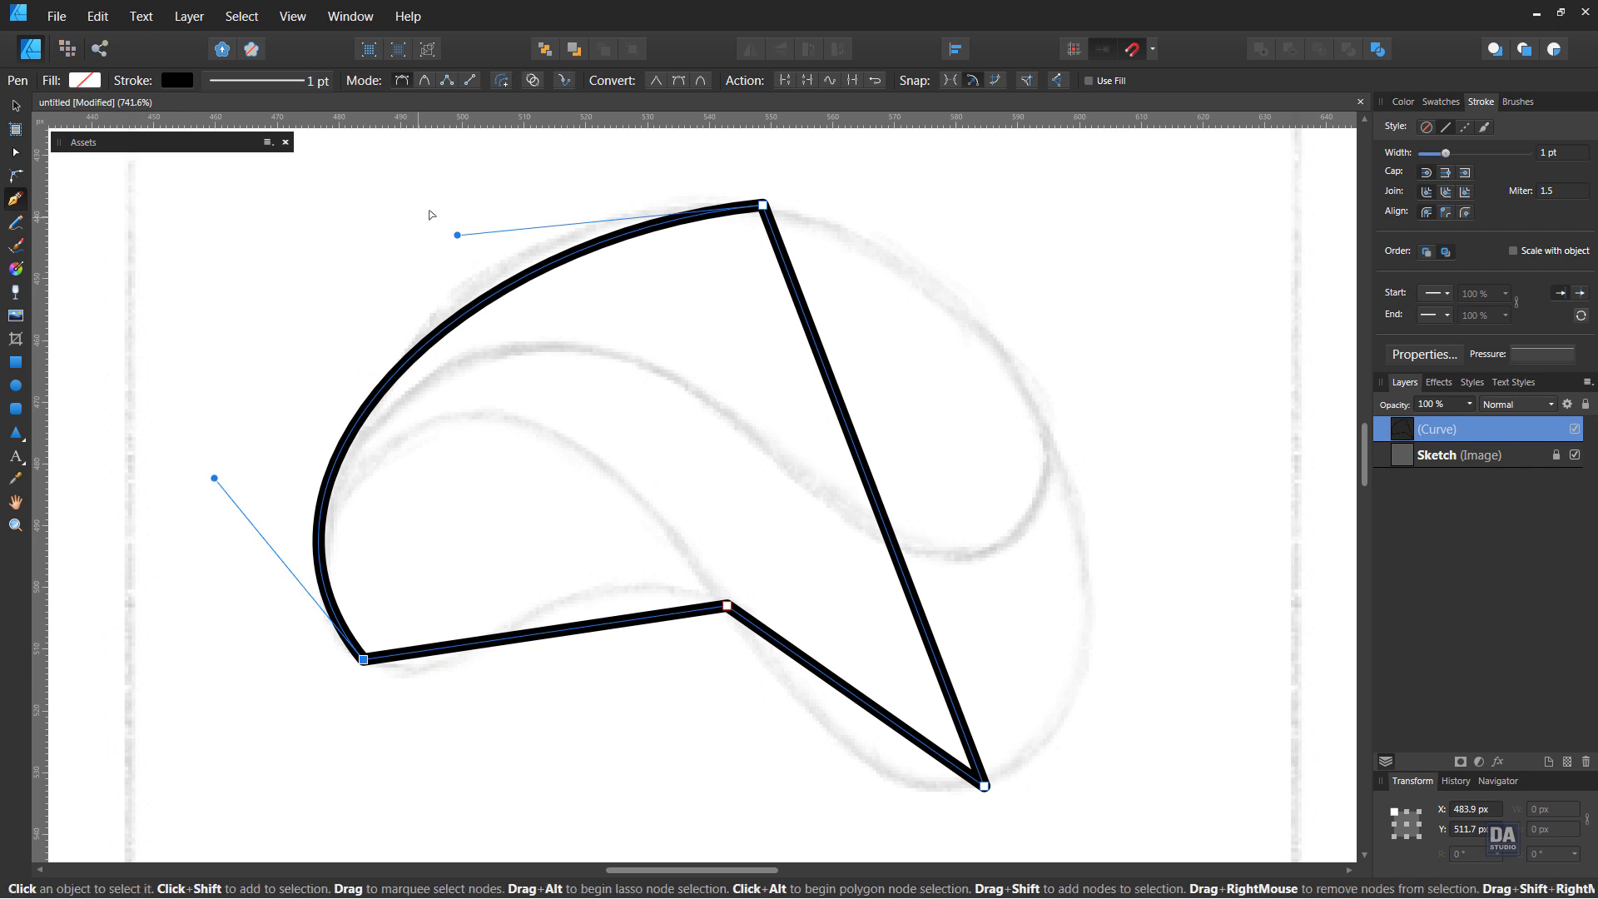
Fit the outline's upper-left arc to the sketch and bend its straight lower-left edge into the sketched S-curve
left_click_drag(457, 236, 470, 148)
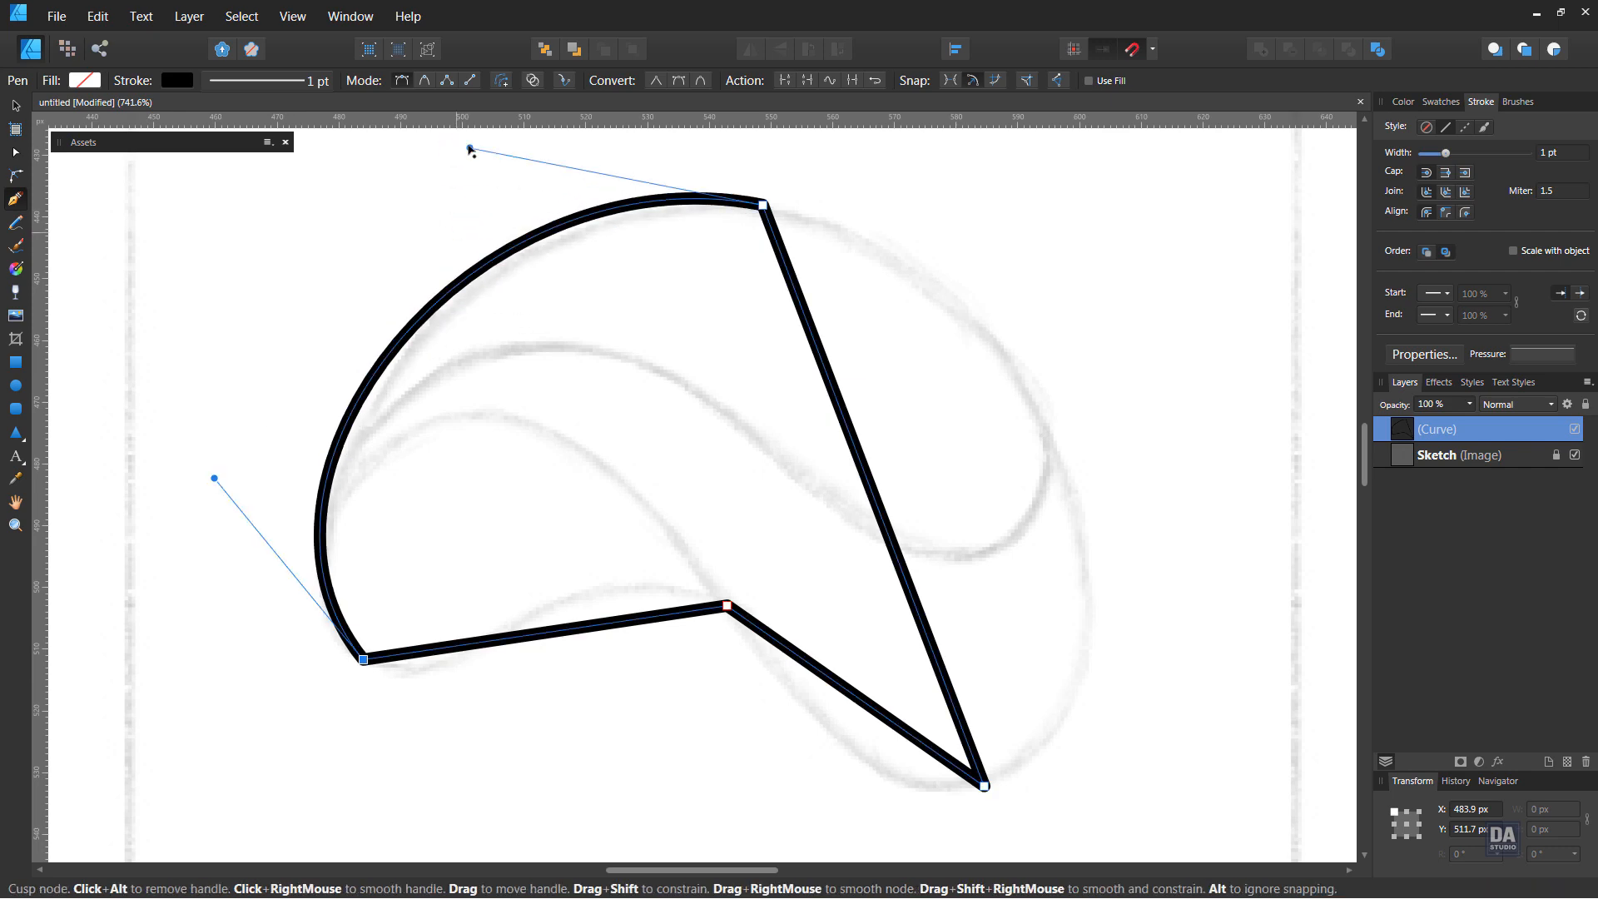
mouse_move(215, 478)
left_mouse_down()
mouse_move(242, 506)
mouse_move(225, 488)
left_mouse_up()
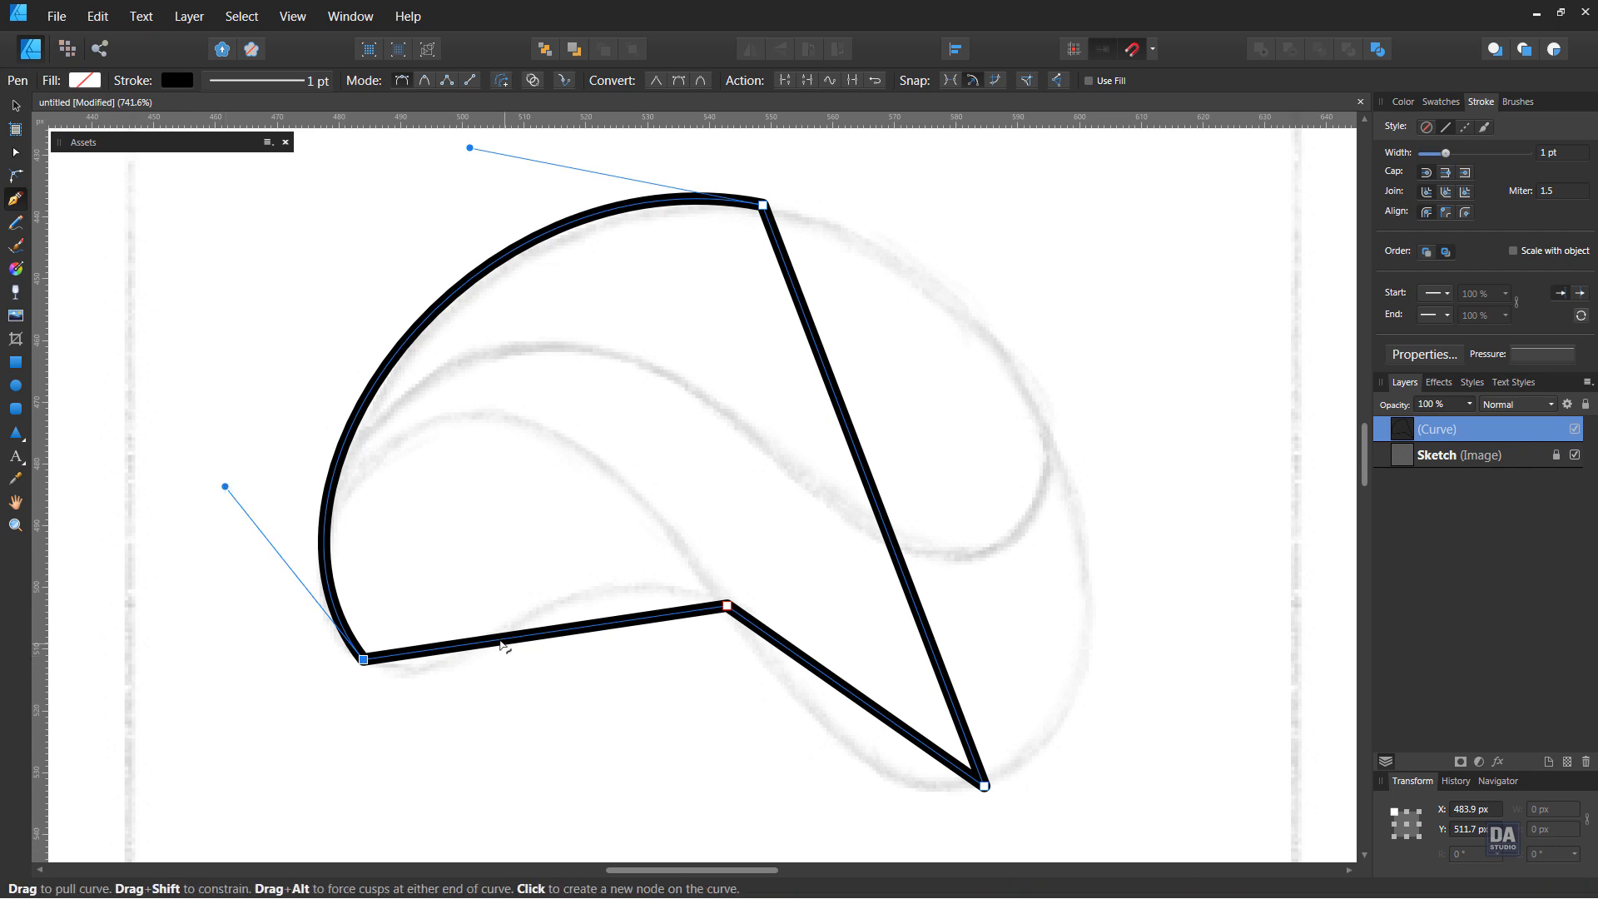
left_click_drag(480, 648, 394, 699)
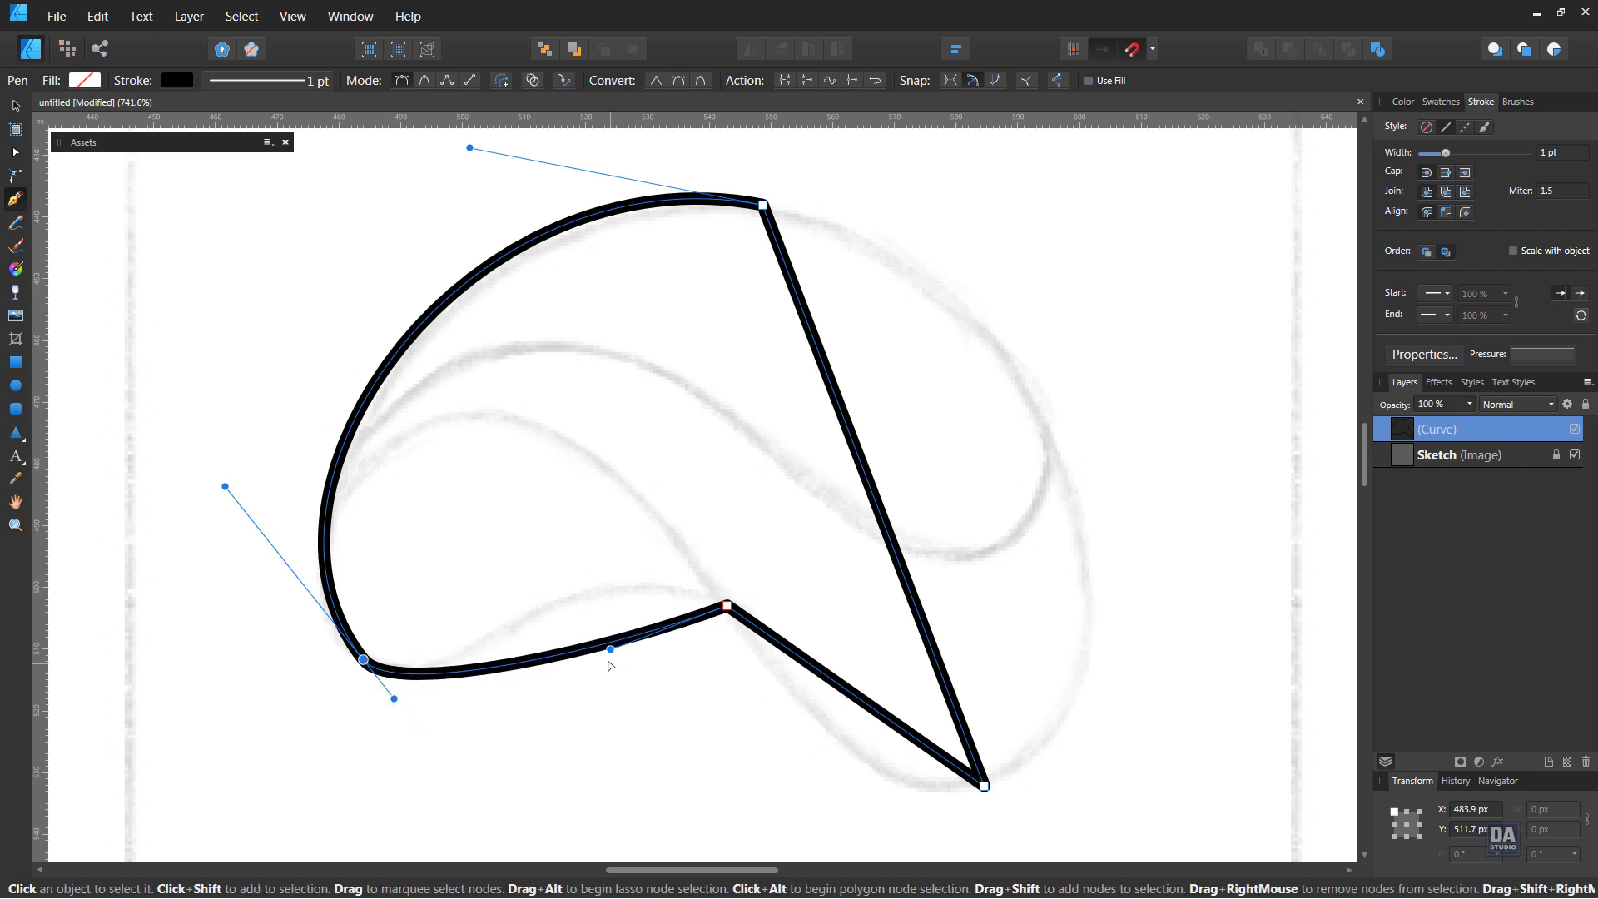
left_click_drag(611, 649, 512, 537)
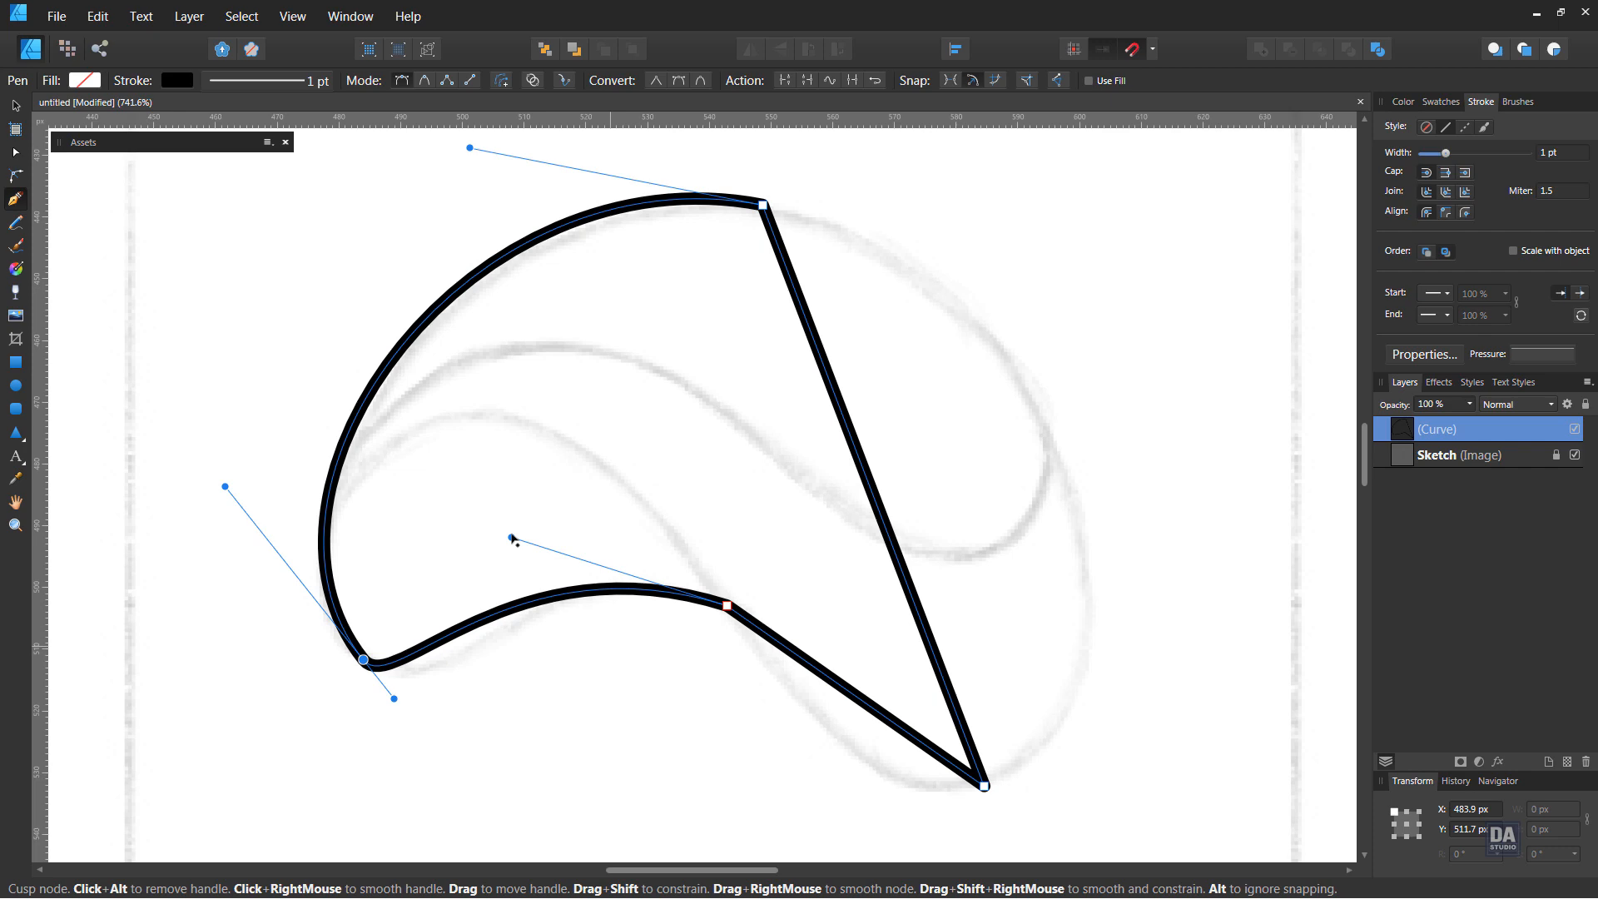
left_click_drag(395, 700, 422, 742)
left_click_drag(513, 539, 547, 558)
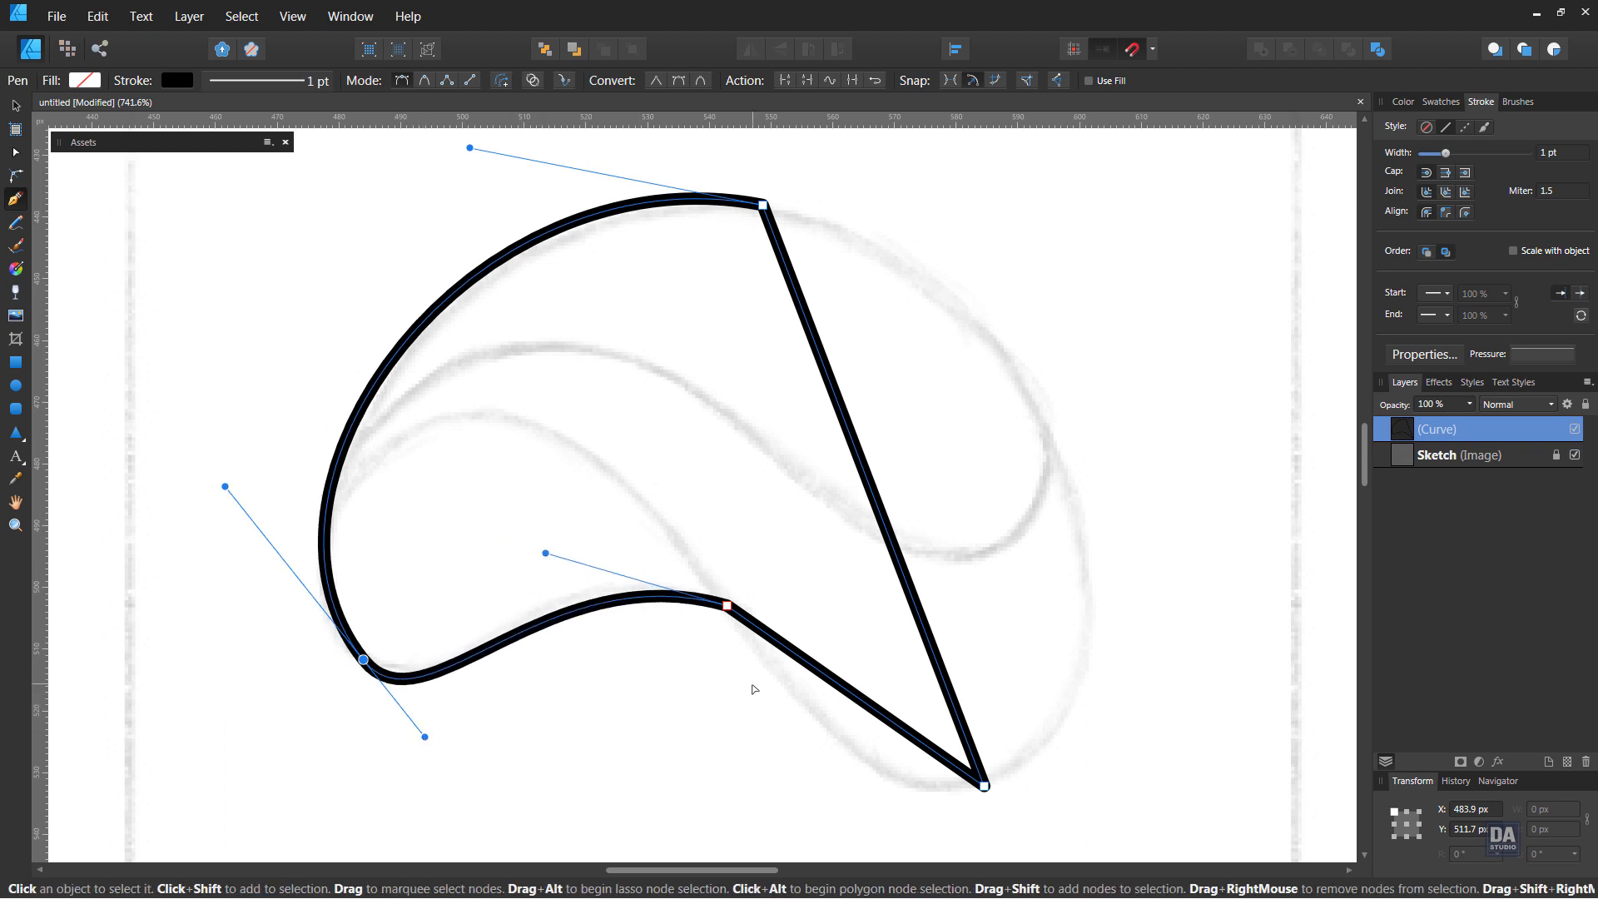
Bend the outline's straight edge between the inner notch and the bottom node to follow the sketched curve
key("space")
left_click_drag(763, 659, 759, 634)
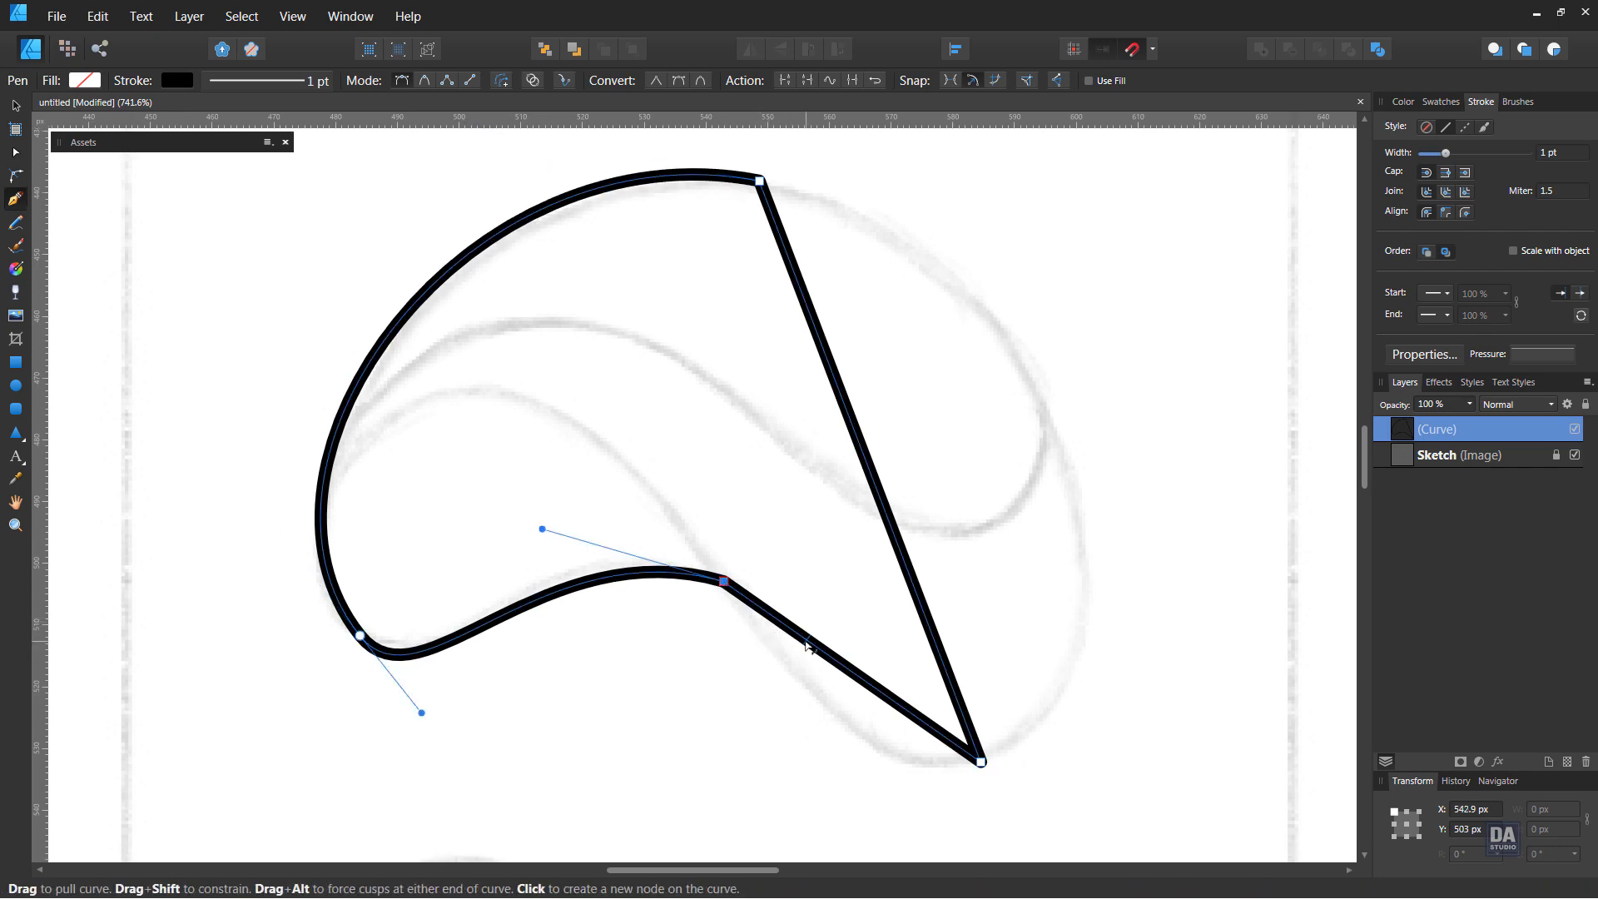
left_click_drag(790, 634, 805, 672)
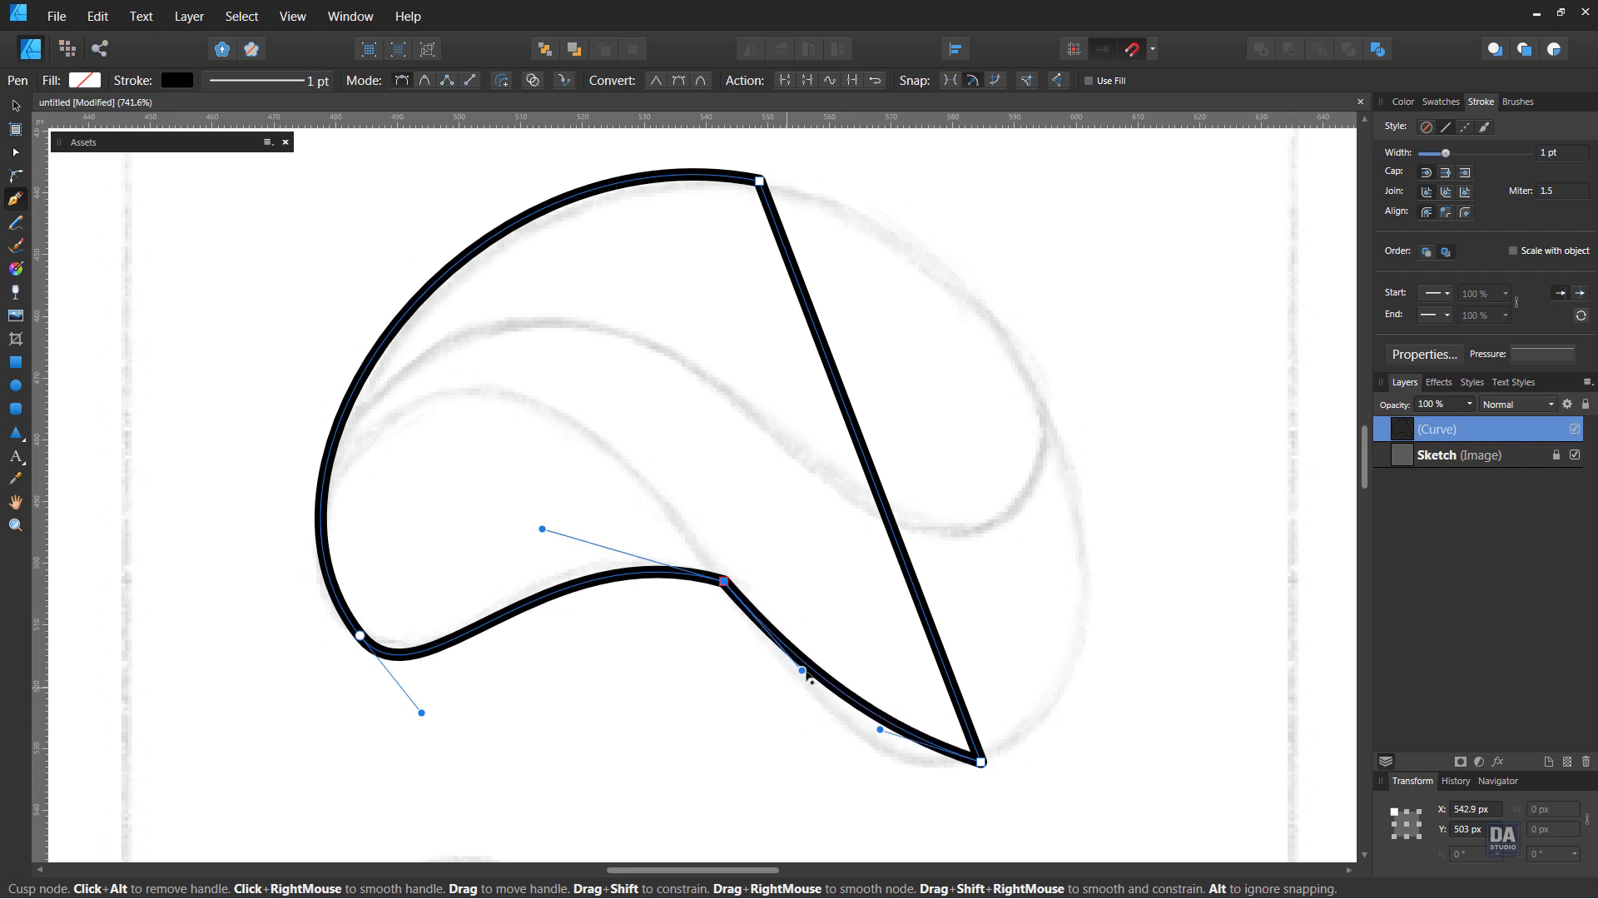
left_click_drag(884, 736, 847, 791)
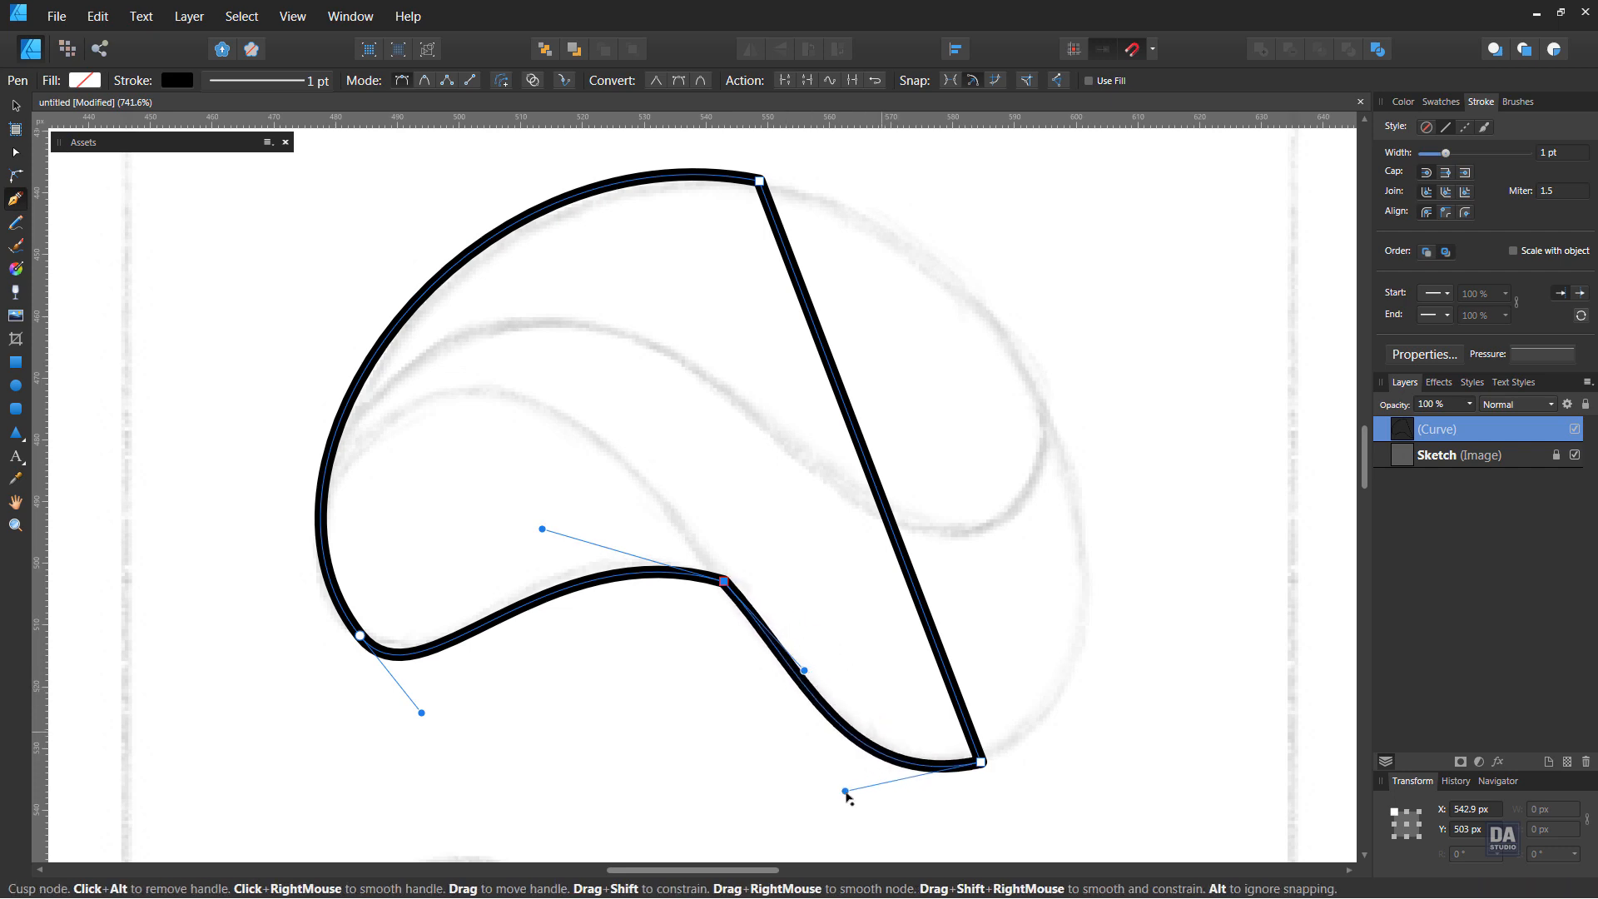
mouse_move(804, 670)
left_mouse_down()
mouse_move(820, 665)
mouse_move(814, 684)
mouse_move(782, 659)
left_mouse_up()
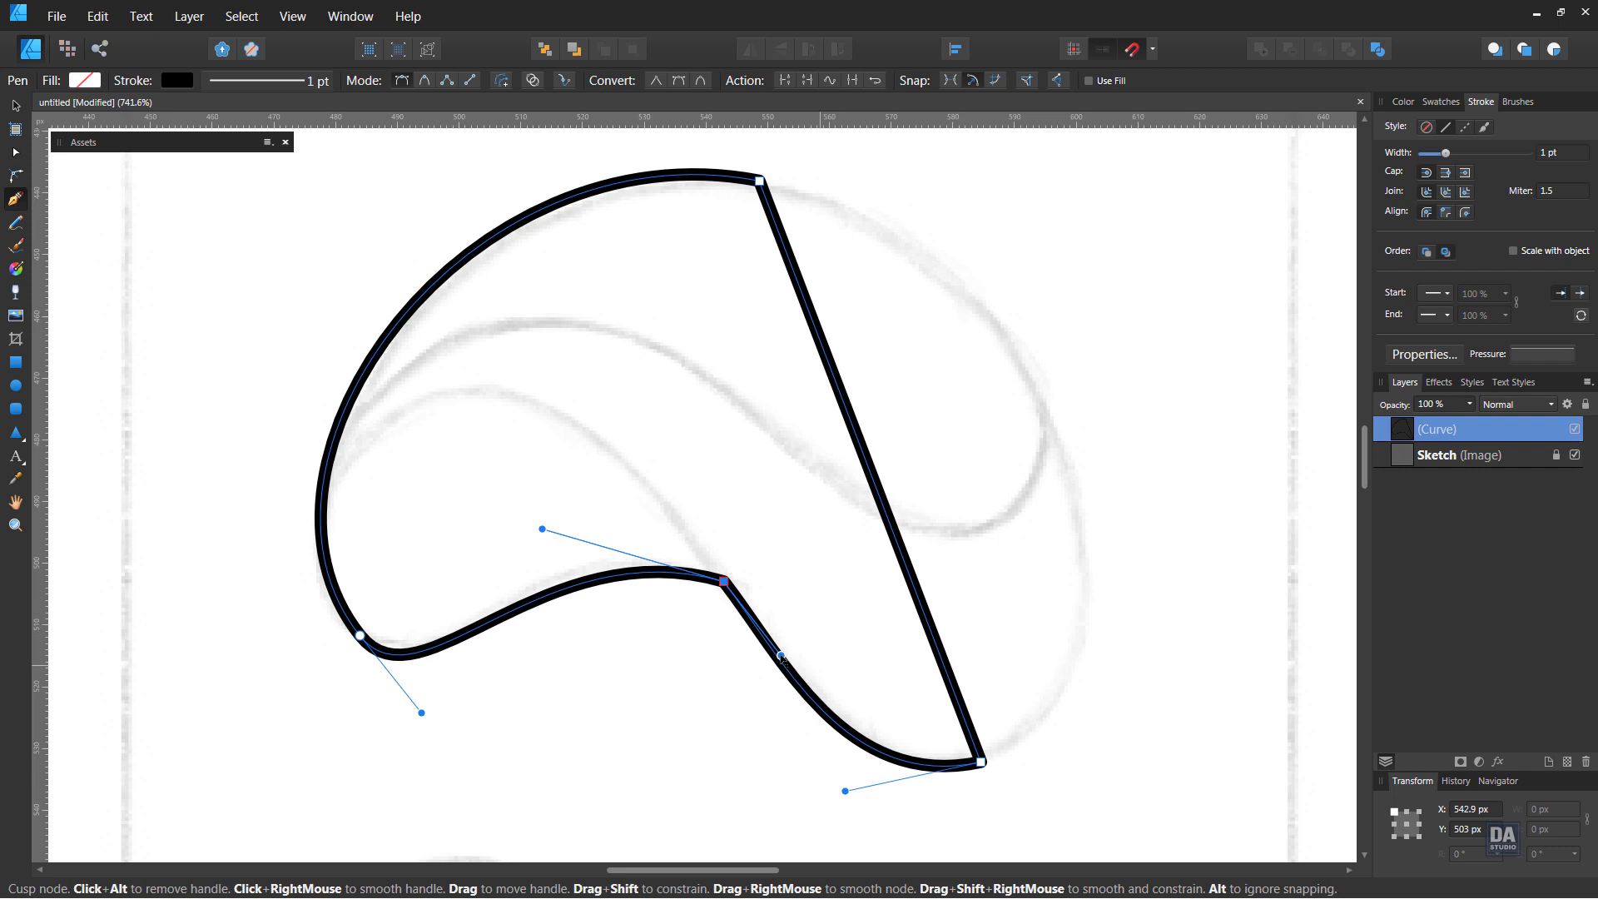
left_click_drag(781, 657, 779, 656)
left_click_drag(843, 789, 842, 788)
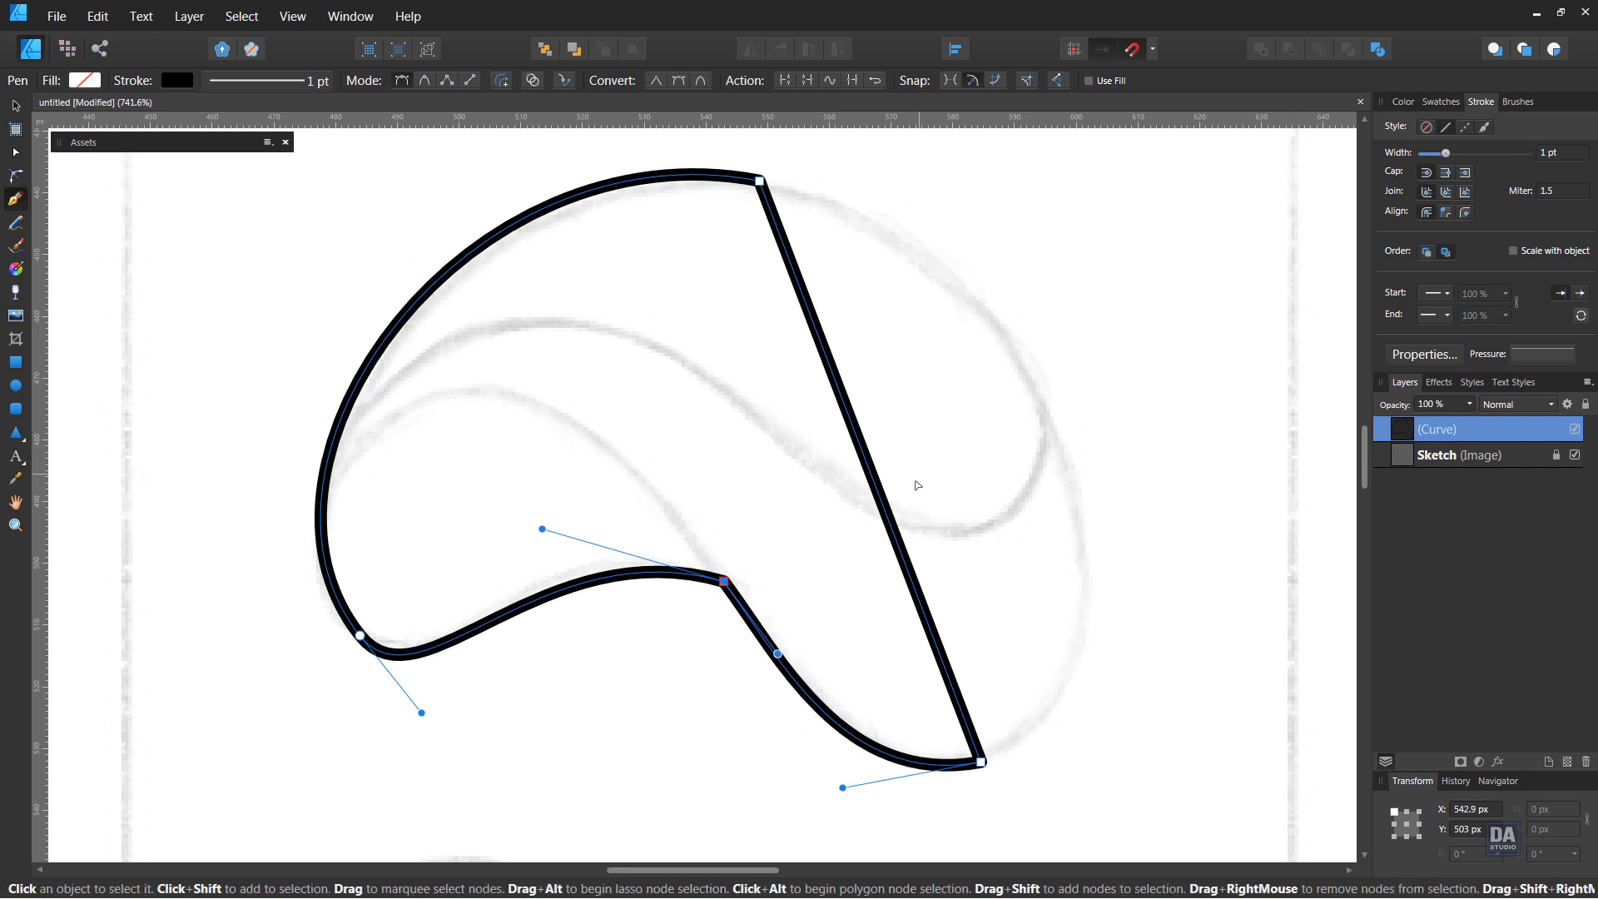
Bend the outline's straight right edge out to the sketched arc and align the bottom node's handles for a smooth transition
left_click_drag(888, 508, 1062, 491)
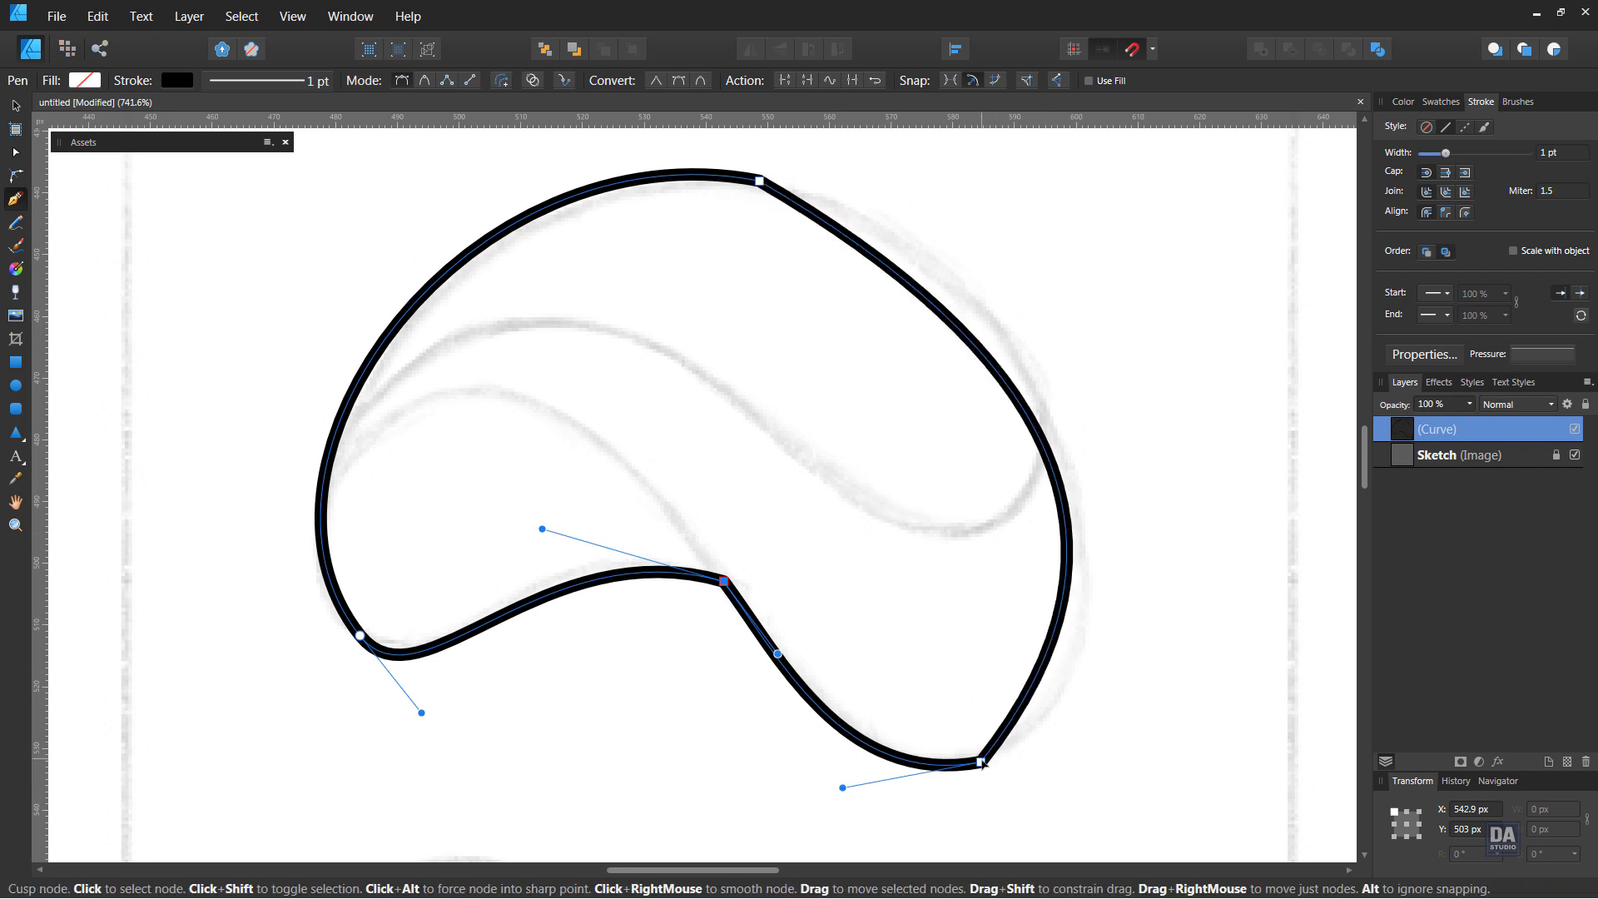
left_click_drag(981, 761, 1191, 670)
left_click_drag(1046, 349, 1056, 230)
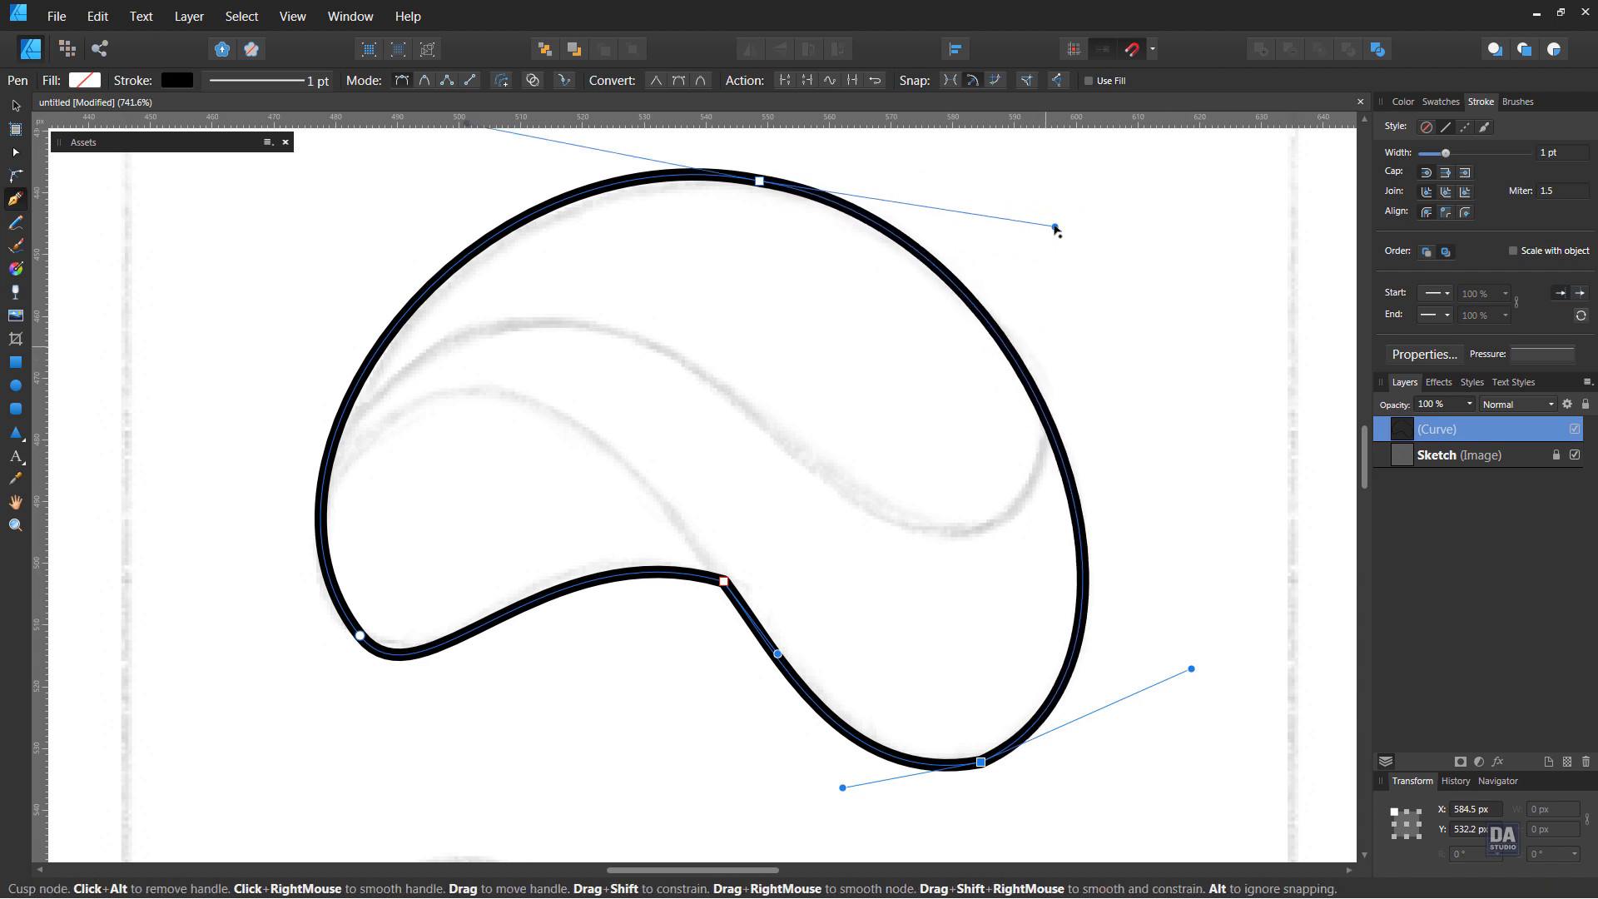
mouse_move(1191, 669)
left_mouse_down()
mouse_move(1195, 688)
mouse_move(1183, 682)
left_mouse_up()
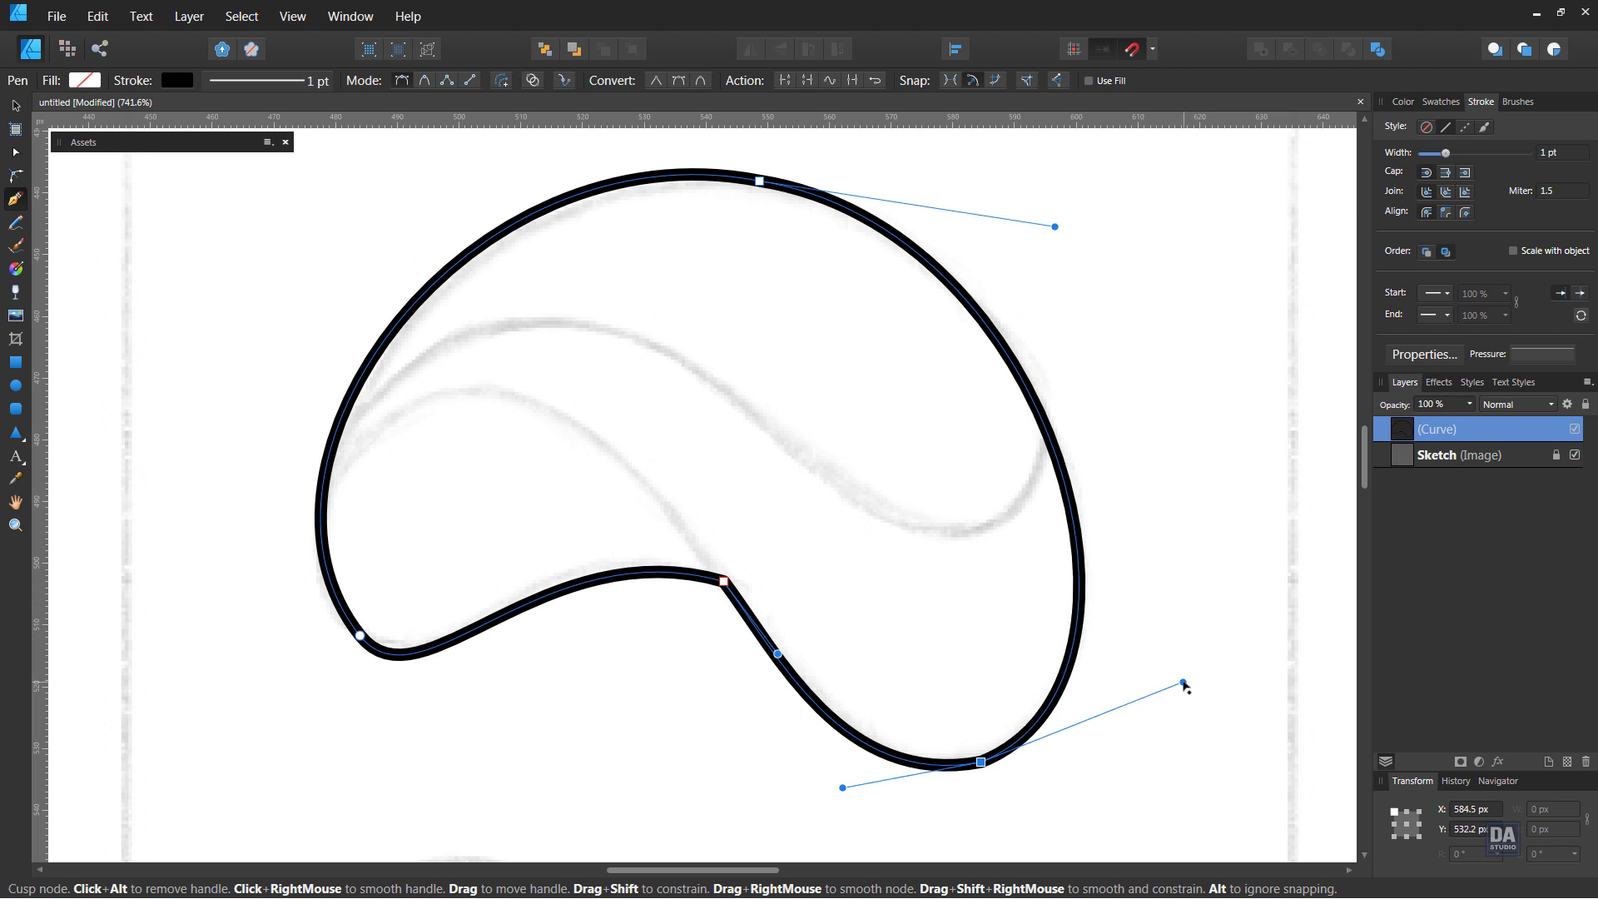
left_click_drag(842, 788, 869, 812)
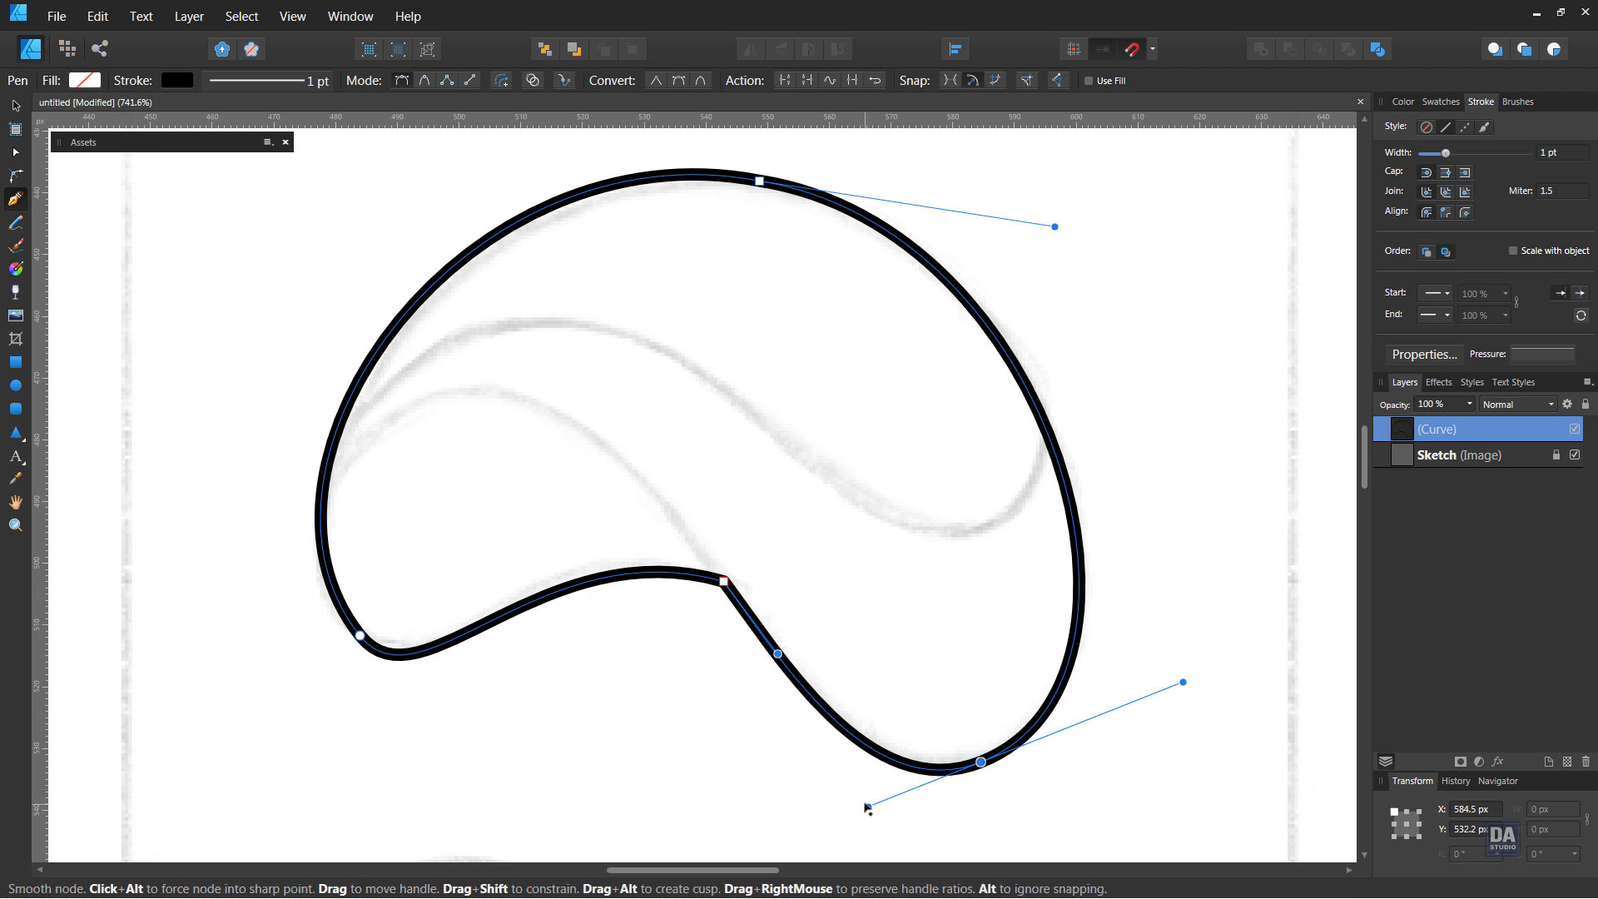
Smooth the inner notch node and refine the handles of the bottom and lower-left nodes to fit the sketch
left_click_drag(777, 654, 812, 613)
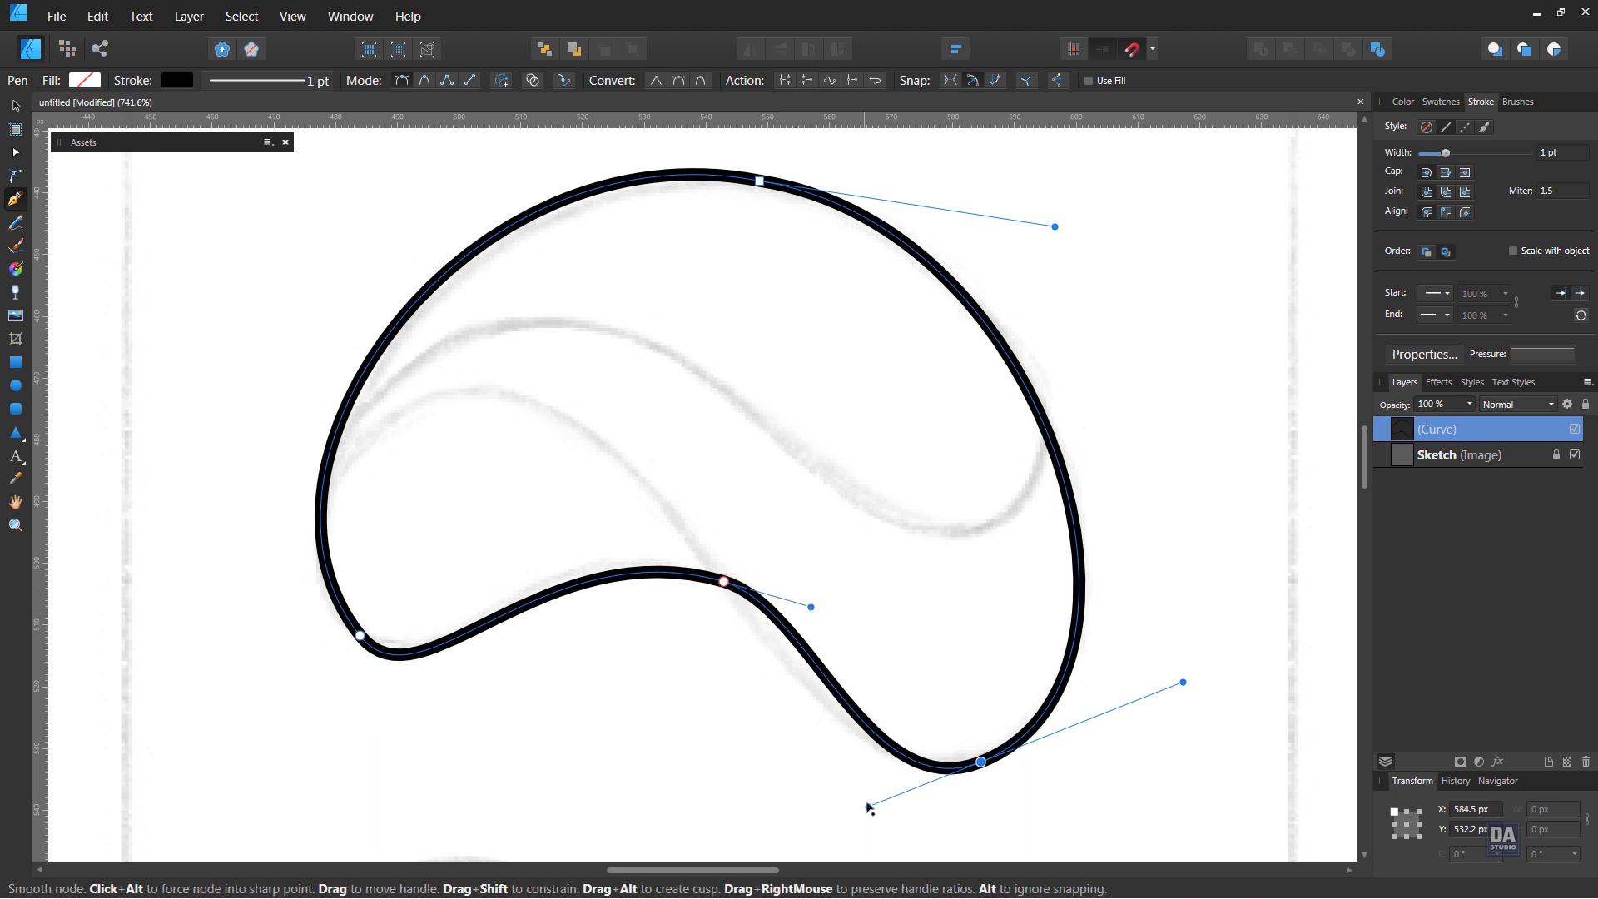
mouse_move(870, 807)
left_mouse_down()
mouse_move(835, 816)
mouse_move(862, 815)
left_mouse_up()
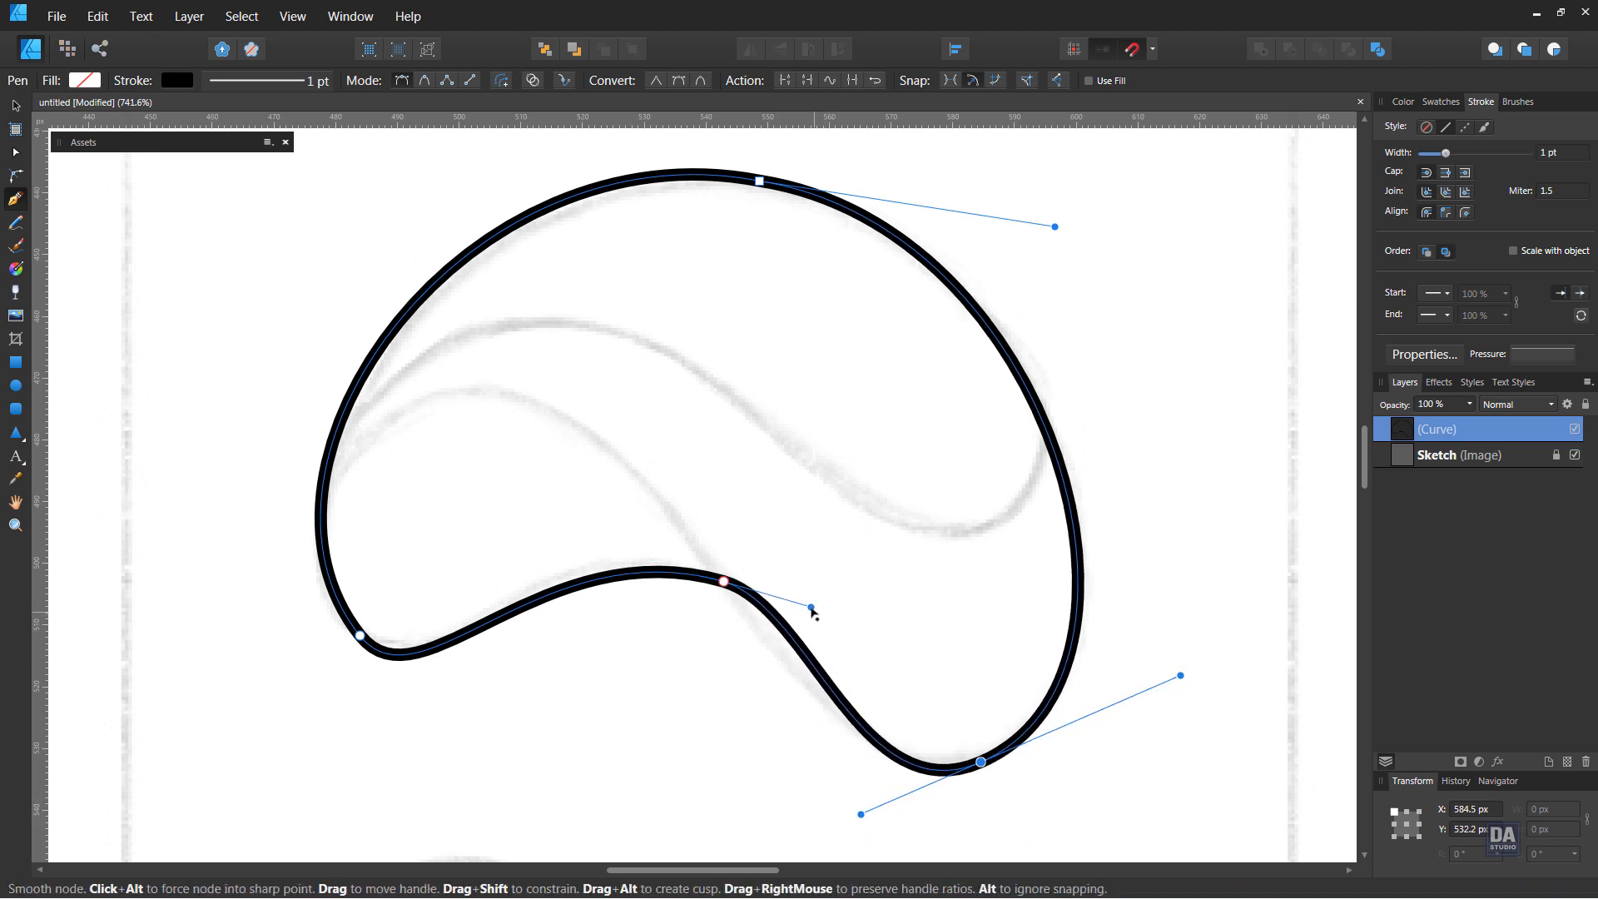
mouse_move(798, 623)
left_mouse_down()
mouse_move(813, 607)
mouse_move(767, 618)
mouse_move(784, 634)
left_mouse_up()
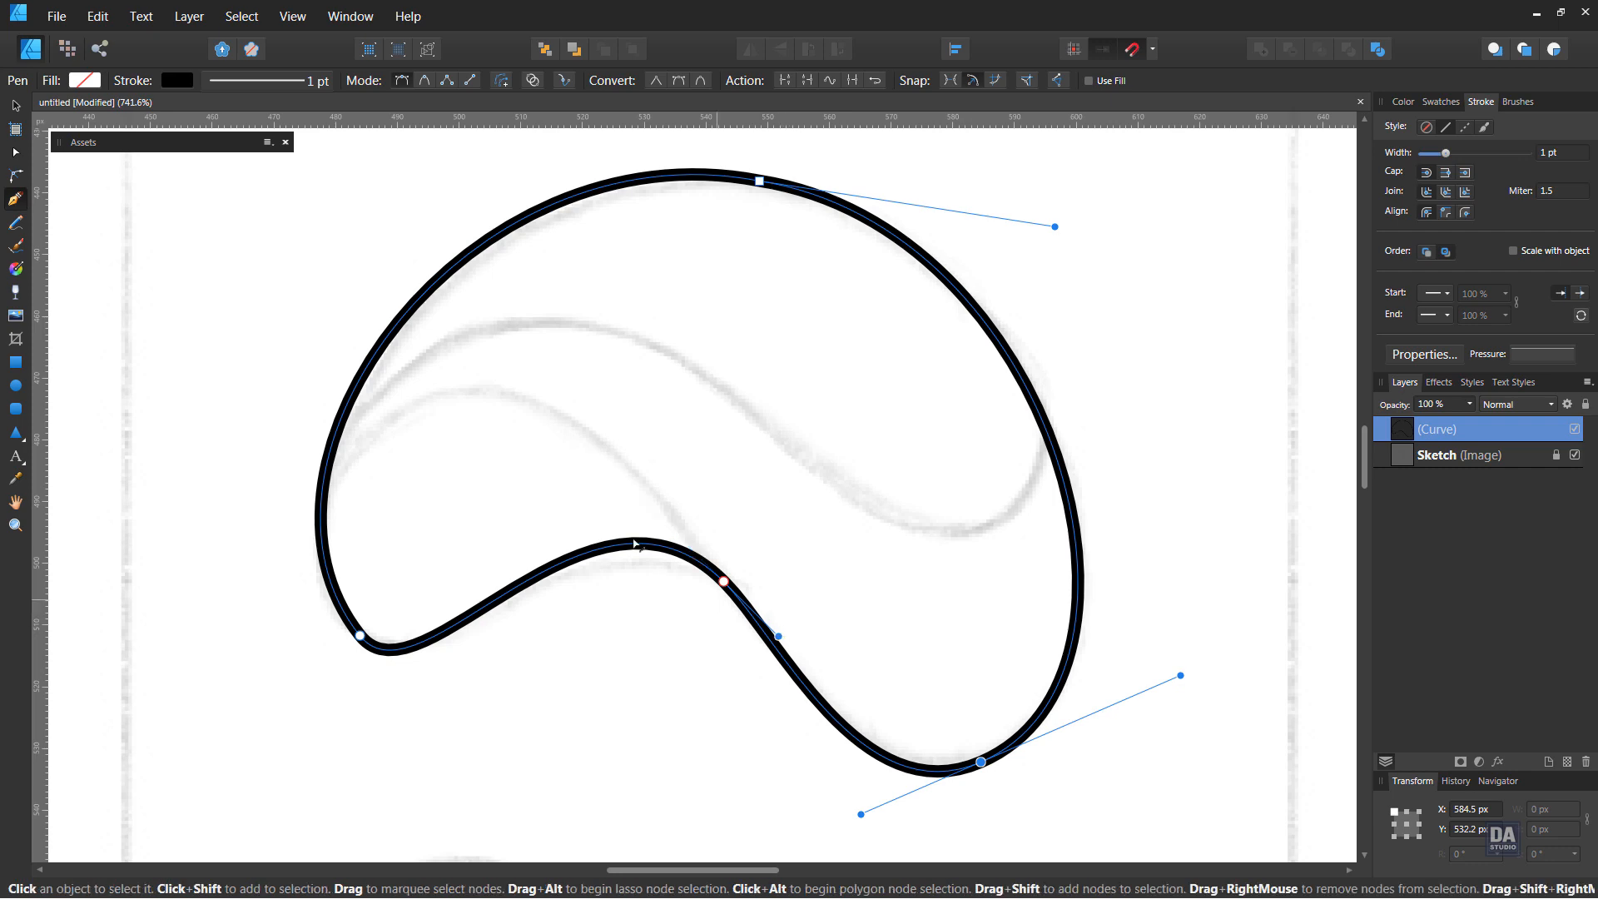
left_click(723, 581)
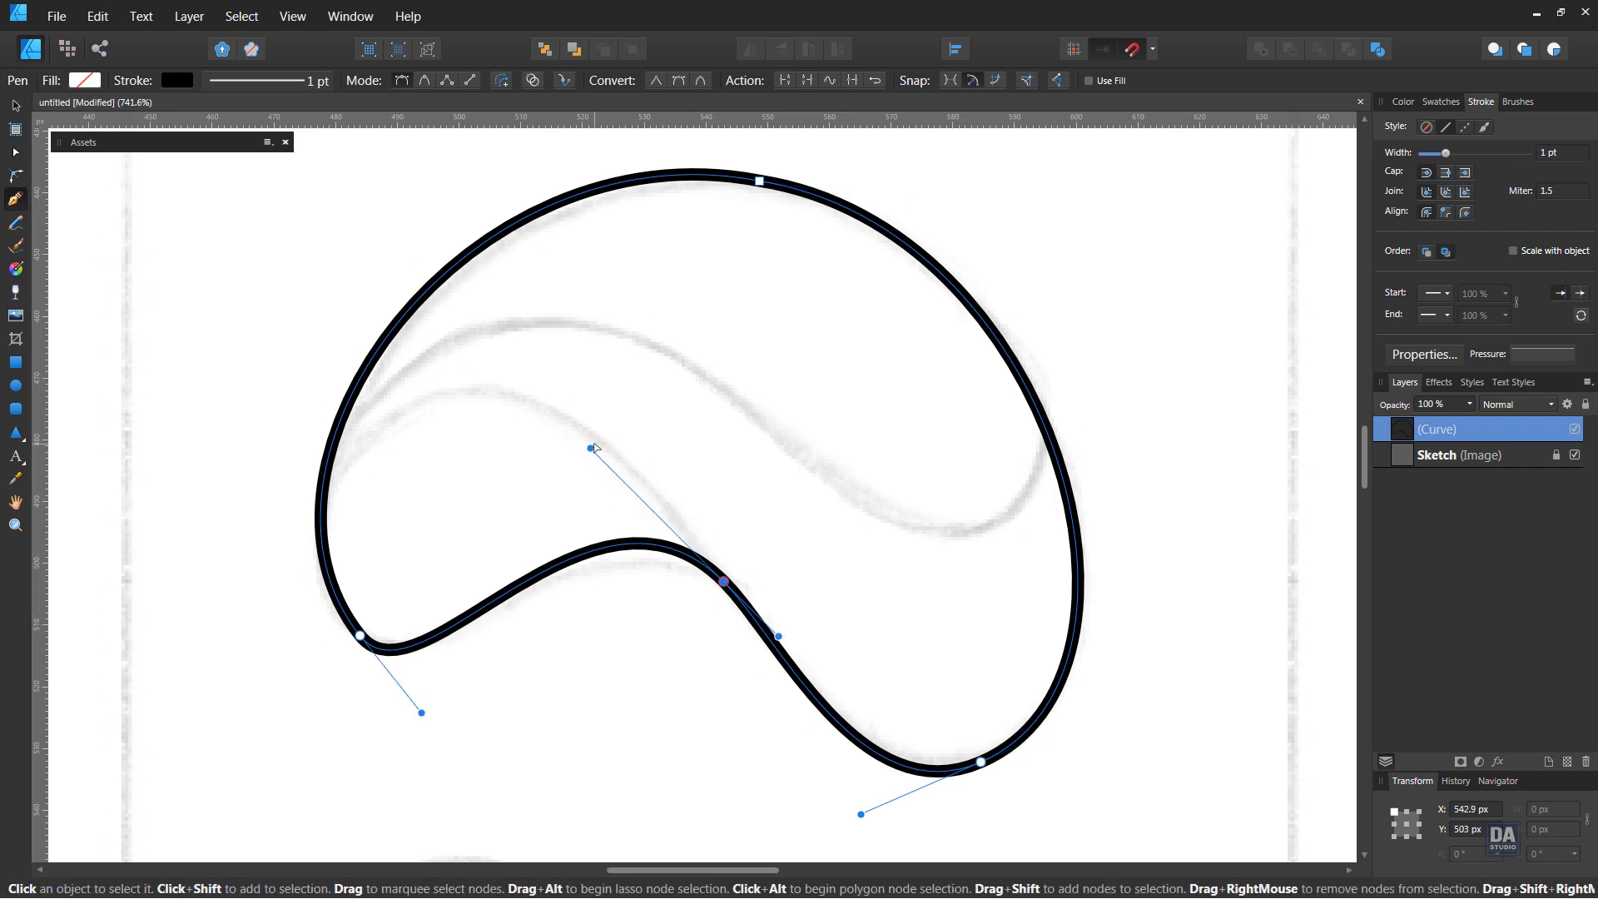
left_click_drag(590, 450, 621, 478)
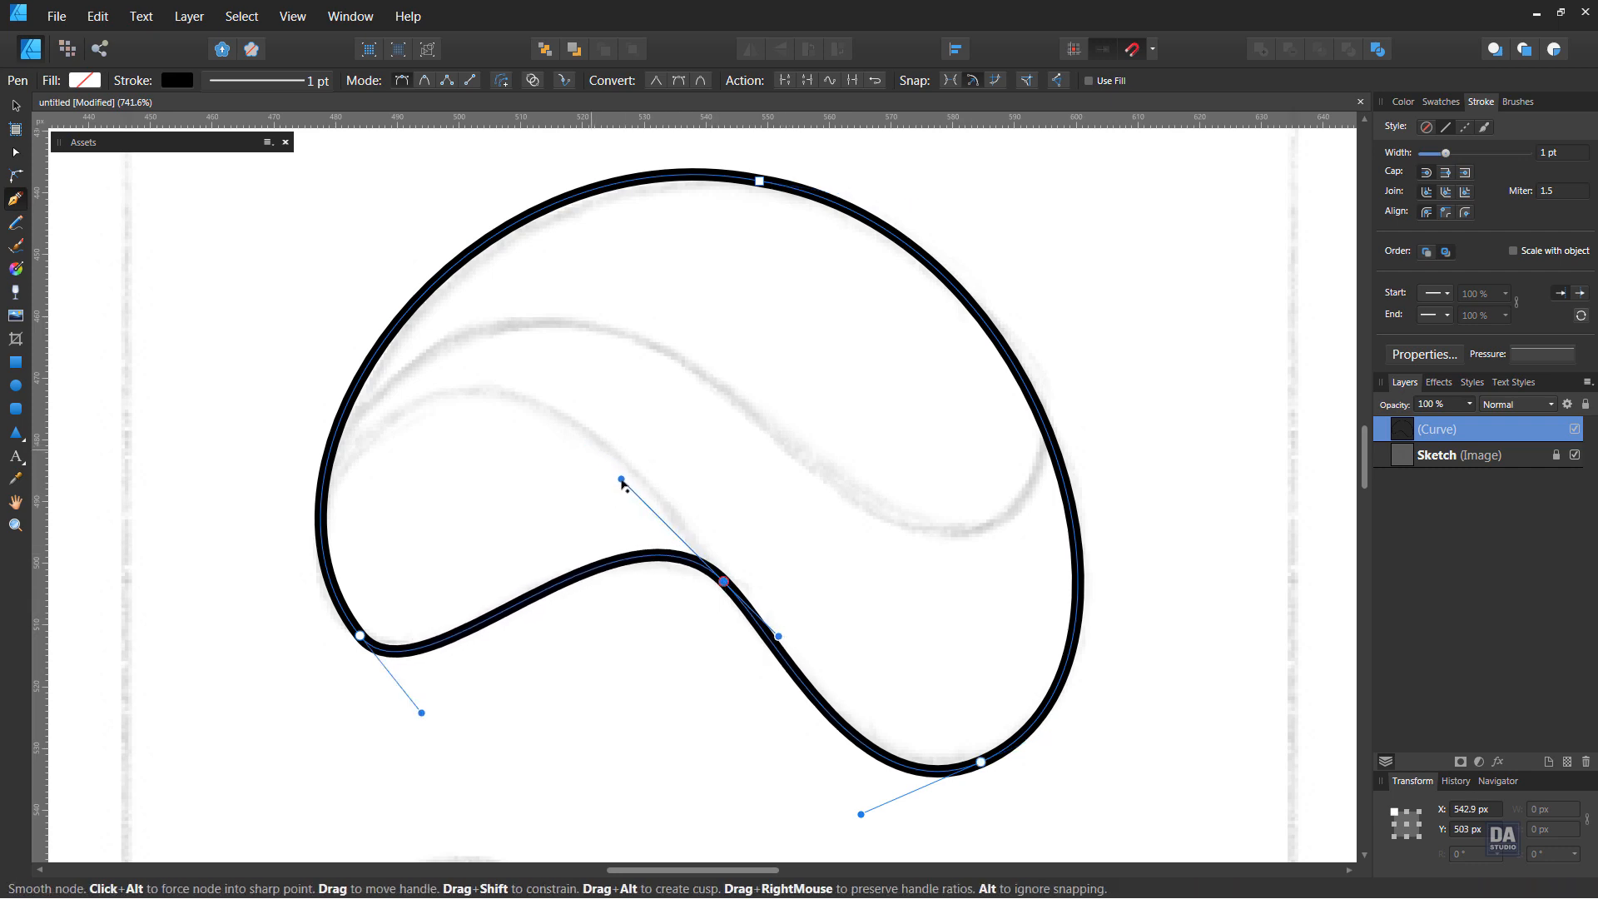
left_click_drag(423, 714, 444, 723)
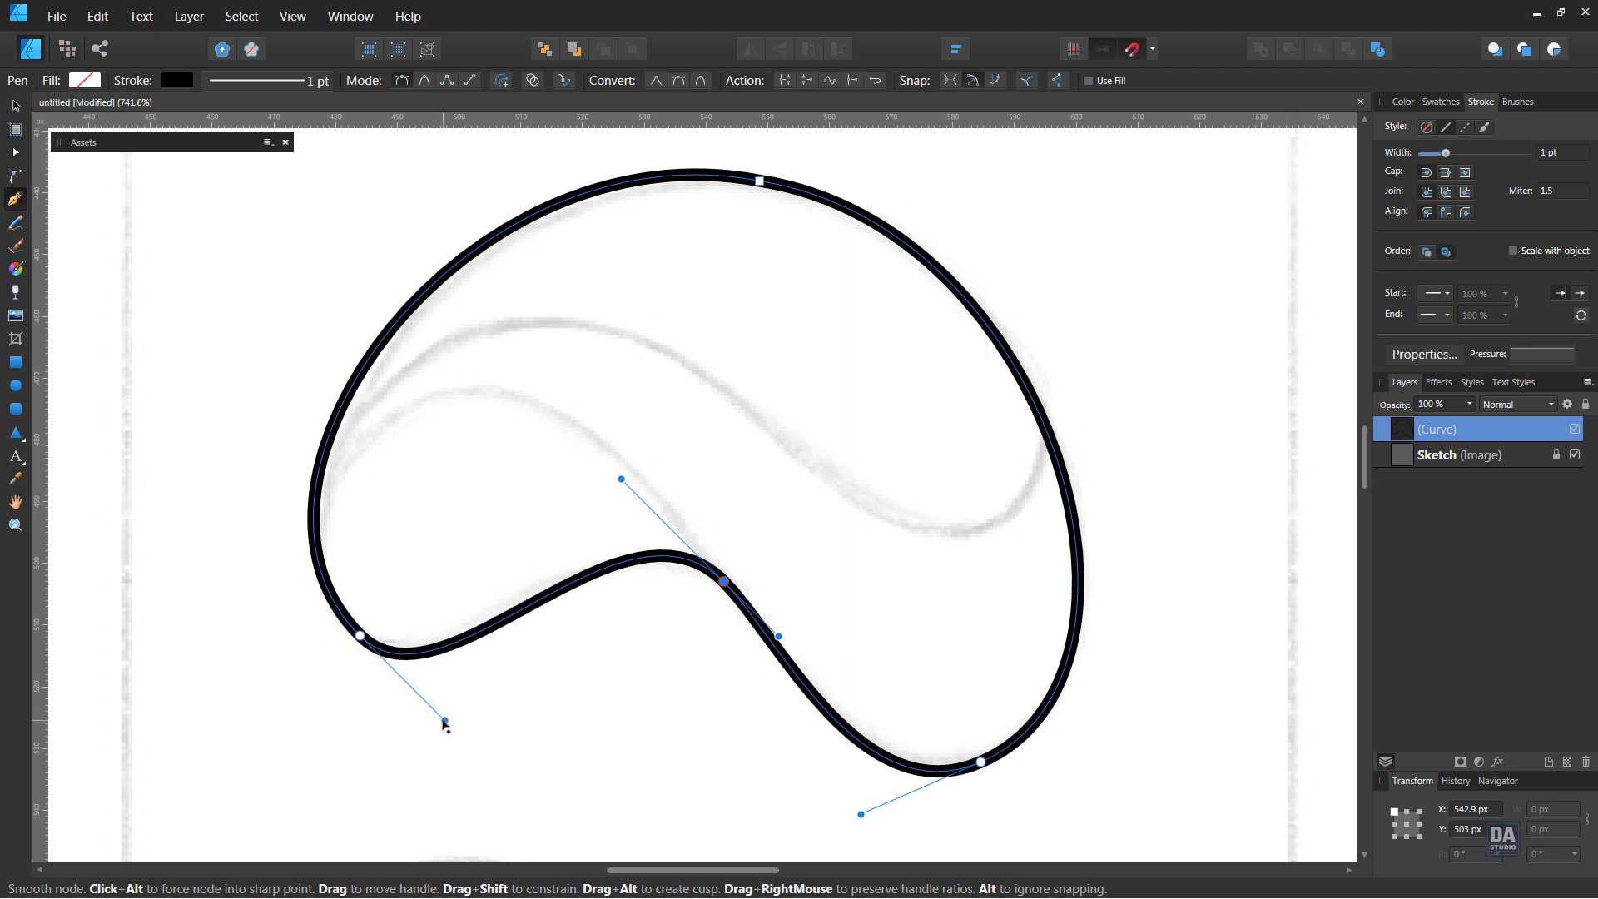
Align the outline's top node handles so the upper arc runs smoothly through it, and deselect the outline
left_click(759, 180)
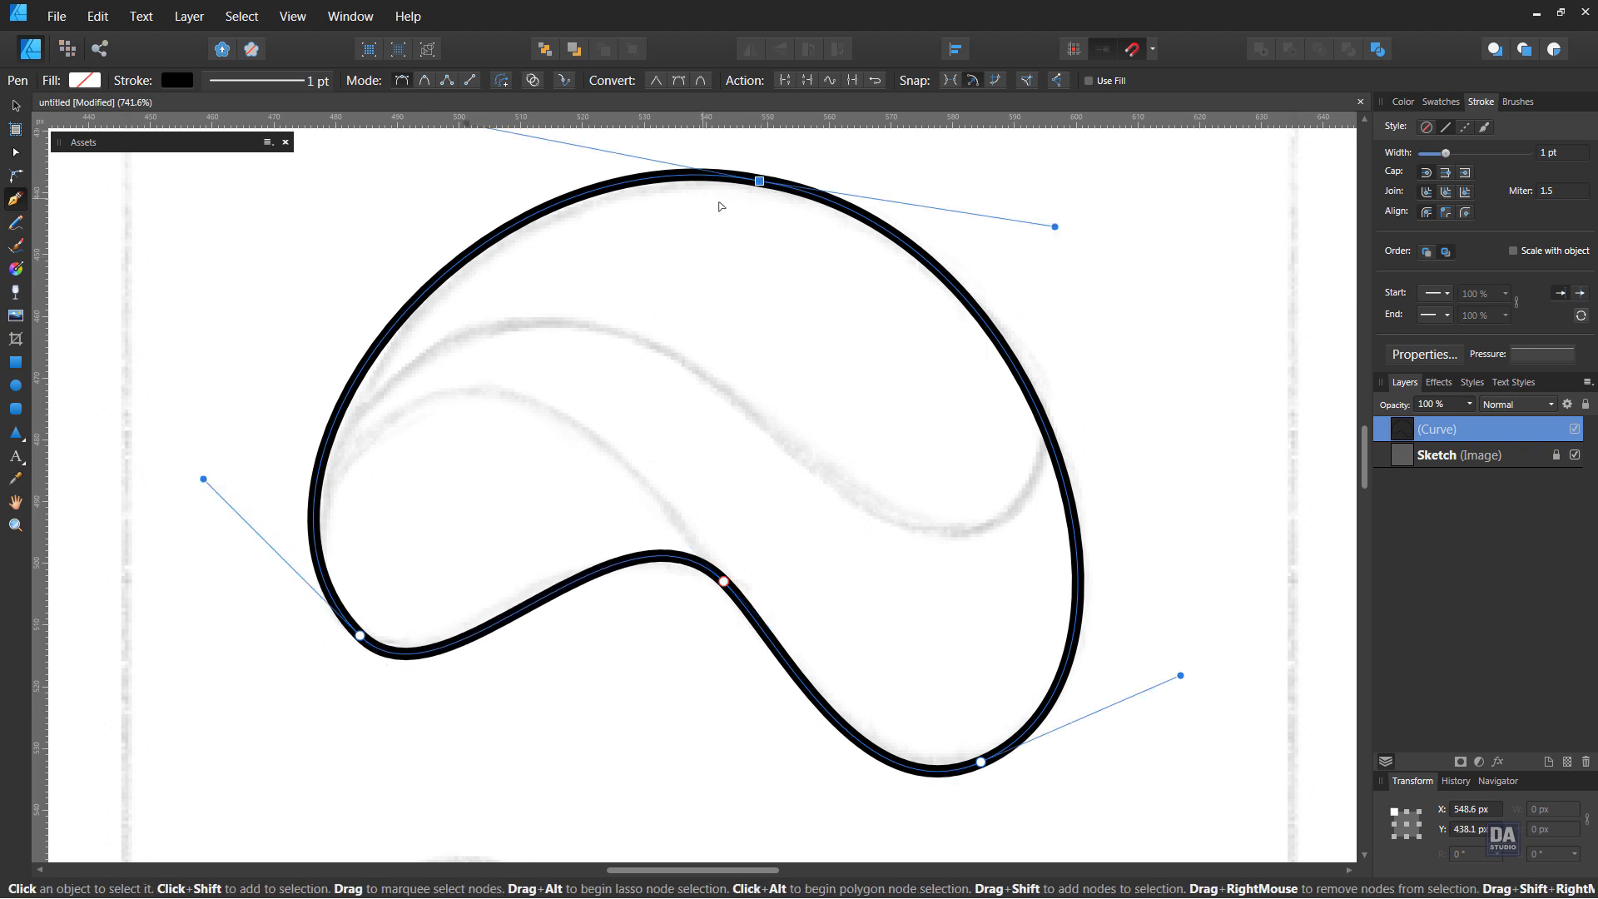
scroll(754, 313, "up", 1)
scroll(754, 313, "down", 2)
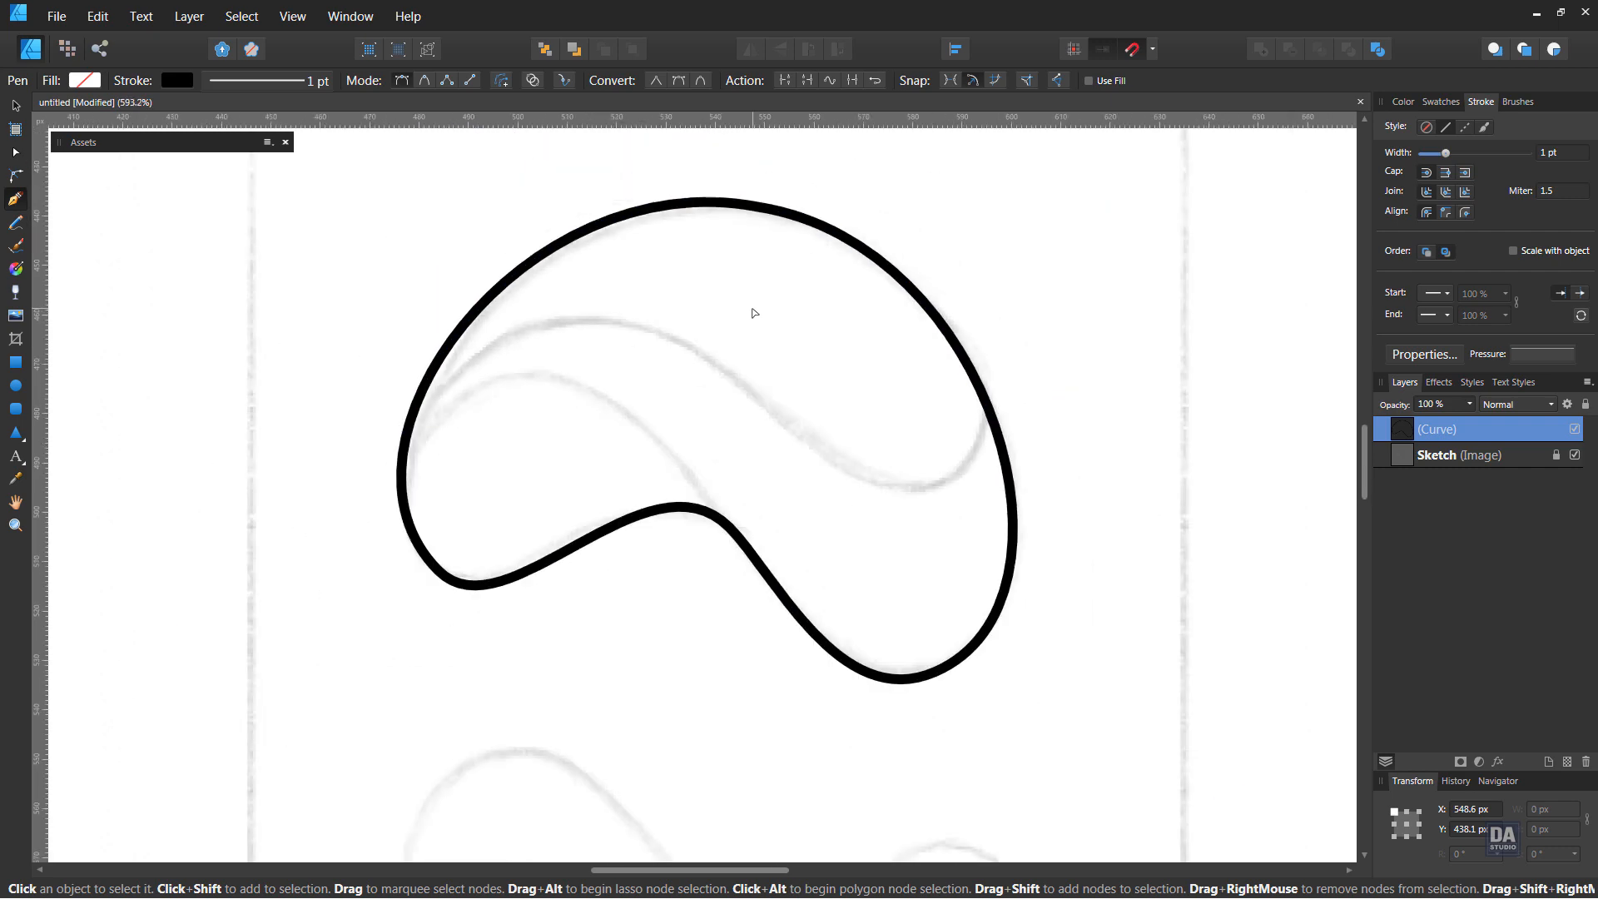
left_click_drag(523, 161, 538, 173)
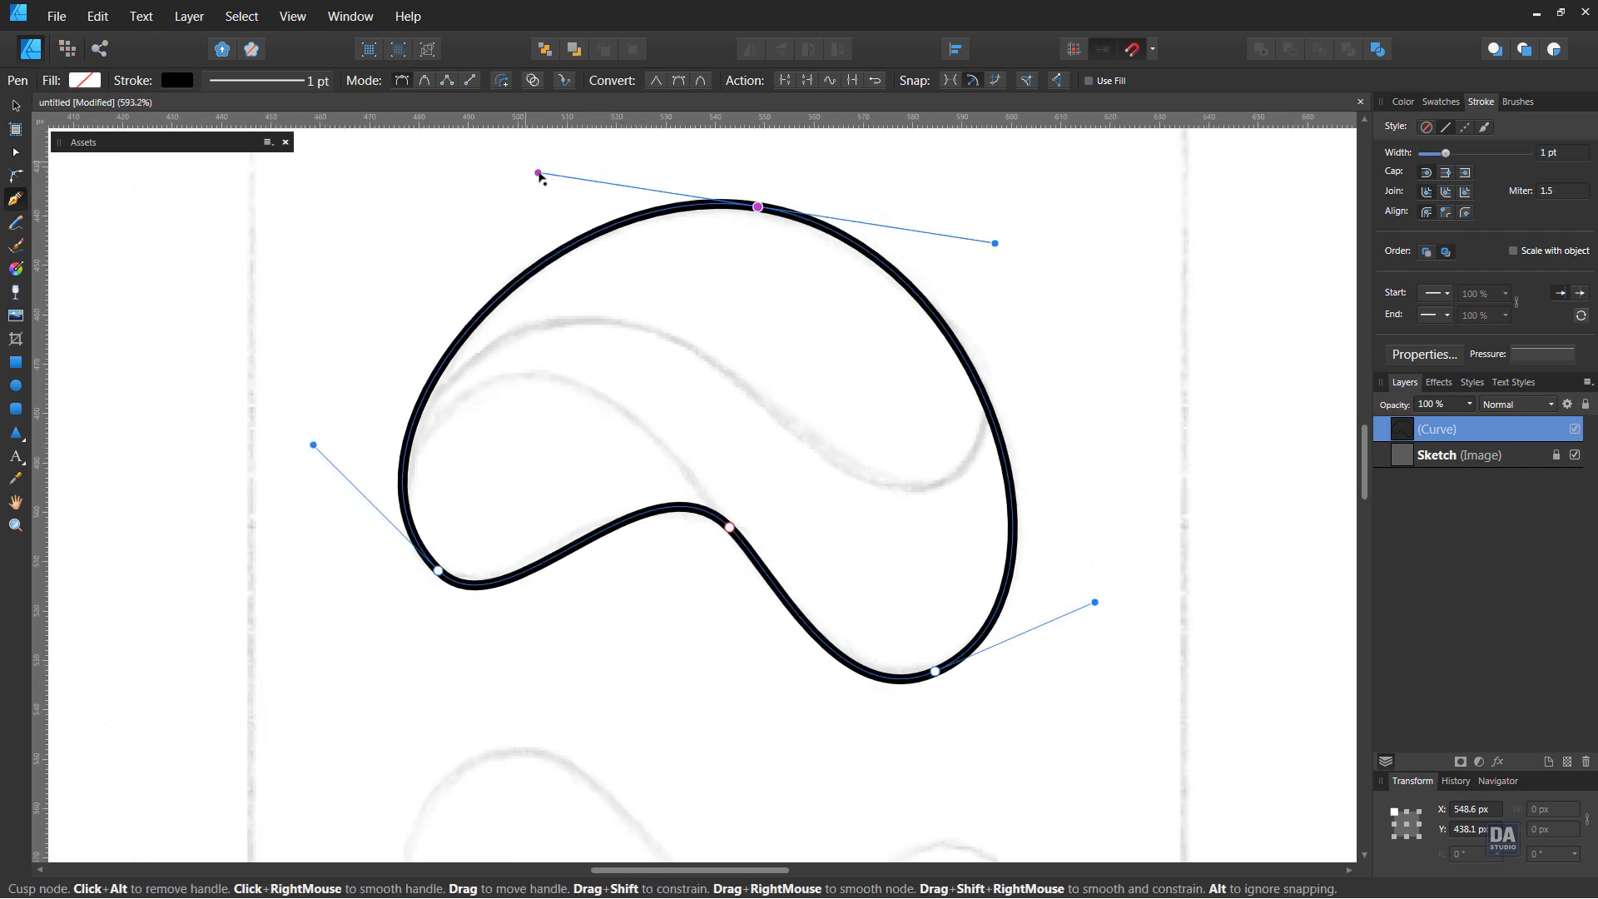
left_click(880, 425, "ctrl")
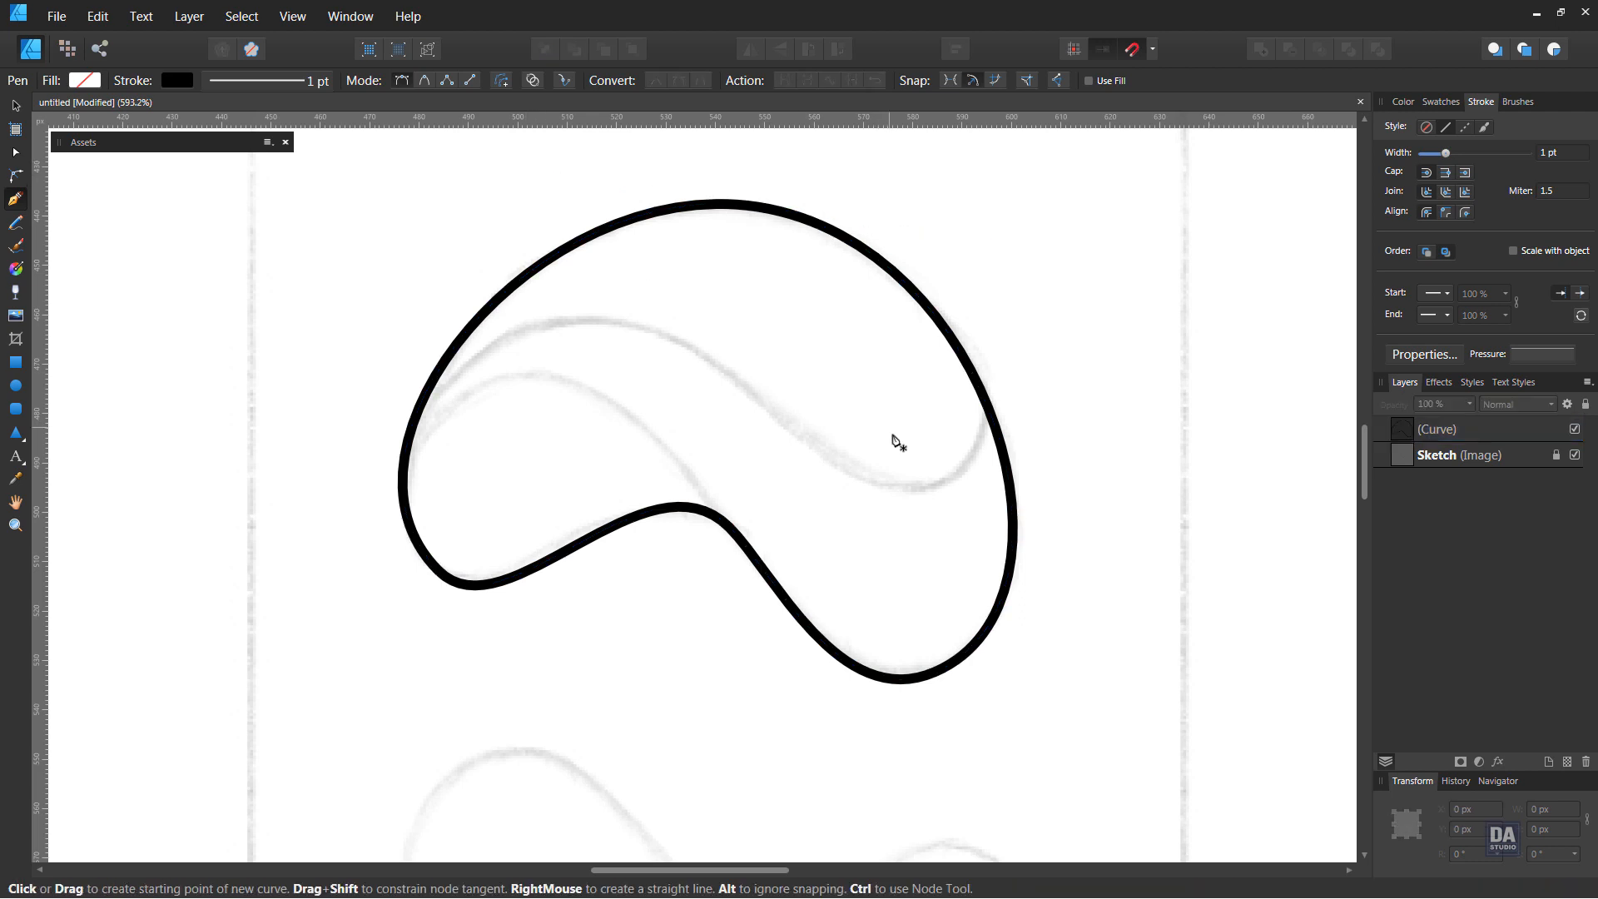
Draw a second pen curve from the outline's left edge to below the notch, bent up along the lower inner sketch line
left_click_drag(709, 511, 699, 541)
left_click(733, 572, "ctrl")
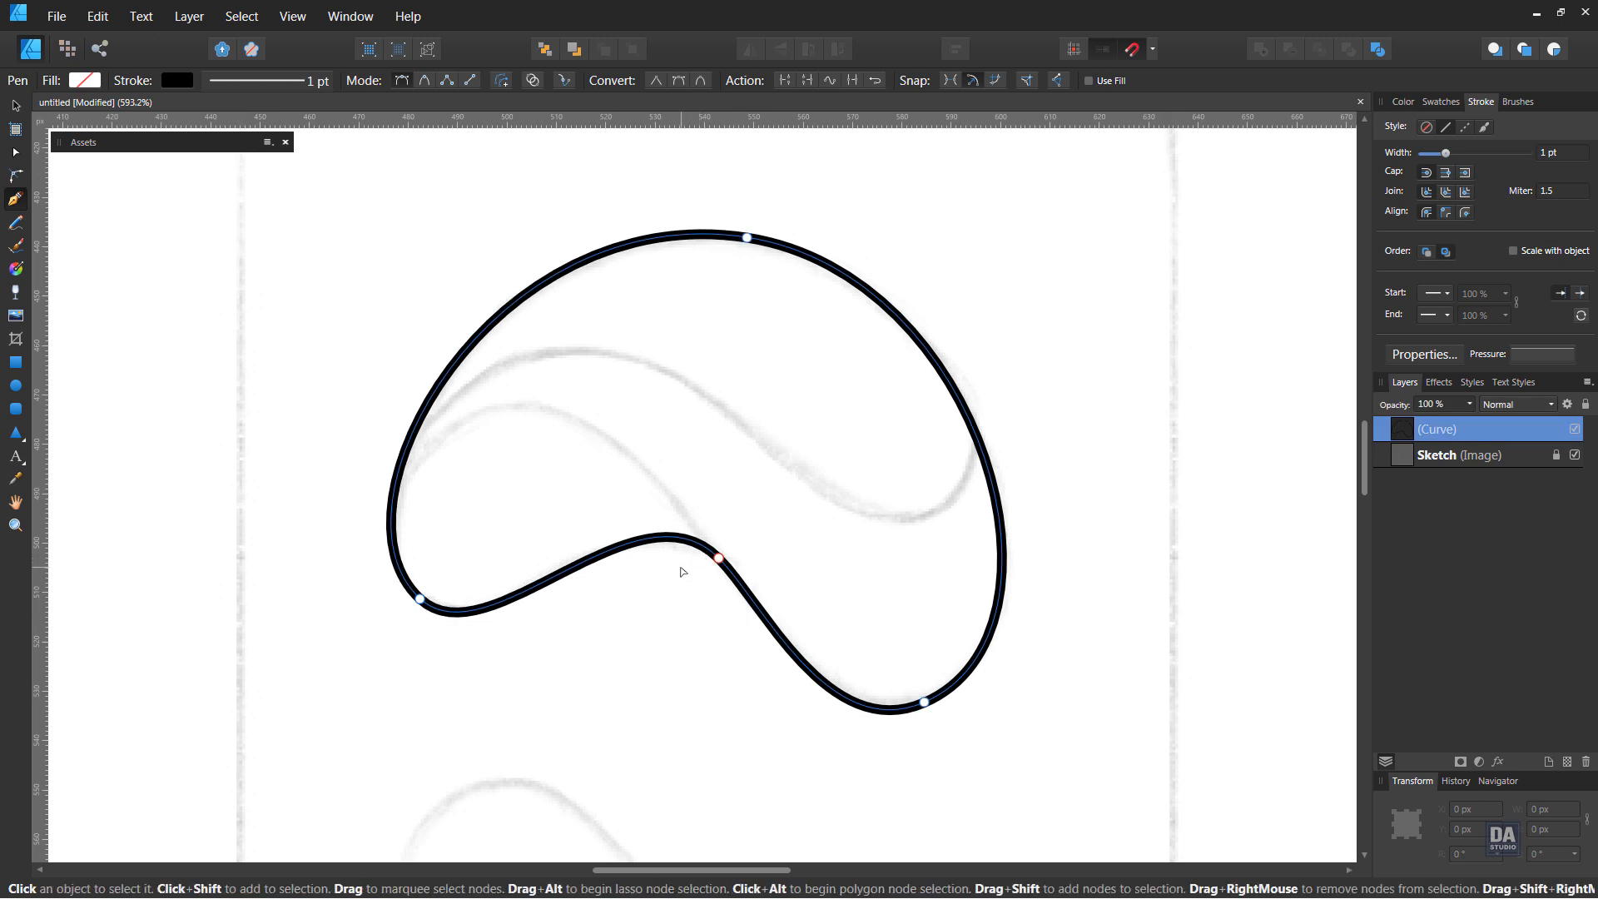
left_click(566, 527, "ctrl")
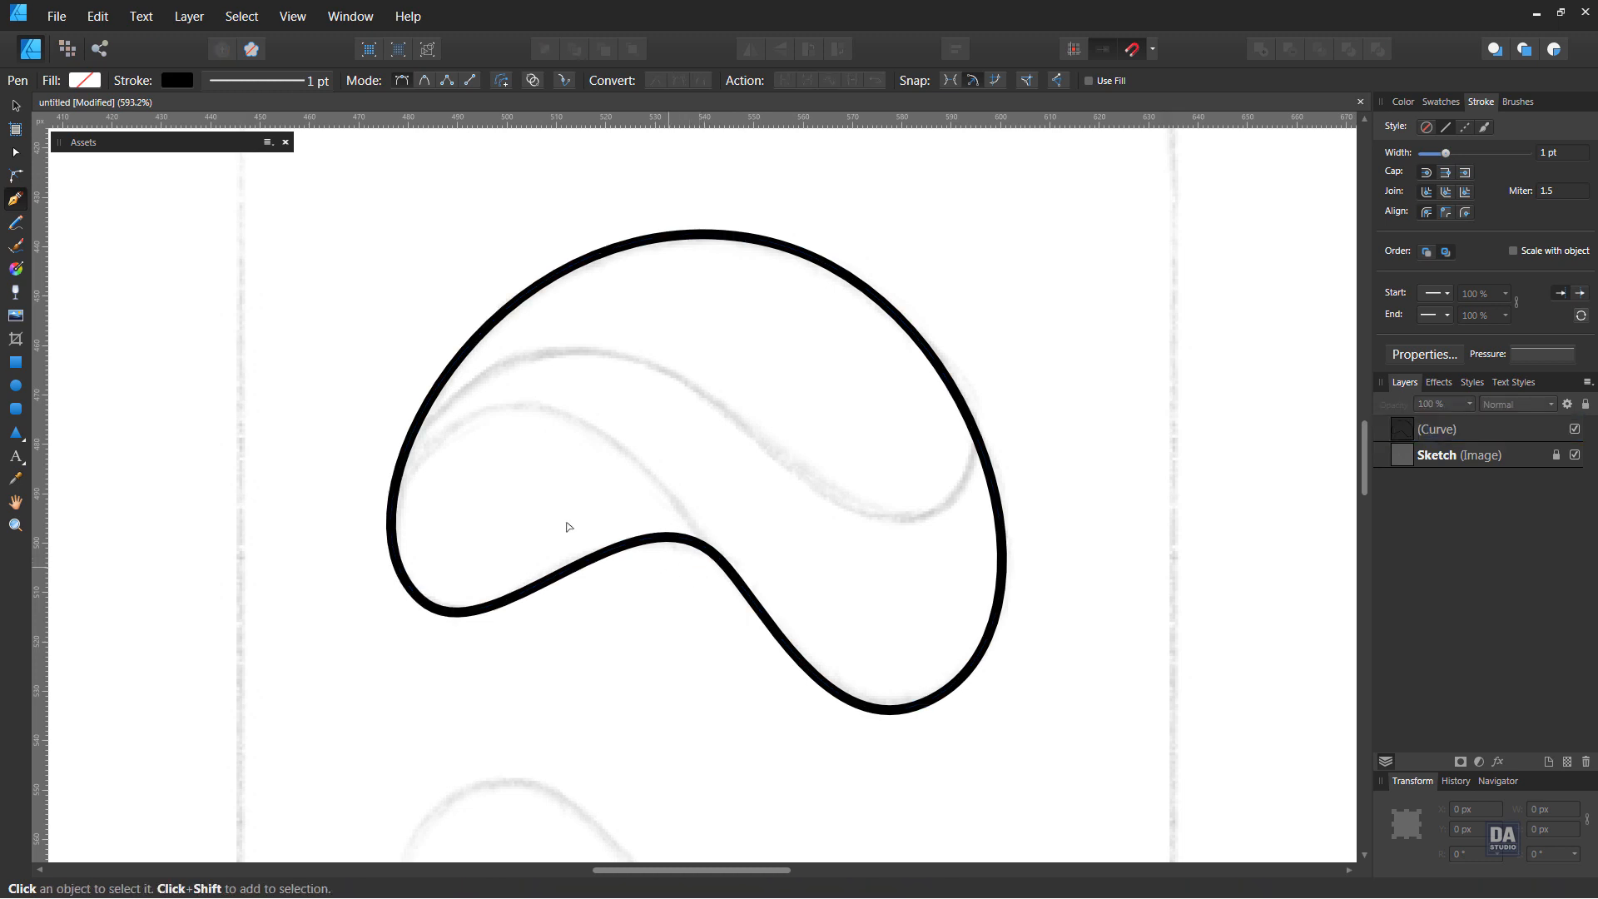
left_click(380, 511)
left_click(721, 599)
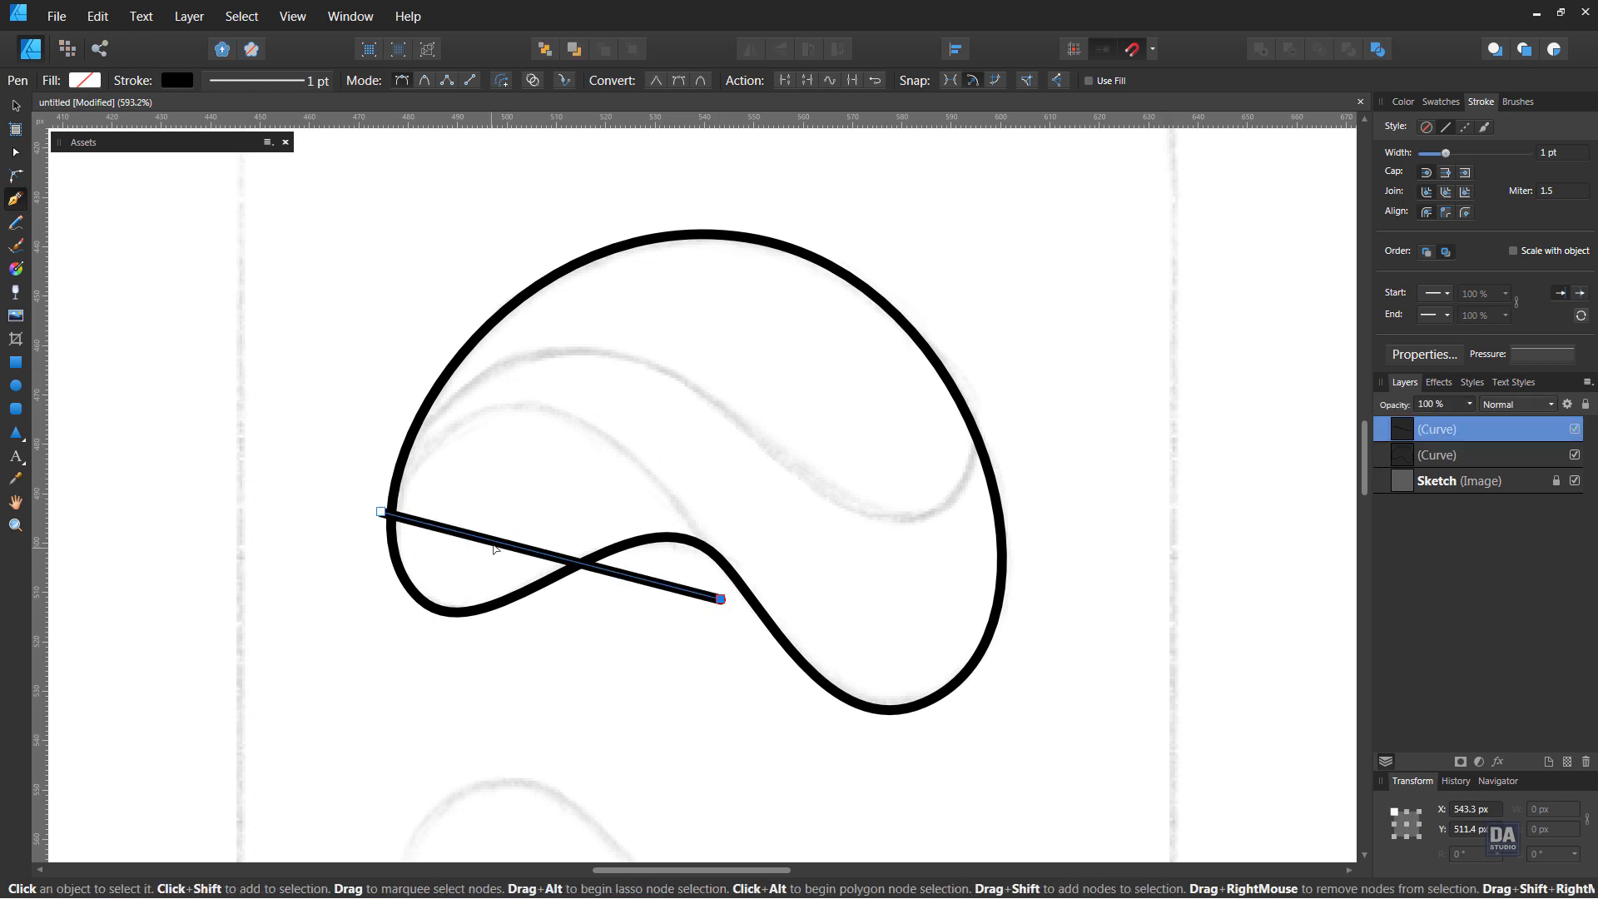
left_click_drag(501, 547, 505, 409)
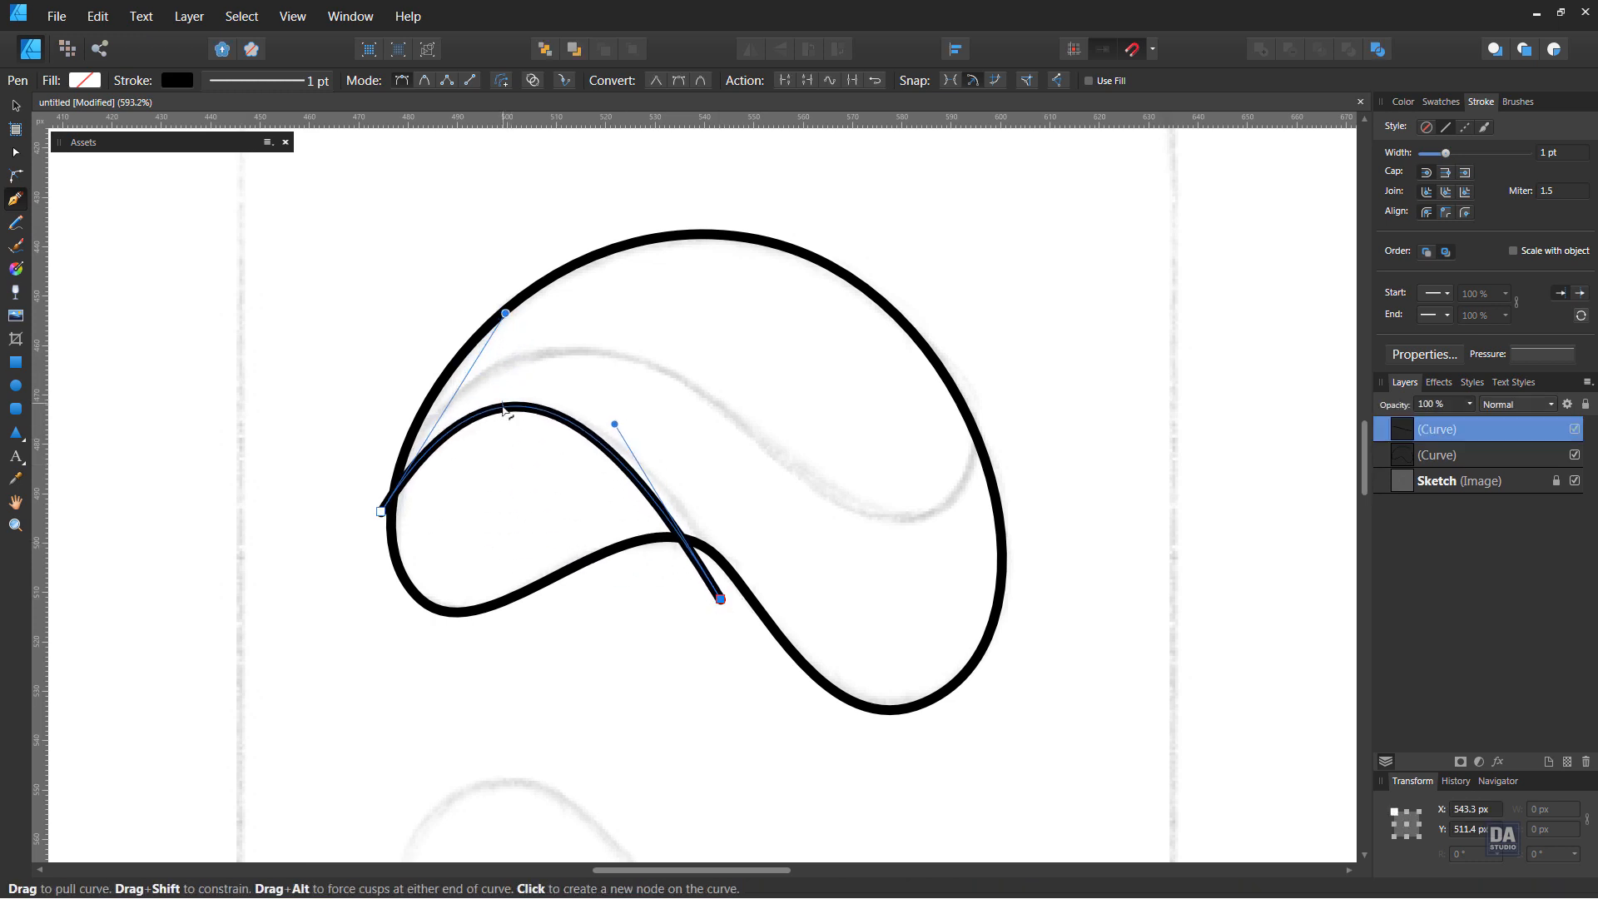
Reposition both end nodes of the second curve just outside the outline and adjust its handles to match the lower inner sketch line
mouse_move(381, 511)
left_mouse_down()
mouse_move(393, 523)
mouse_move(375, 519)
left_mouse_up()
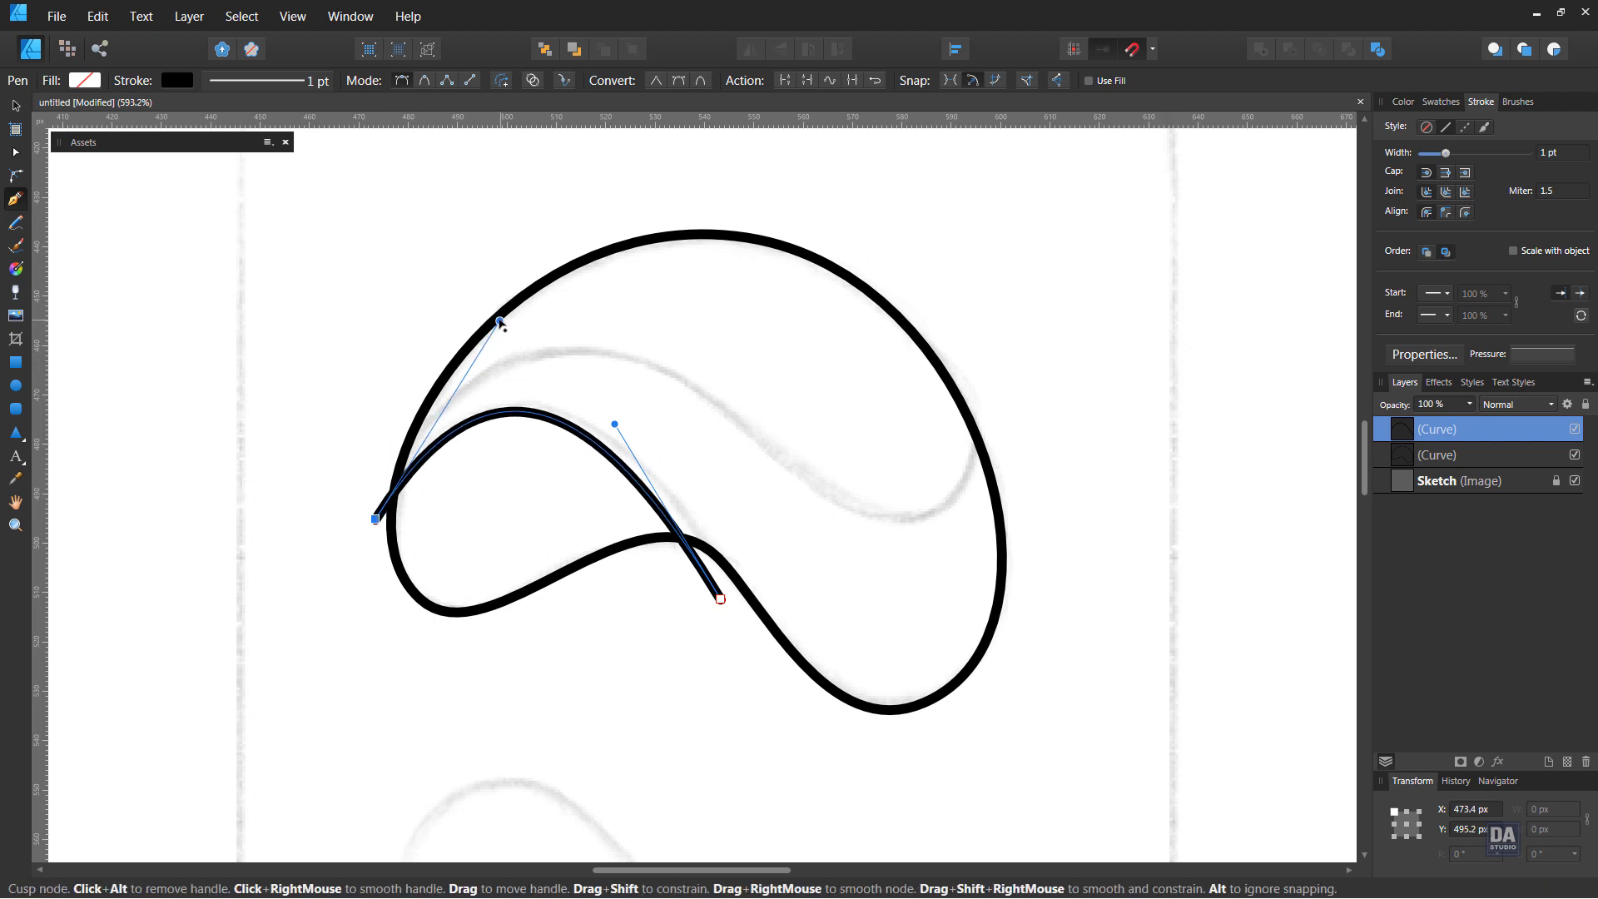
left_click_drag(500, 323, 458, 324)
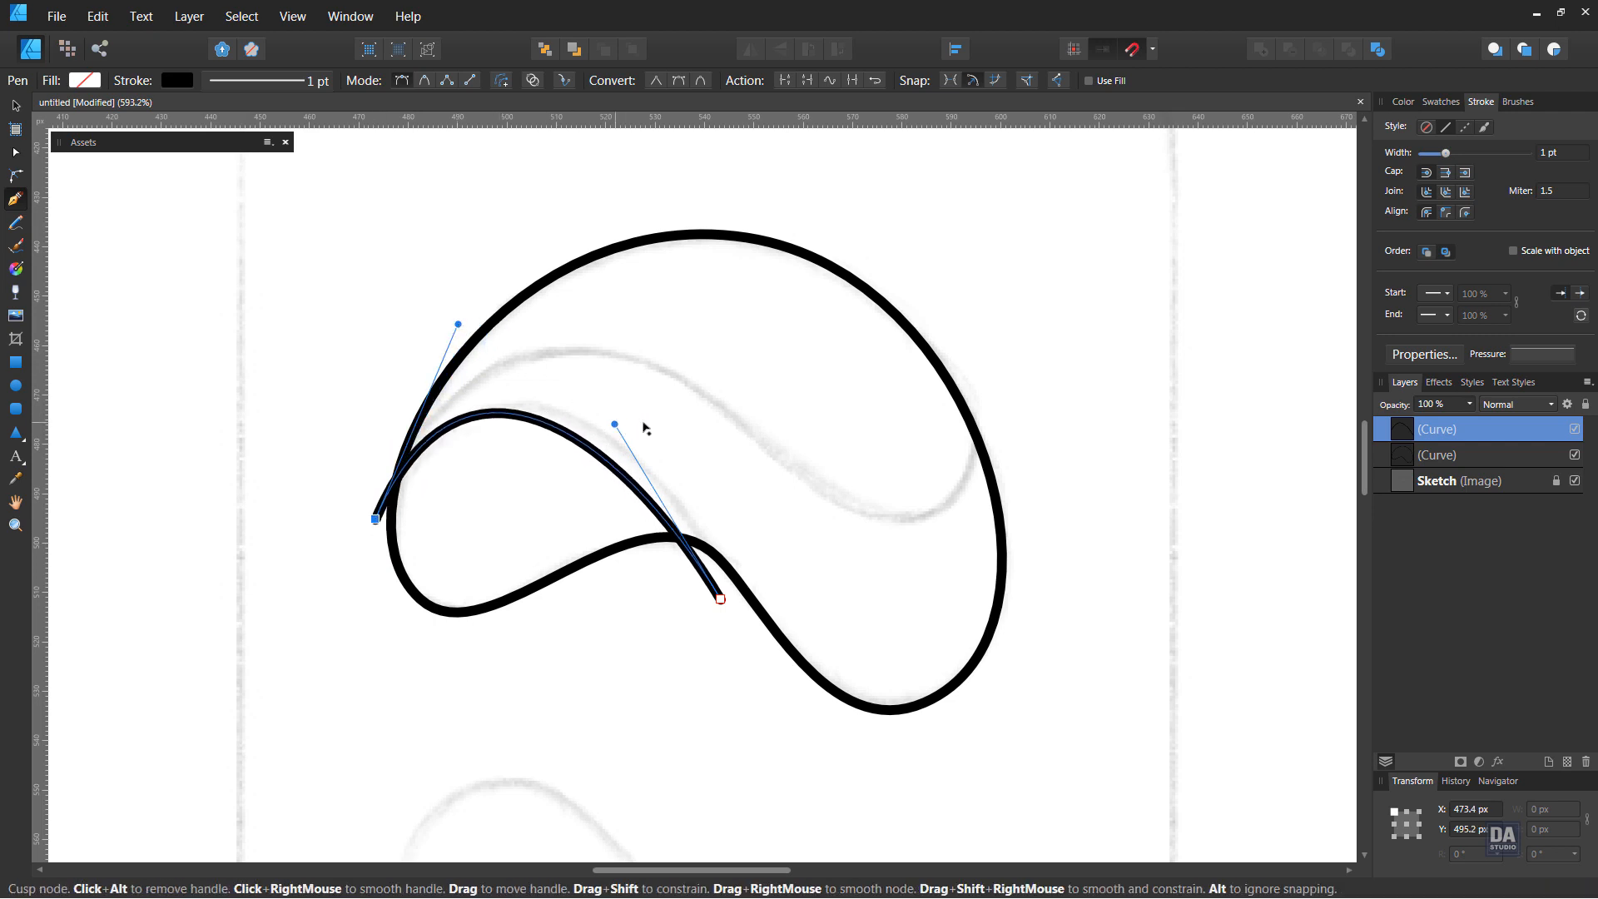
left_click_drag(614, 423, 654, 414)
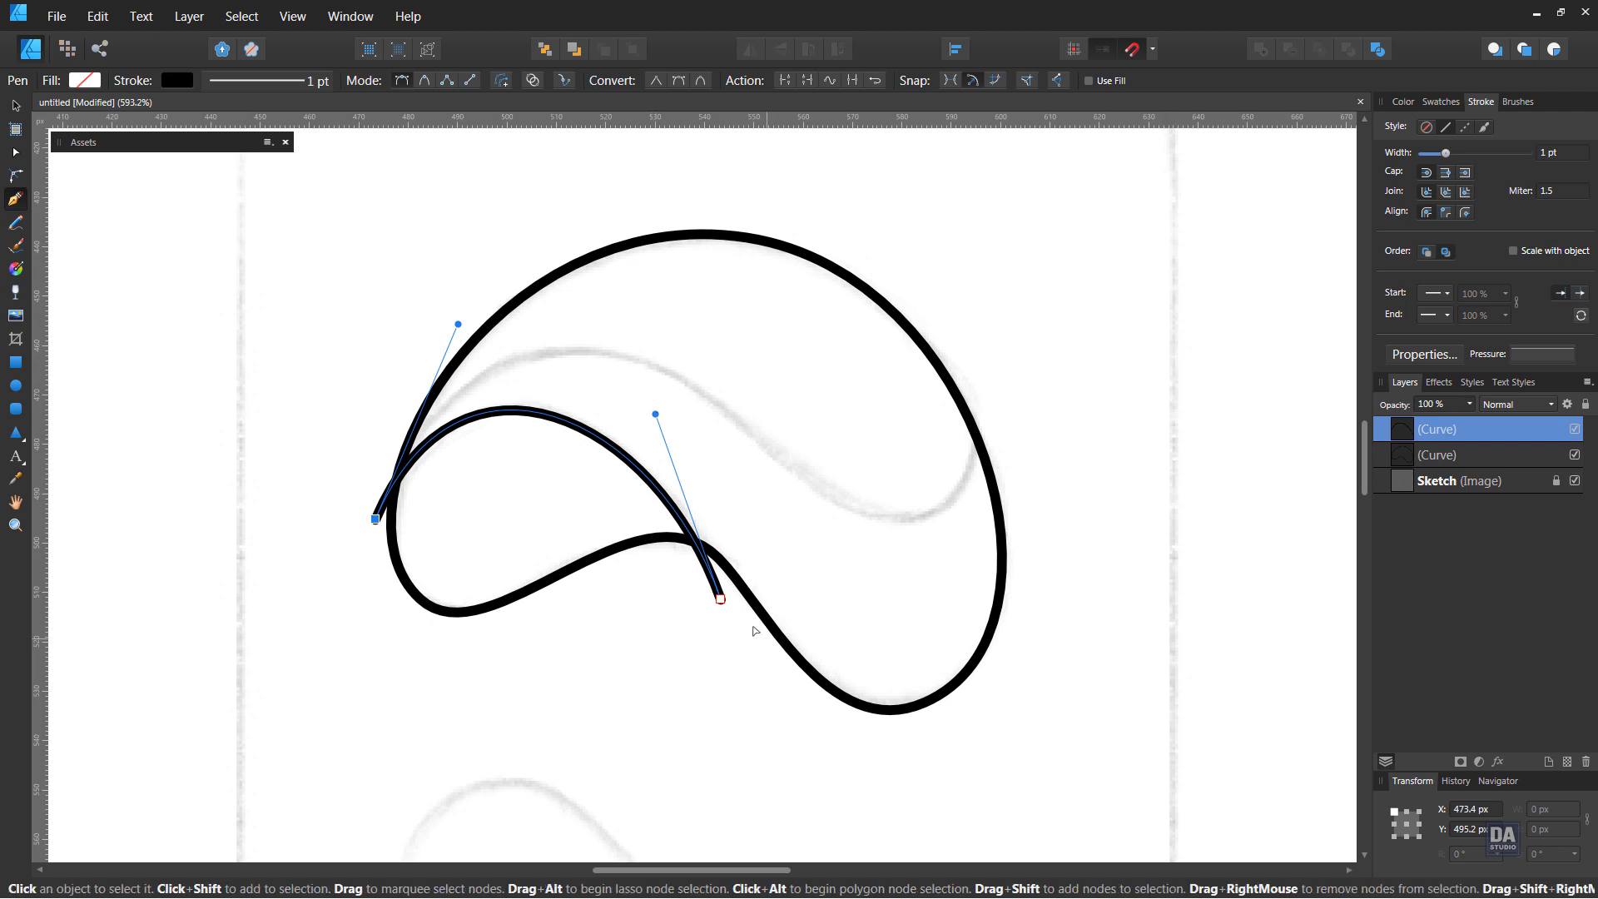
left_click_drag(720, 600, 746, 609)
left_click_drag(682, 427, 637, 410)
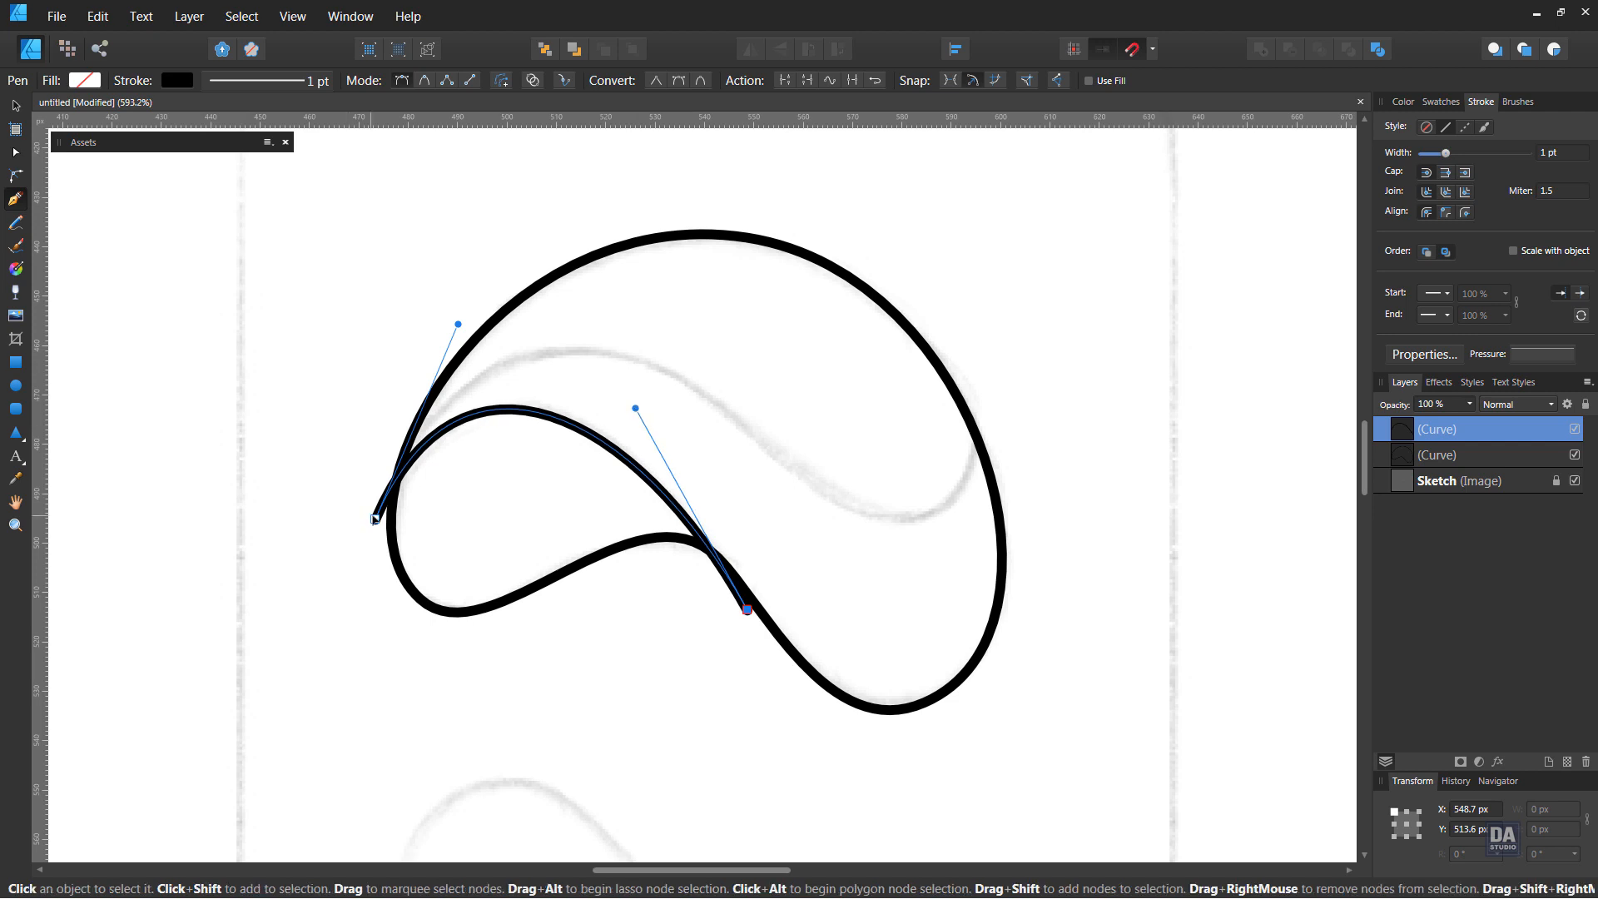
left_click_drag(376, 520, 378, 527)
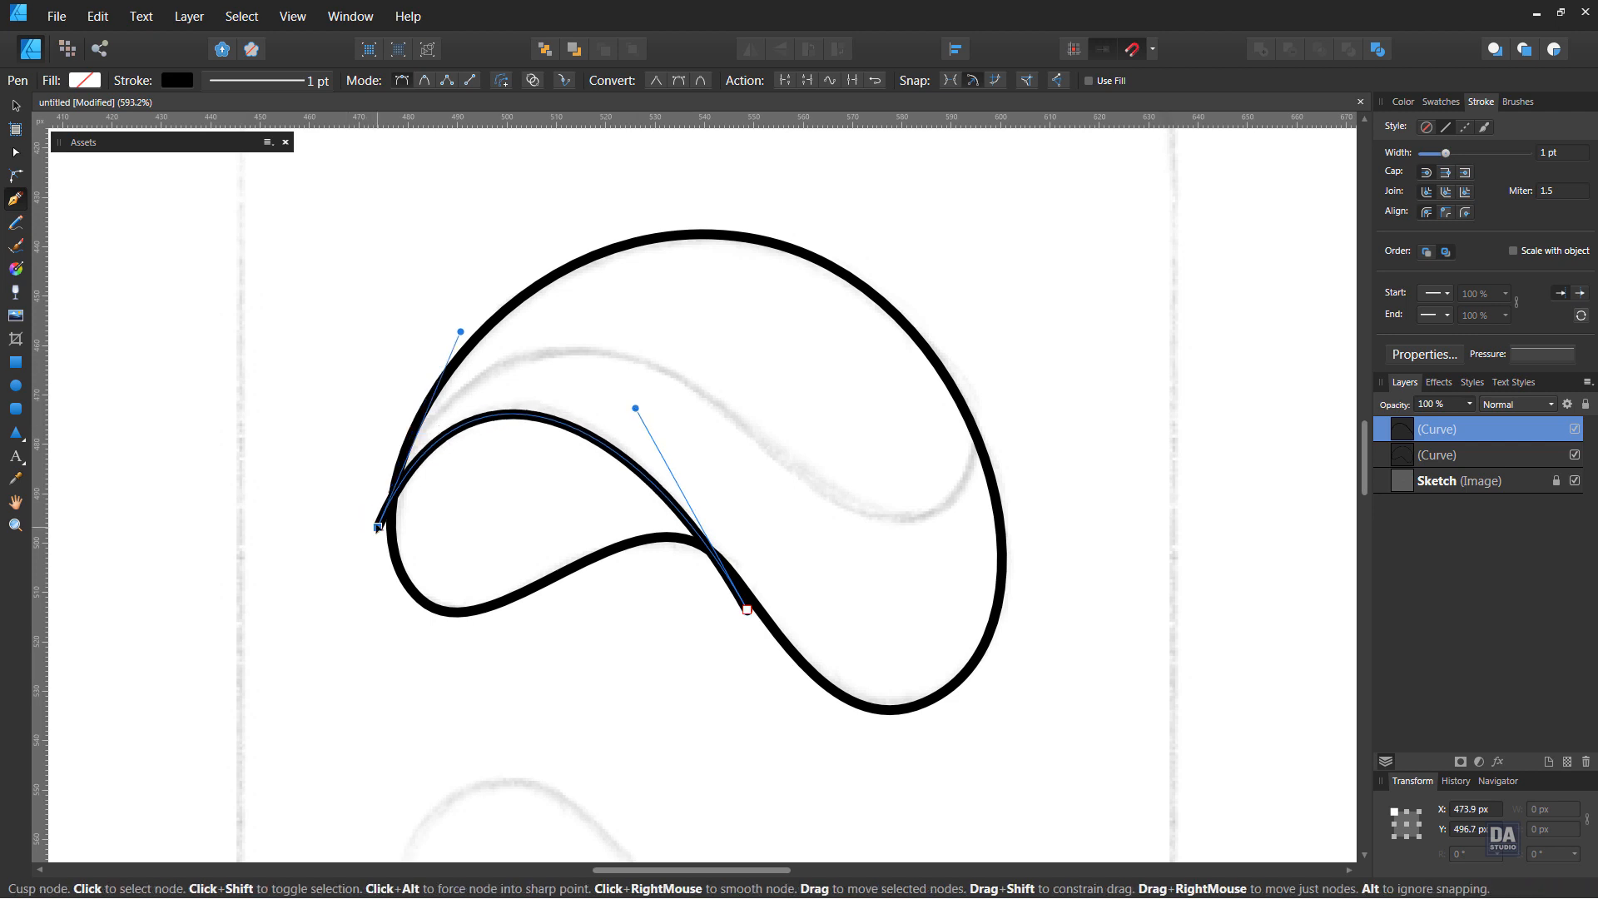
left_click_drag(461, 332, 472, 326)
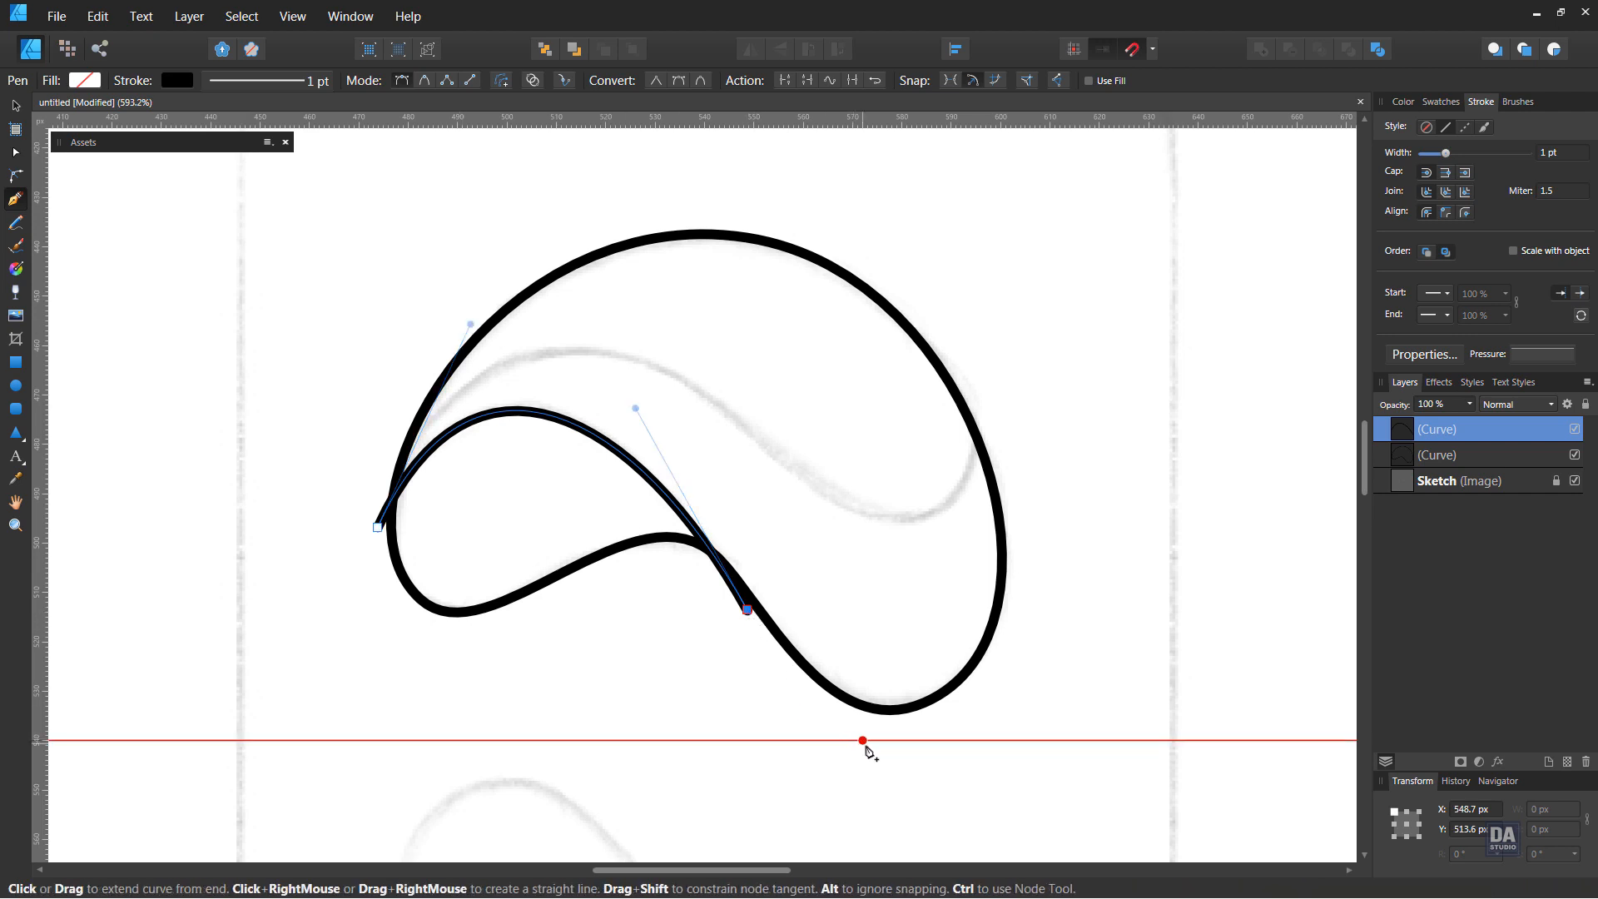
Extend the second curve outside the outline around its bottom, right side and top, and close it at its starting node
mouse_move(876, 748)
left_mouse_down()
mouse_move(934, 764)
mouse_move(872, 730)
left_mouse_up()
left_click_drag(1017, 582, 1014, 475)
left_click_drag(837, 215, 687, 151)
left_click_drag(390, 405, 357, 528)
left_click(377, 529)
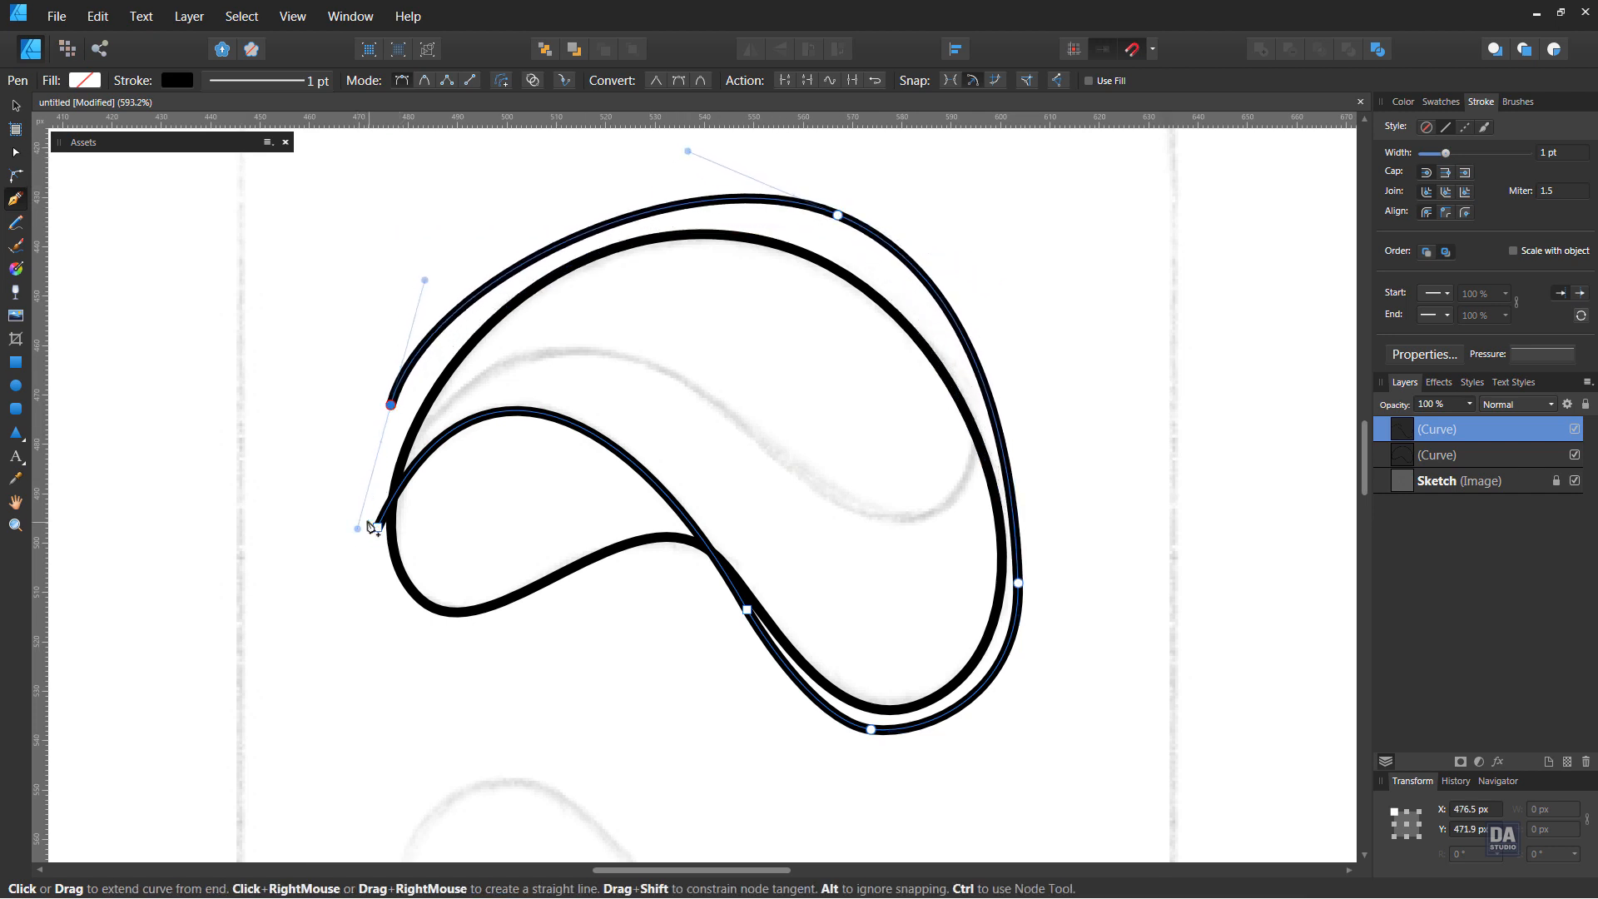
Close the second curve at its starting node and nest it inside the outline curve so the outline clips it
left_click(377, 528)
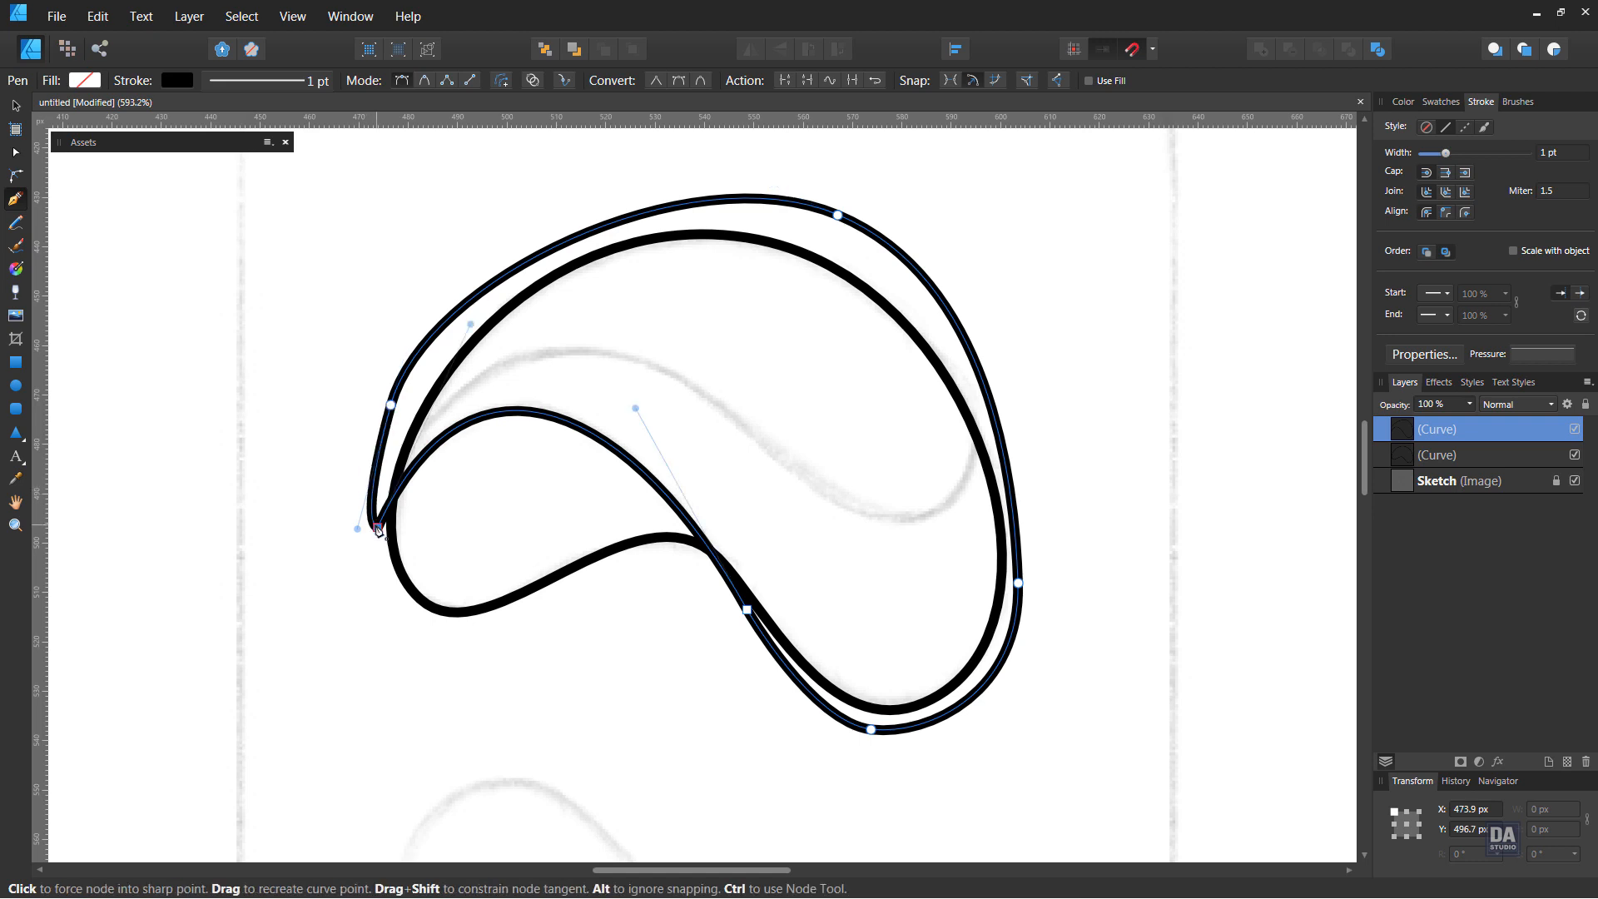
left_click_drag(1455, 436, 1466, 458)
left_click(1385, 431)
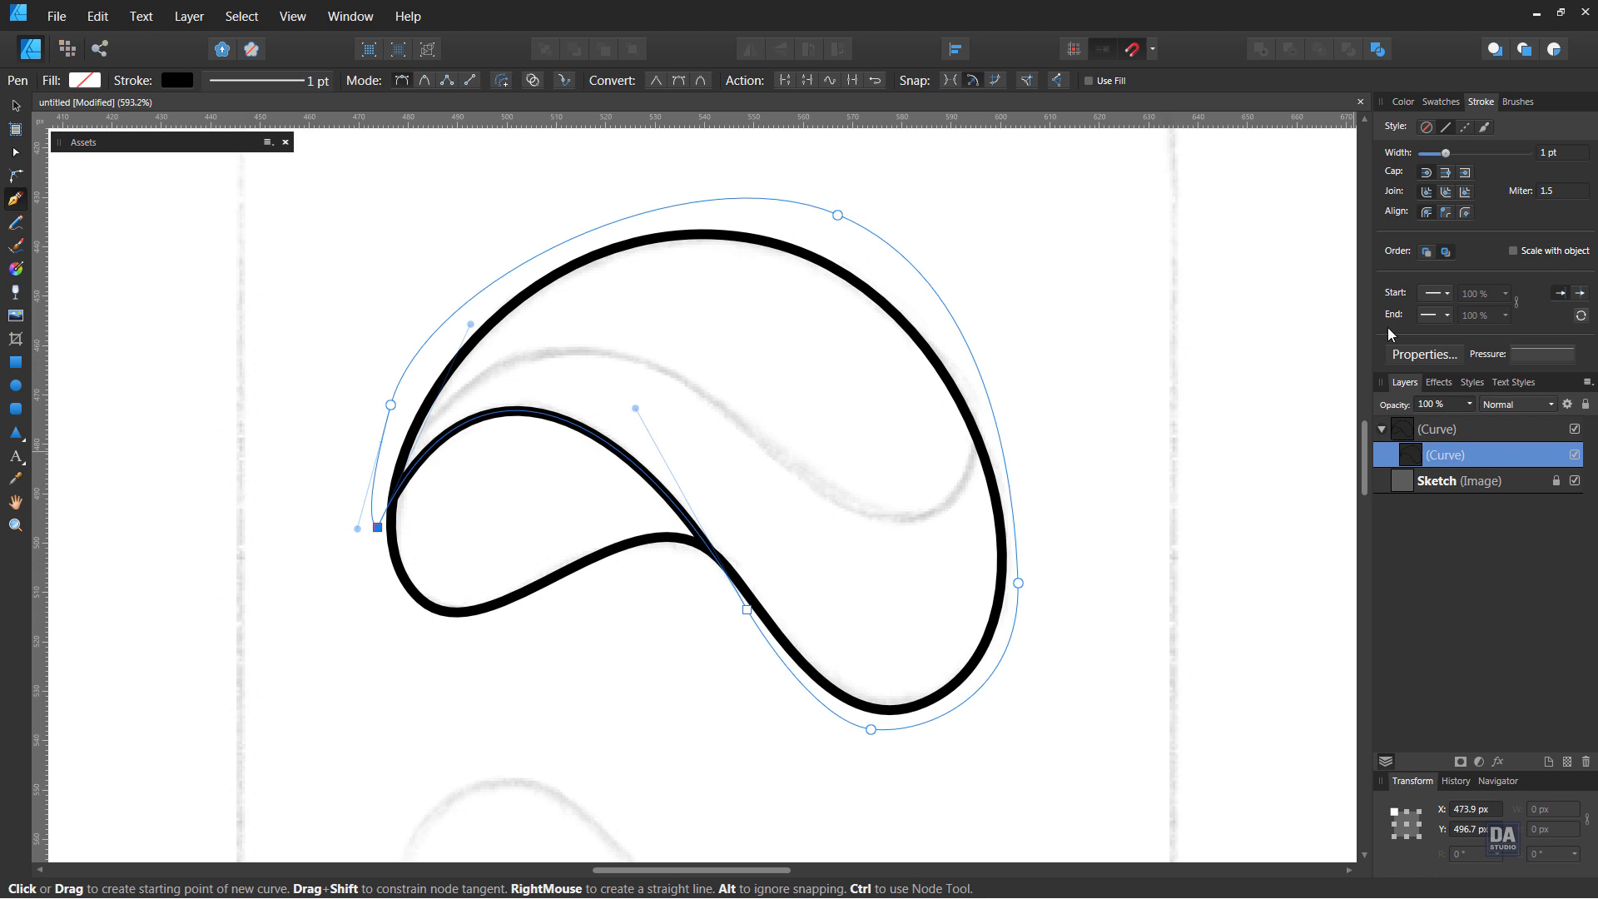
Fill the nested second curve with a medium grey from the Greys palette and deselect it
left_click(1441, 102)
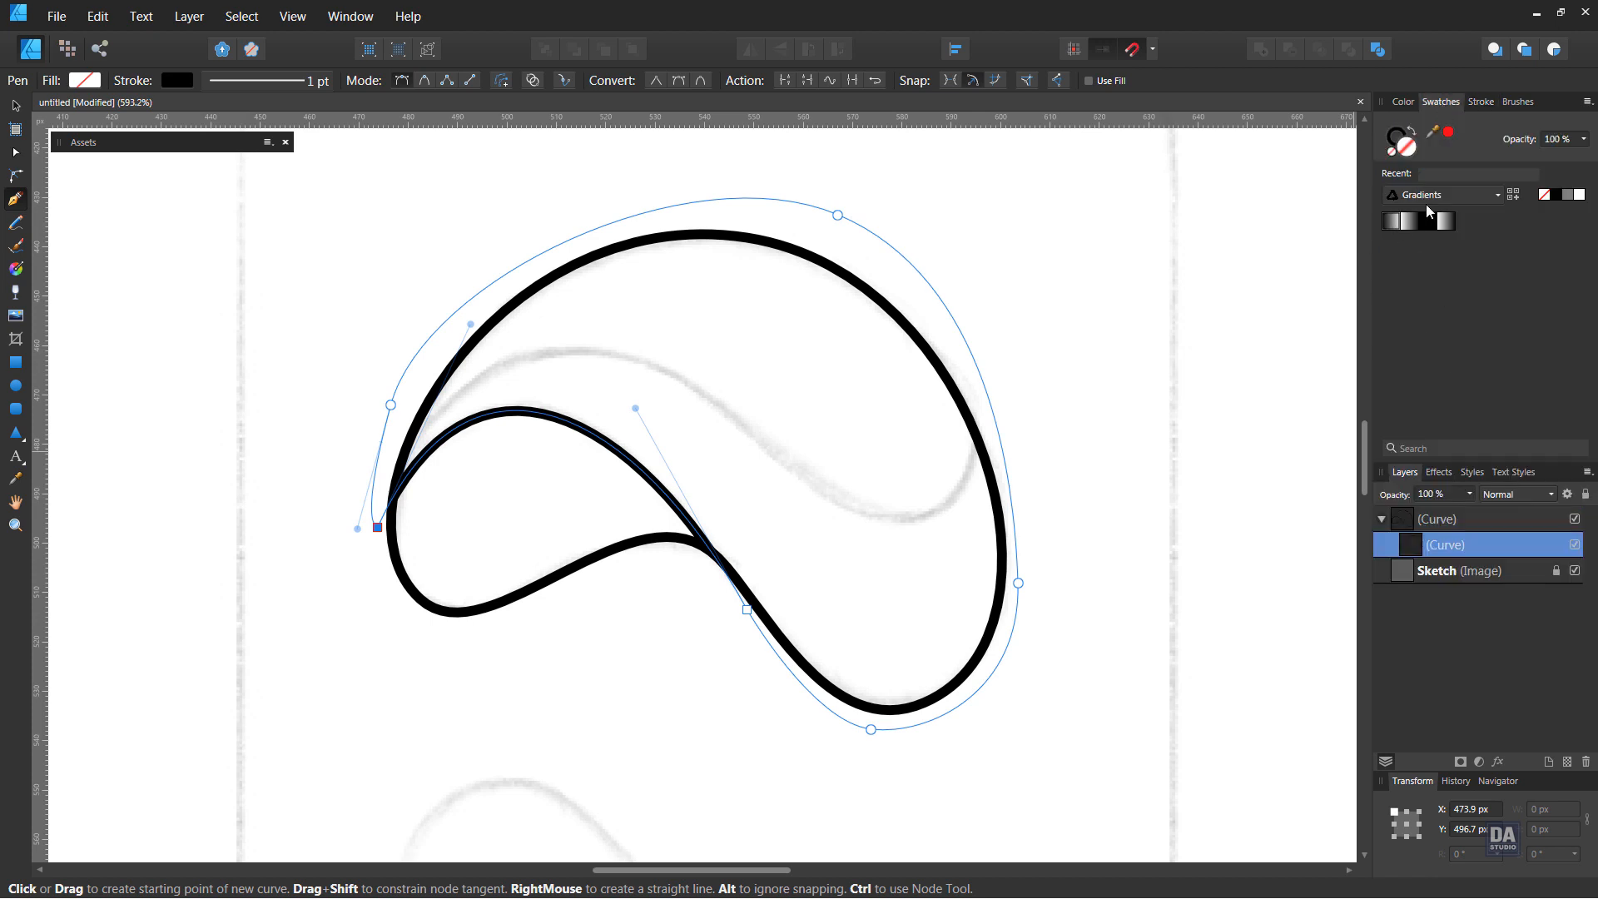
left_click(1444, 200)
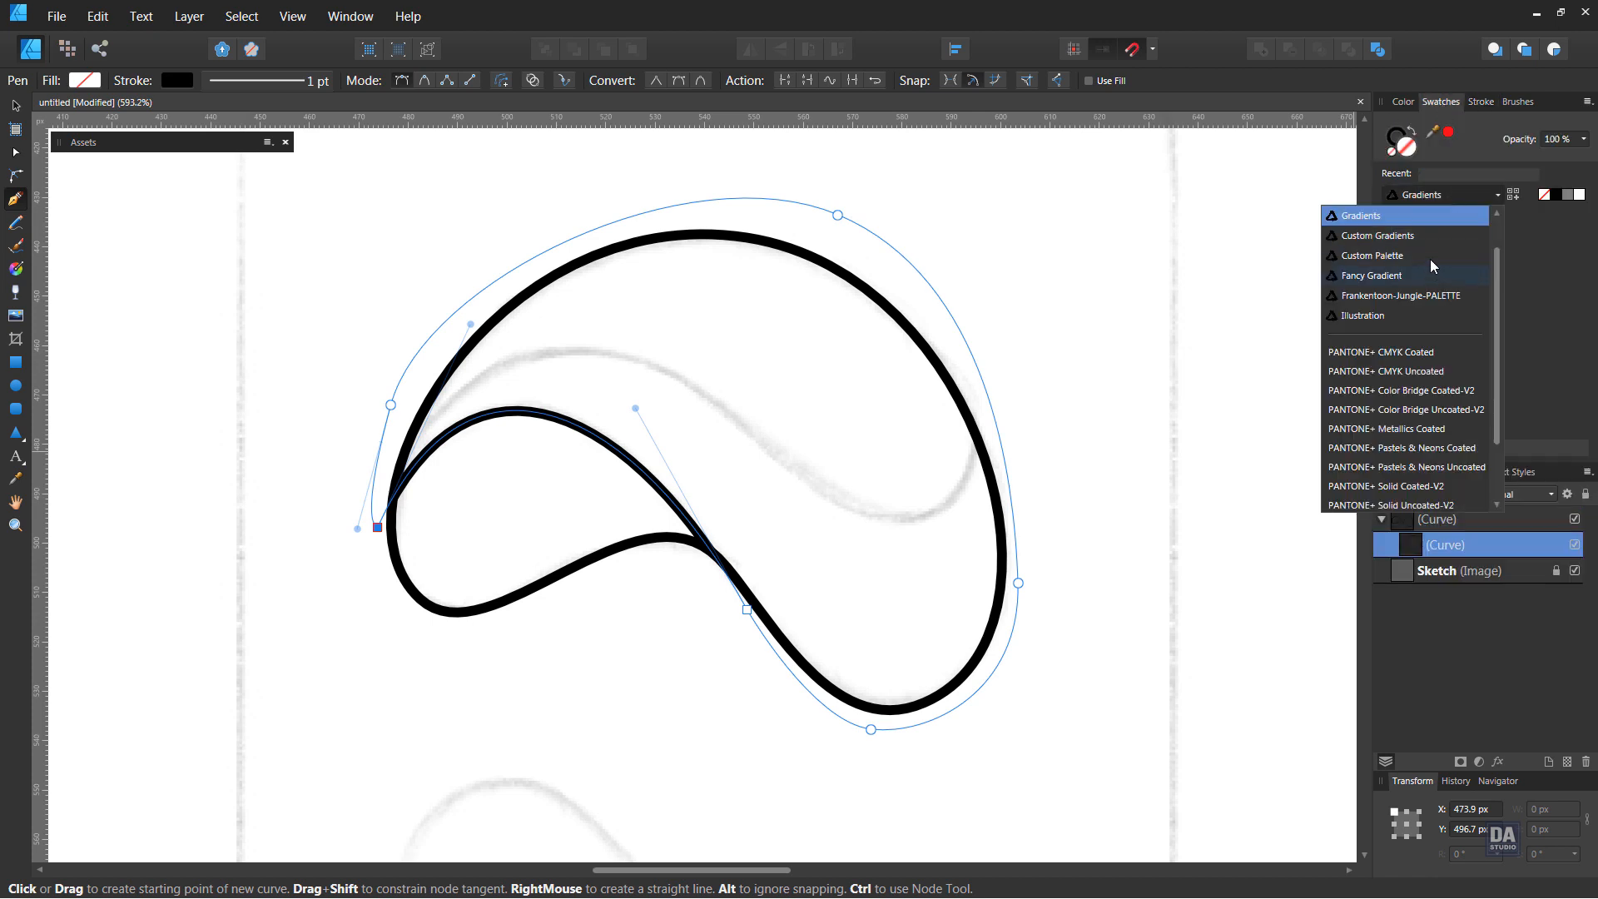
scroll(1429, 258, "up", 3)
left_click(1416, 236)
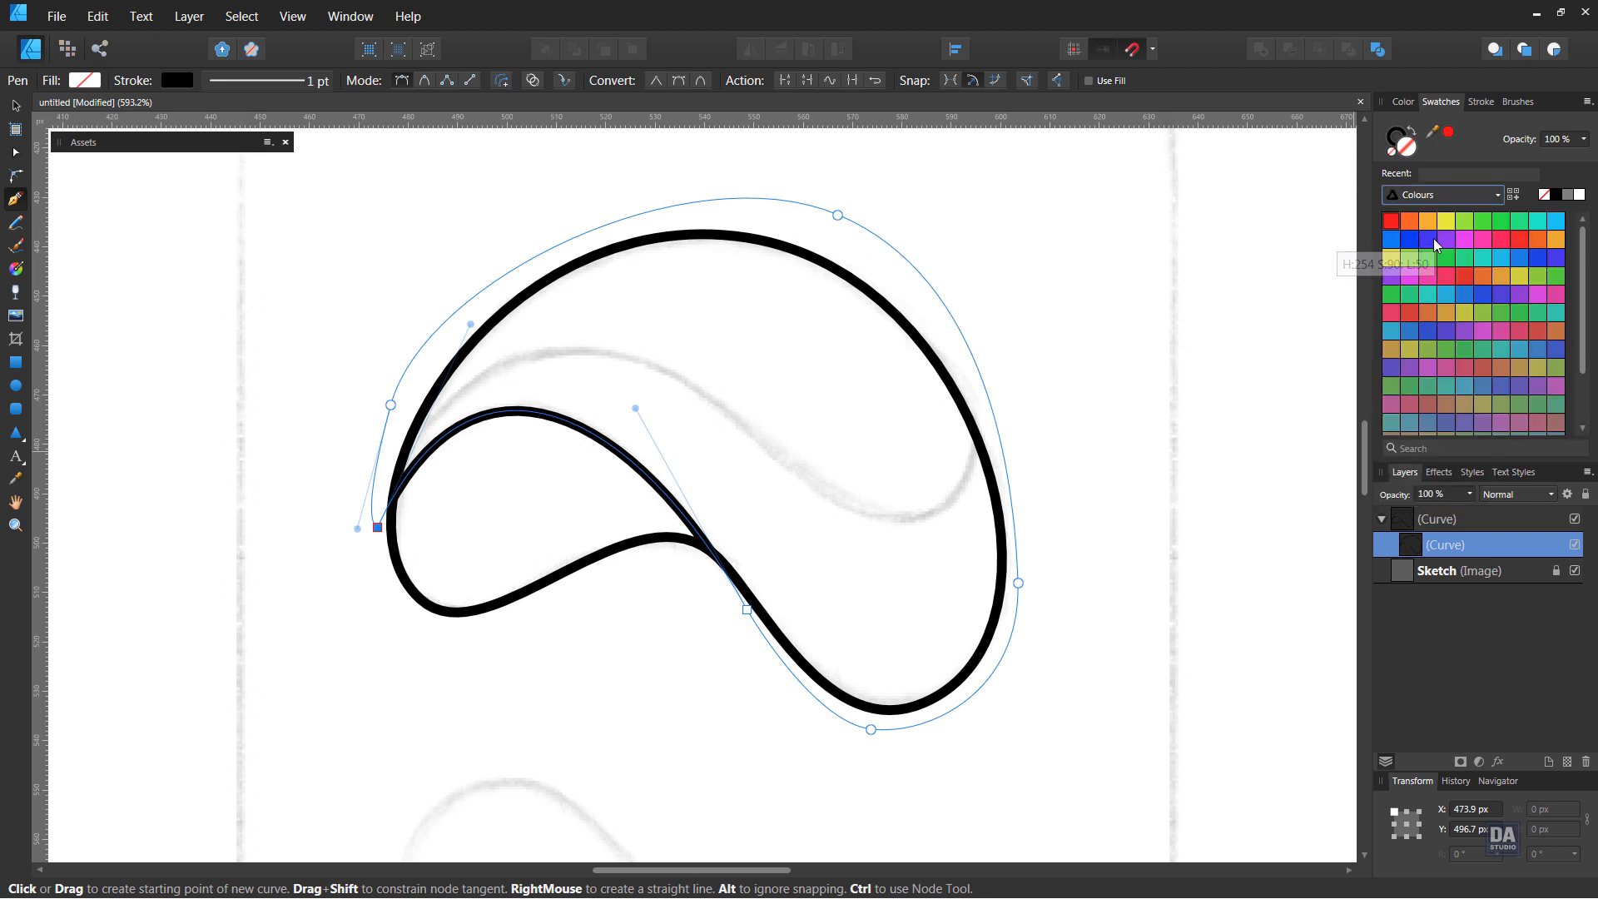
left_click(1445, 199)
scroll(1434, 255, "up", 1)
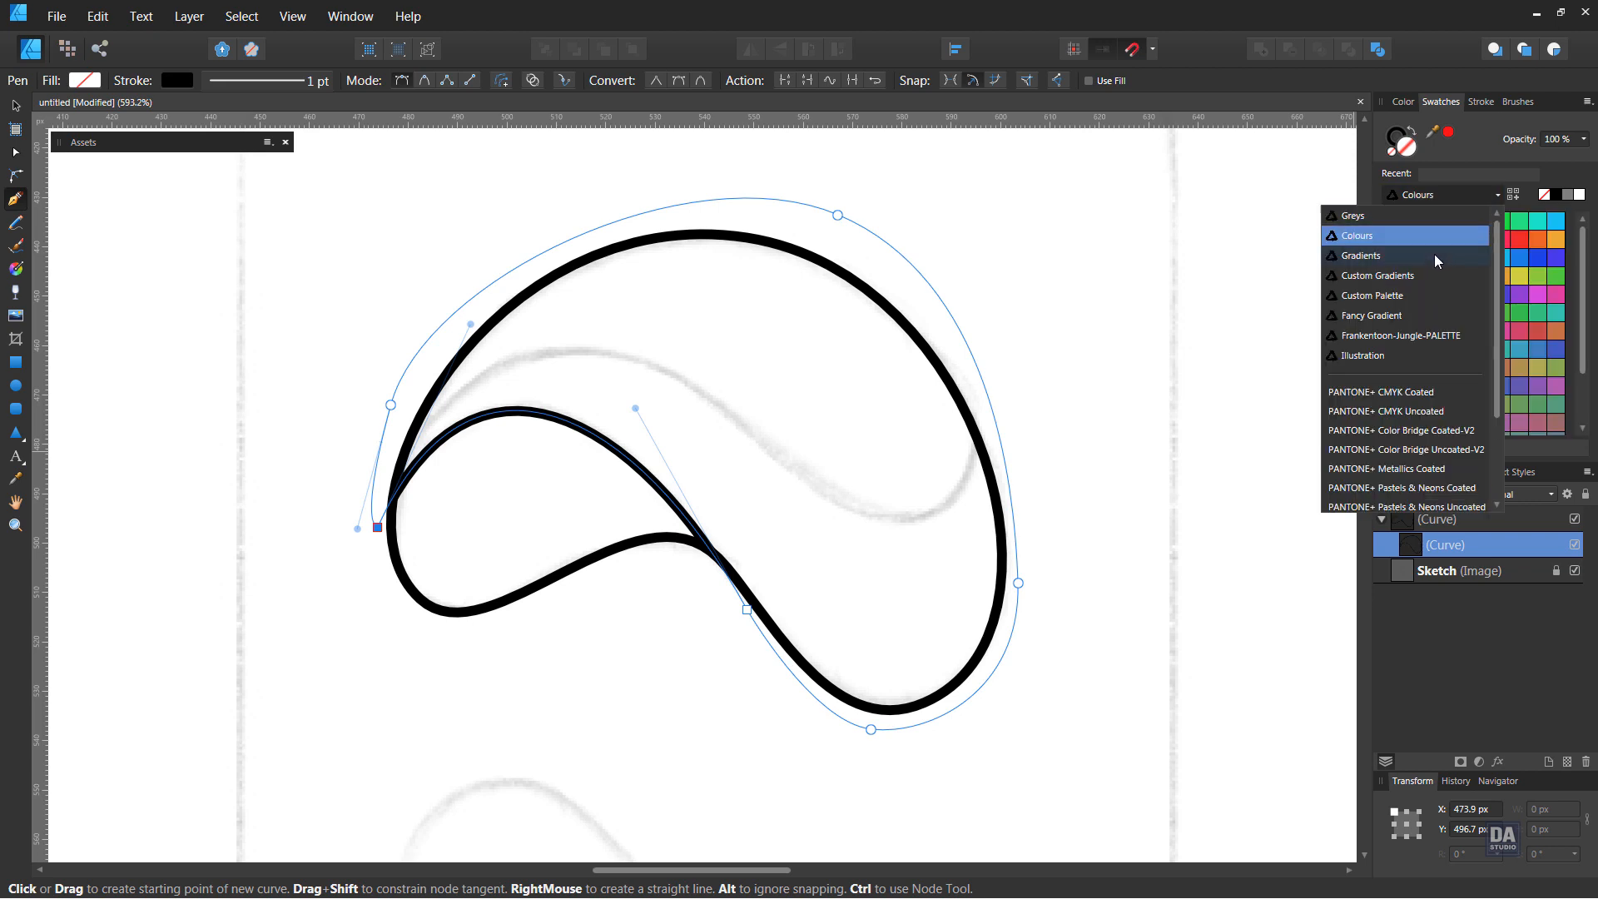
left_click(1413, 218)
left_click(1533, 224)
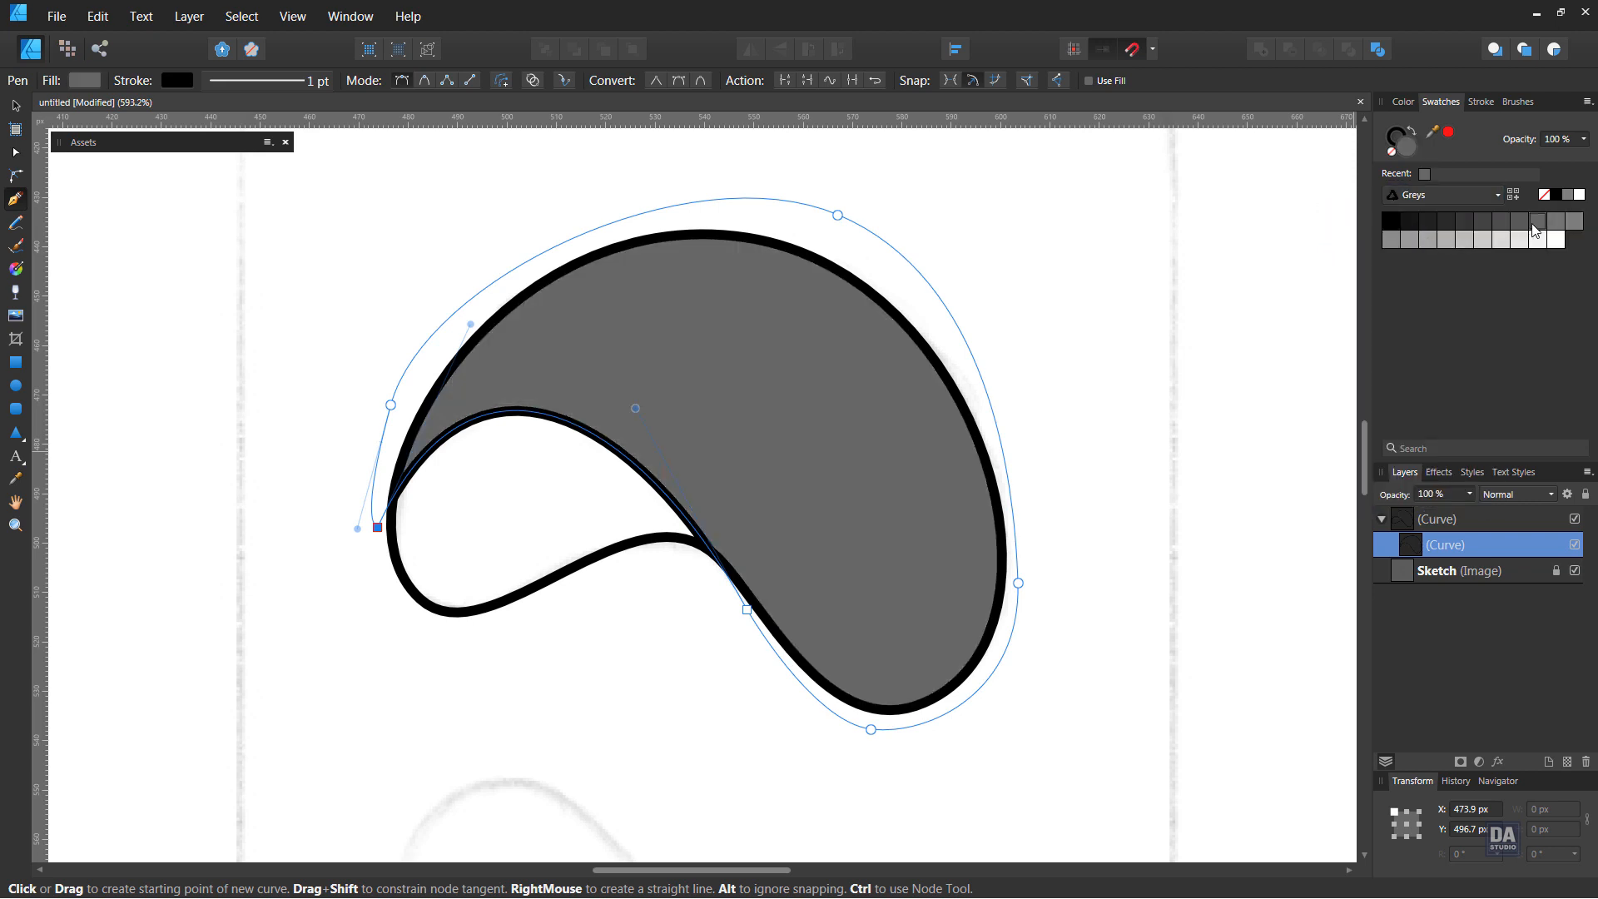
left_click(1098, 593, "ctrl")
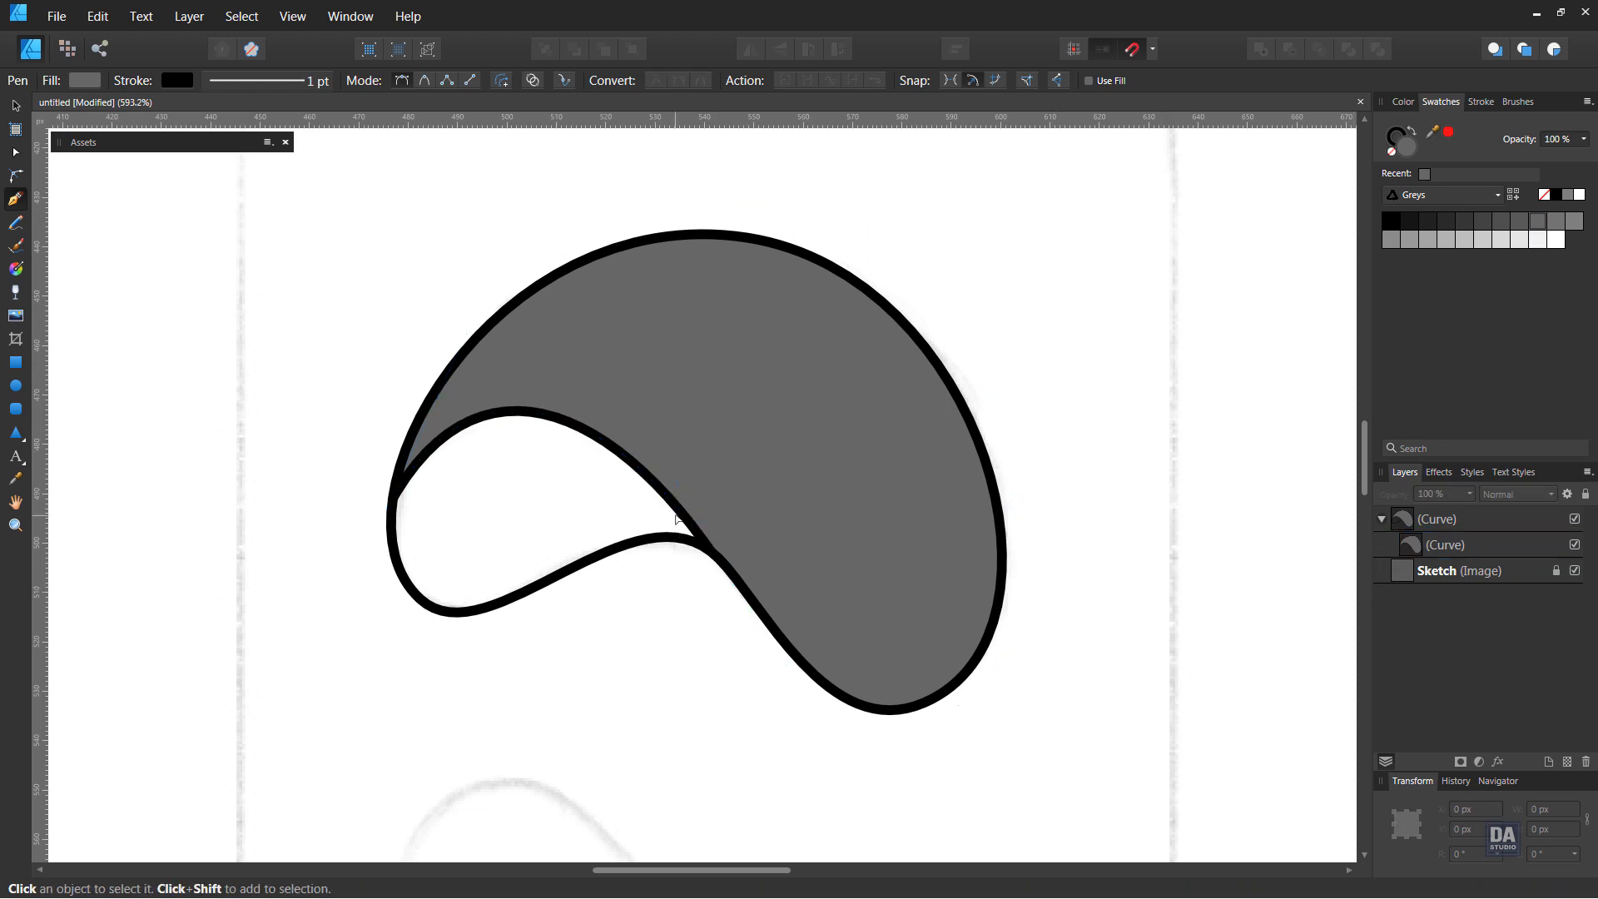
Move the grey curve's cusp node below the notch slightly onto the outline's edge, and hide the grey curve
left_click(1444, 549)
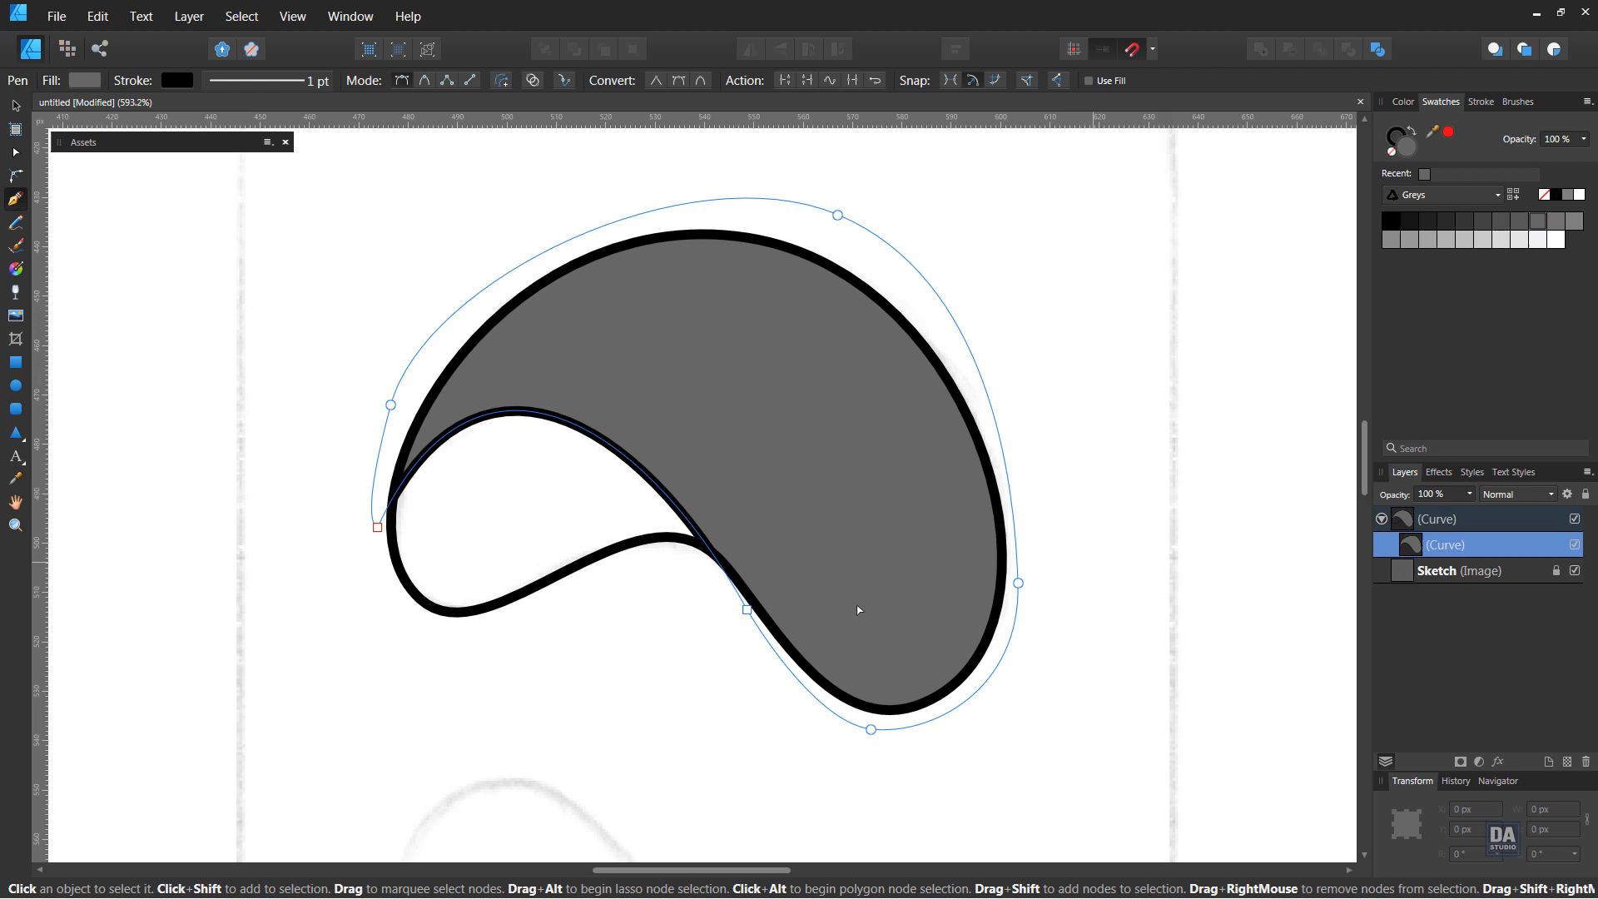
left_click(758, 610)
left_click_drag(761, 614, 759, 618)
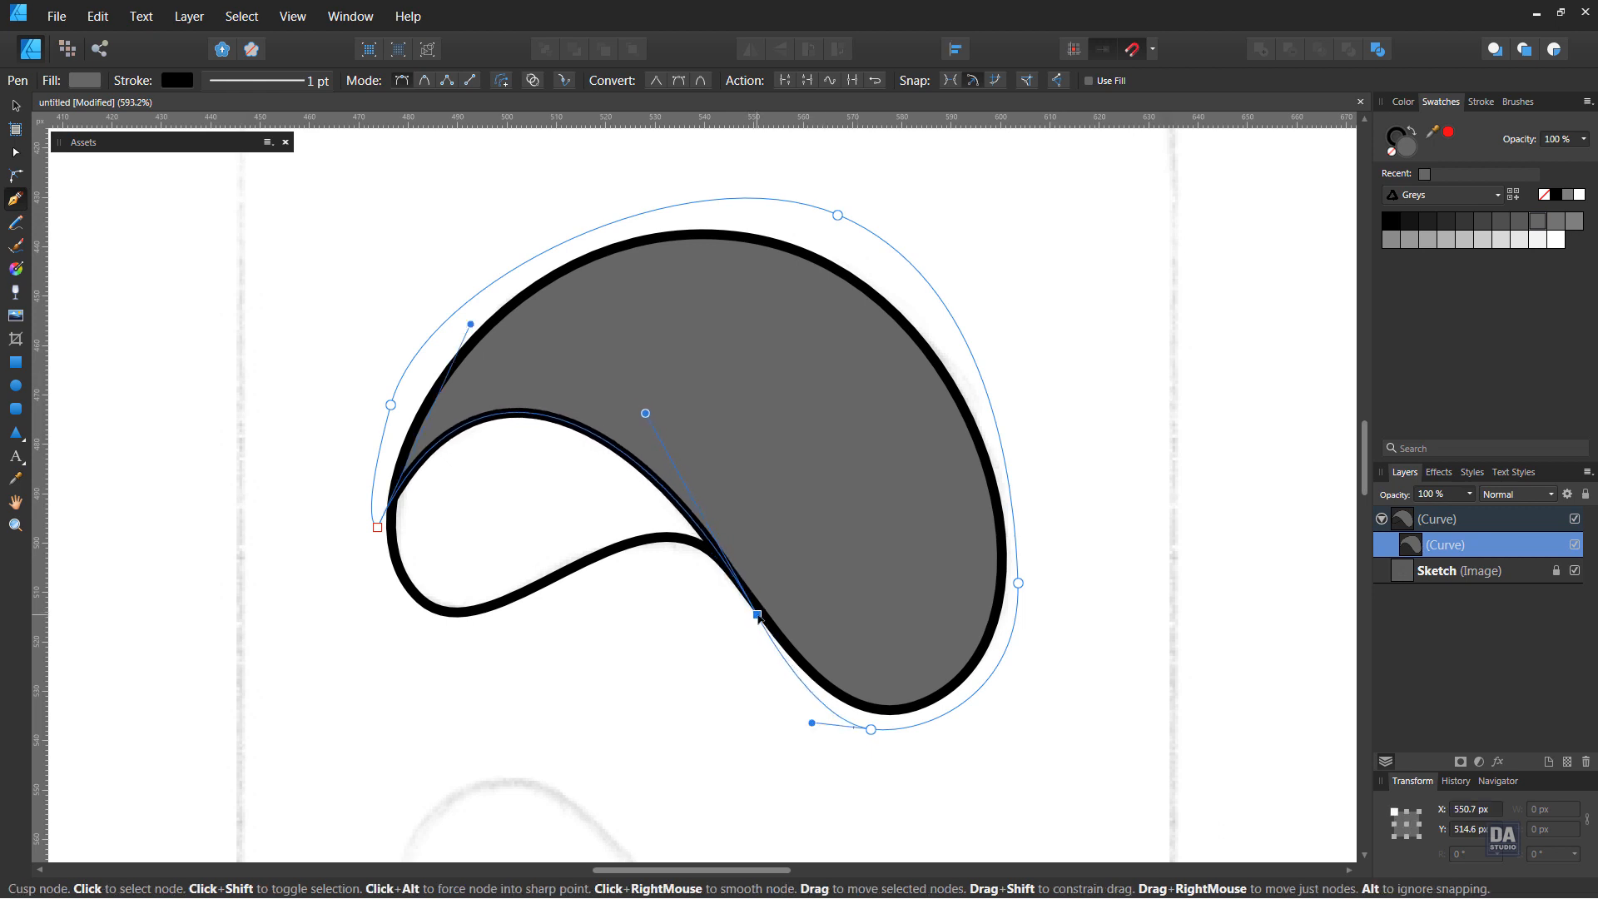
left_click(687, 654, "ctrl")
key("a")
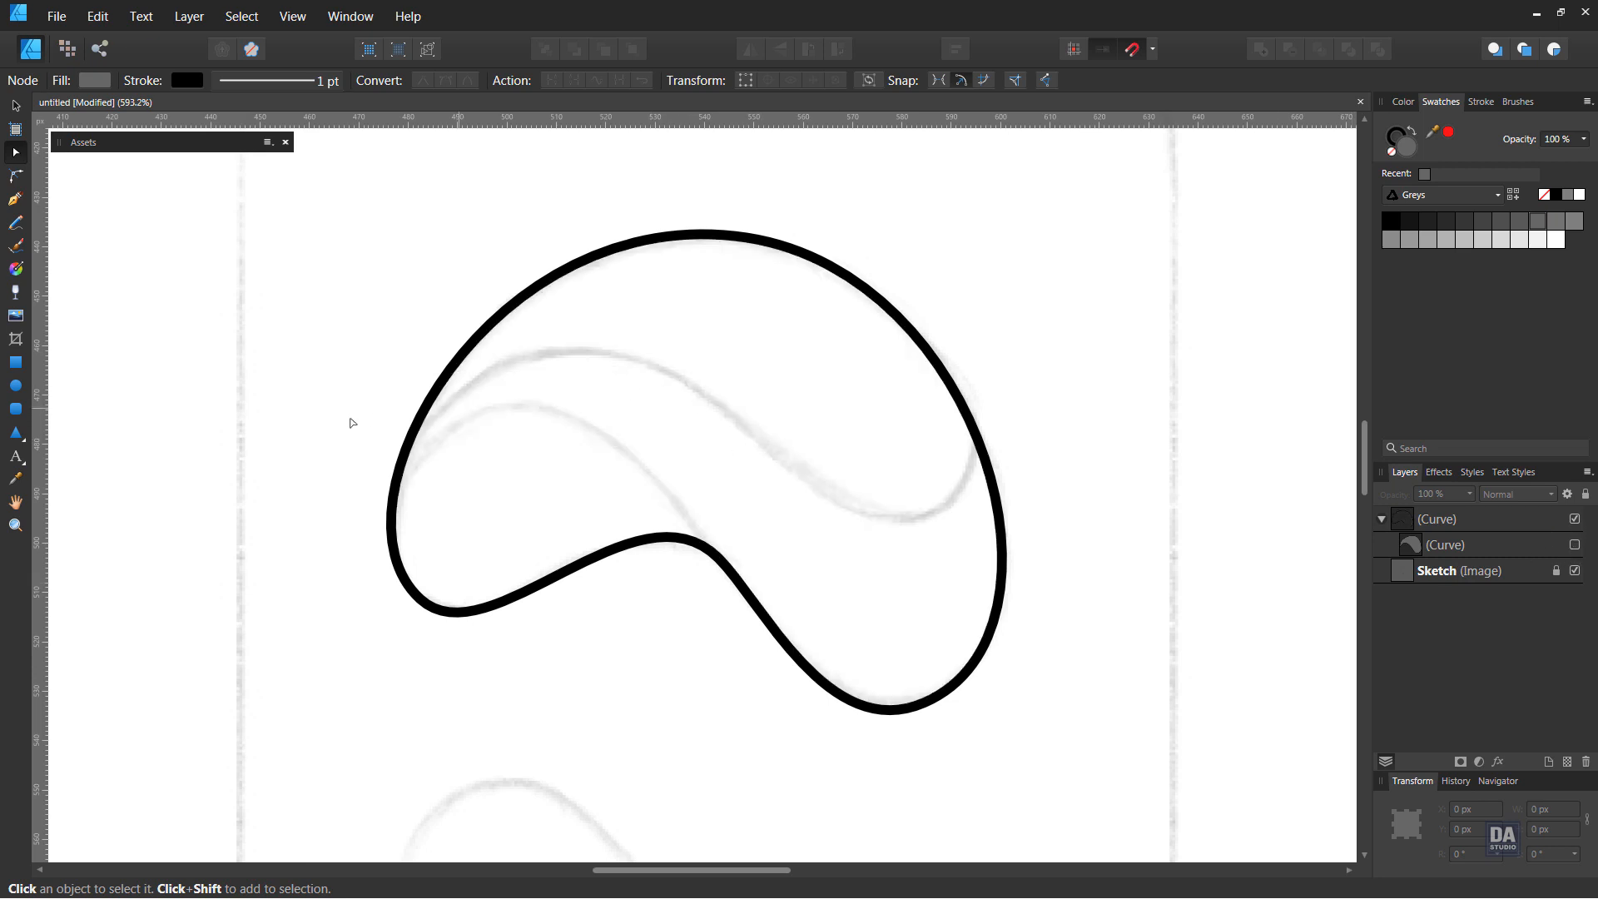
Draw a third pen curve from outside the outline's left edge to its upper right edge, bent into an S along the upper sketch line
key("p")
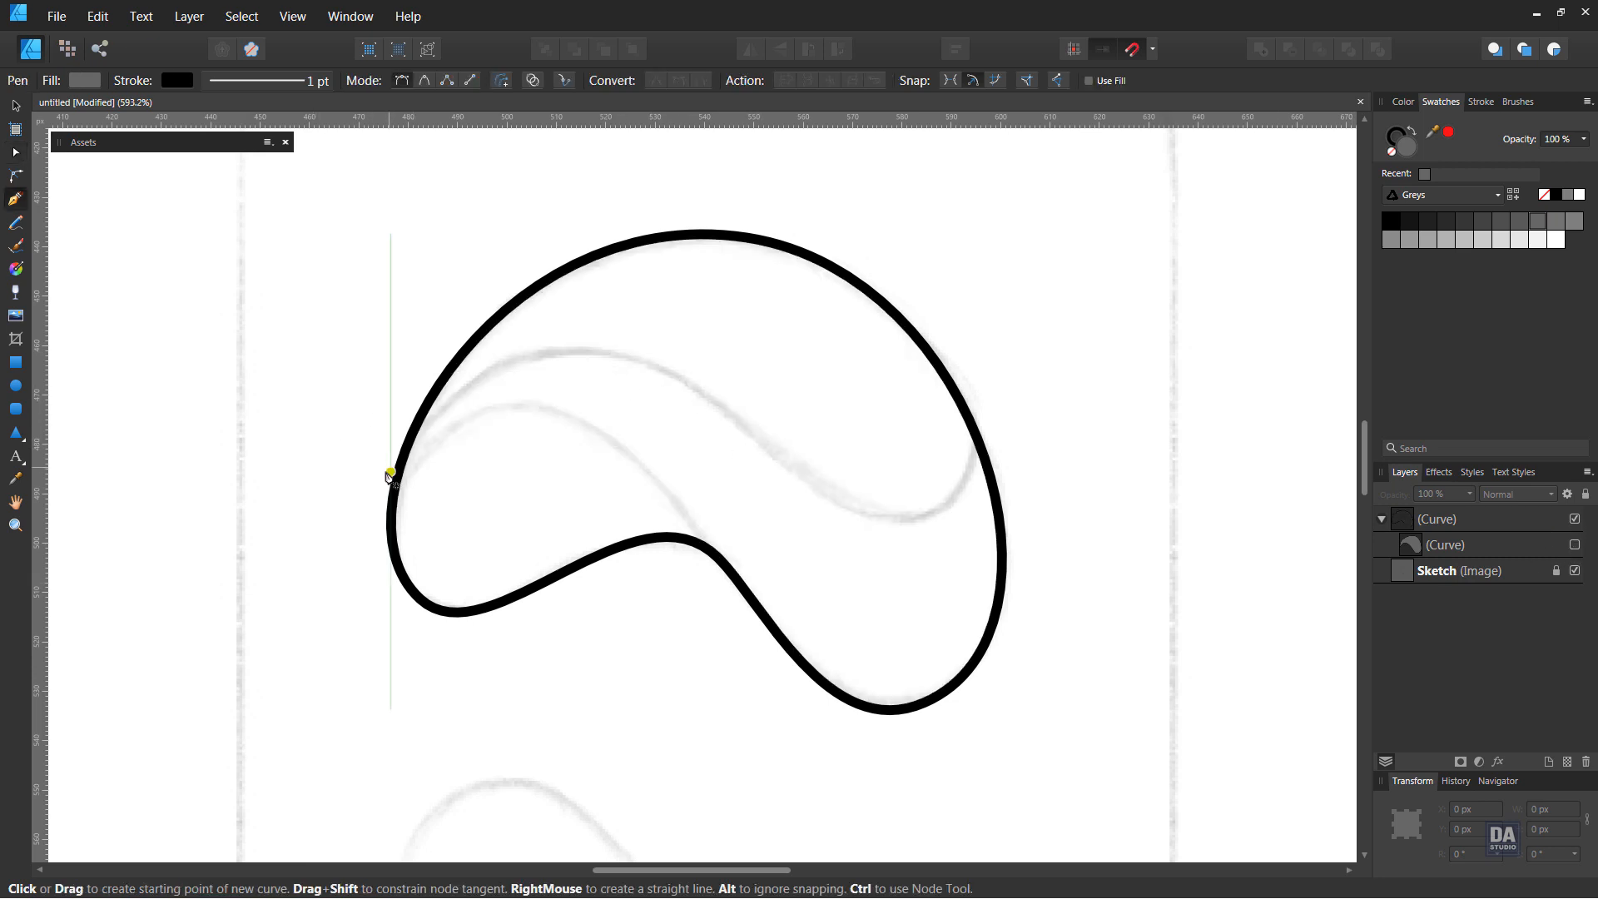
left_click(383, 471)
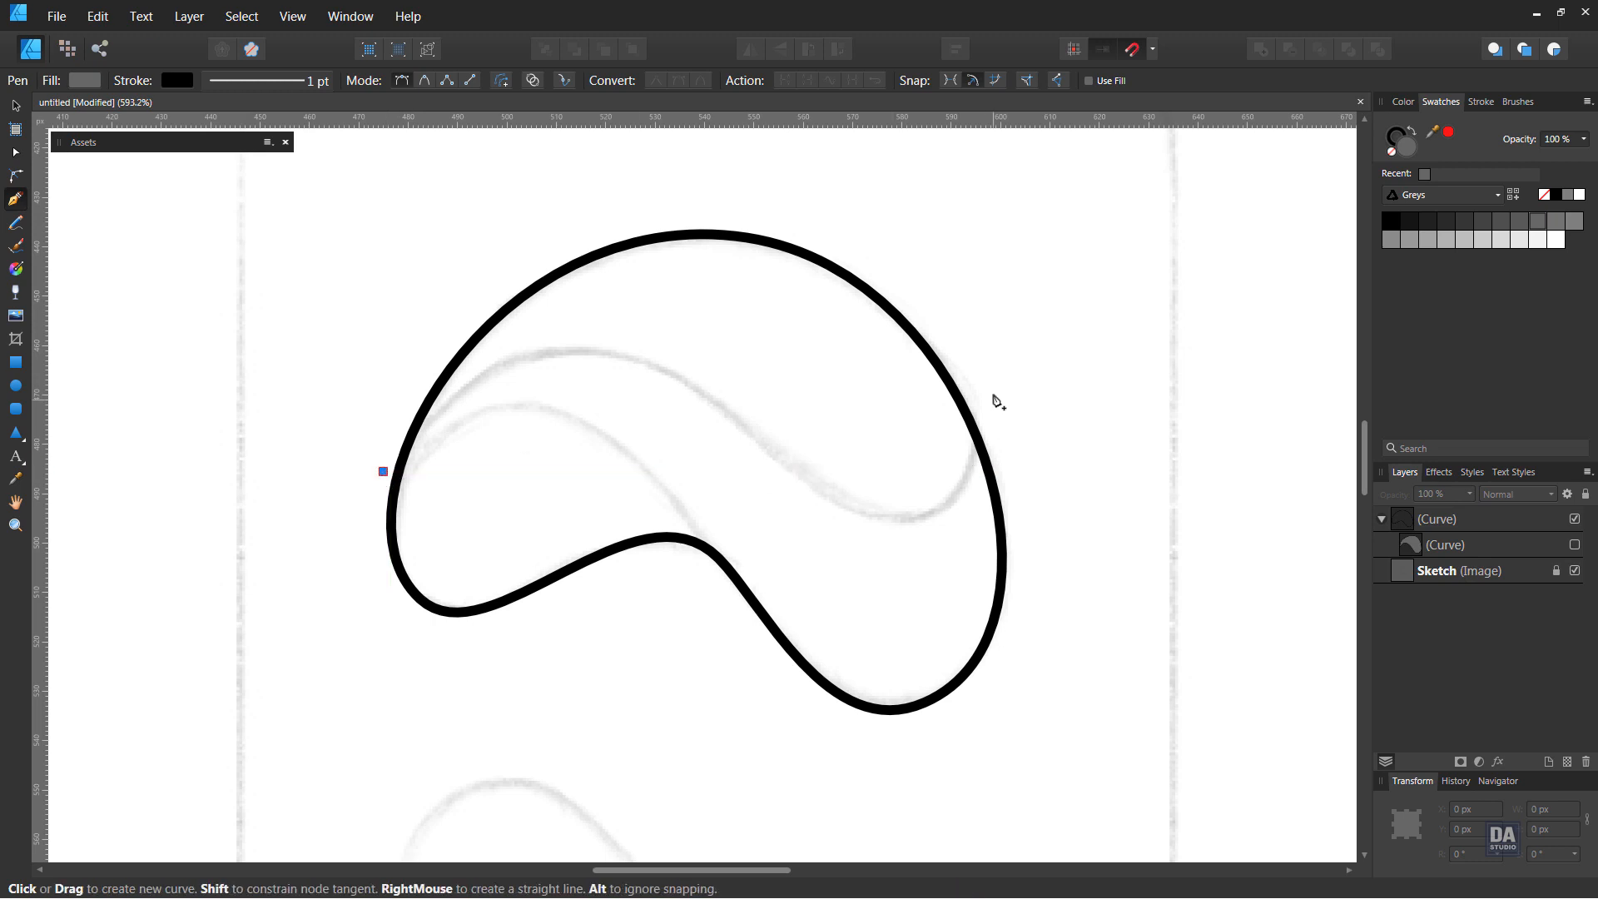
left_click(949, 350)
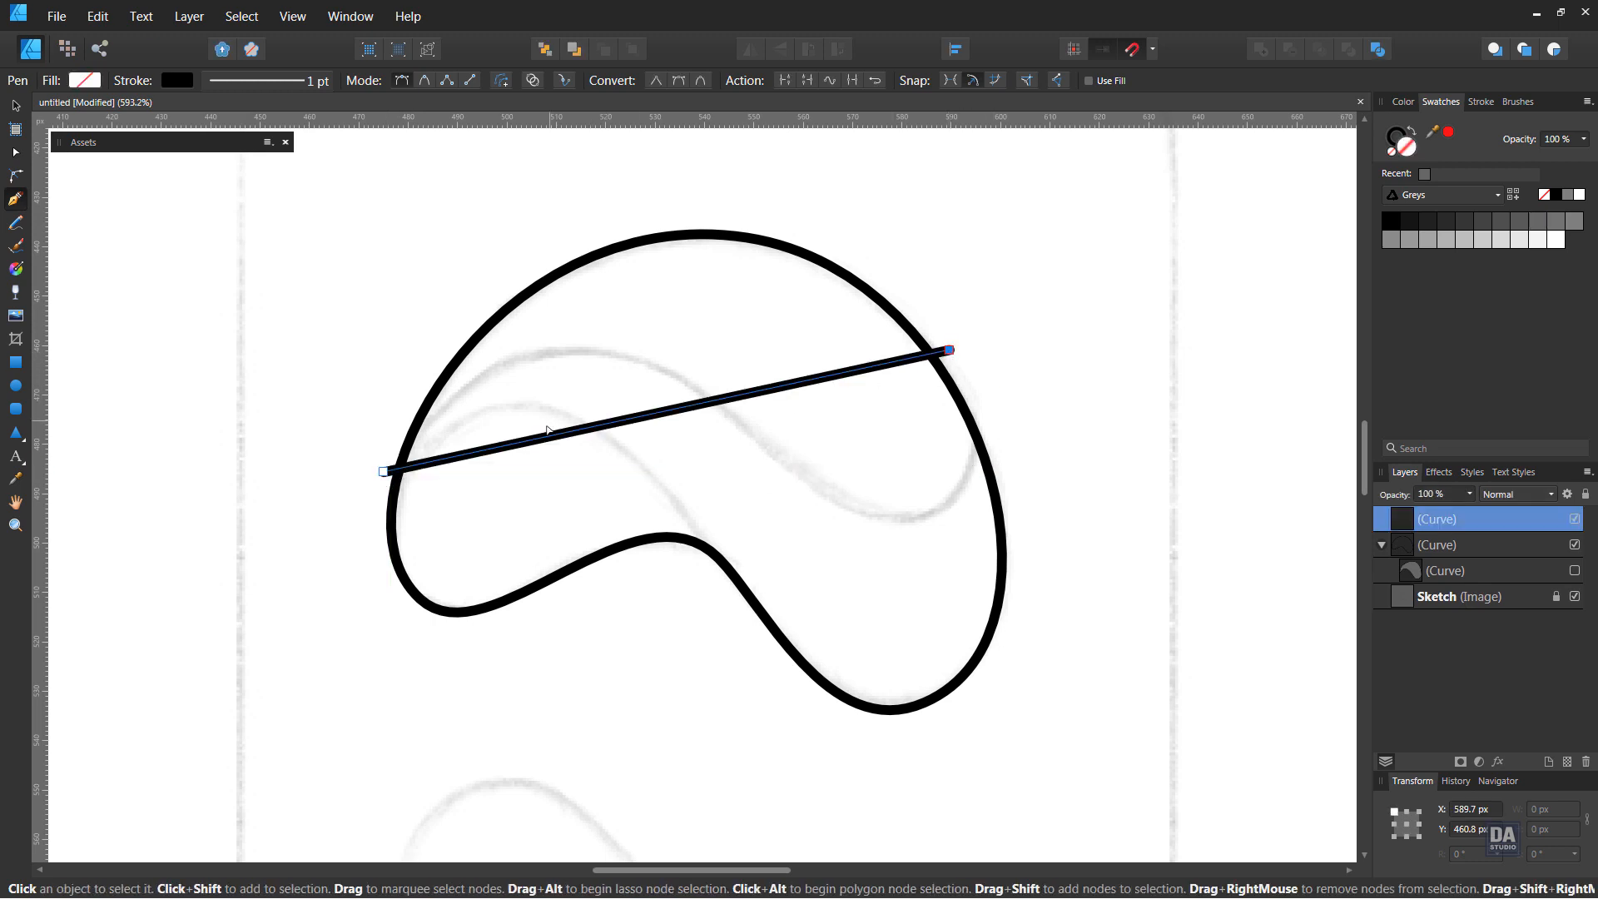
left_click_drag(384, 473, 379, 486)
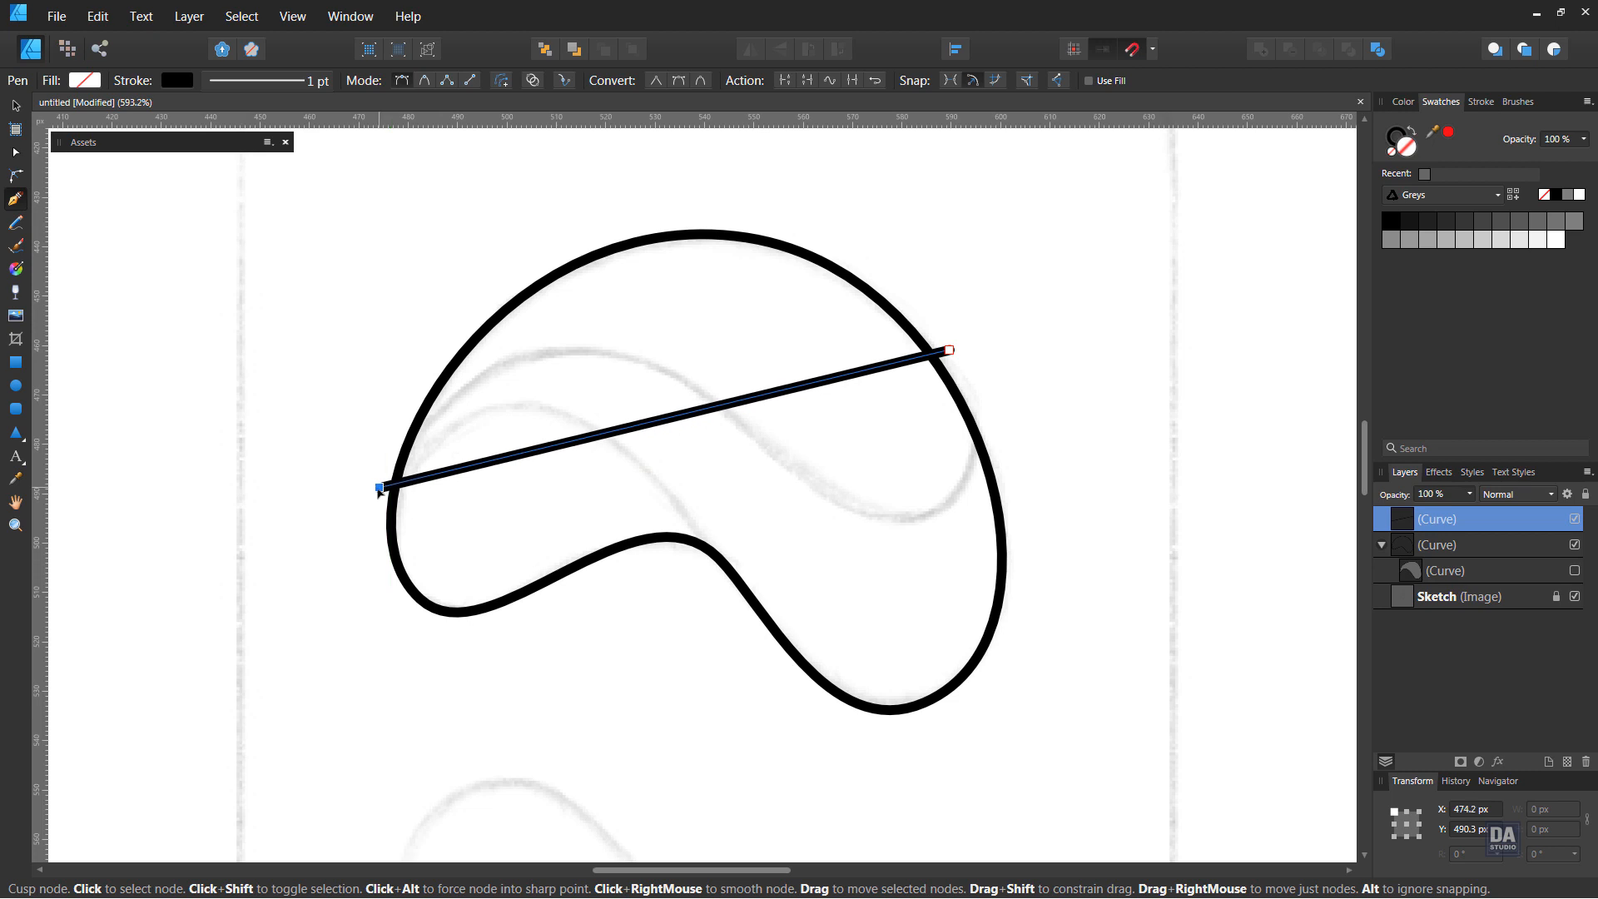
left_click_drag(560, 444, 857, 506)
left_click_drag(876, 530, 876, 529)
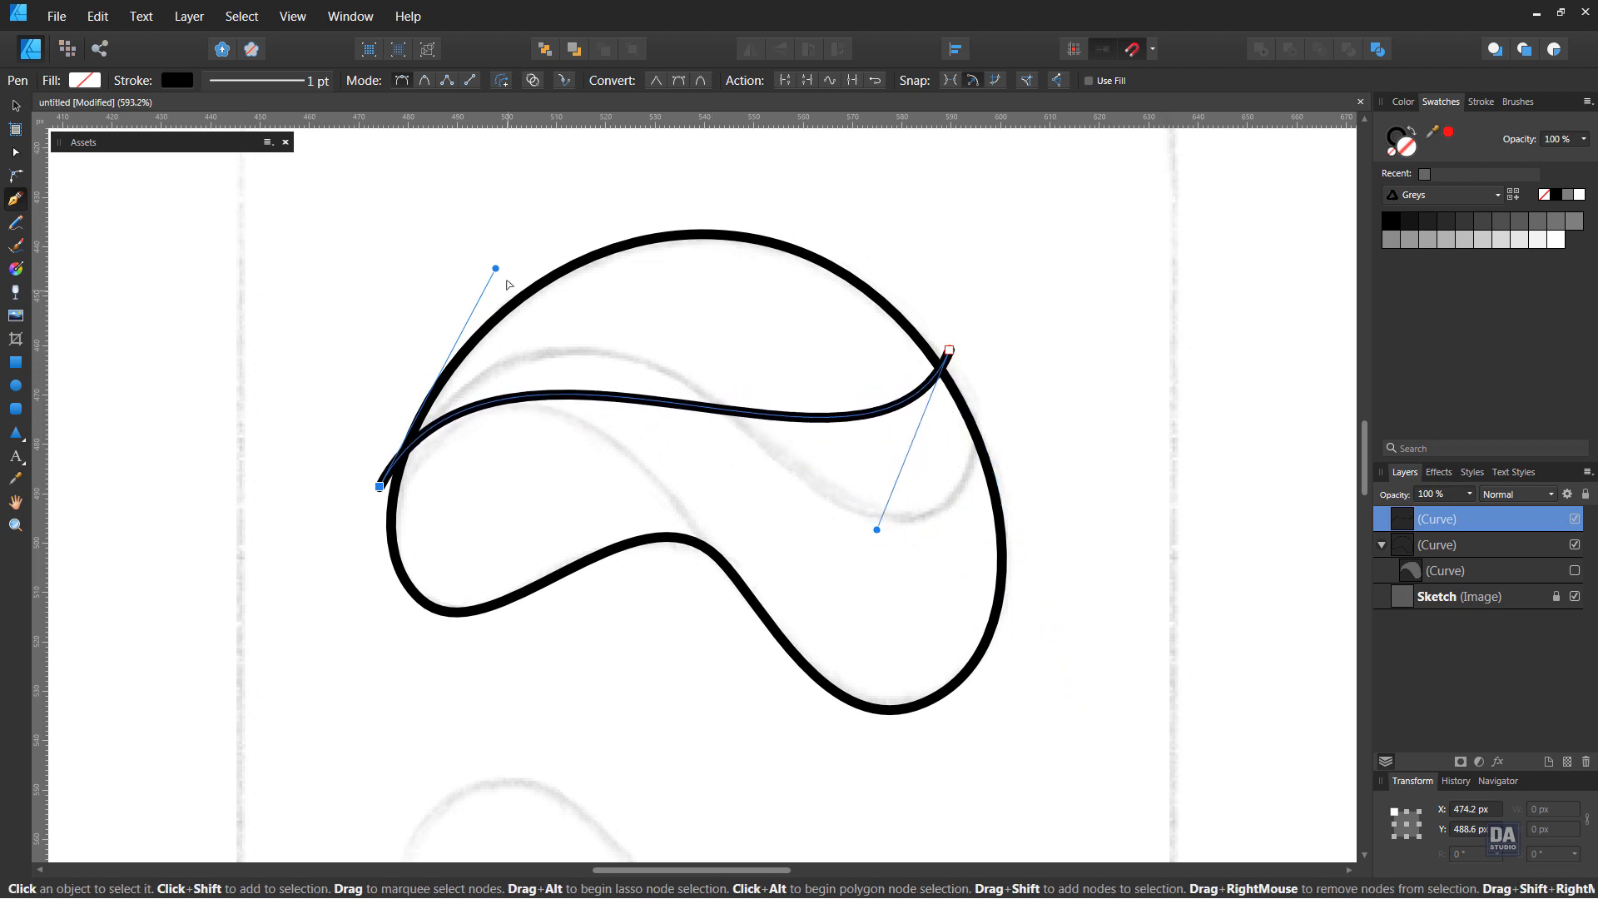
left_click_drag(495, 268, 534, 190)
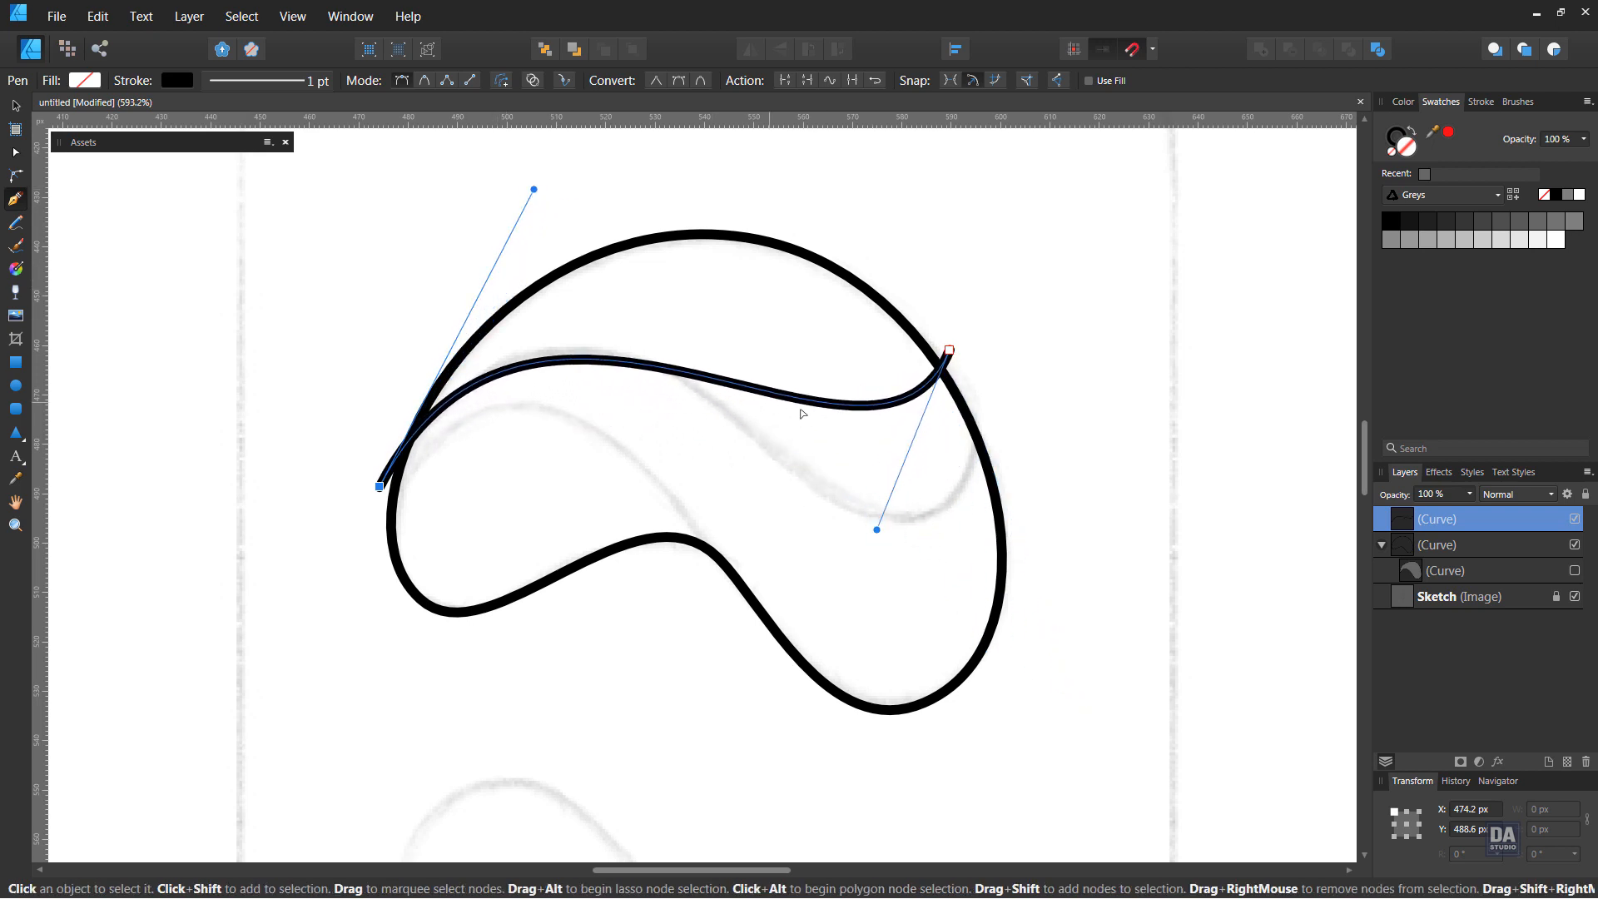
Add a node at the third curve's lower dip and adjust it and the right end to match the upper sketch line
left_click(853, 406)
left_click_drag(853, 406, 864, 510)
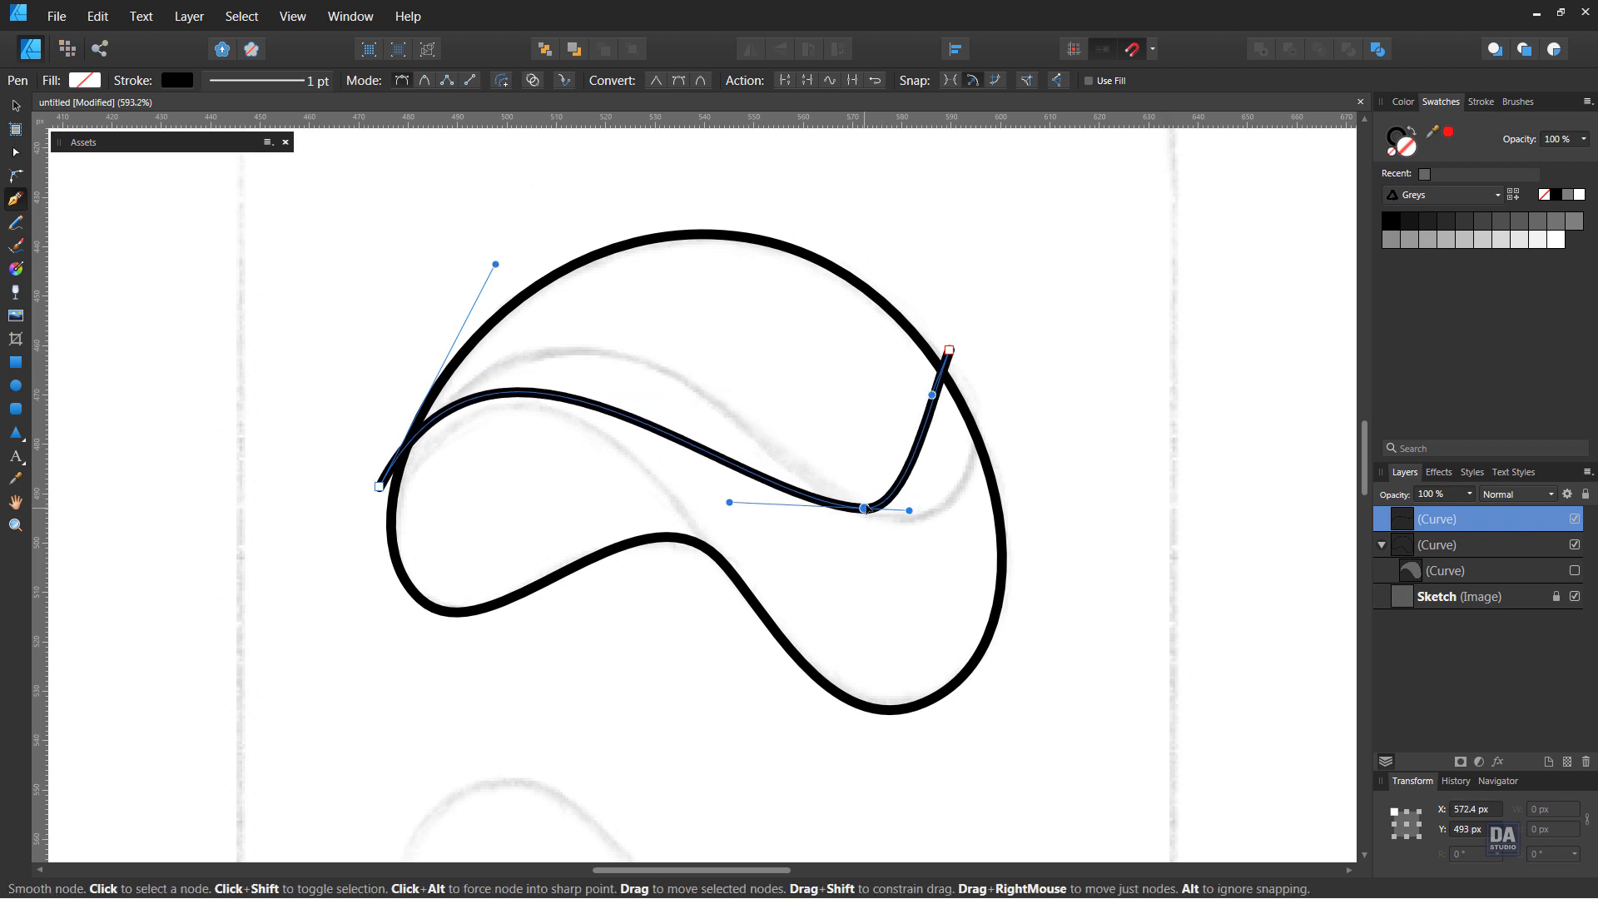
left_click_drag(931, 395, 1022, 502)
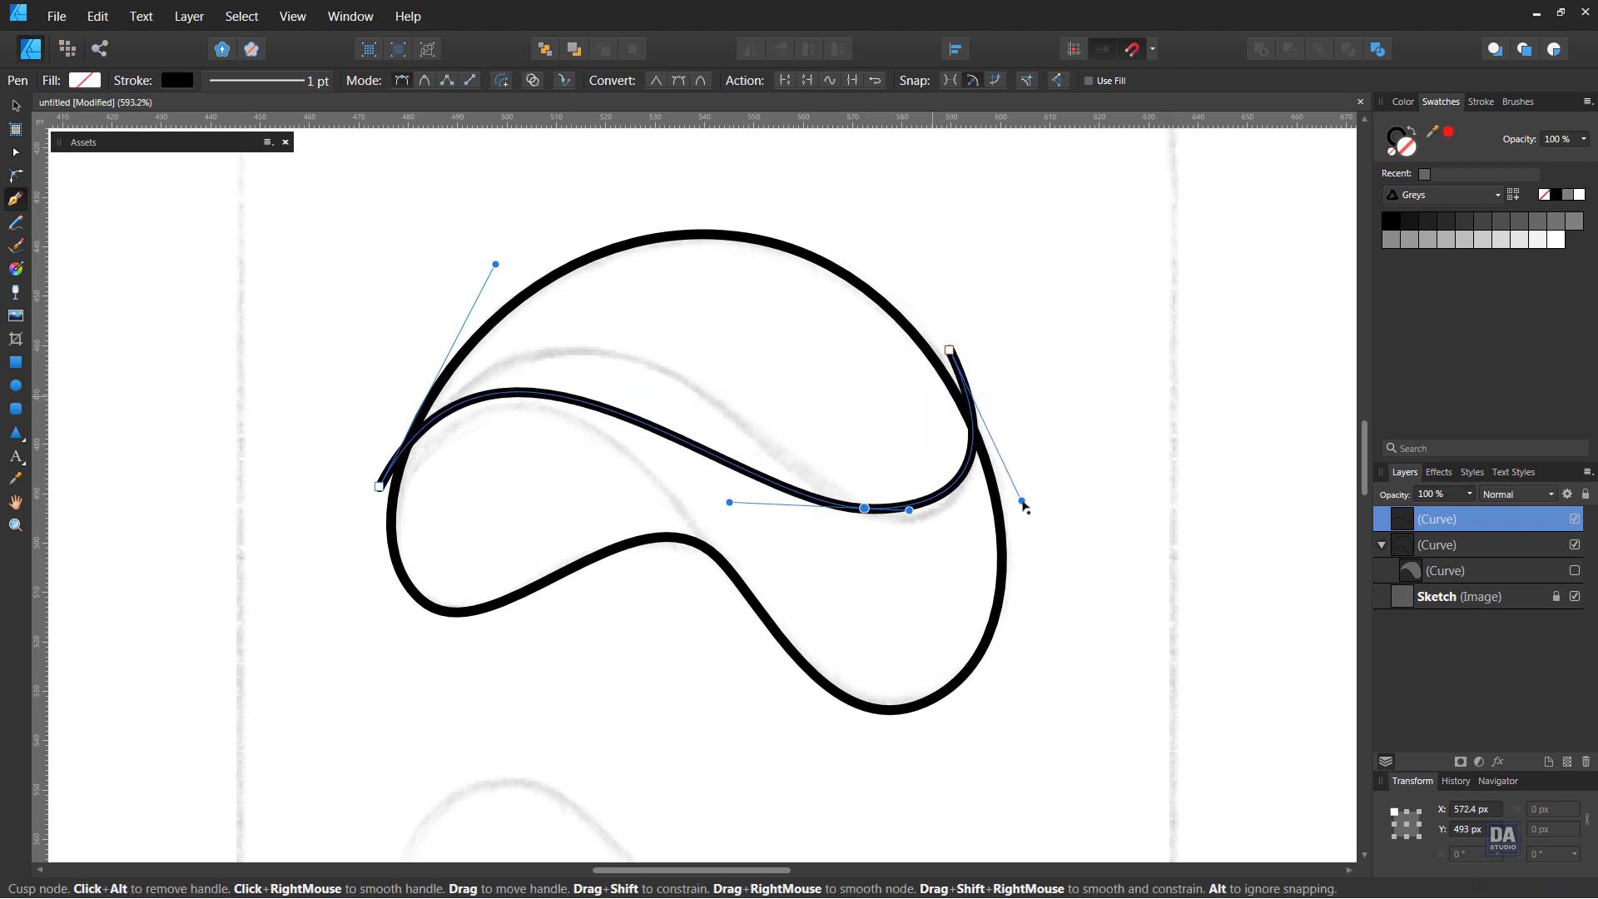
left_click_drag(865, 509, 891, 522)
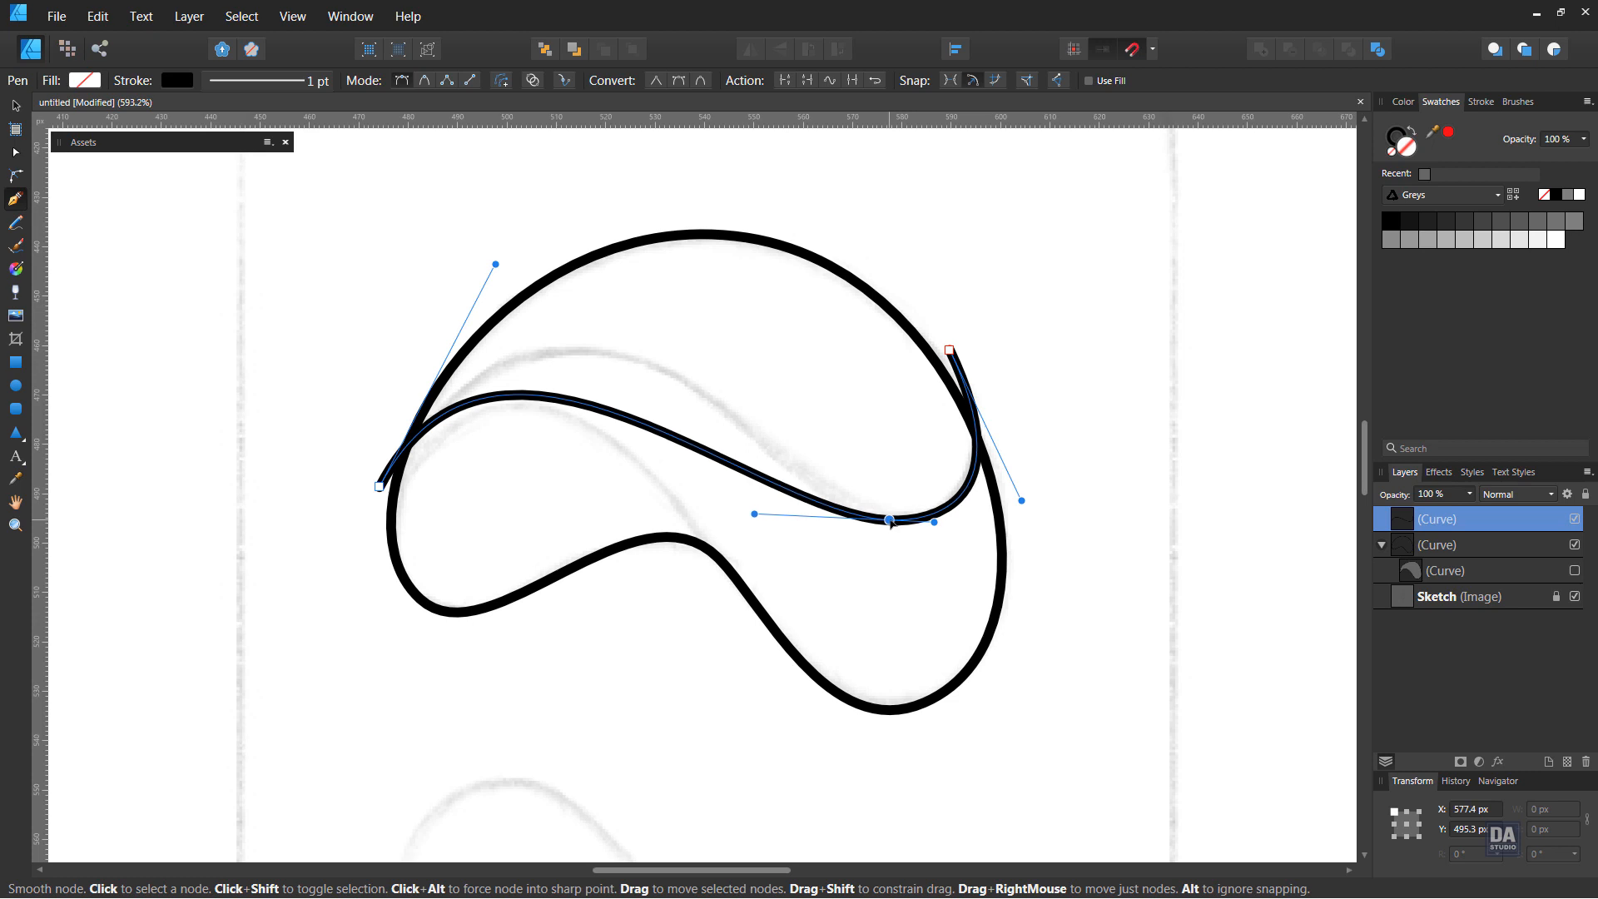
left_click_drag(950, 350, 938, 343)
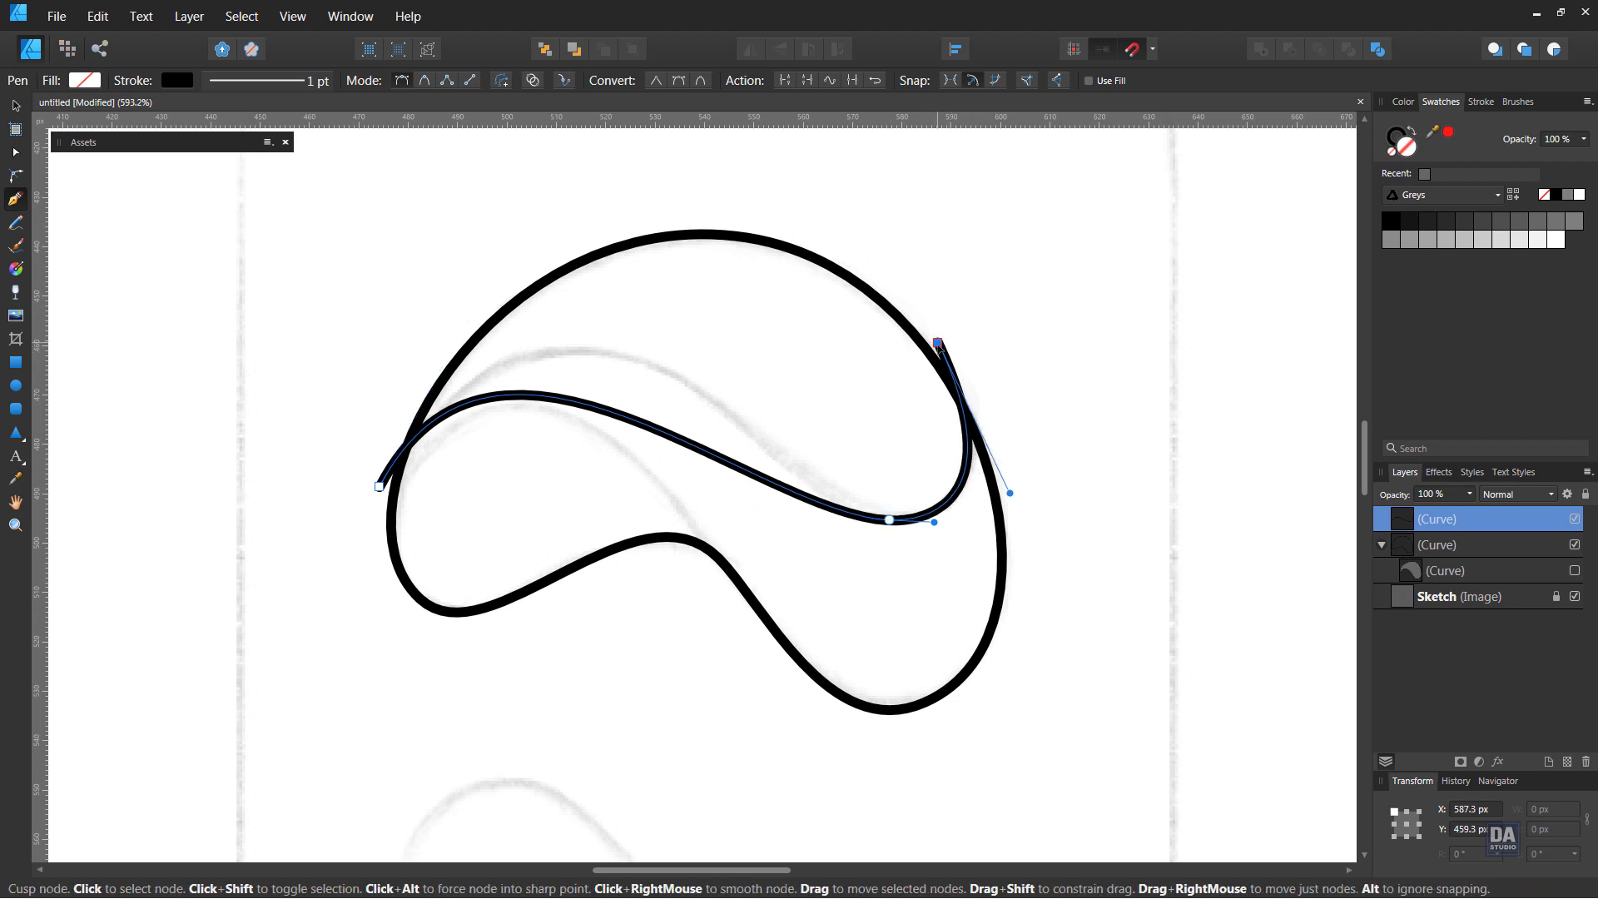
left_click_drag(1011, 493, 1021, 486)
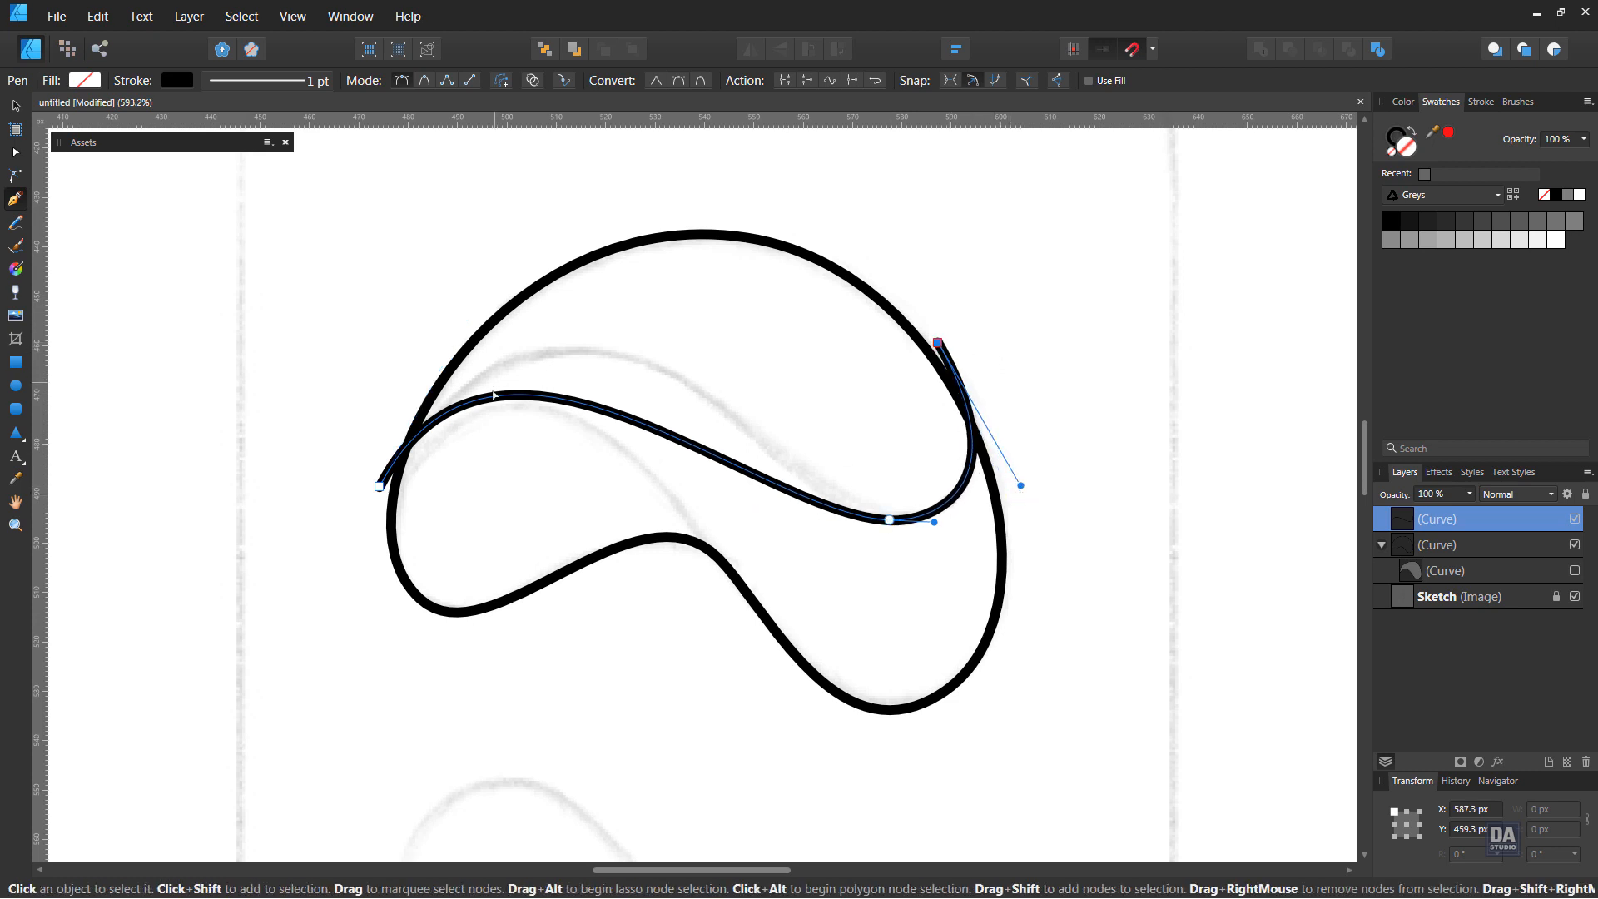
Add a node at the third curve's crest and adjust the neighbouring handles so the curve follows the upper sketch line
left_click(393, 483)
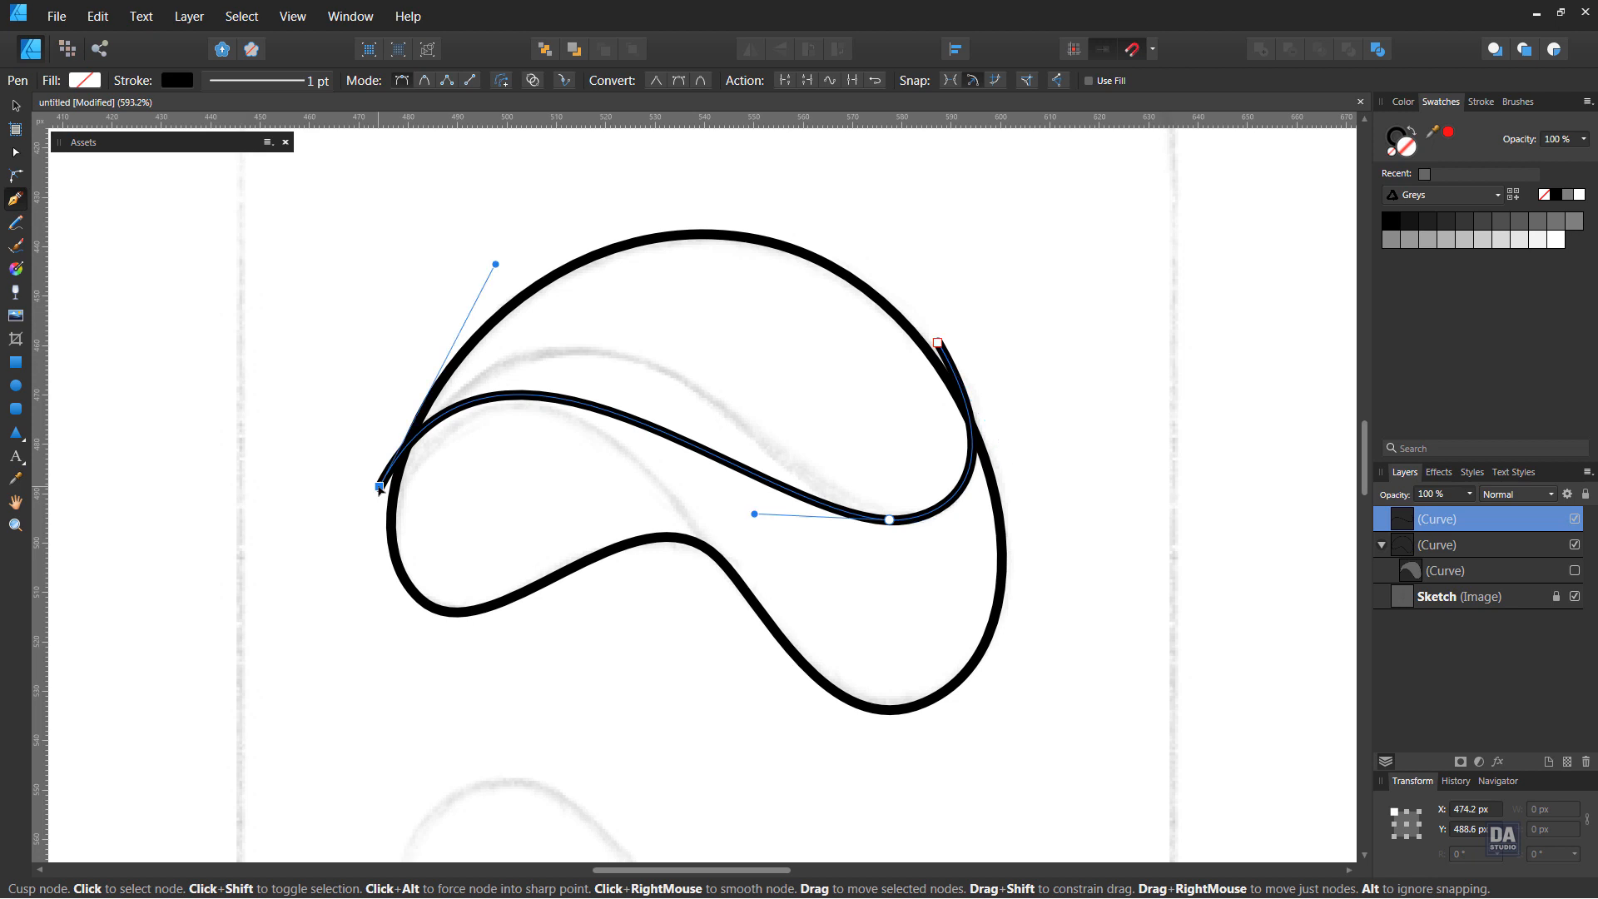
left_click(576, 403)
left_click_drag(576, 403, 585, 356)
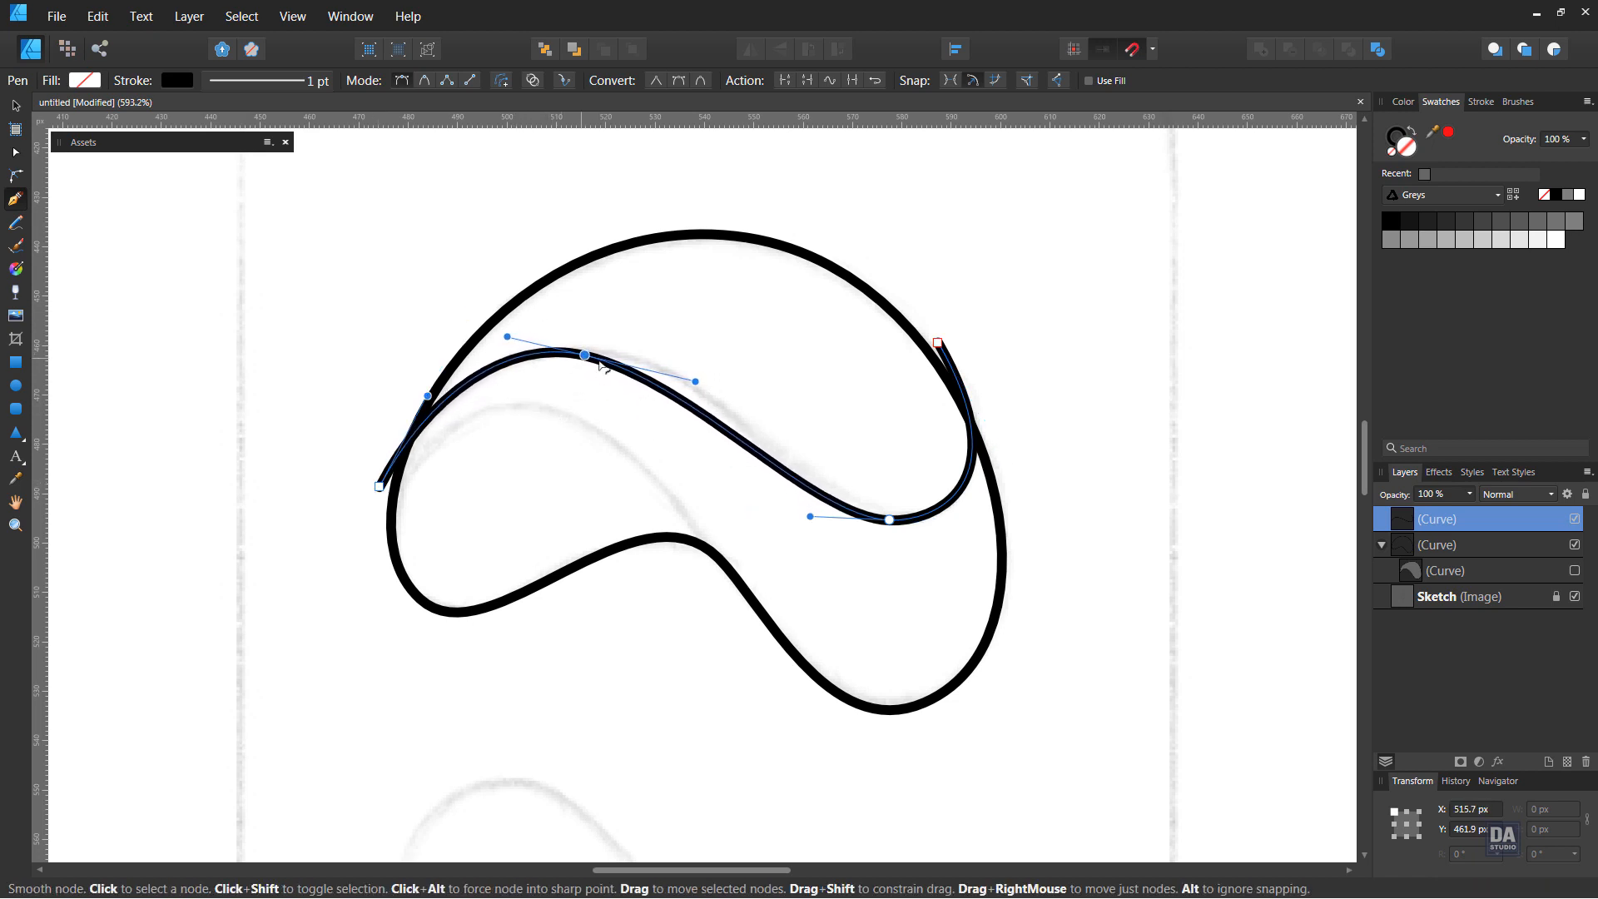
left_click_drag(694, 381, 715, 362)
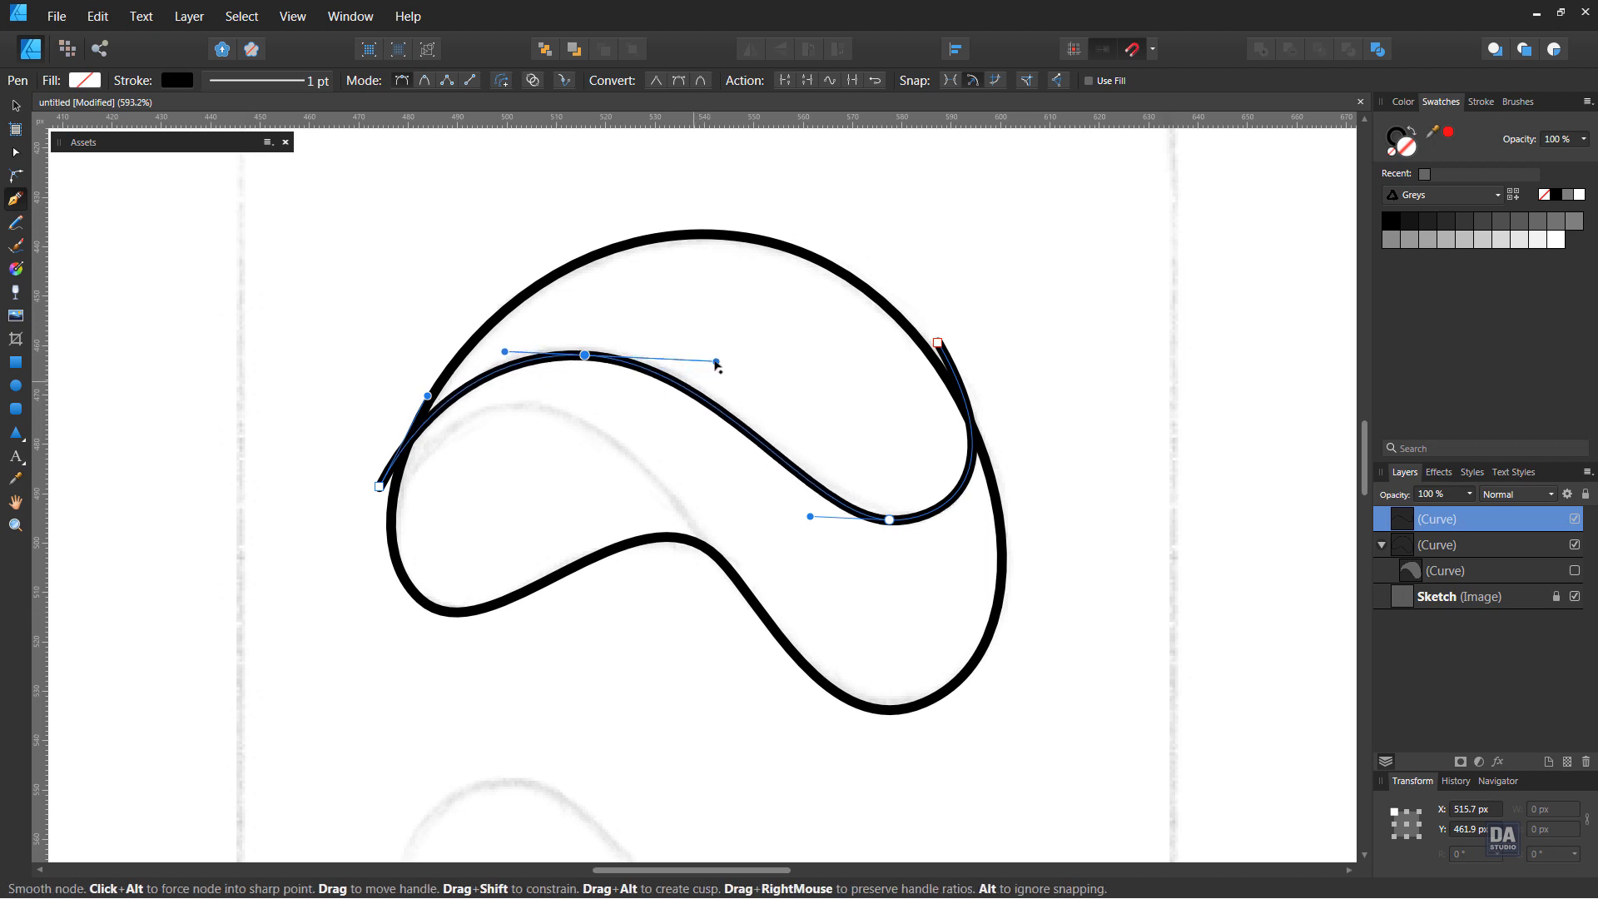
left_click_drag(810, 516, 794, 509)
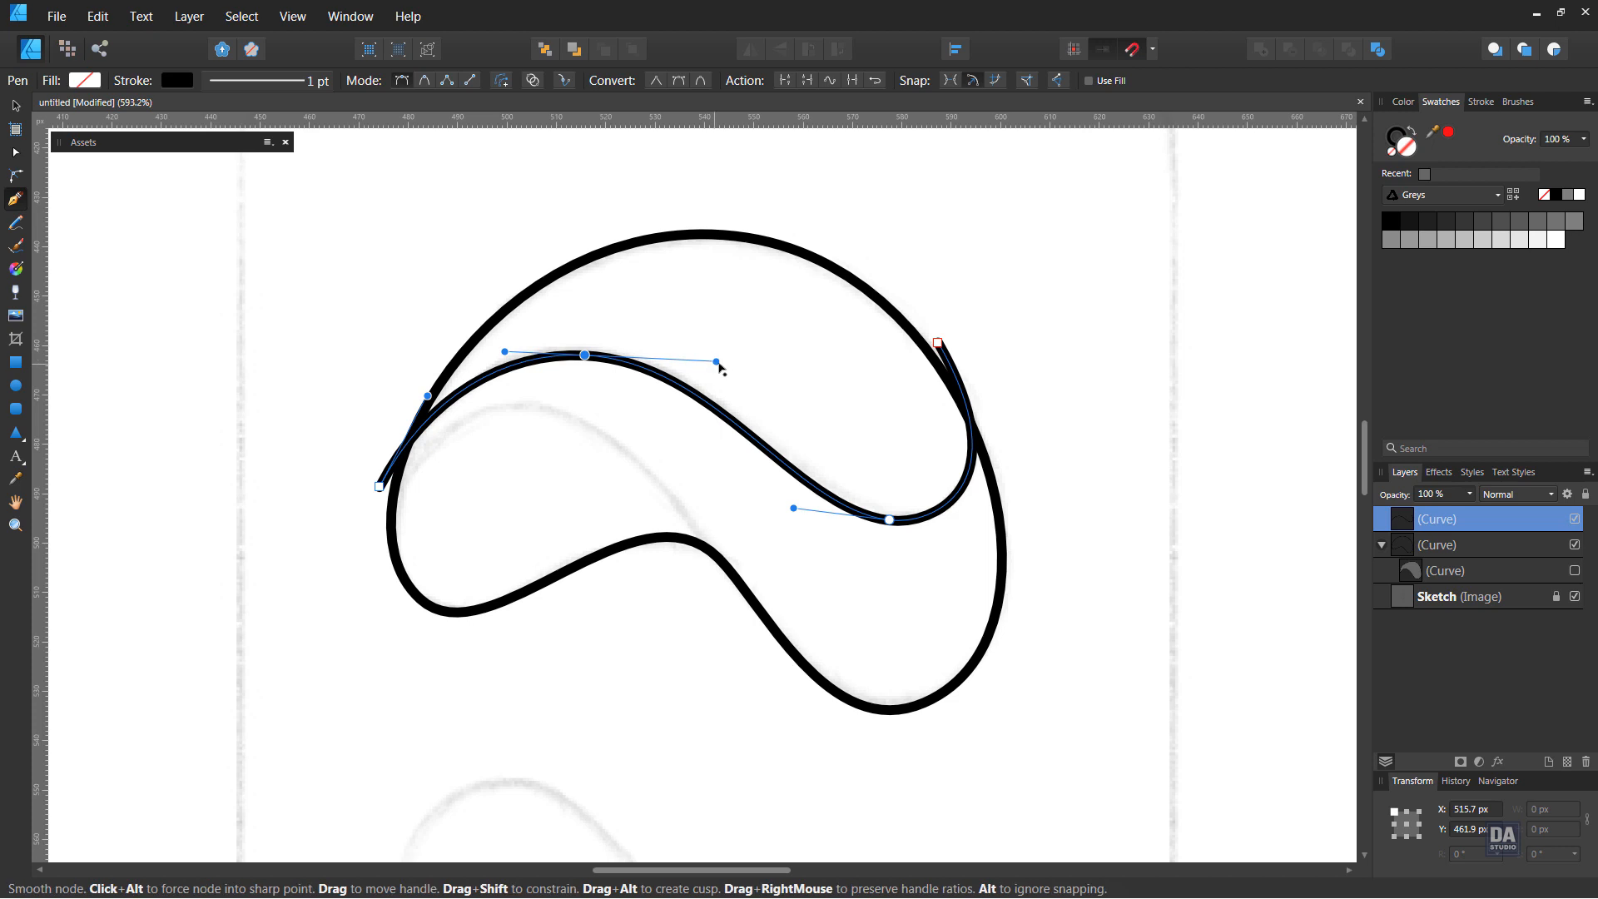
left_click_drag(718, 362, 729, 362)
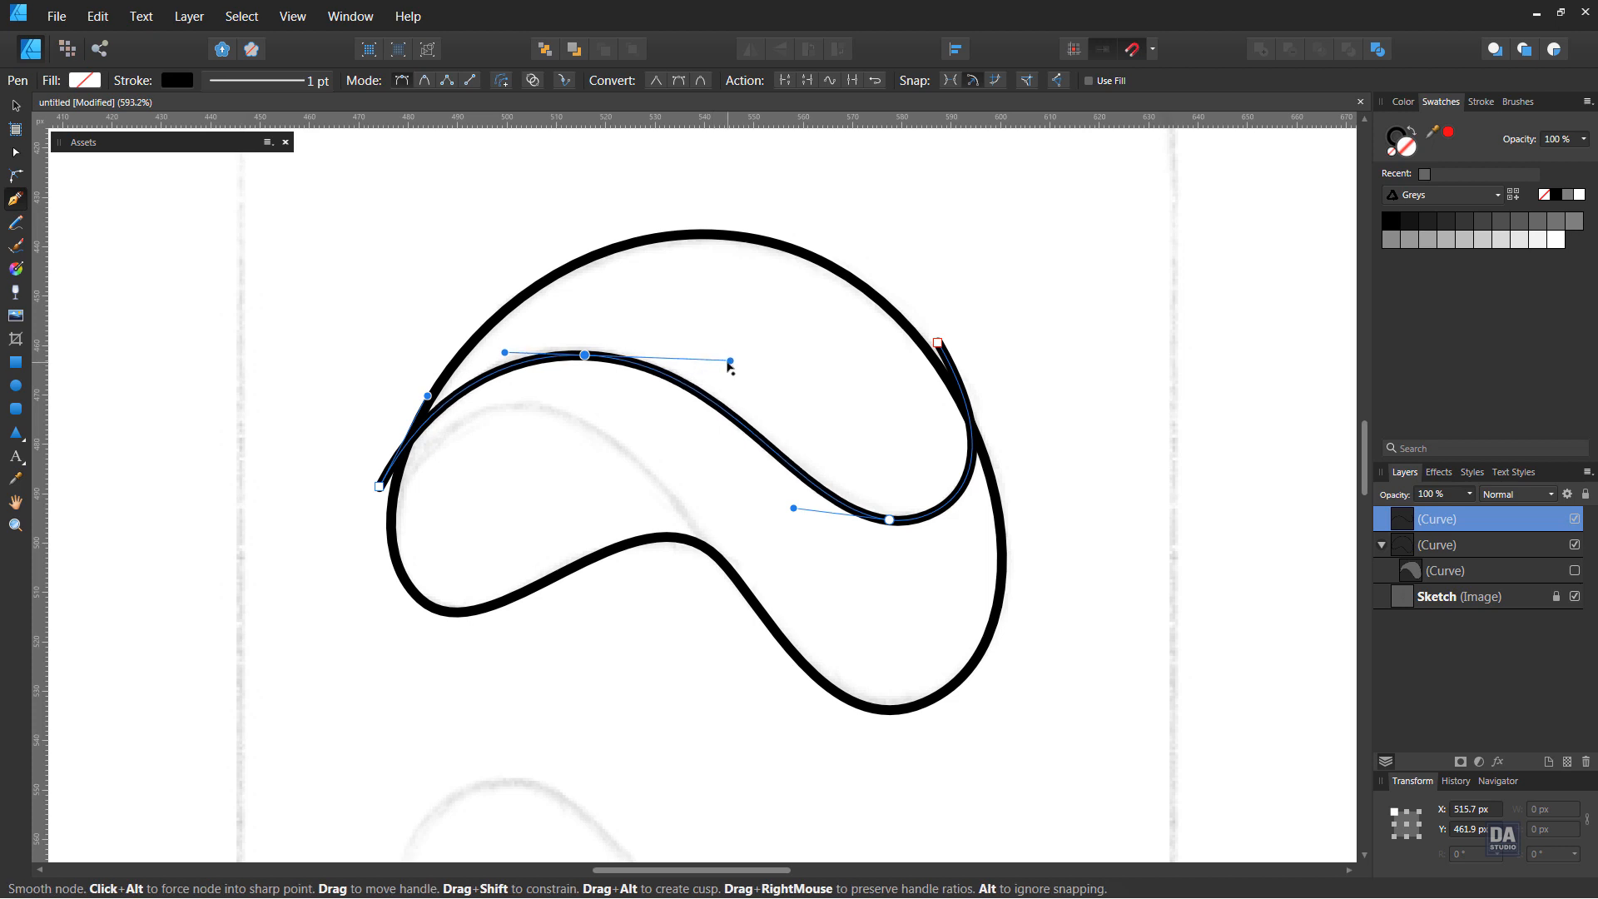
Close the third curve from its right end to its left node, bending the closing segment over the outline's upper arc
left_click(938, 342, "ctrl")
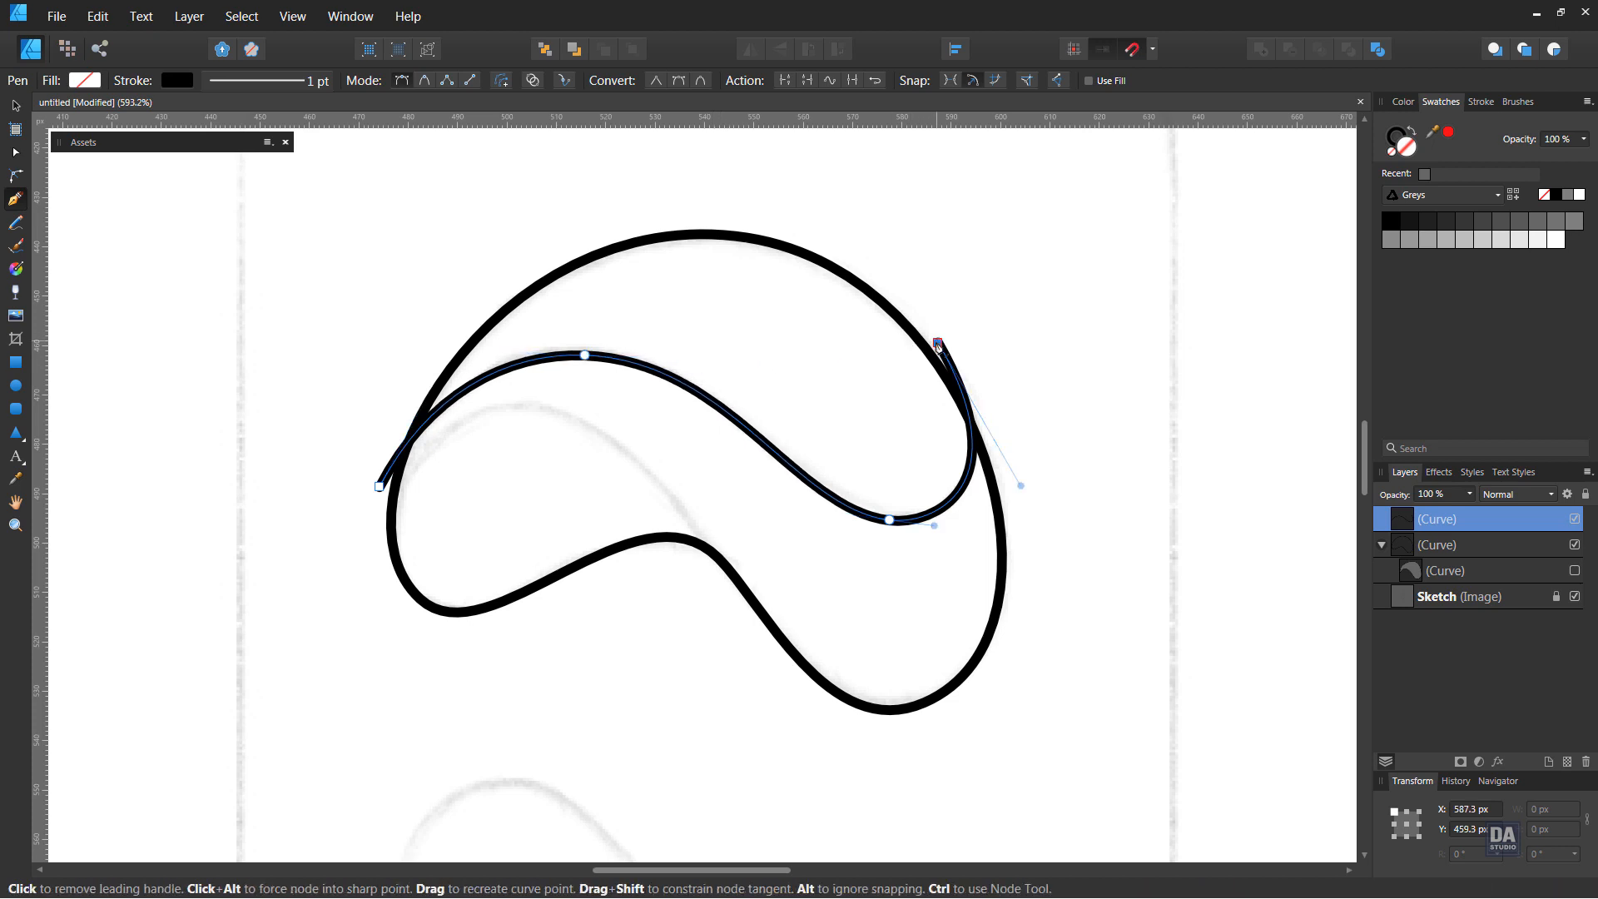
left_click(378, 487)
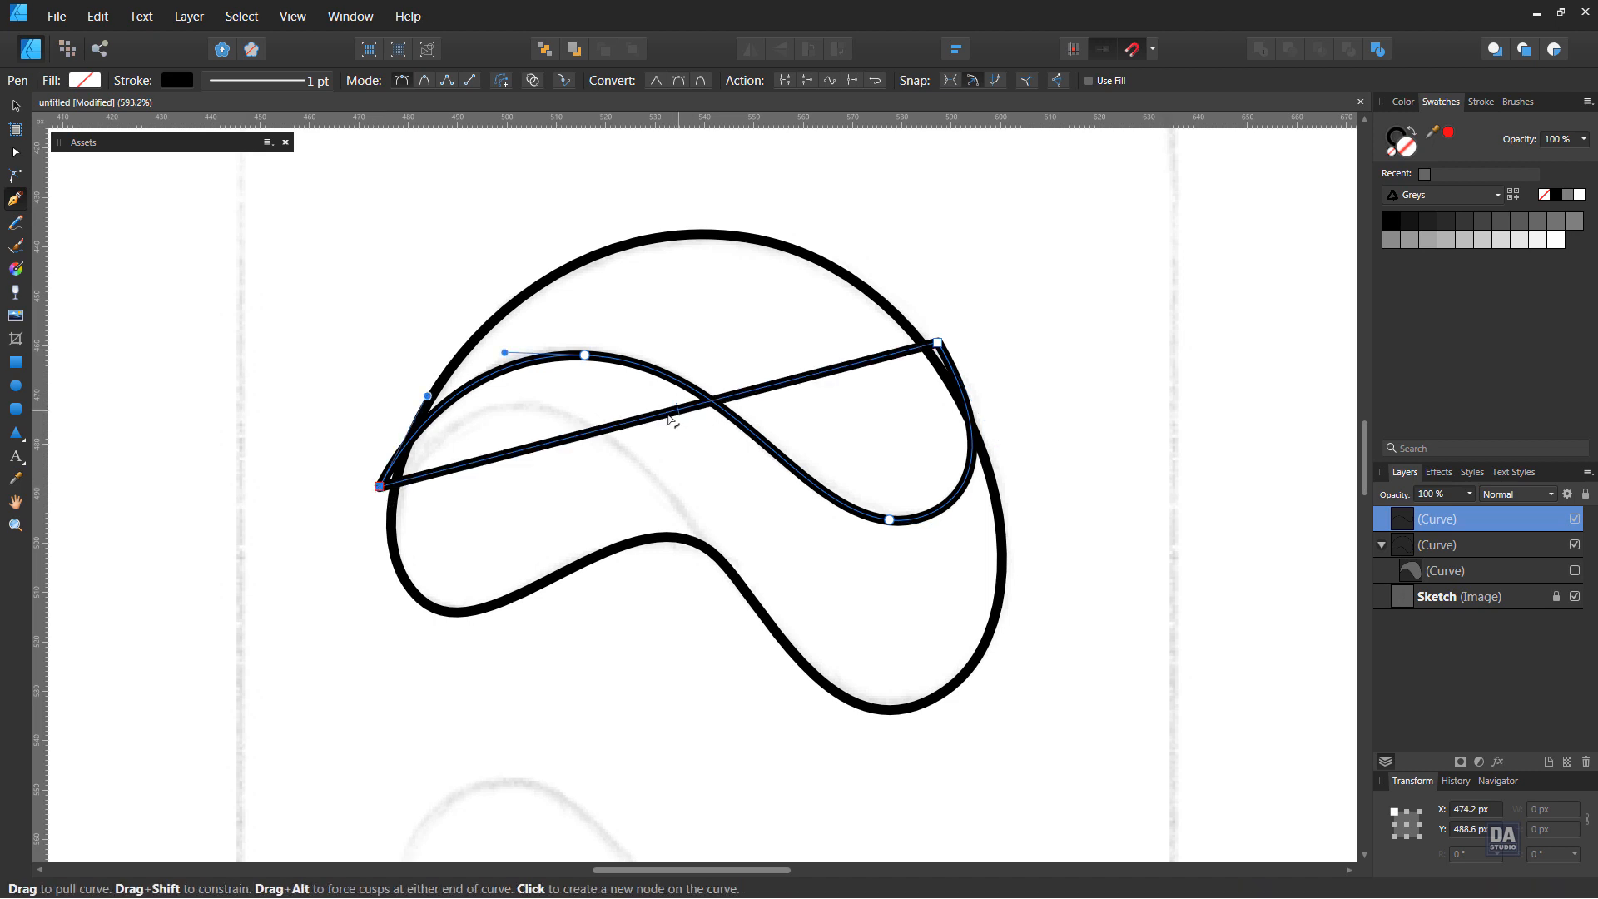
left_click_drag(657, 419, 659, 215)
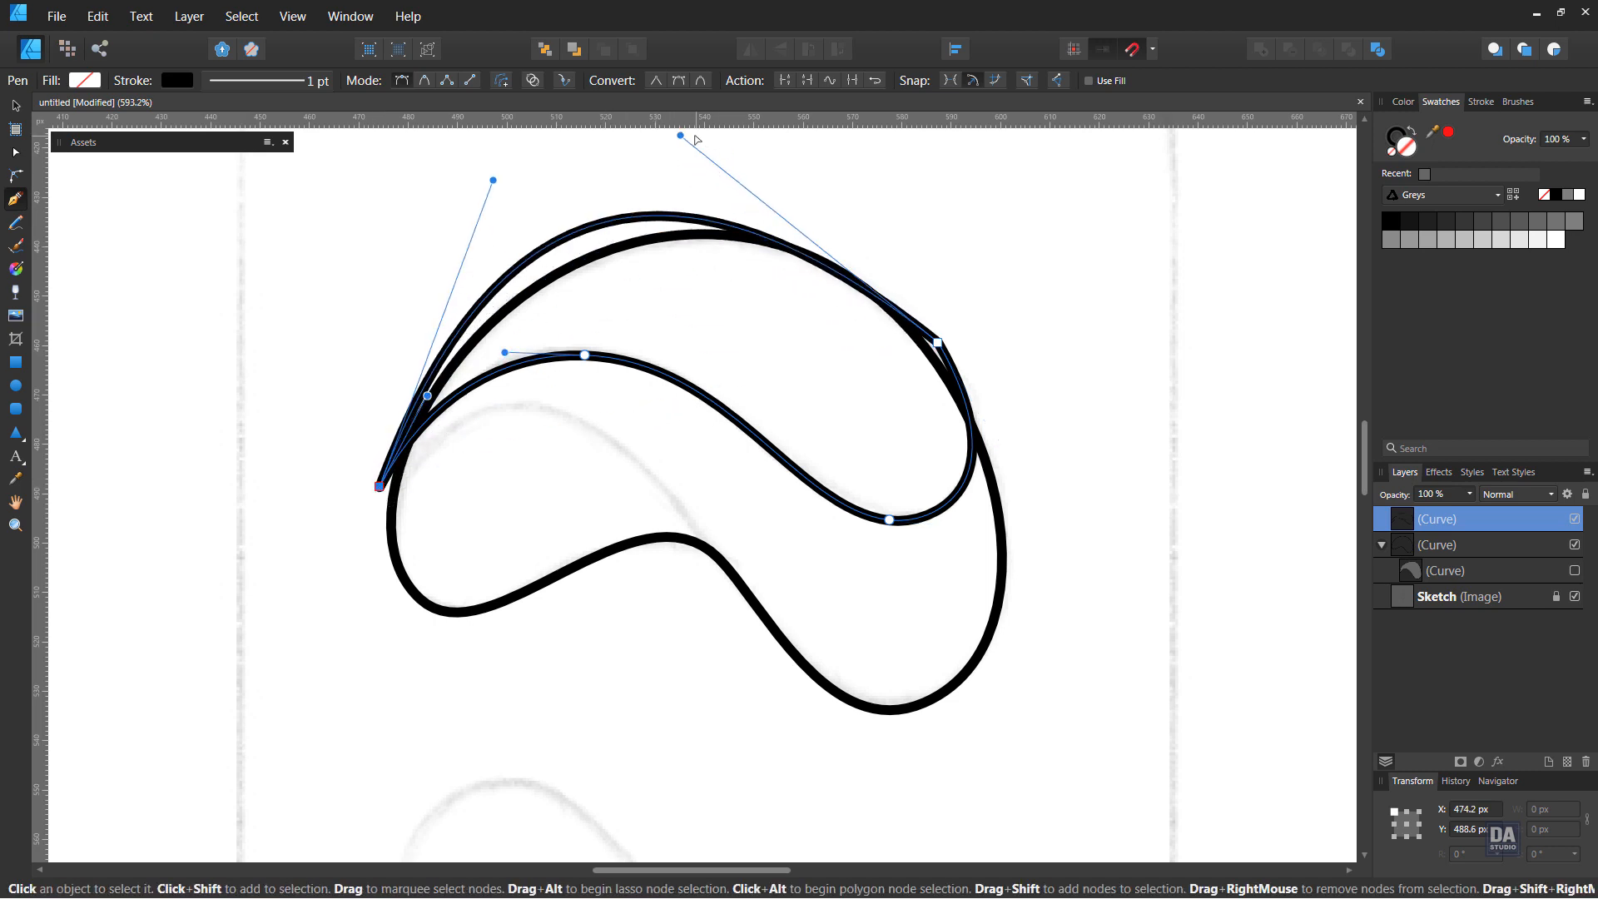
left_click_drag(680, 136, 761, 87)
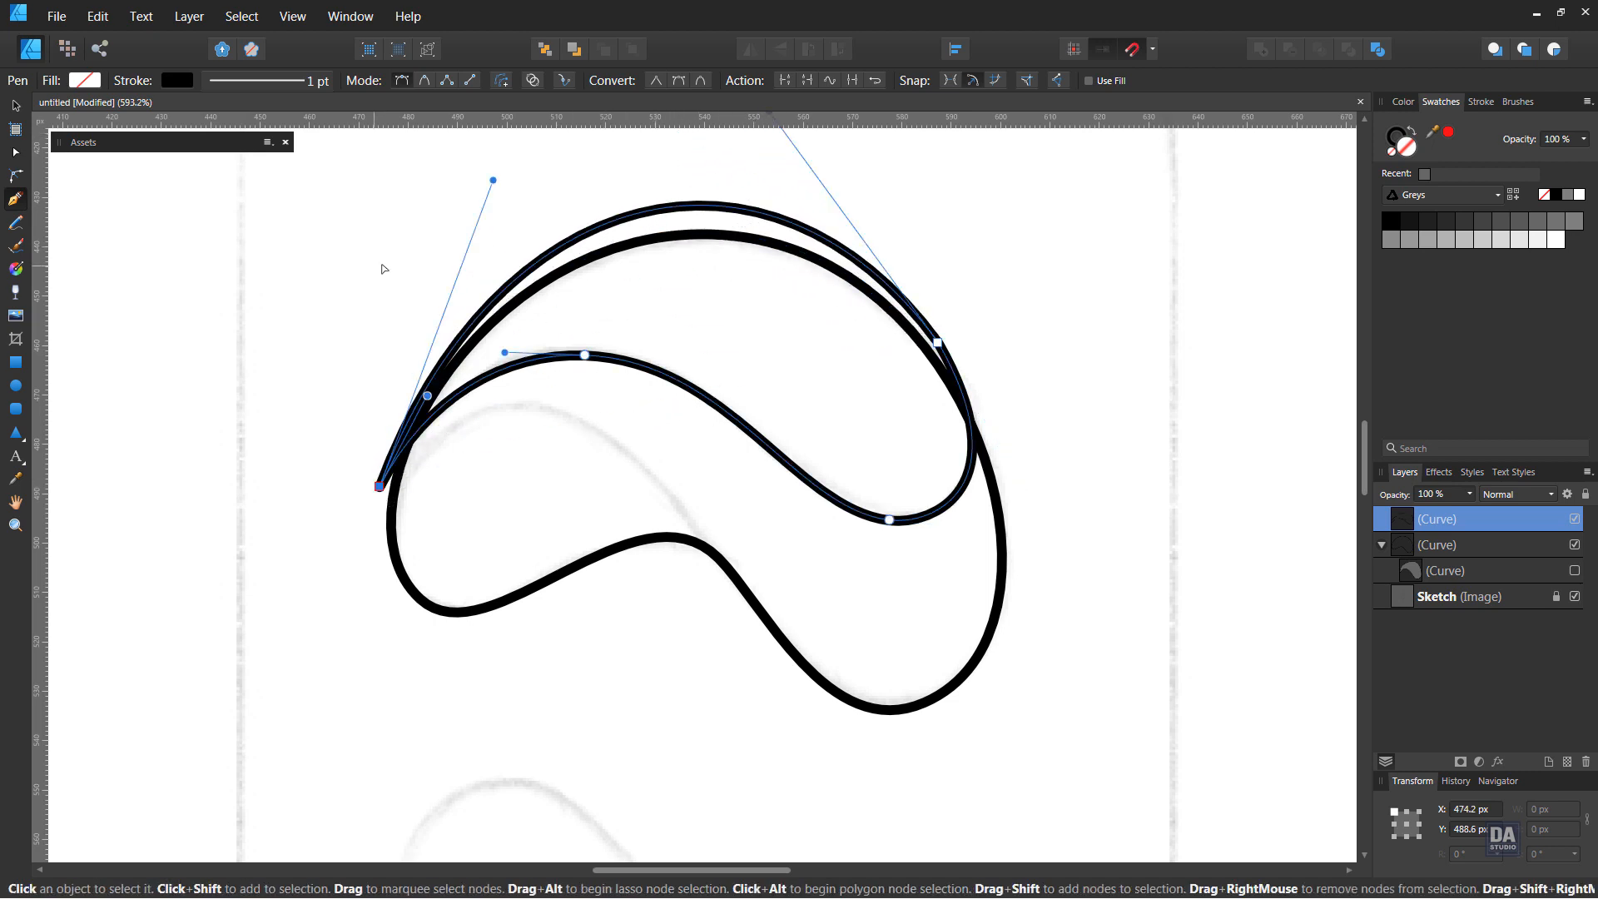
left_click_drag(494, 179, 466, 171)
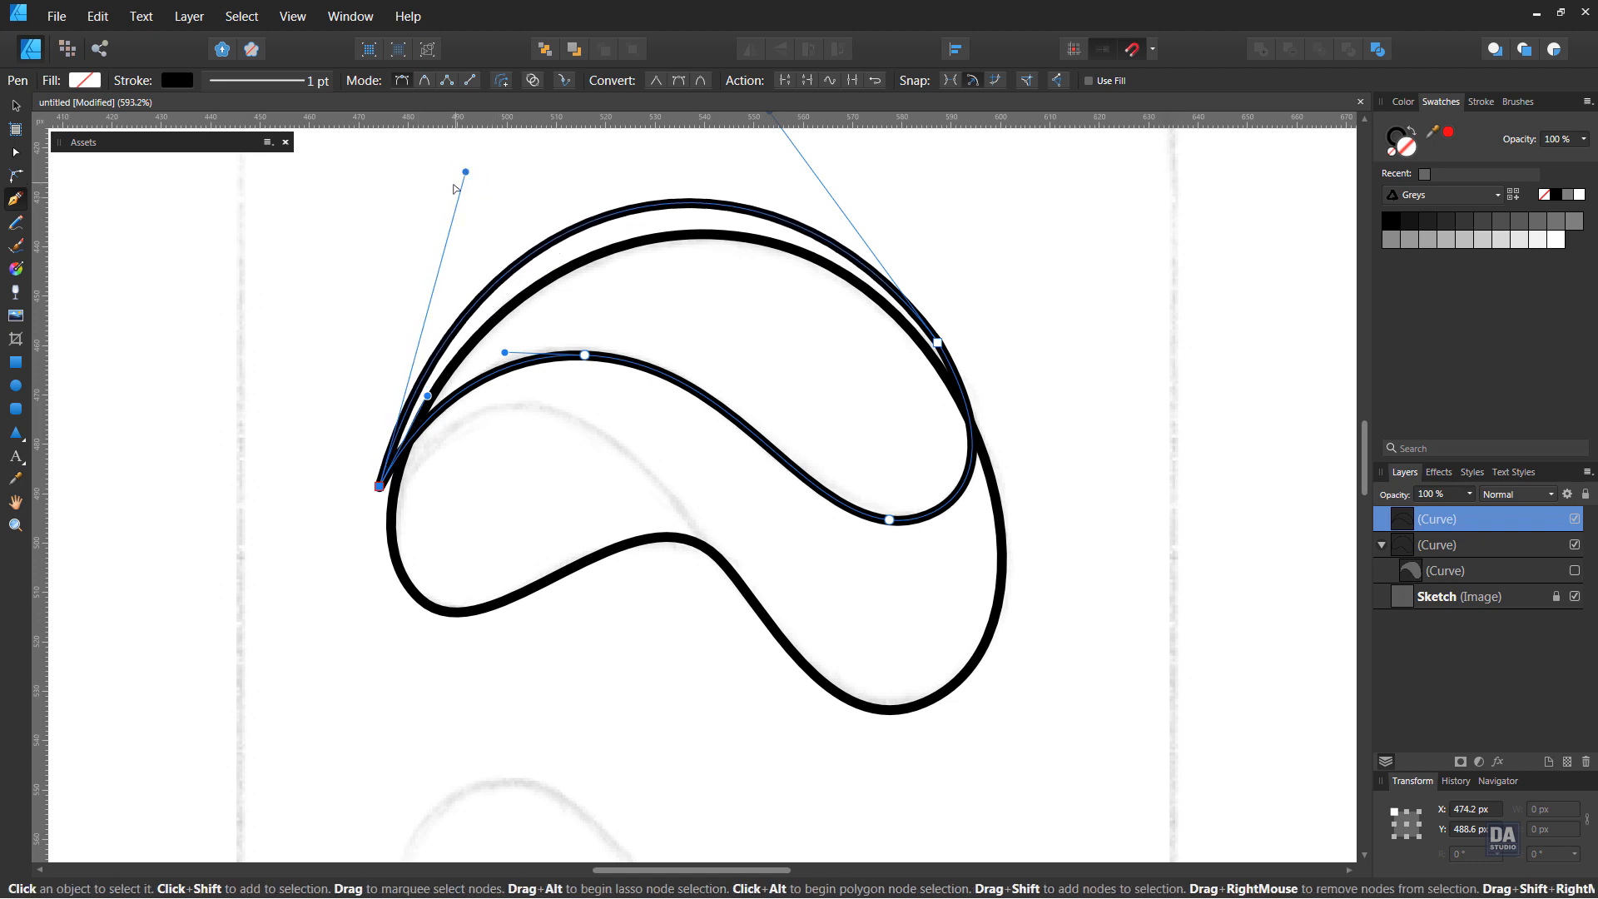
Fill the third curve with a dark grey from the Greys palette and nest it inside the outline curve
left_click(1447, 223)
double_click(1496, 516)
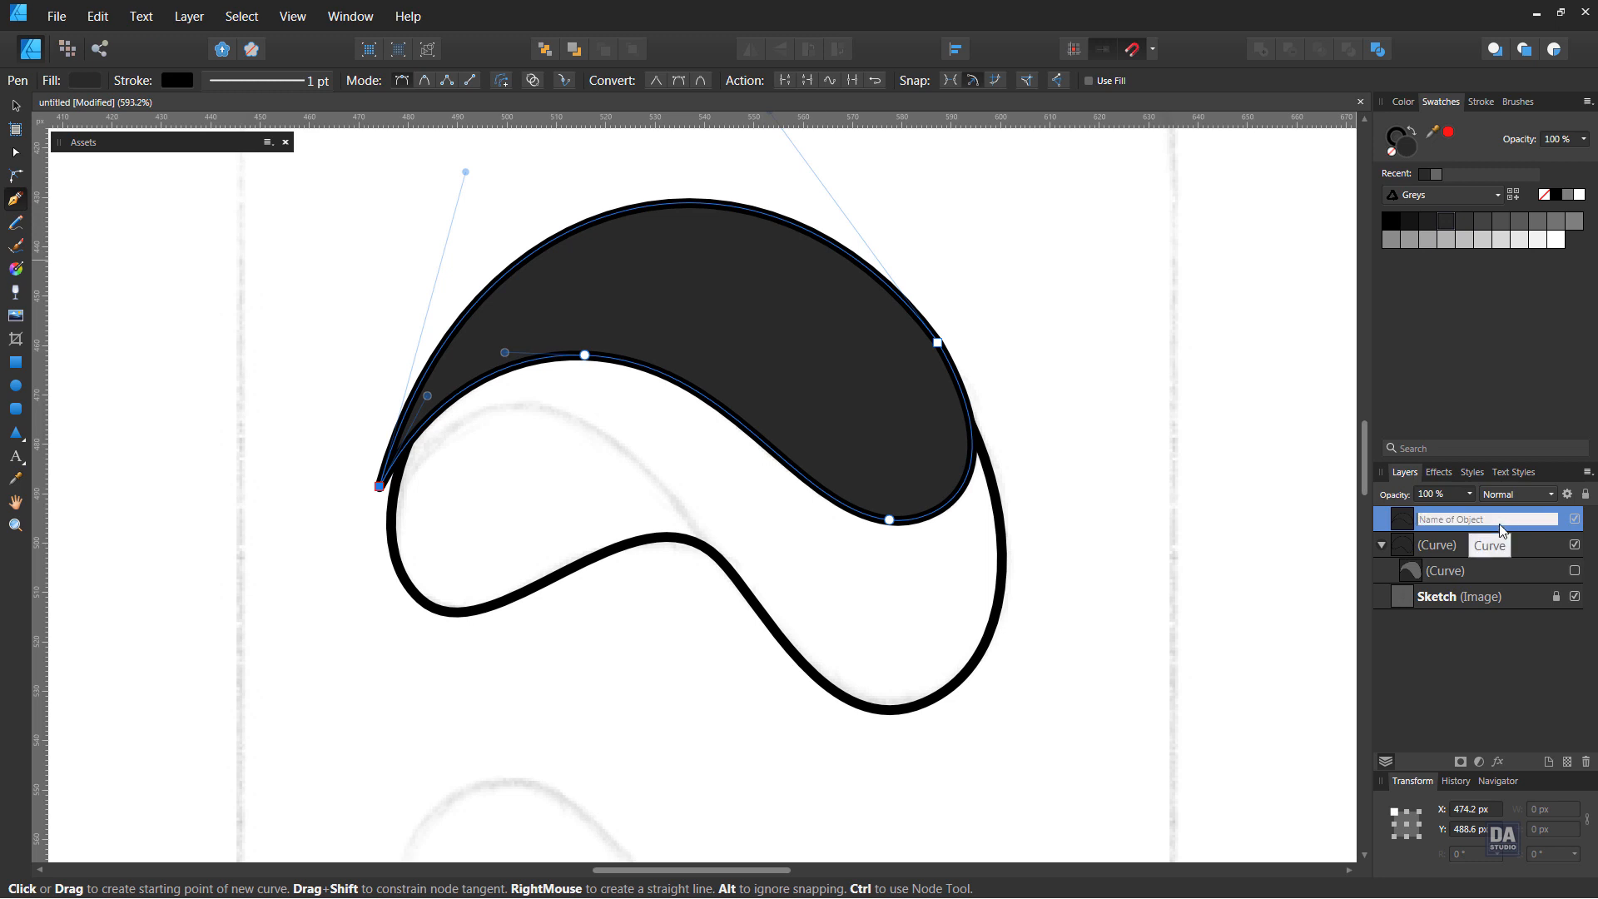
left_click(1496, 553)
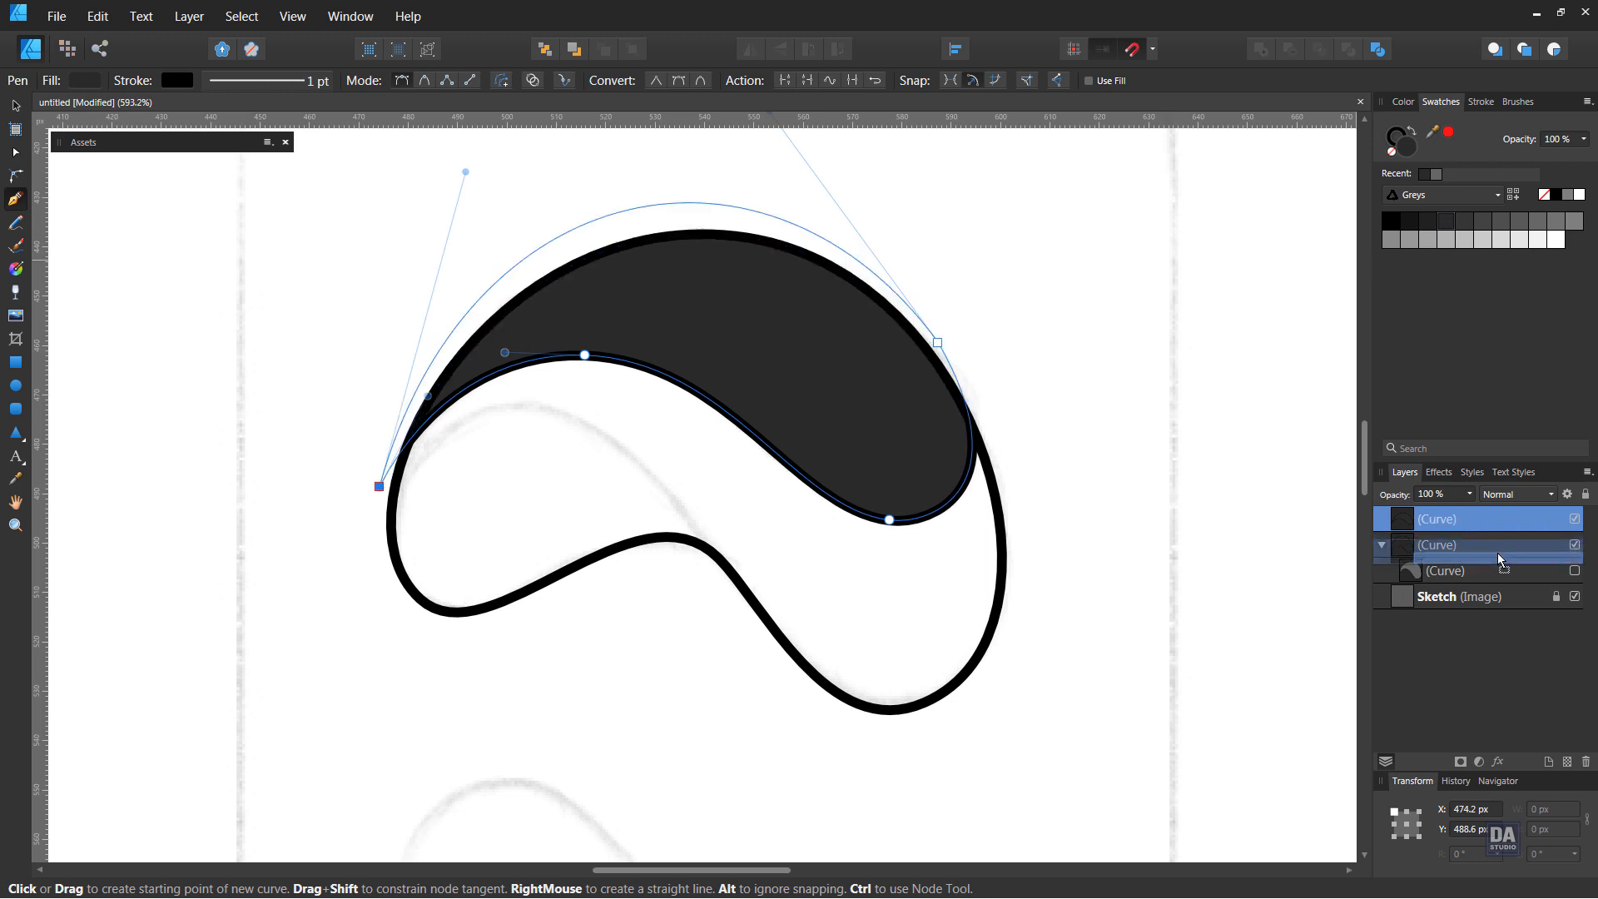
Make the hidden medium-grey curve visible again and deselect everything
left_click(1572, 572)
key("ctrl+d")
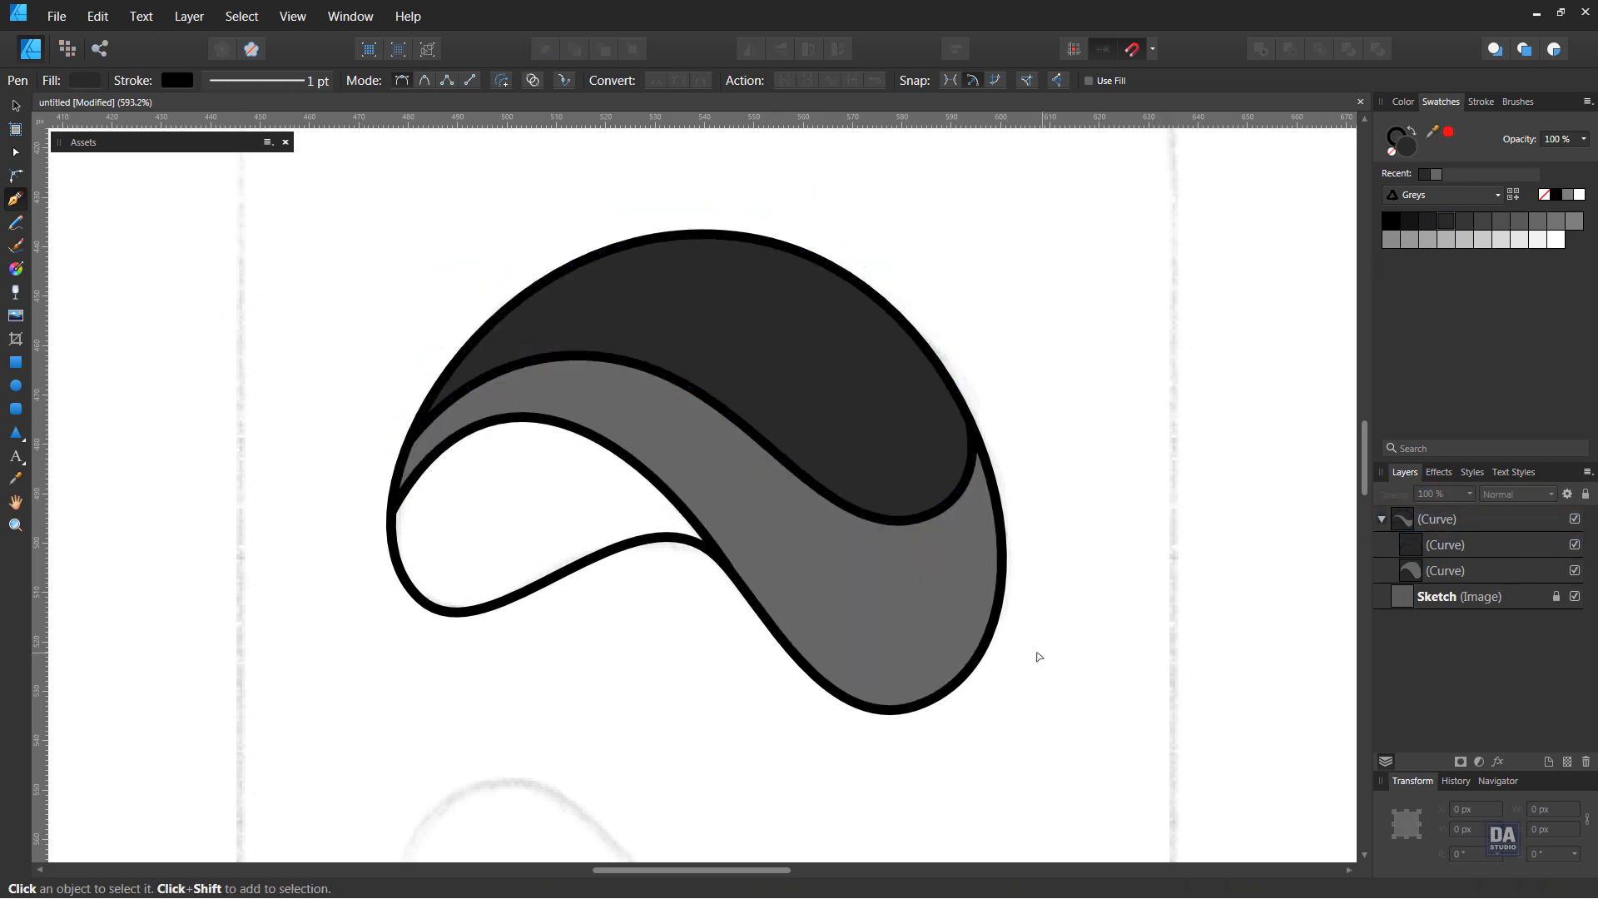
Fill the outline curve with a near-black grey from the Greys palette and remove its stroke
key("v")
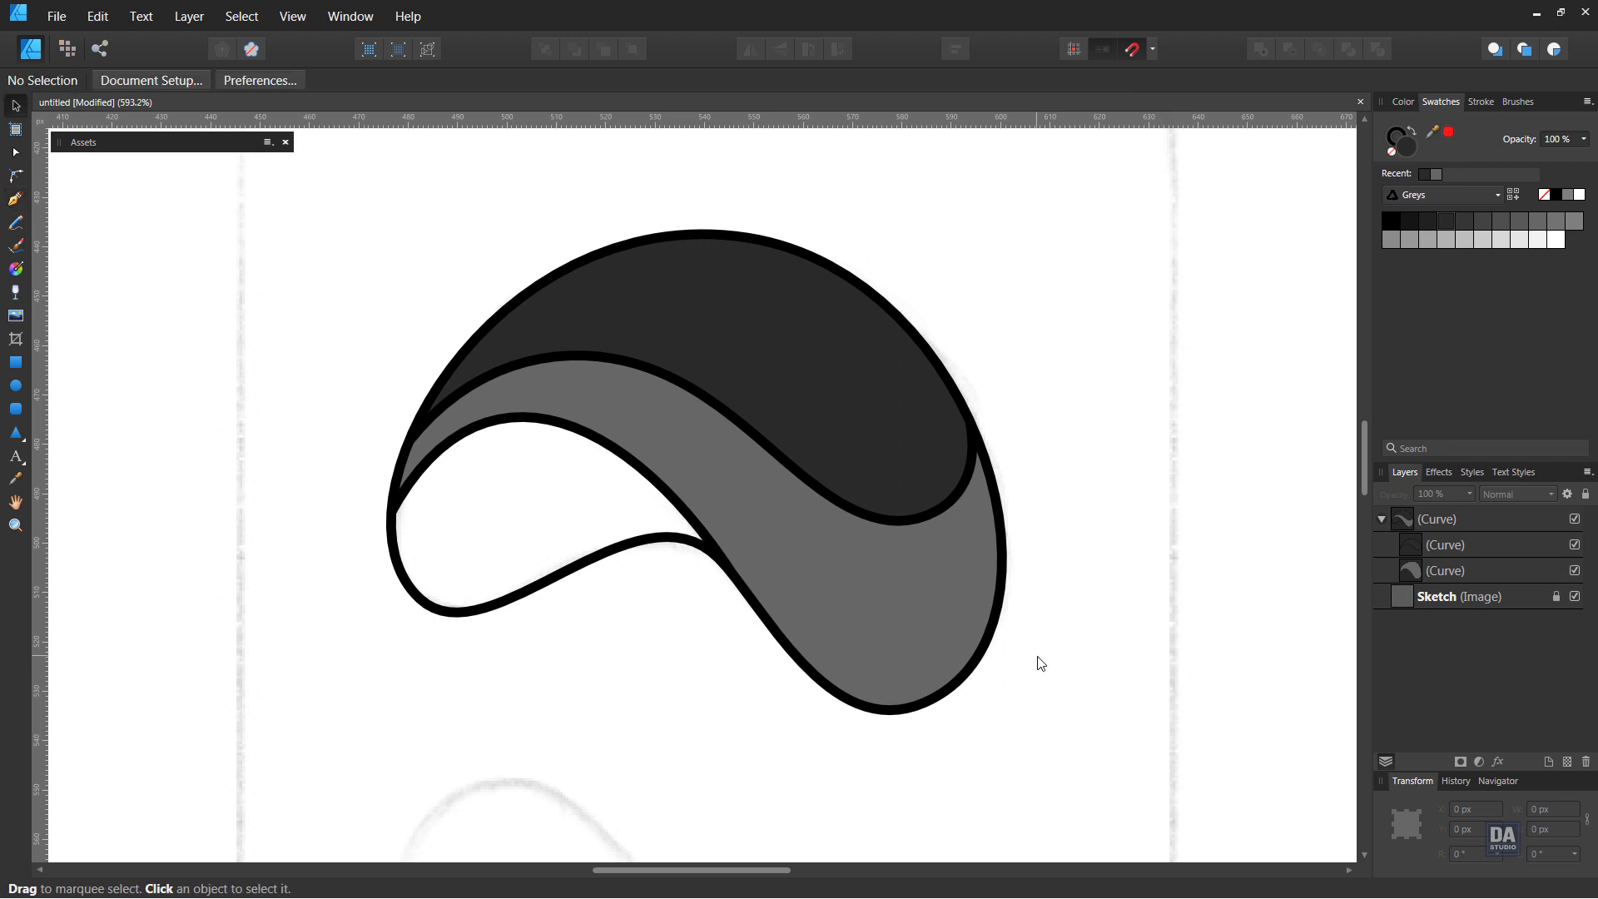
left_click(1470, 519)
left_click(1410, 222)
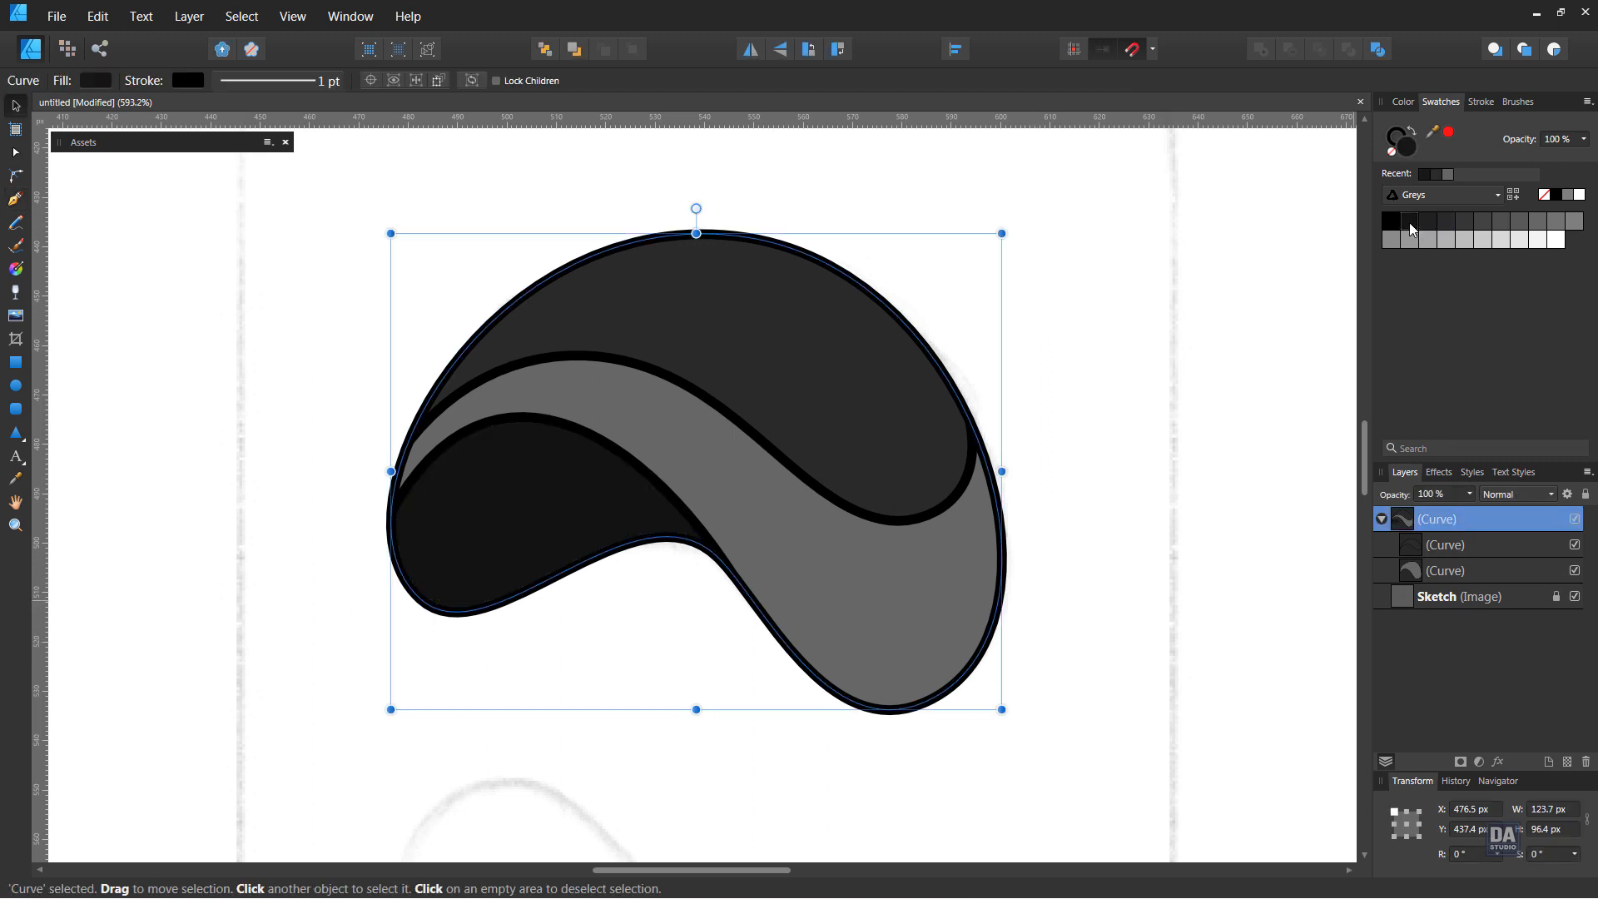
left_click(1389, 138)
left_click(1390, 153)
Remove the stroke from both nested curves and deselect everything
left_click(1438, 545)
left_click(1442, 570, "shift")
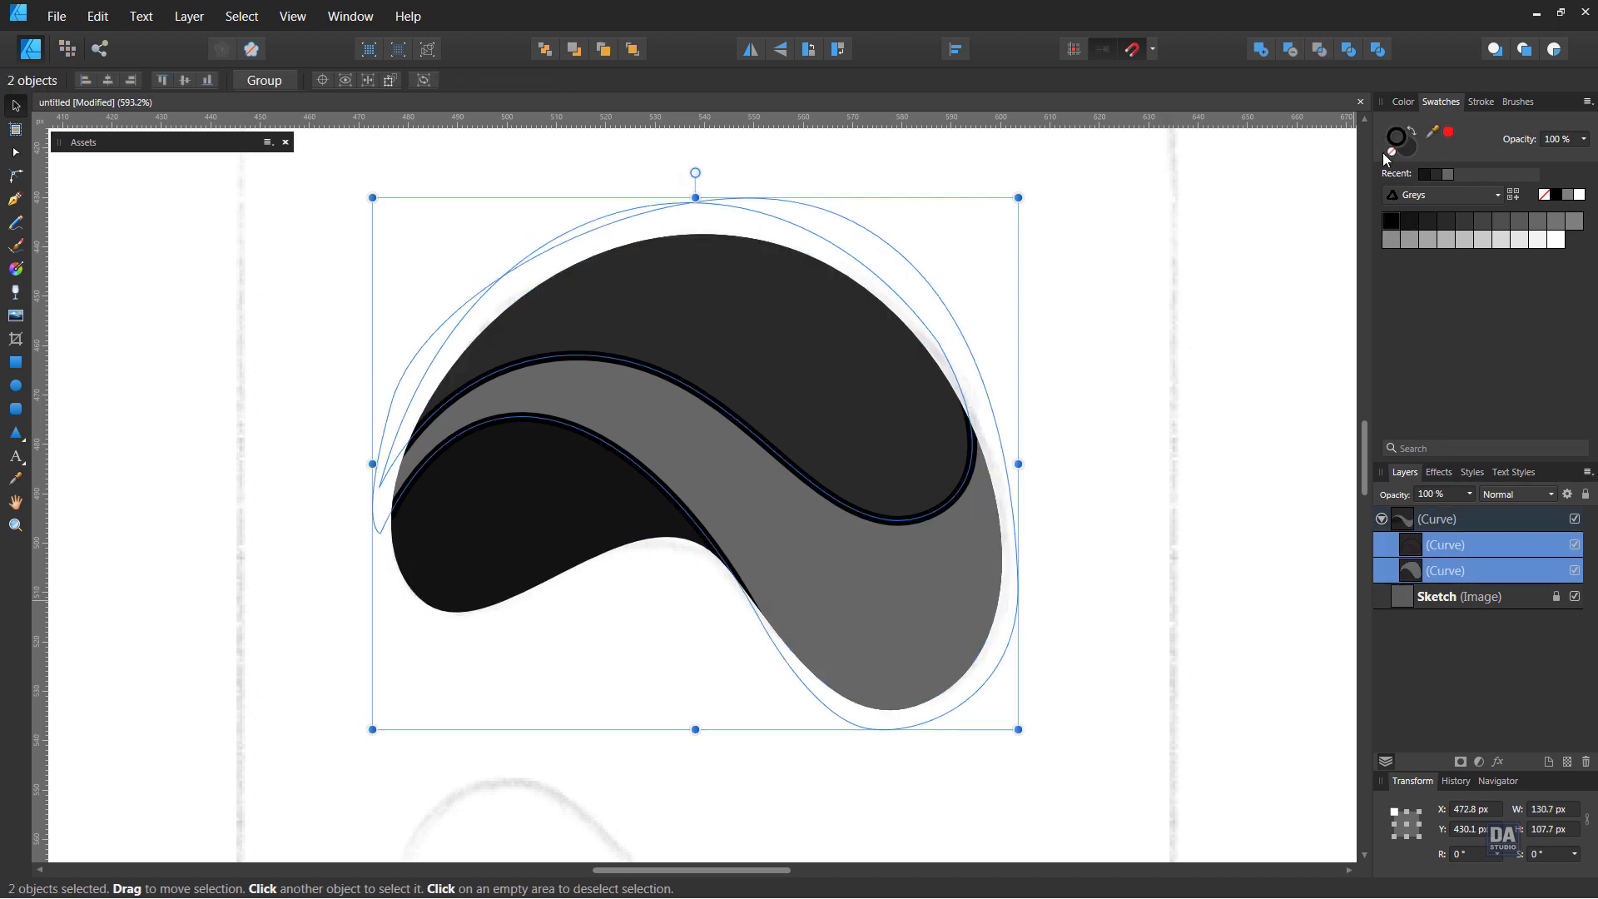
left_click(1391, 153)
left_click(1047, 426)
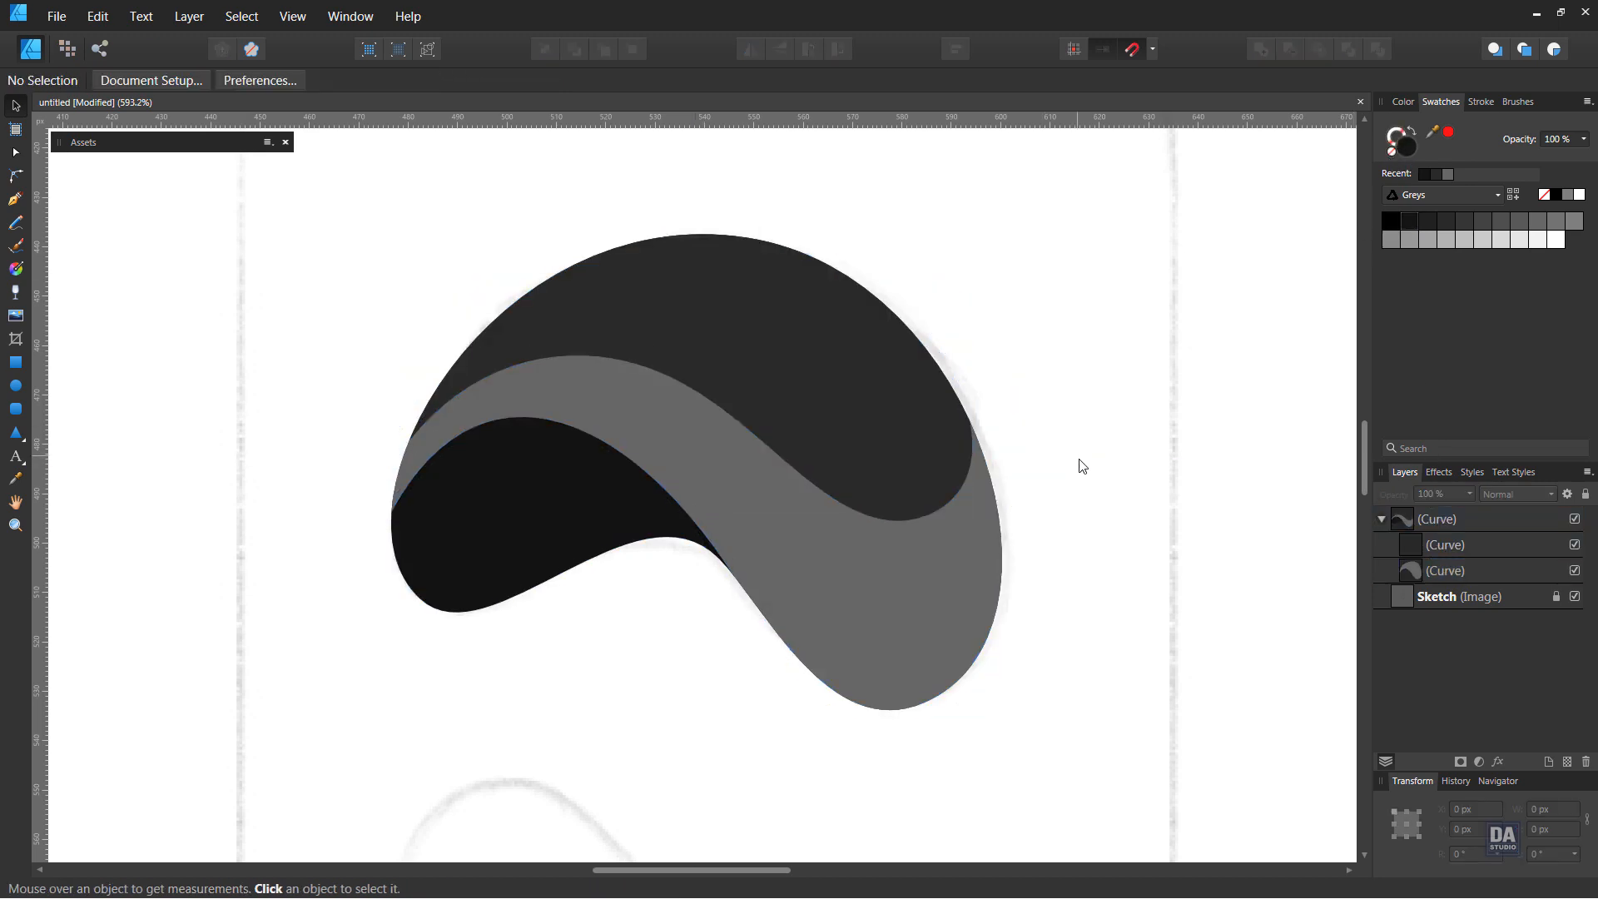
Switch the swatches to the Fancy Gradient palette and fill the medium-grey middle band with a blue-to-cyan gradient
scroll(642, 502, "down", 2)
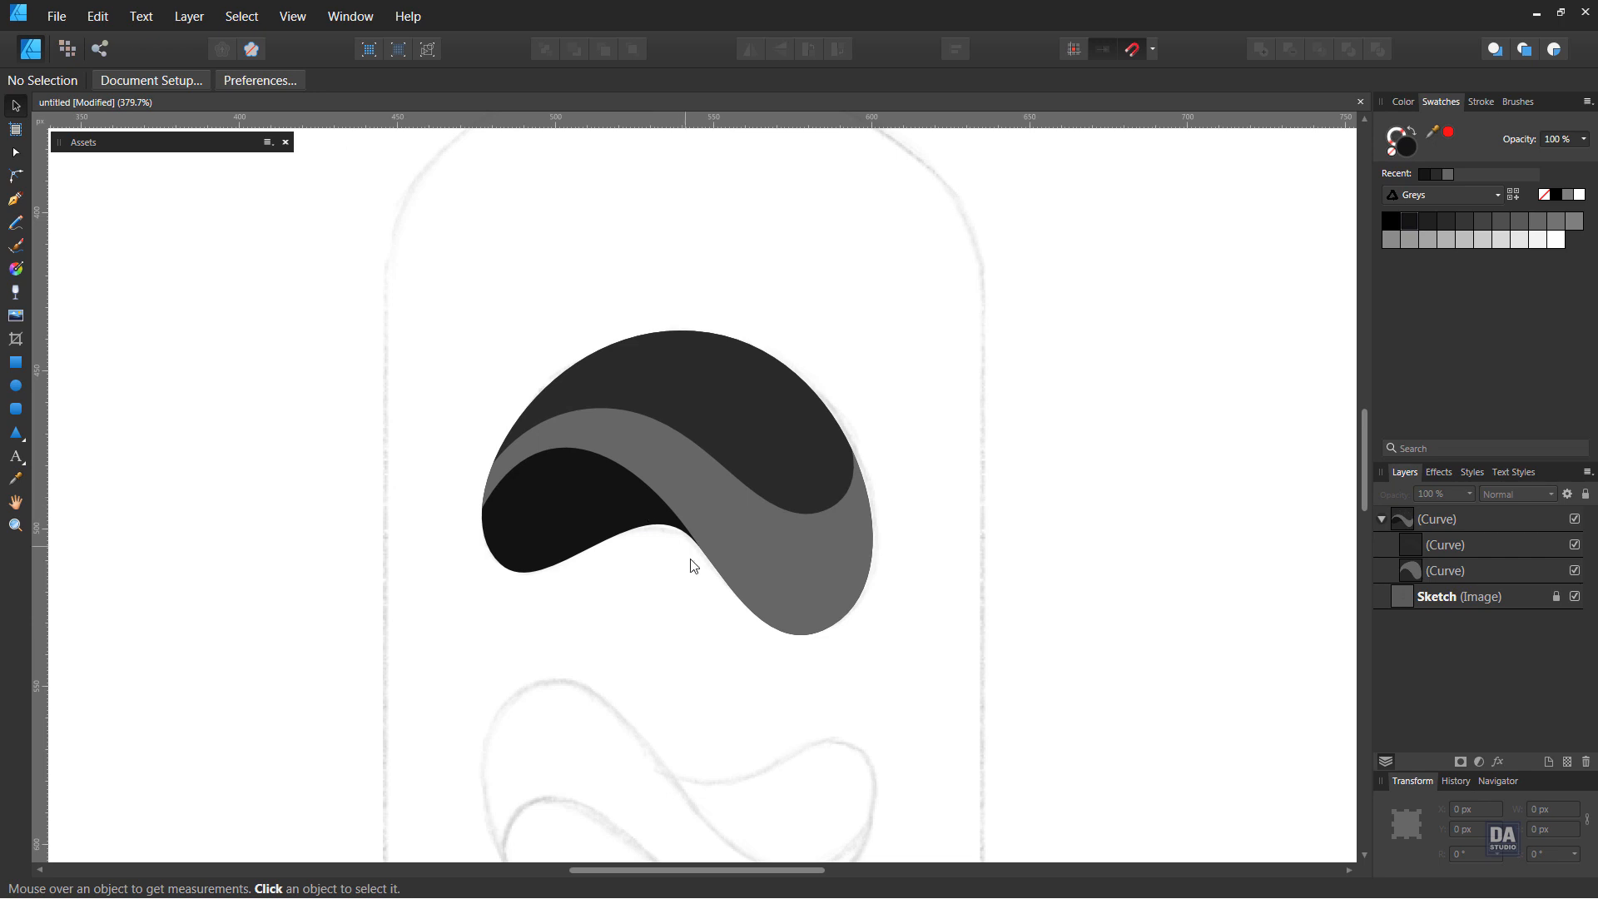
left_click_drag(745, 633, 783, 507)
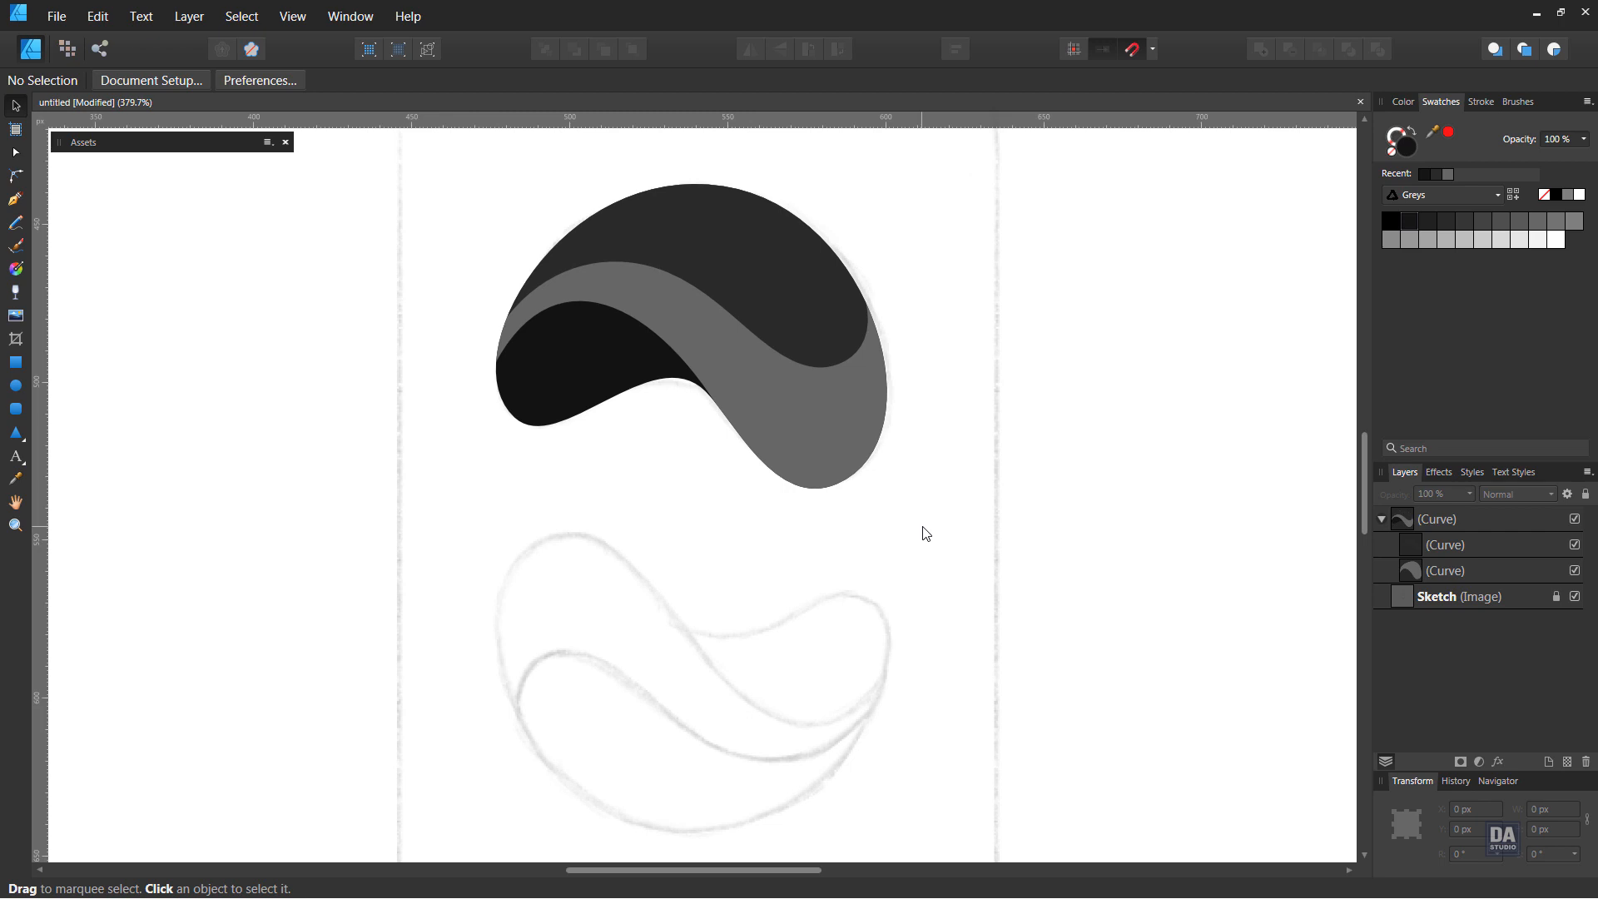
key("ctrl+0")
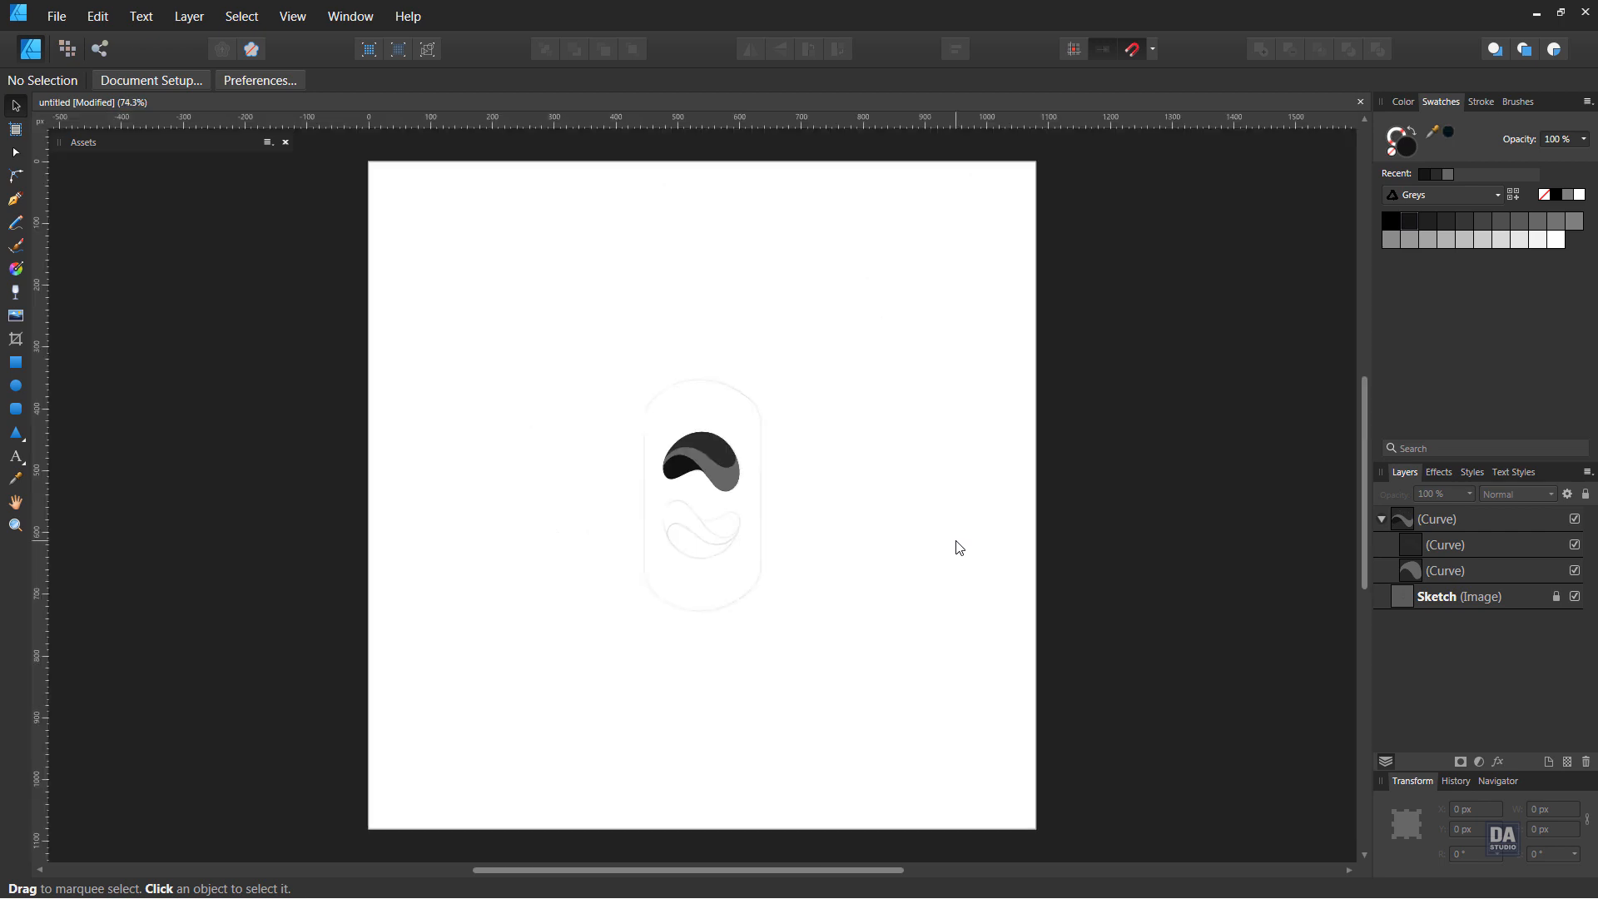
left_click_drag(715, 516, 1059, 537)
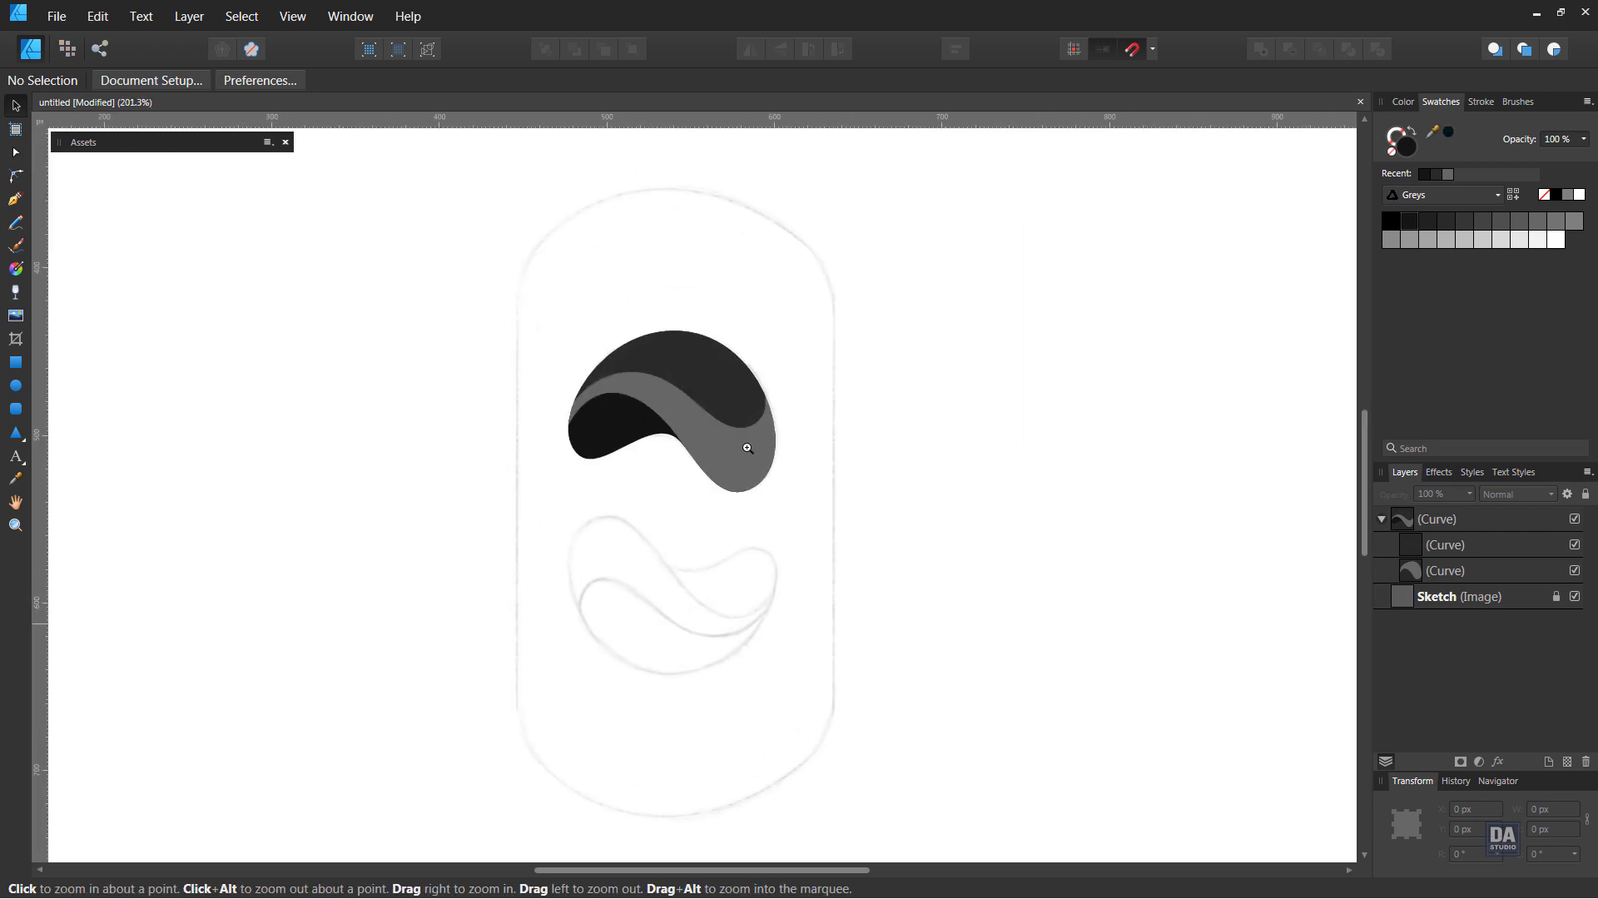
left_click_drag(745, 446, 886, 484)
left_click_drag(690, 498, 613, 485)
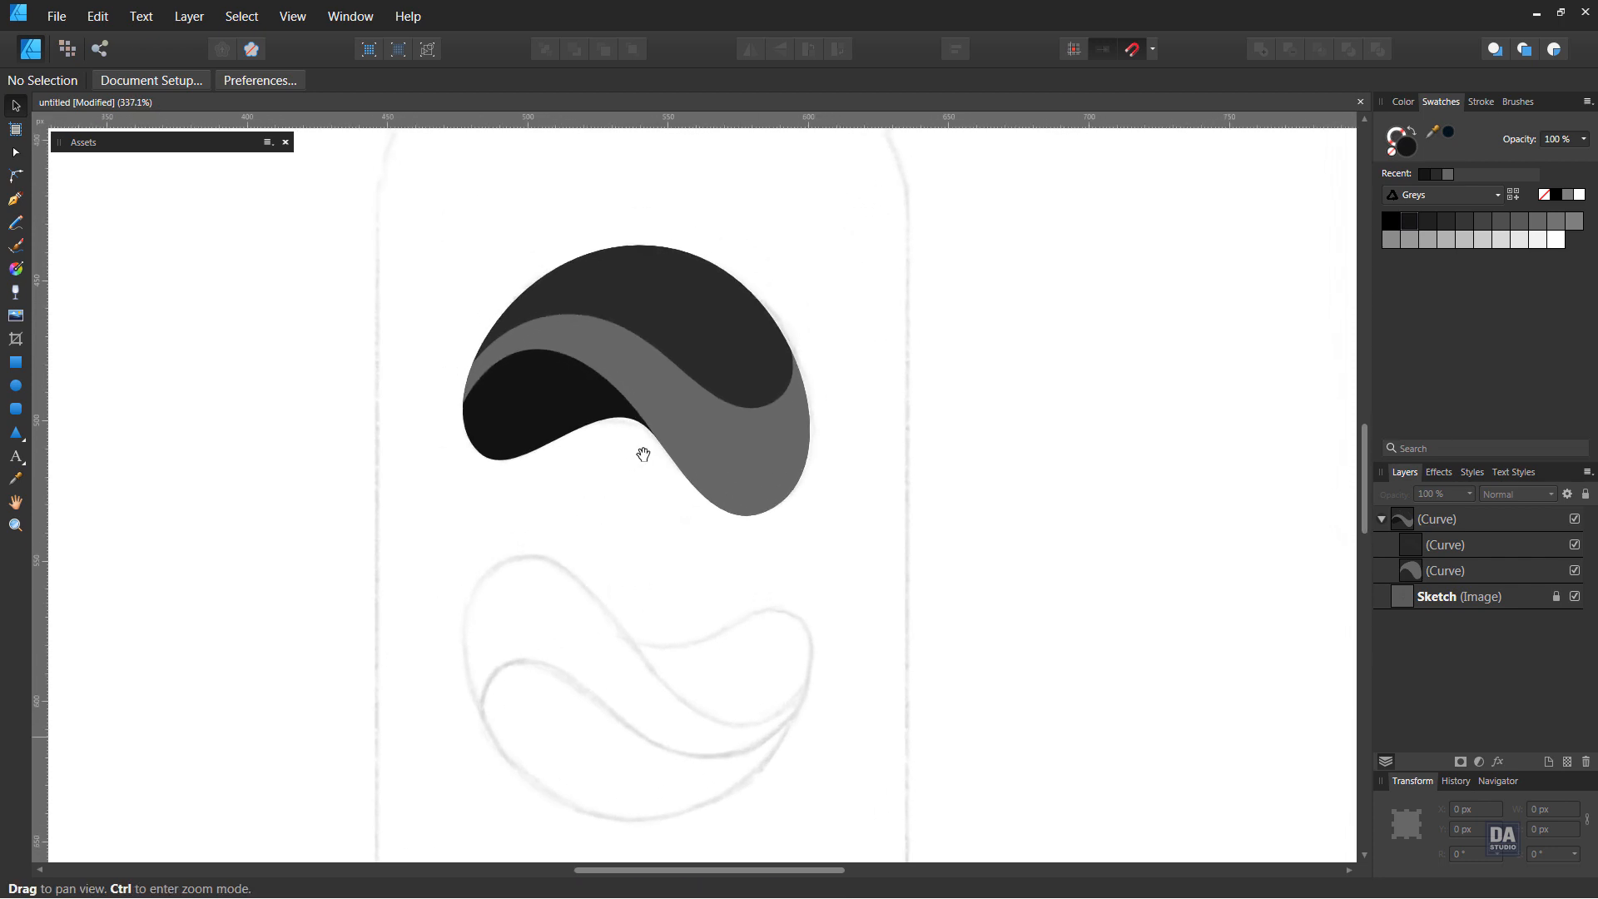
left_click(1440, 197)
left_click(1405, 316)
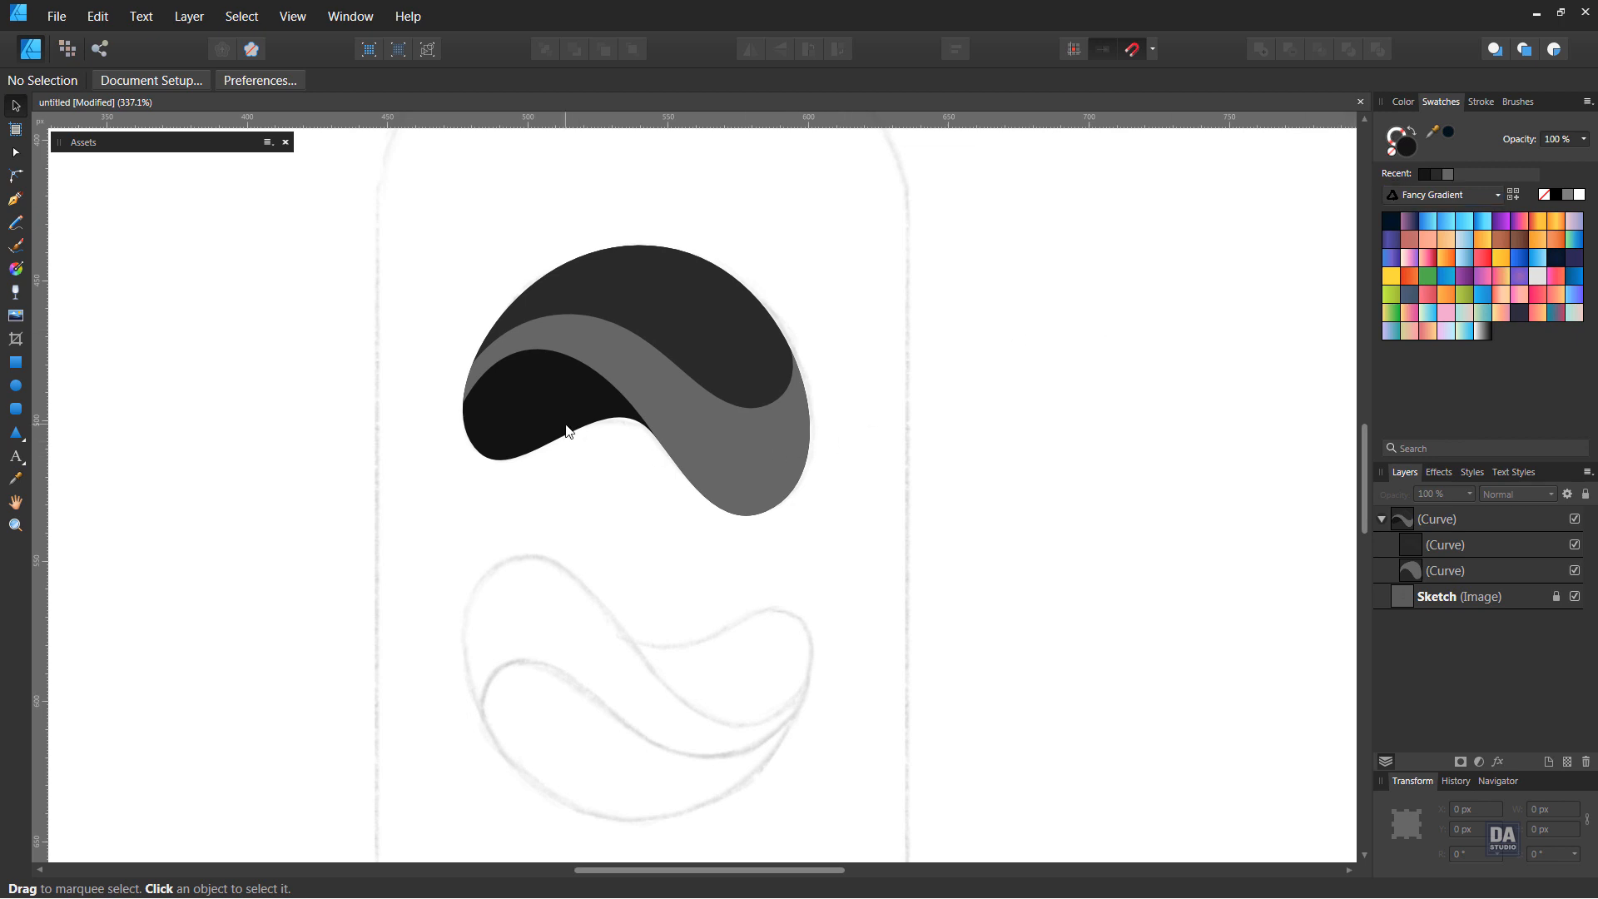
left_click(692, 419)
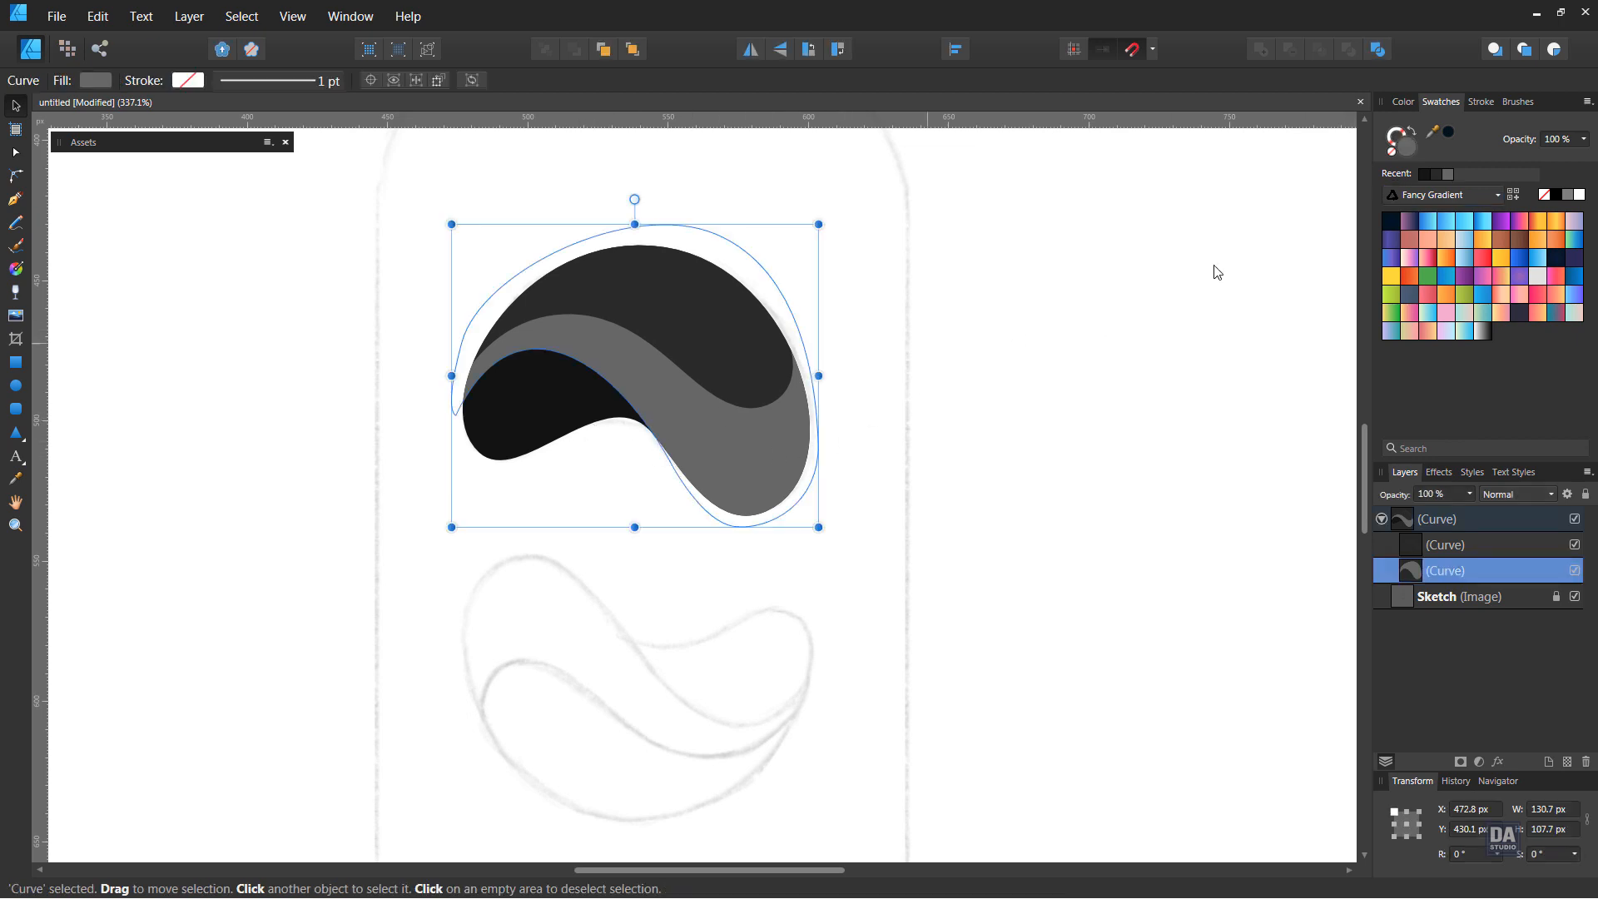
left_click(1463, 230)
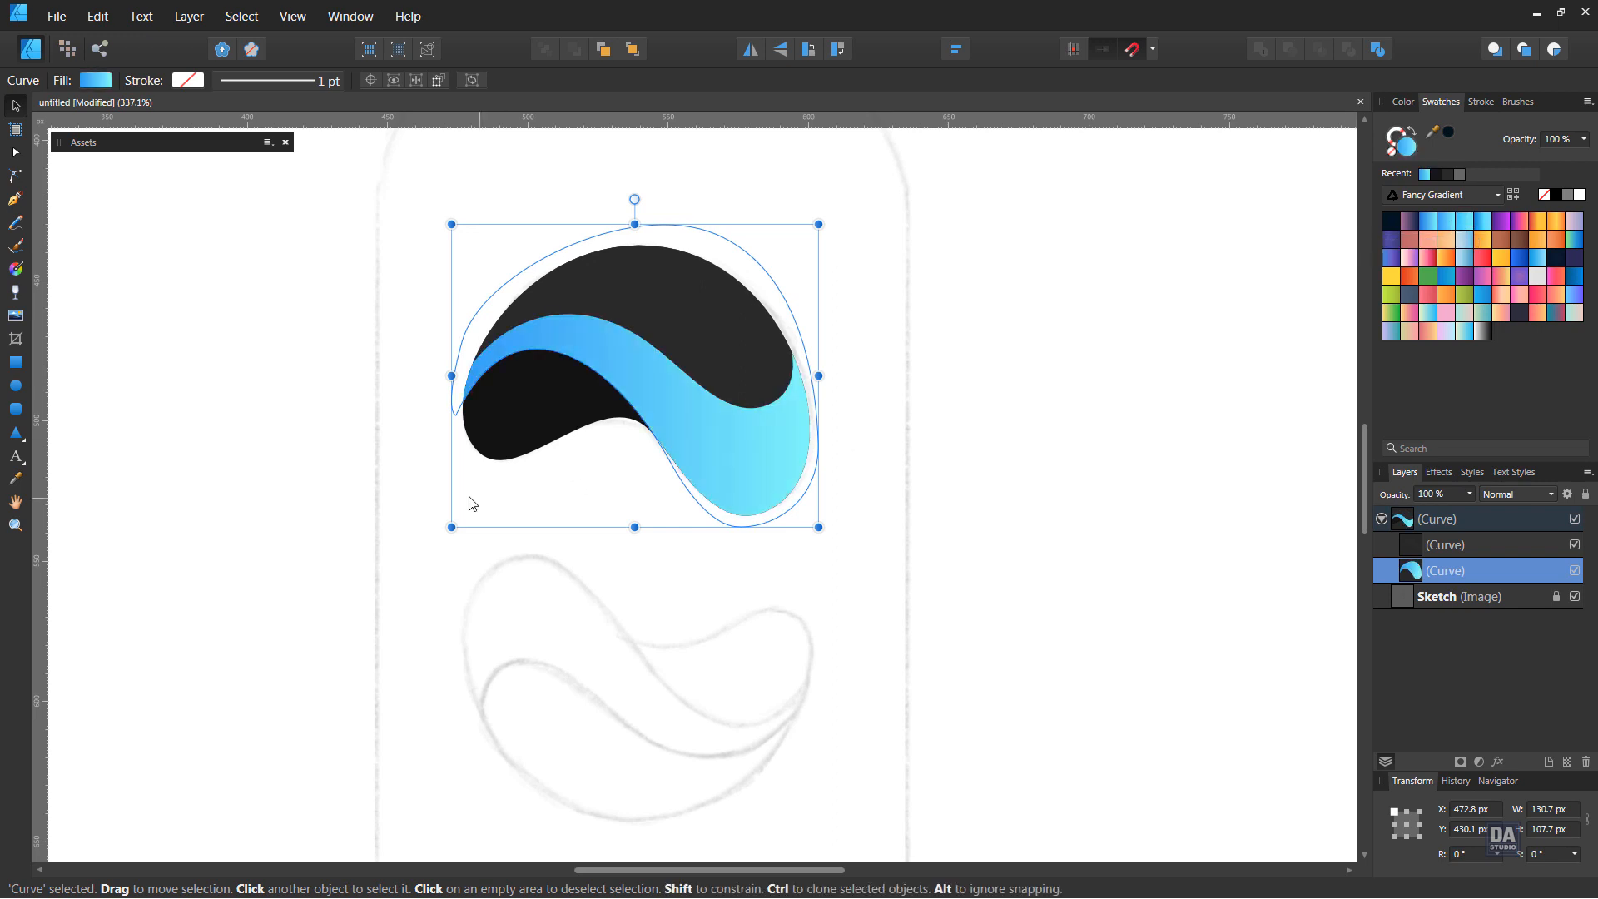
Fill the outline curve with a deeper blue gradient and the dark upper curve with a bright cyan-blue gradient
left_click(509, 429)
left_click(1434, 222)
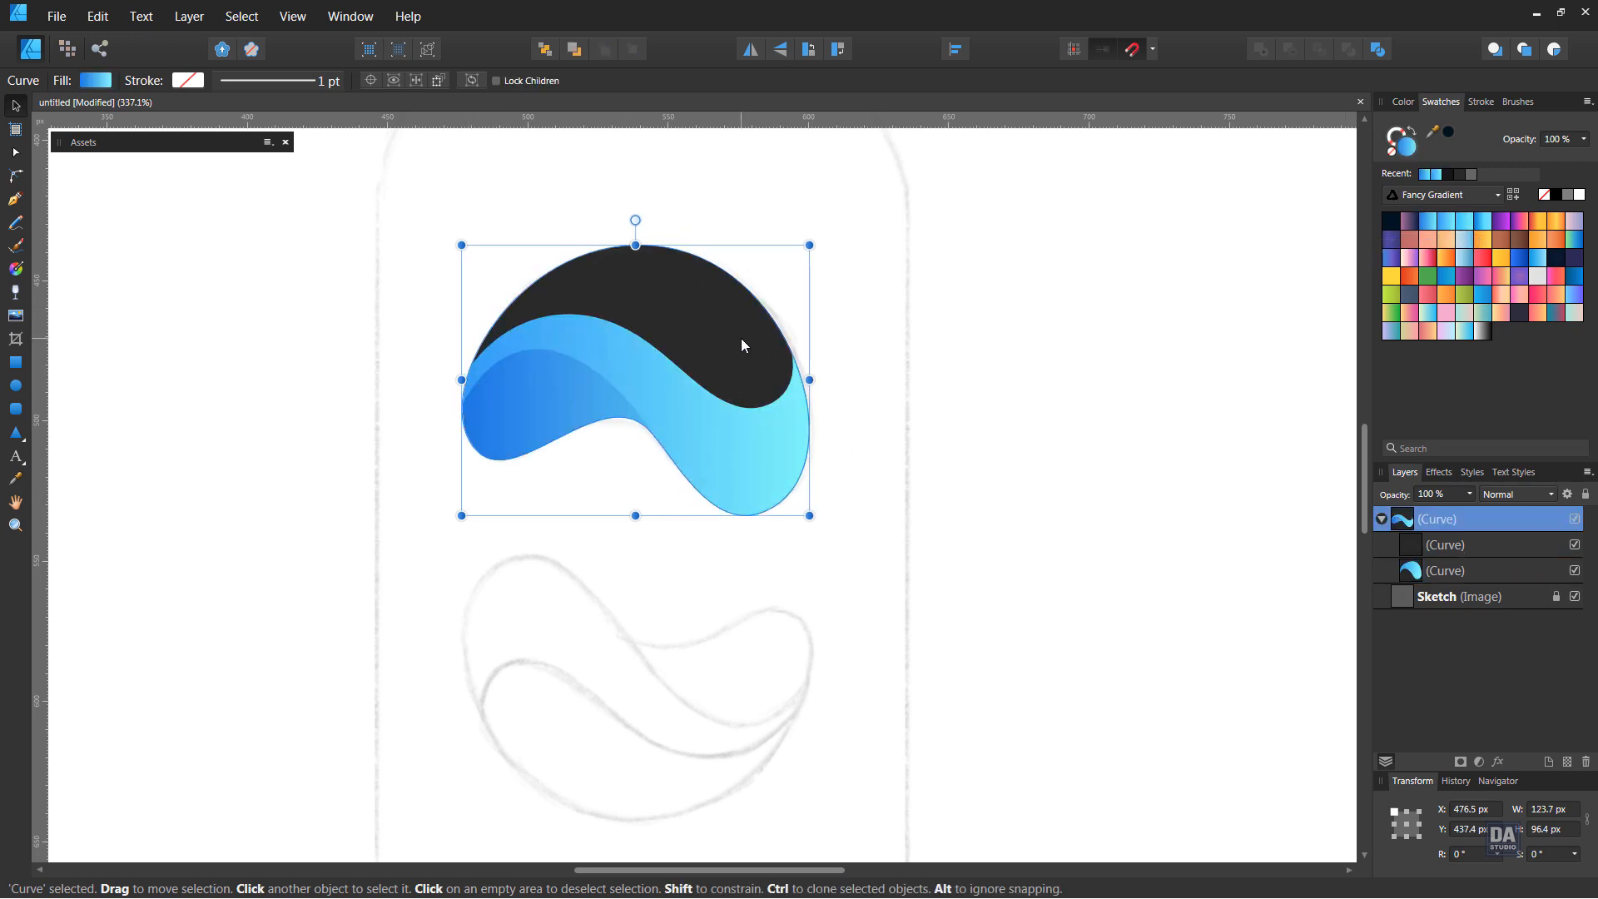
left_click(742, 346)
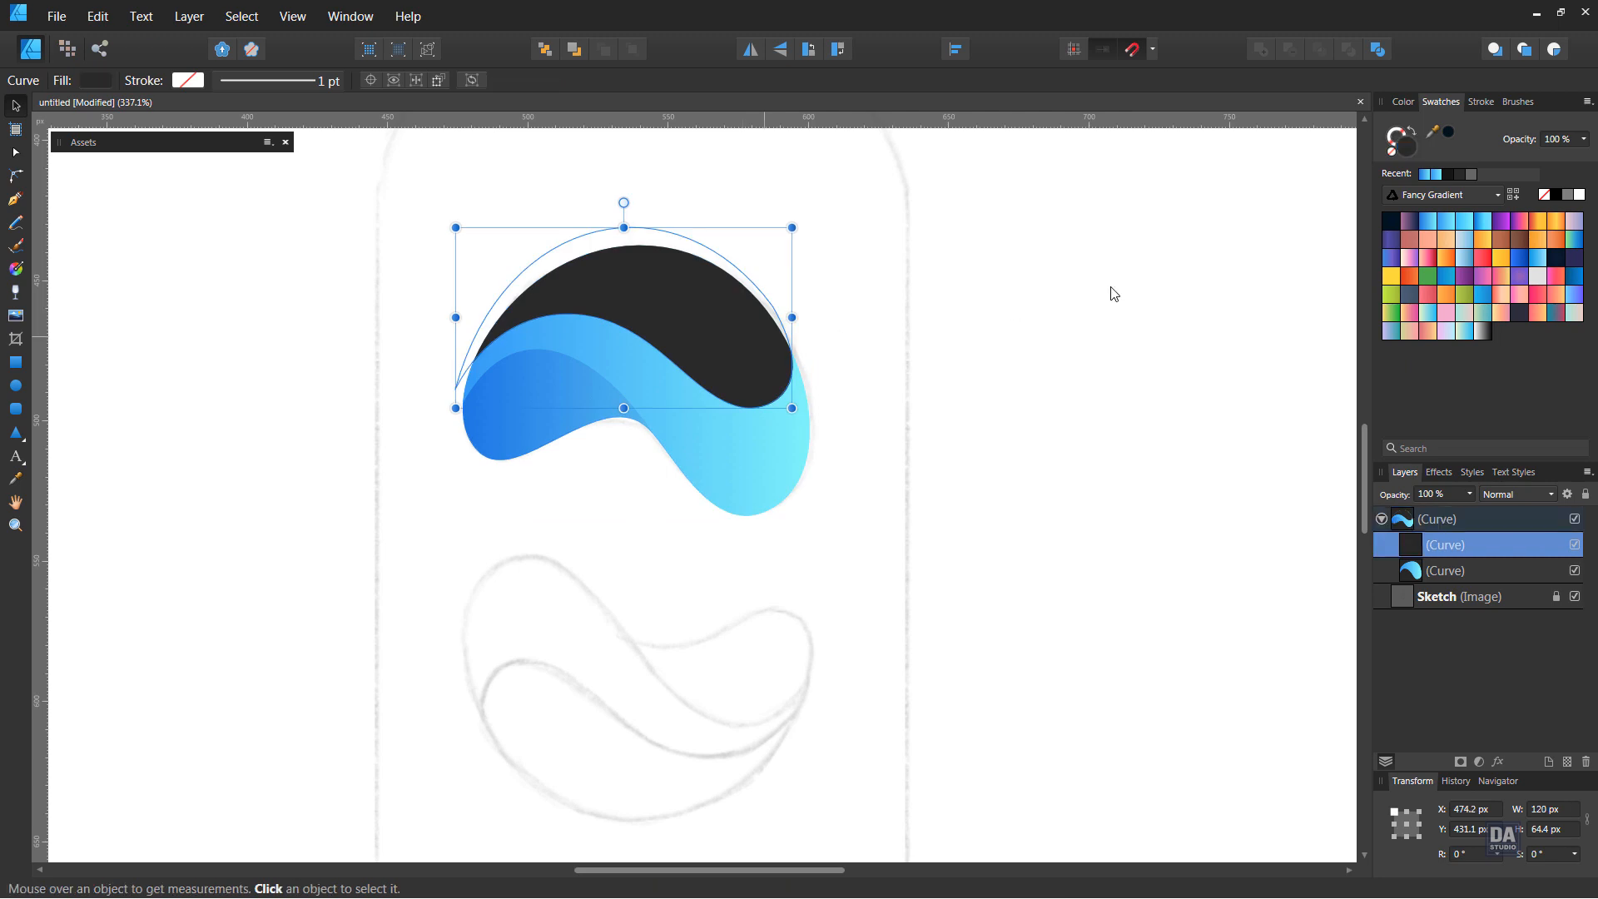
left_click(1463, 221)
left_click(863, 443)
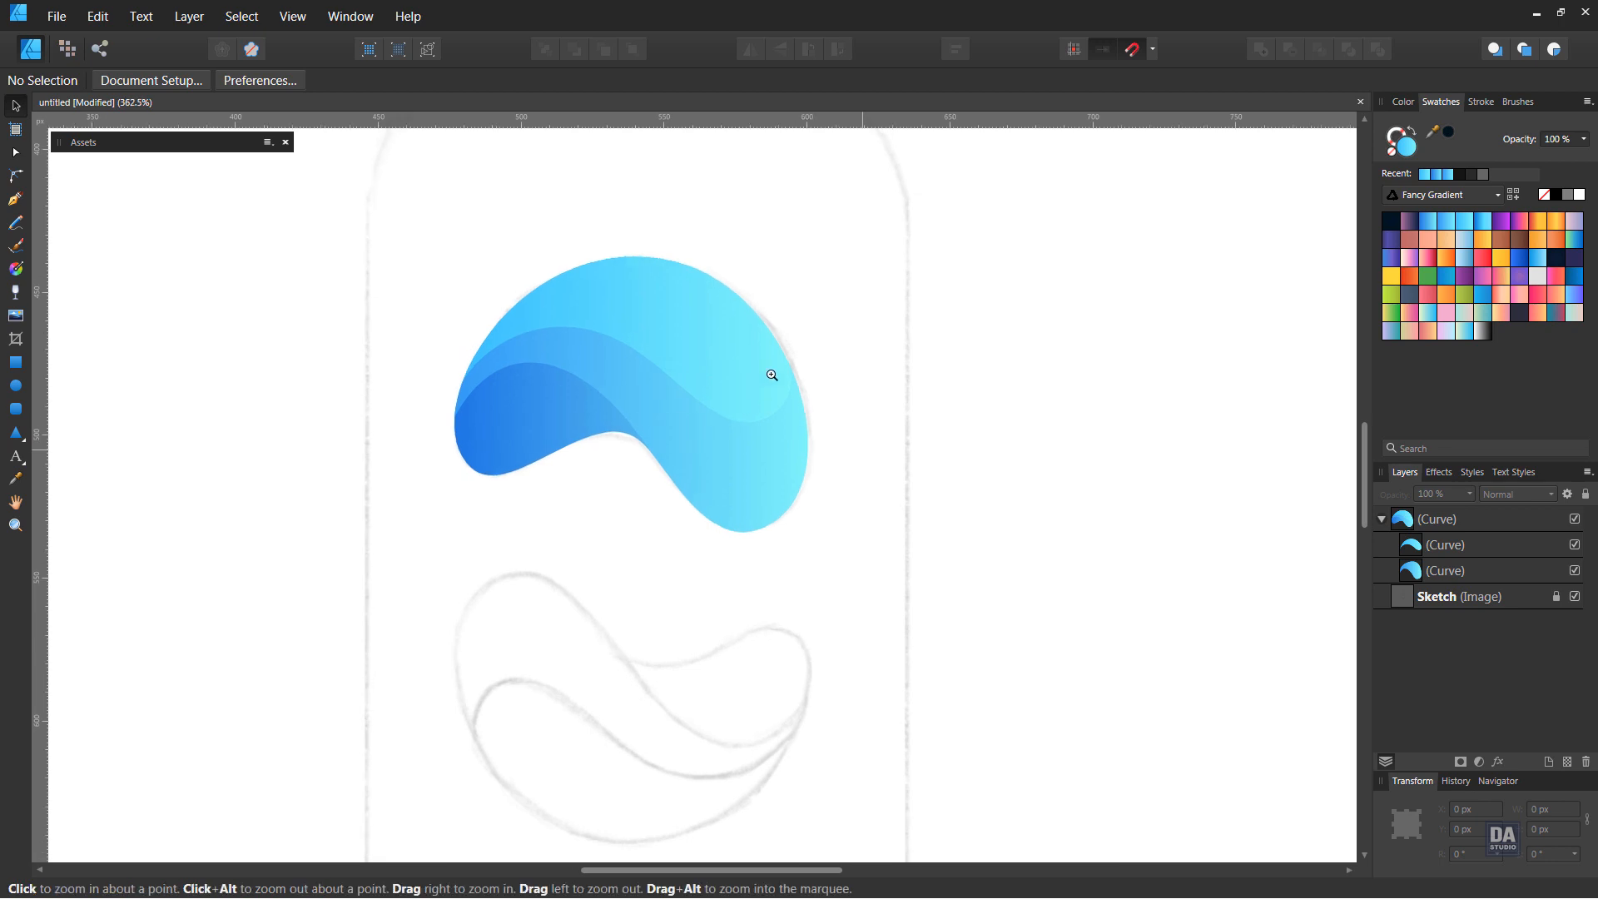
Redirect the upper curve's linear gradient diagonally from its upper-left edge to its lower-right lobe
scroll(767, 369, "up", 3)
left_click(733, 396)
left_click(18, 270)
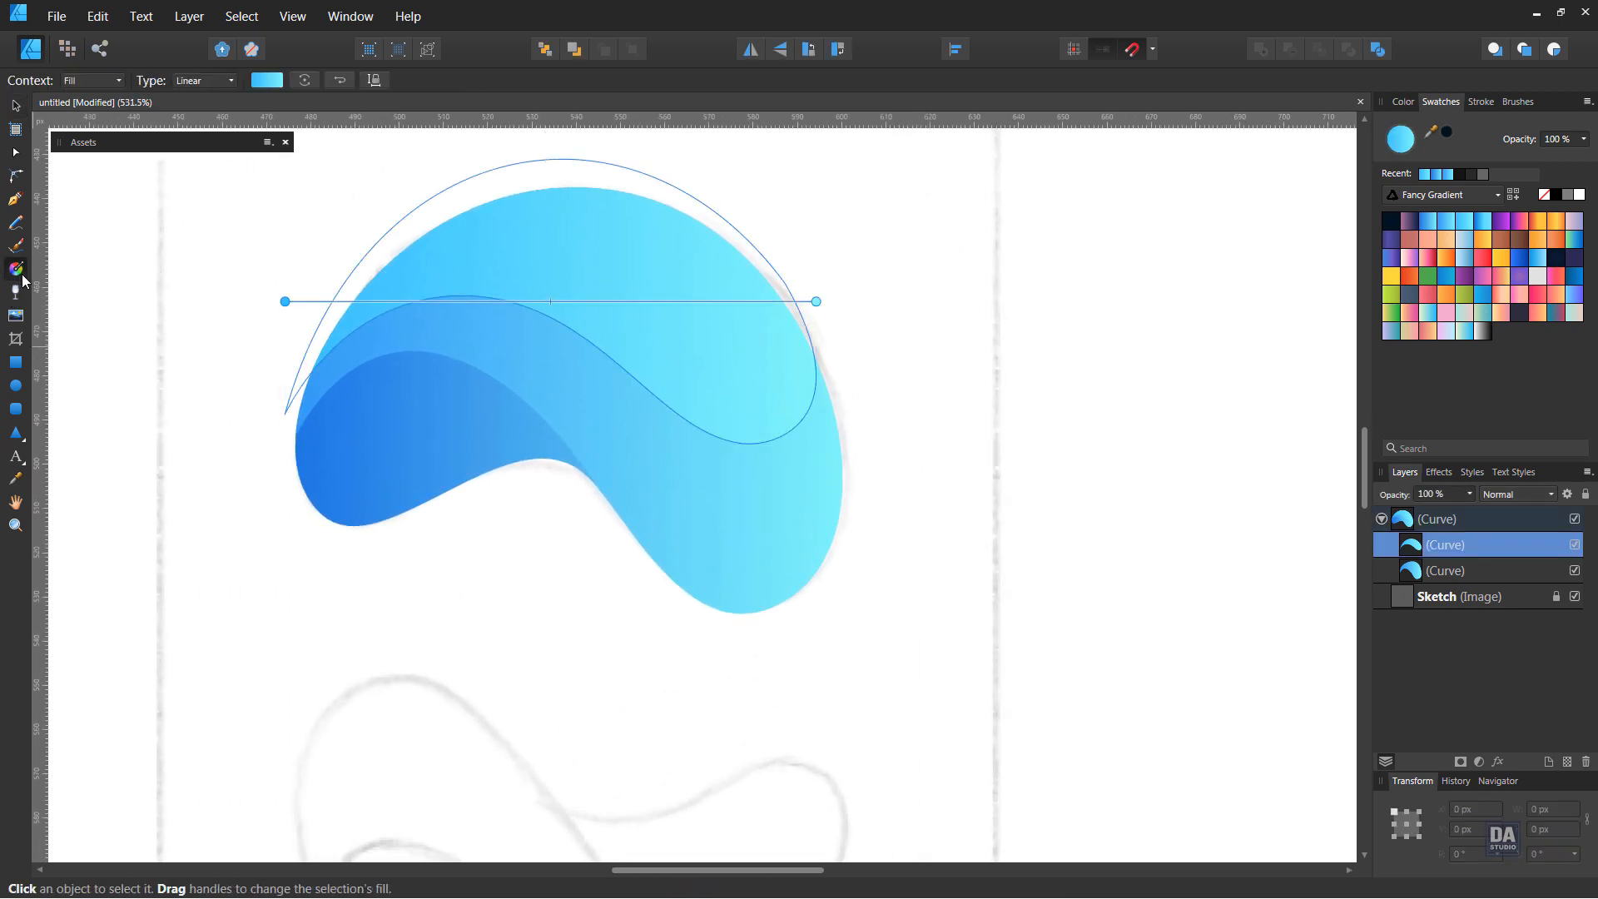
left_click_drag(424, 236, 754, 434)
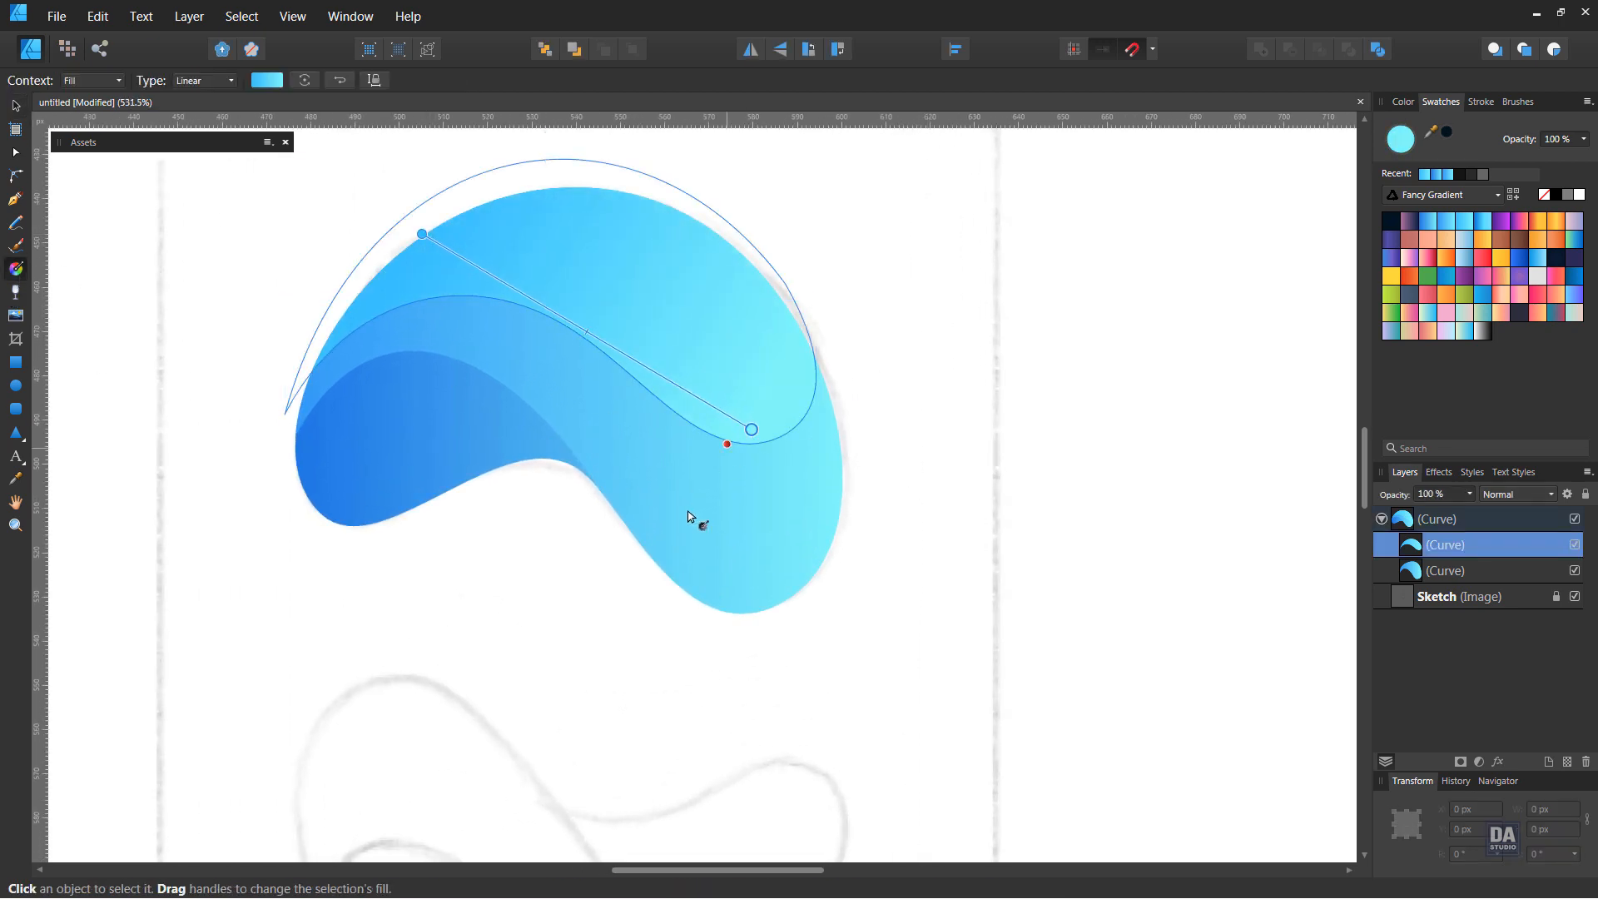
Run the middle band's gradient vertically downward and the outline curve's gradient steeply down from below the band to the lower left
left_click(660, 486)
left_click_drag(679, 291, 678, 613)
left_click(457, 485)
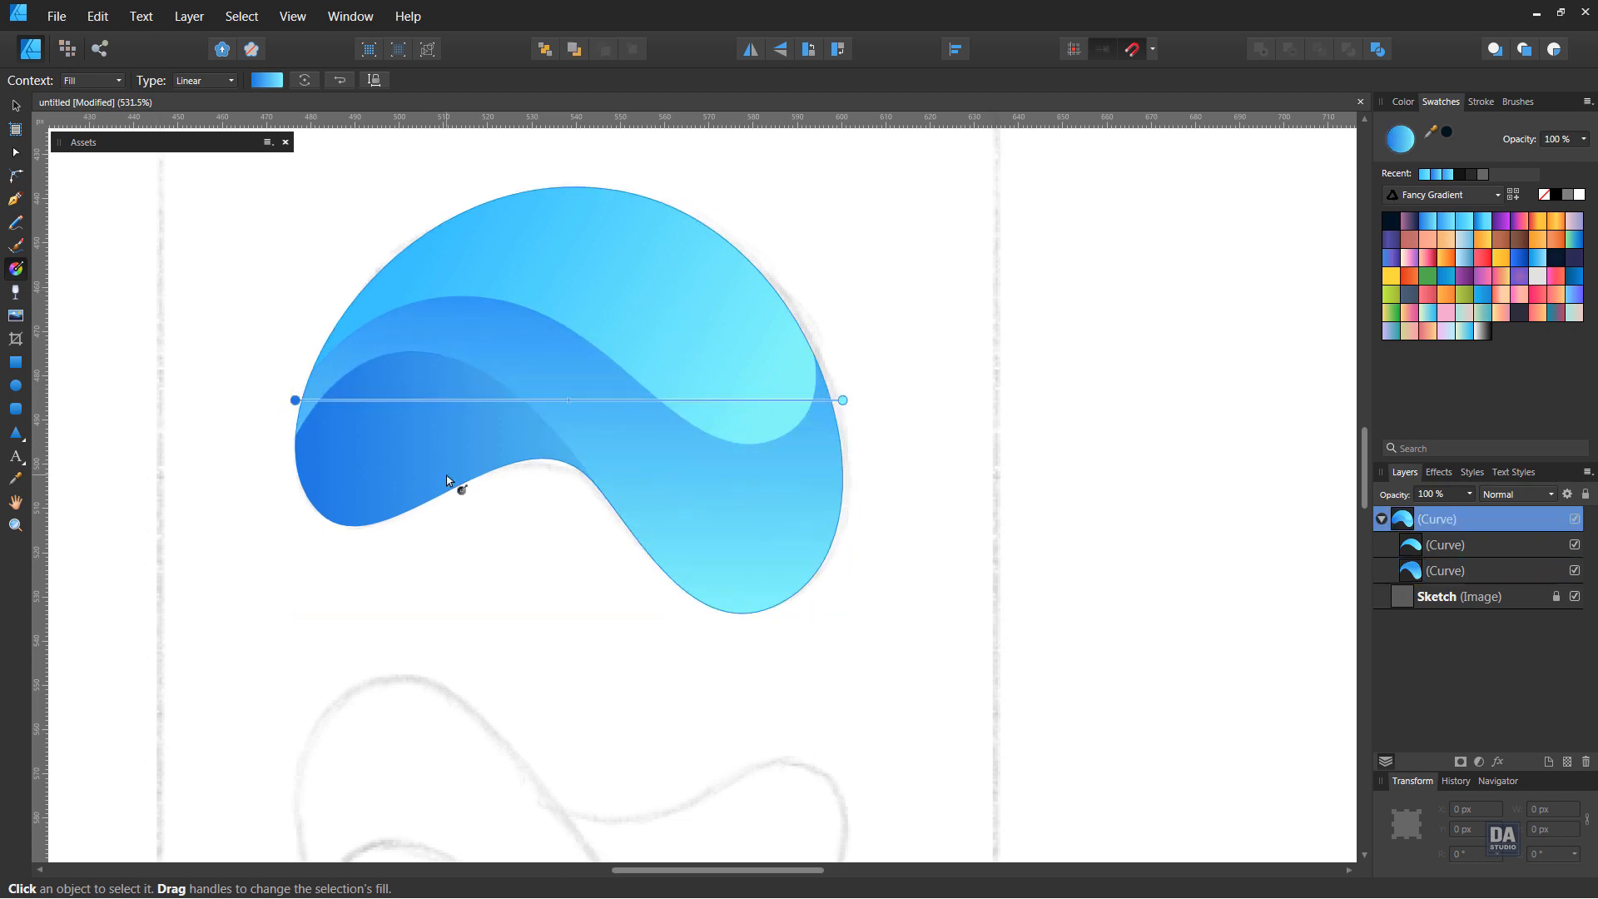
left_click_drag(492, 363, 397, 610)
left_click_drag(492, 362, 467, 363)
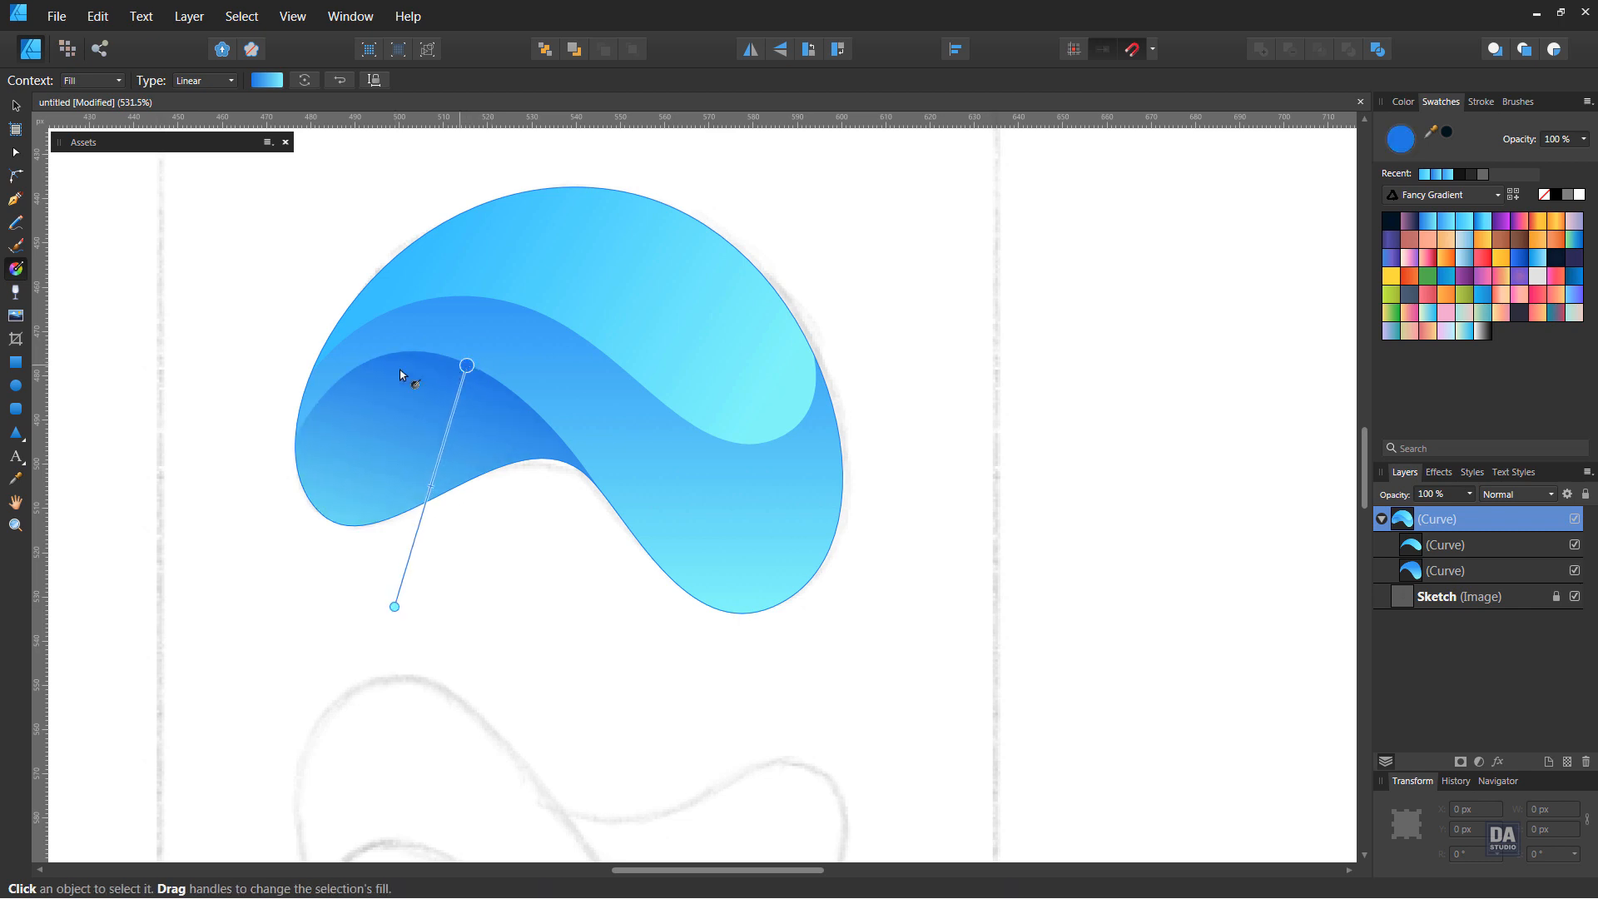
Add an outer shadow with an 8.7 px radius to both nested curves and deselect them
left_click(16, 107)
left_click(158, 254)
left_click_drag(660, 358, 771, 384)
left_click(1484, 548)
left_click(1481, 569, "shift")
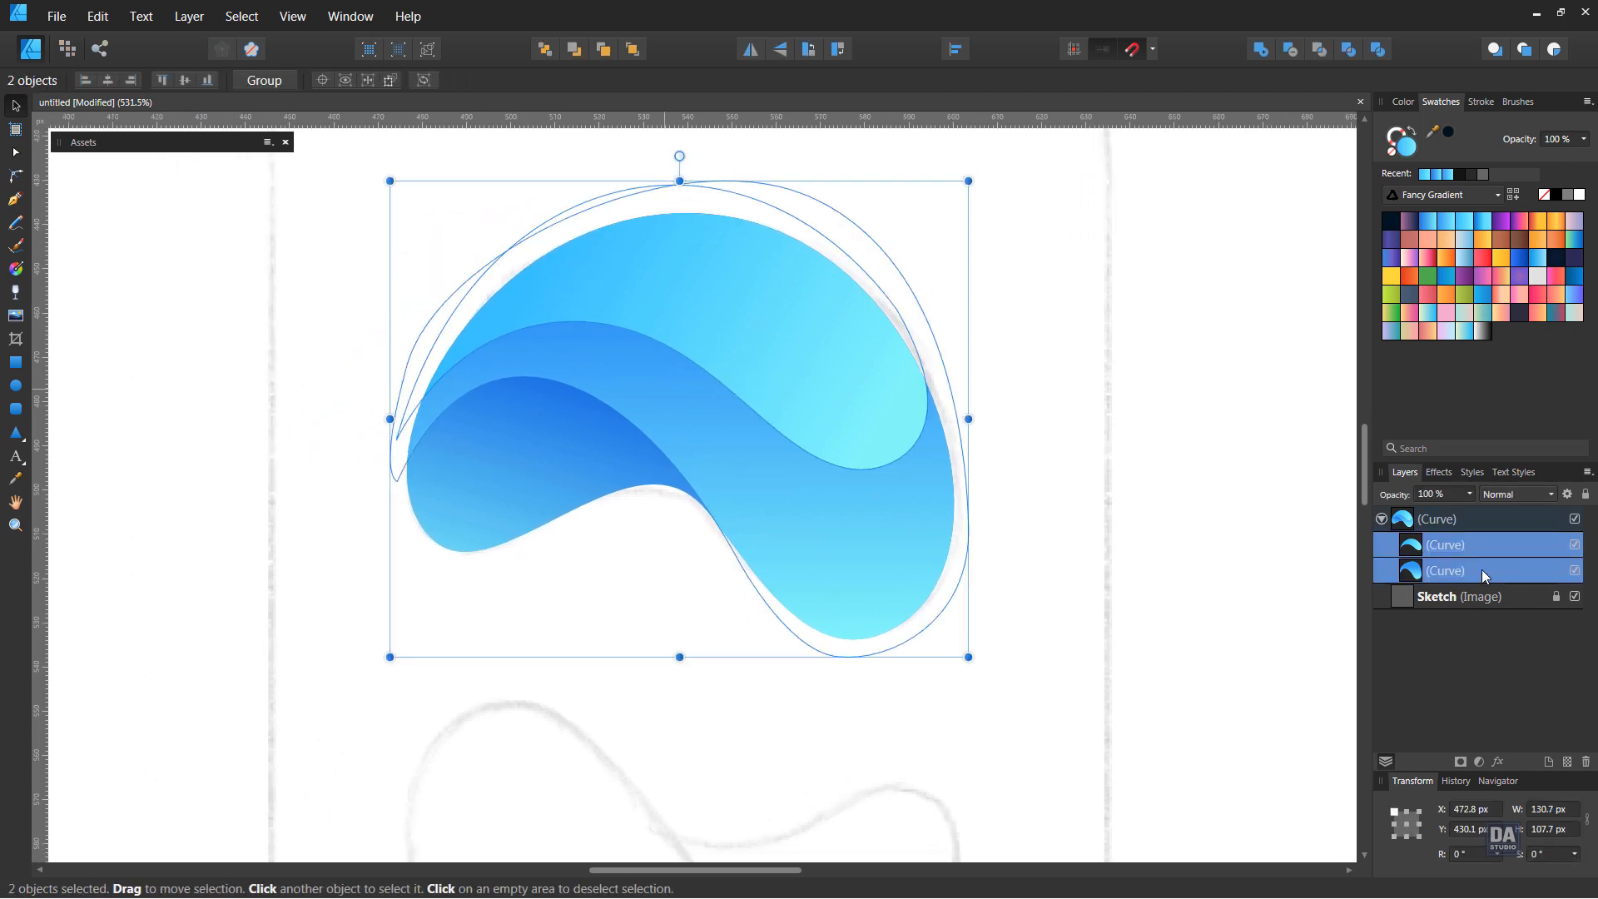
left_click(1503, 760)
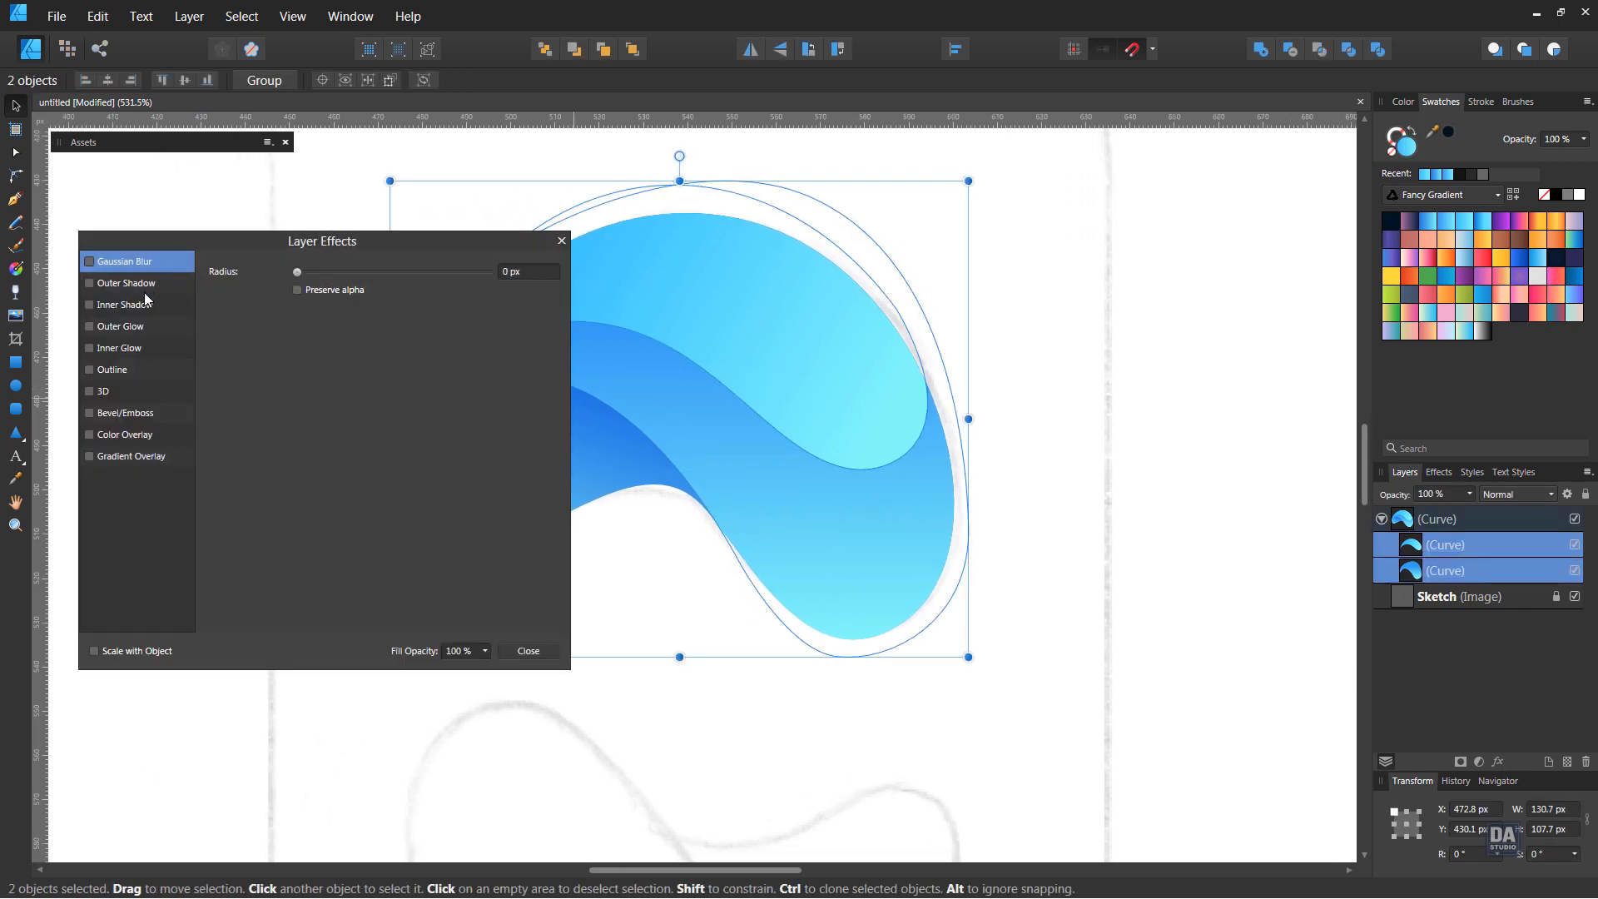
left_click(126, 283)
left_click_drag(204, 236, 93, 232)
left_click_drag(207, 309, 263, 313)
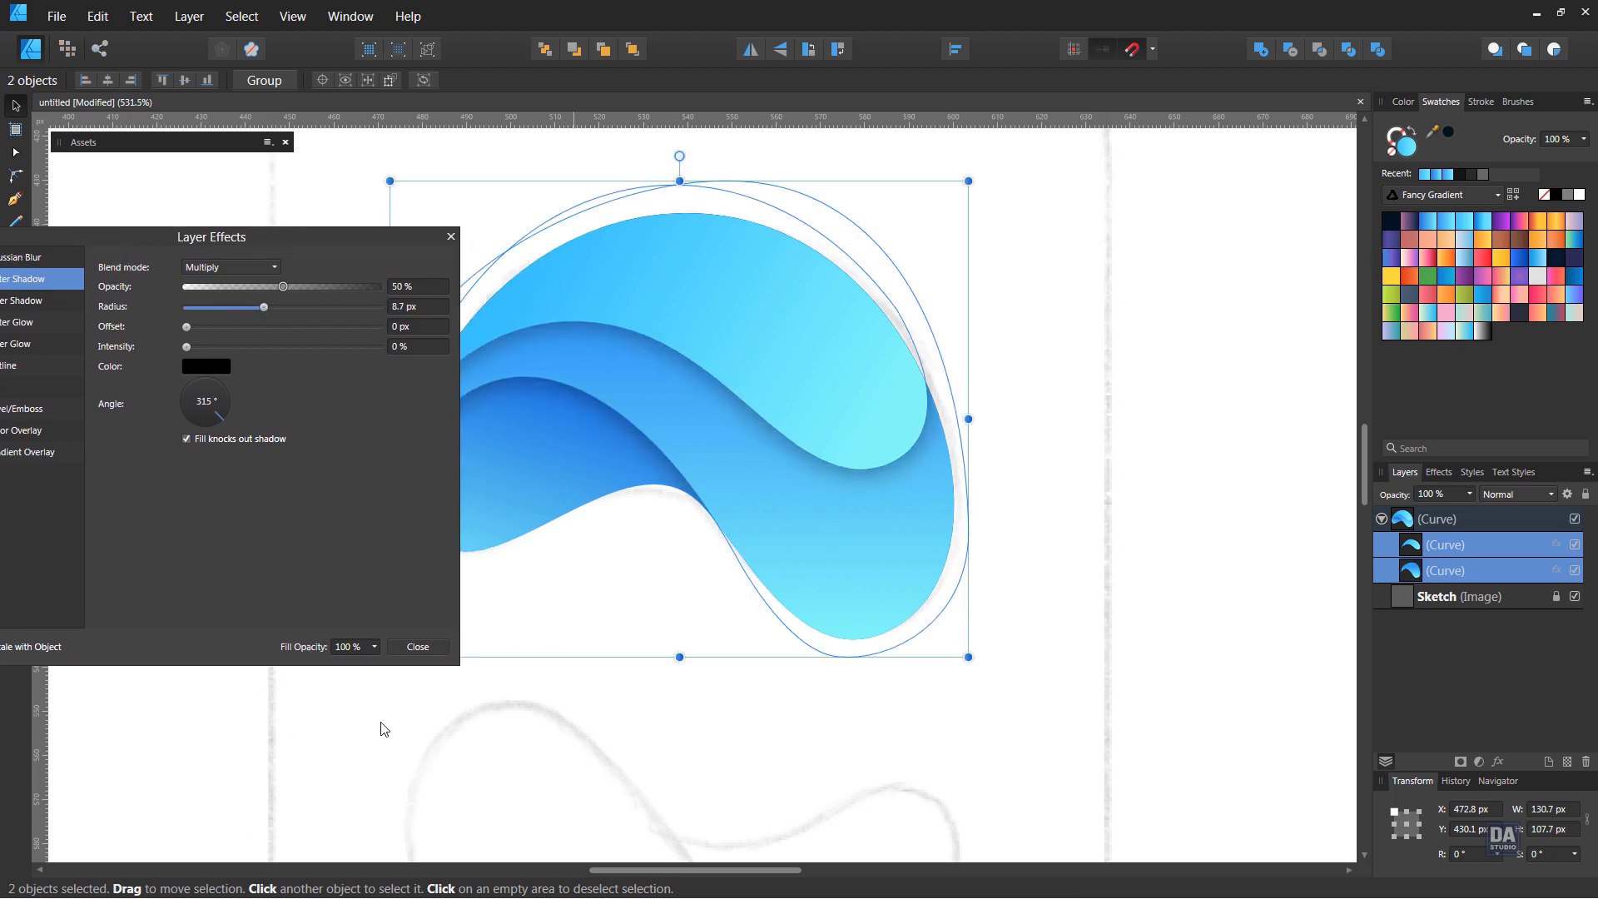
left_click(416, 653)
left_click(645, 689)
Draw a white-stroked pen line from the upper curve's left end on the outline to its right end
left_click_drag(739, 527, 766, 568)
left_click_drag(681, 484, 774, 491)
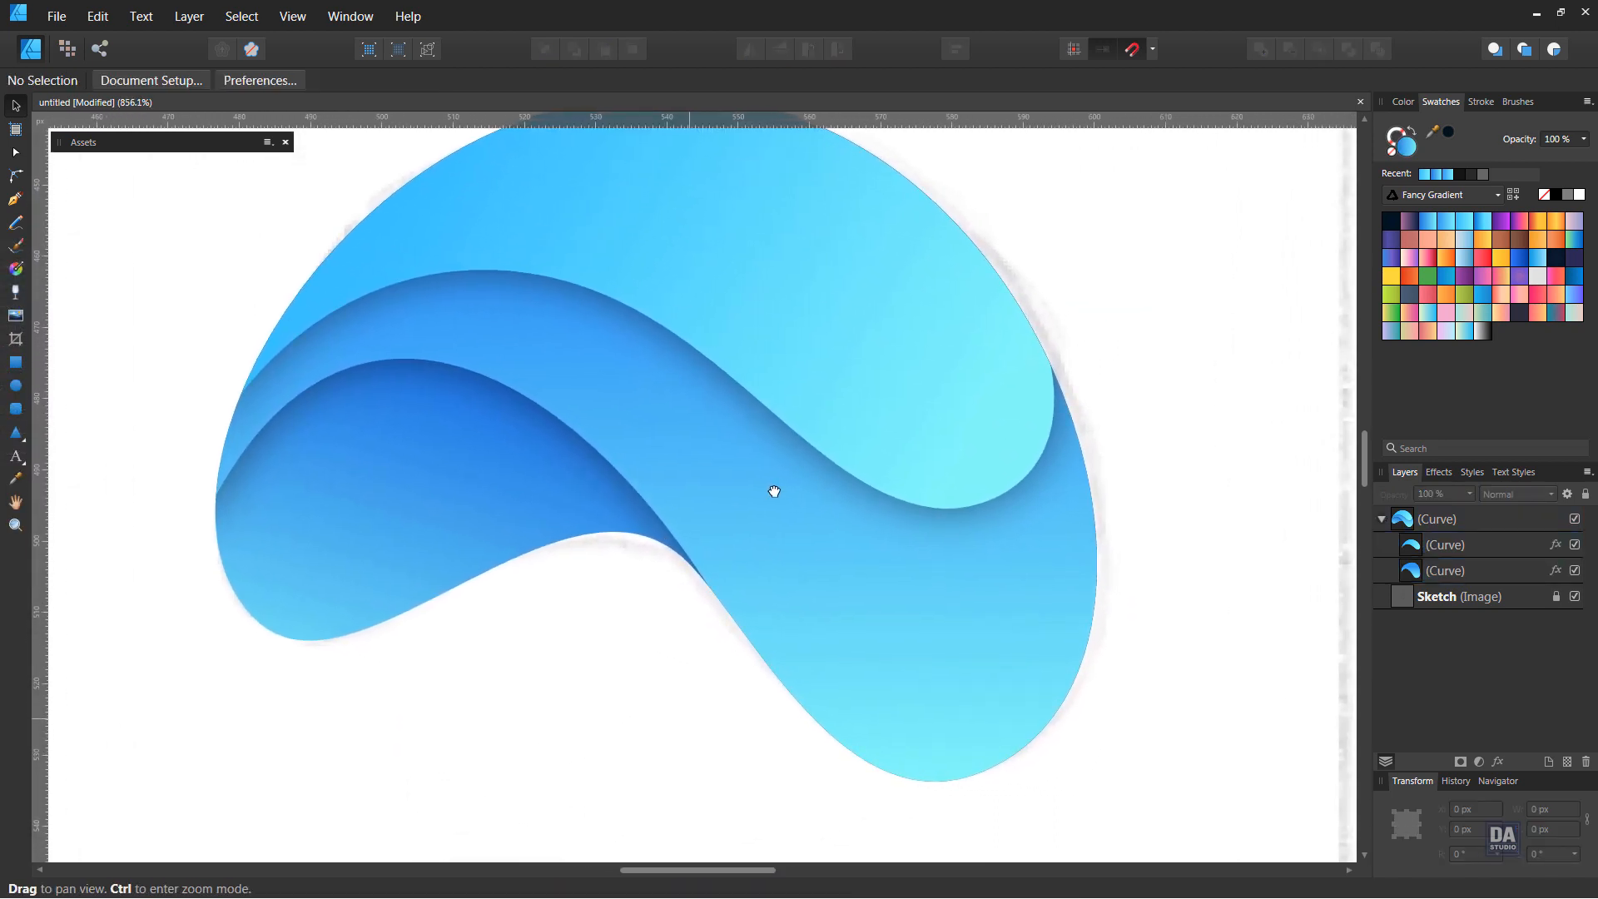
left_click(17, 201)
left_click(243, 393)
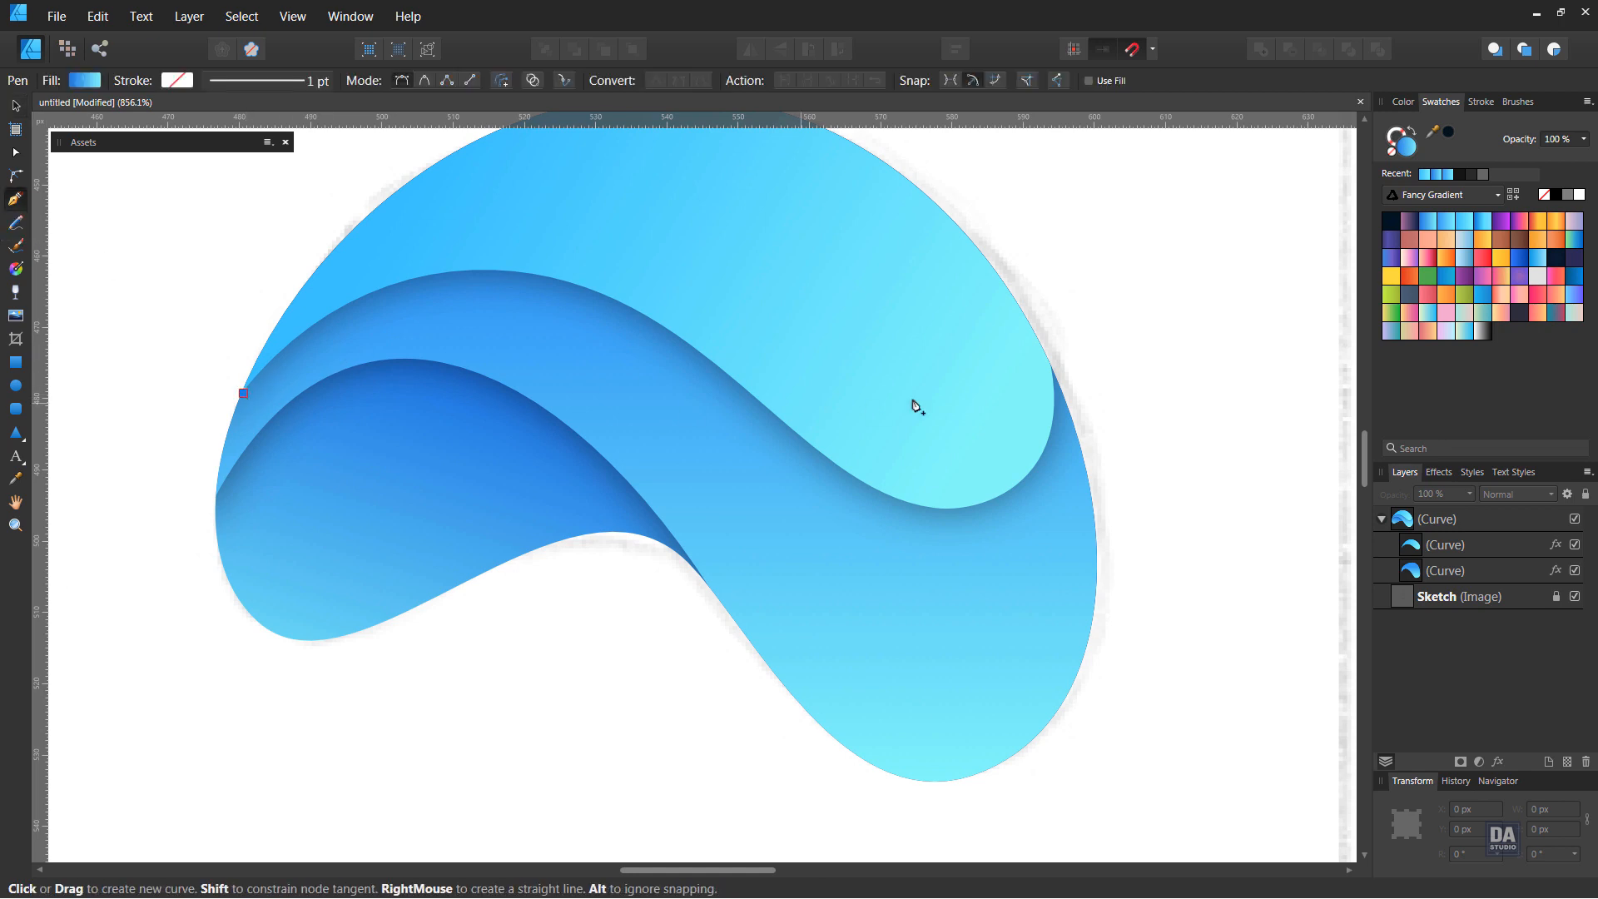
left_click(1053, 370)
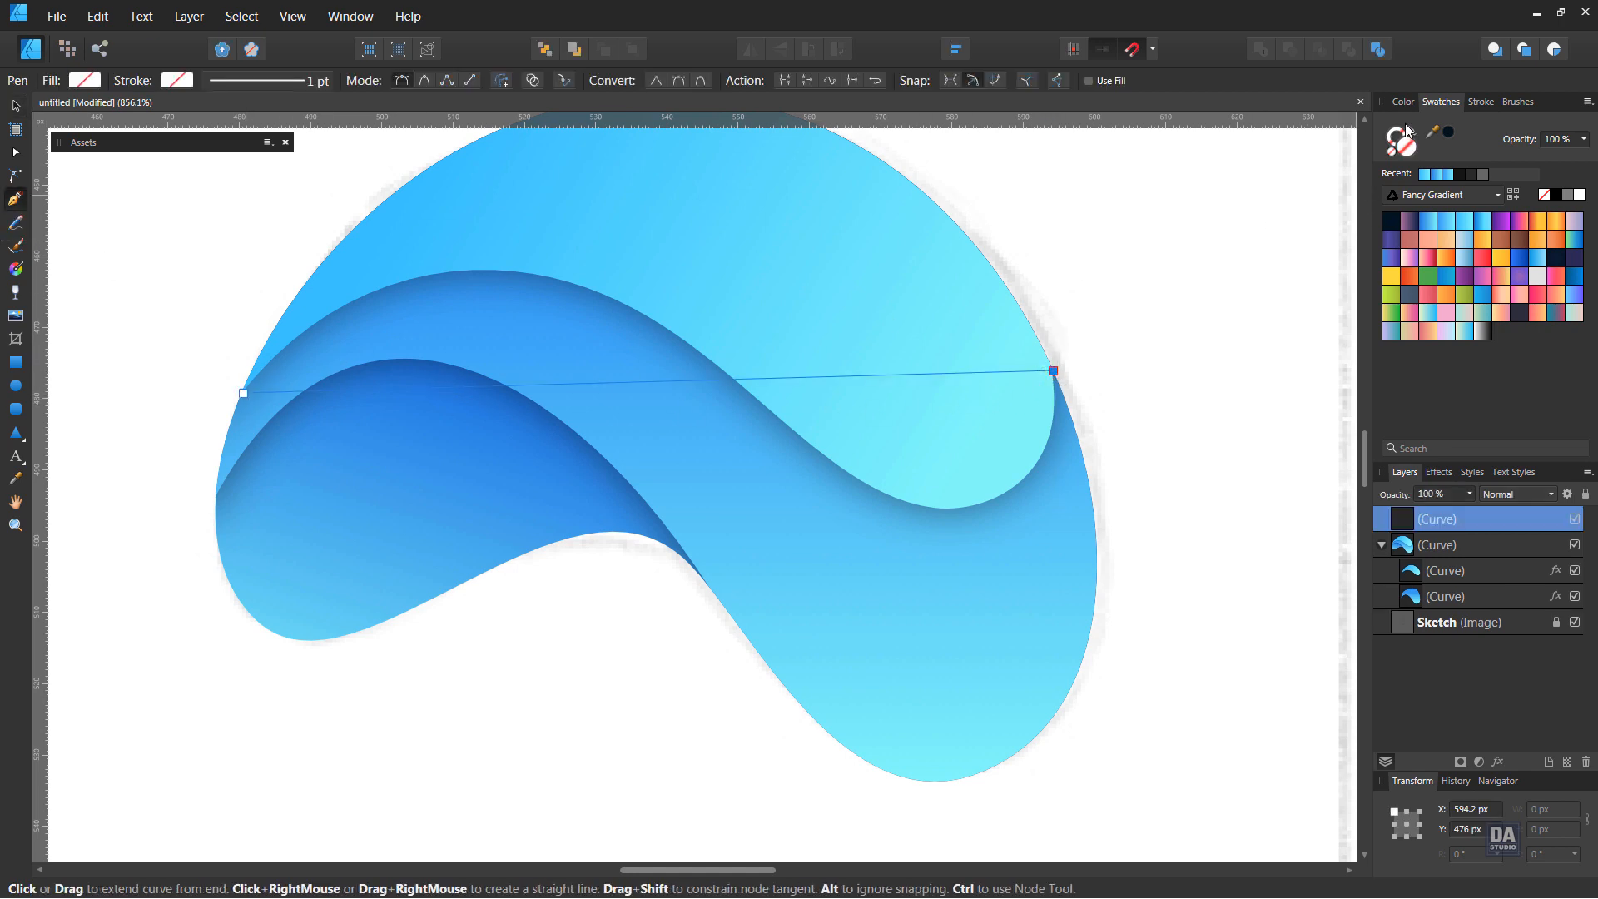
left_click(1579, 195)
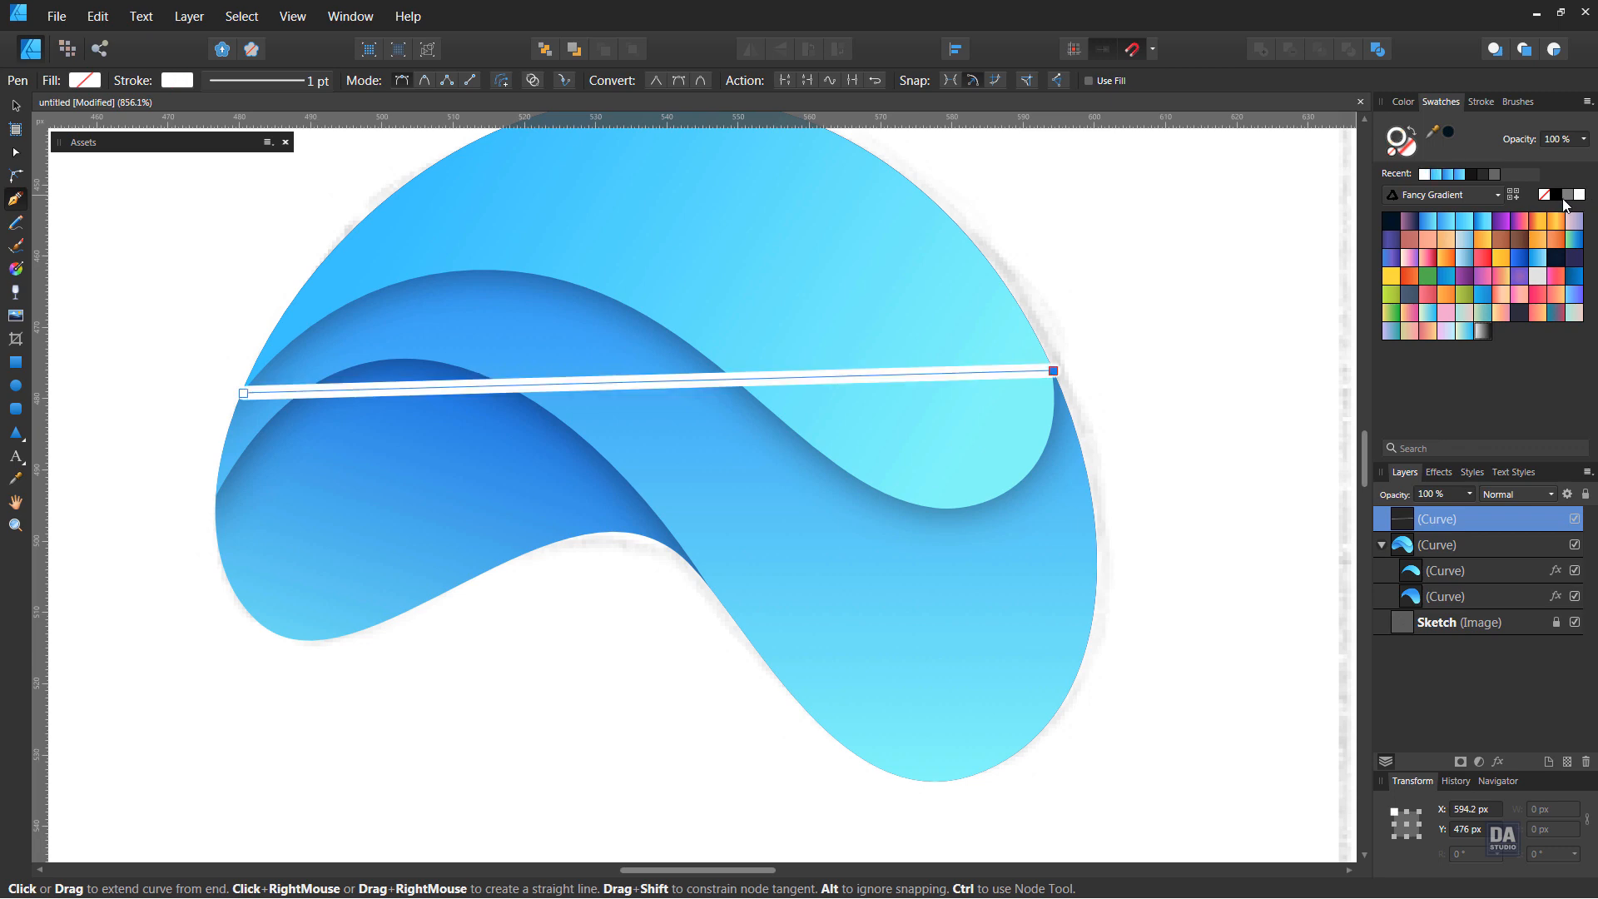
Bend the white line into an S-curve and add a node just past its crest, shaping it along the upper curve's edge
left_click_drag(454, 383, 1037, 767)
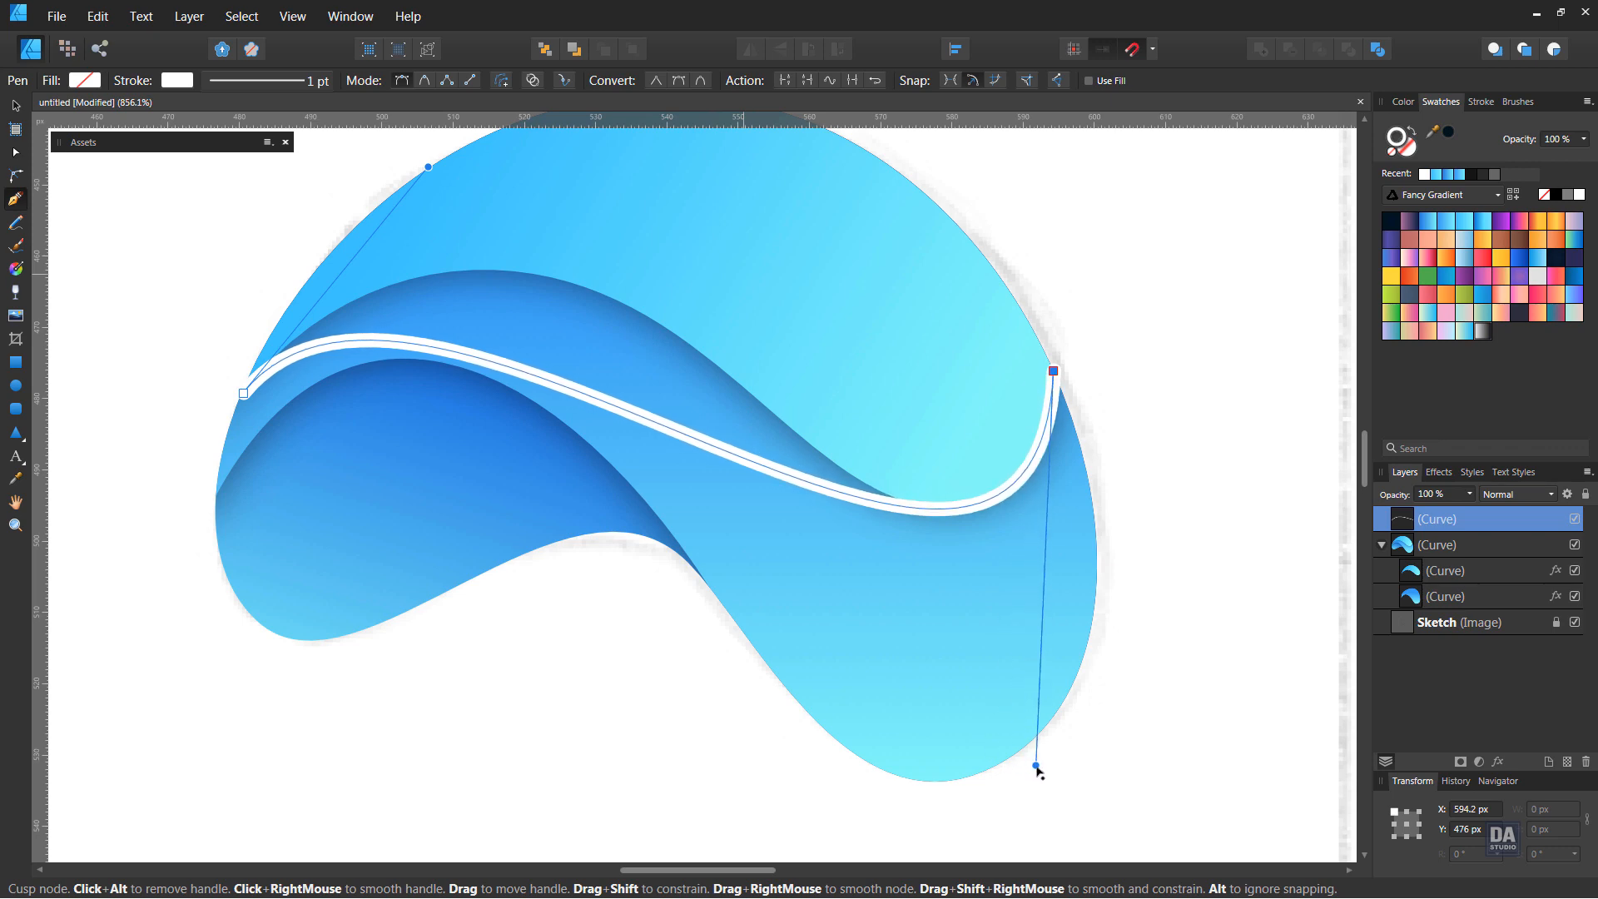
left_click(540, 381)
left_click_drag(539, 380, 566, 289)
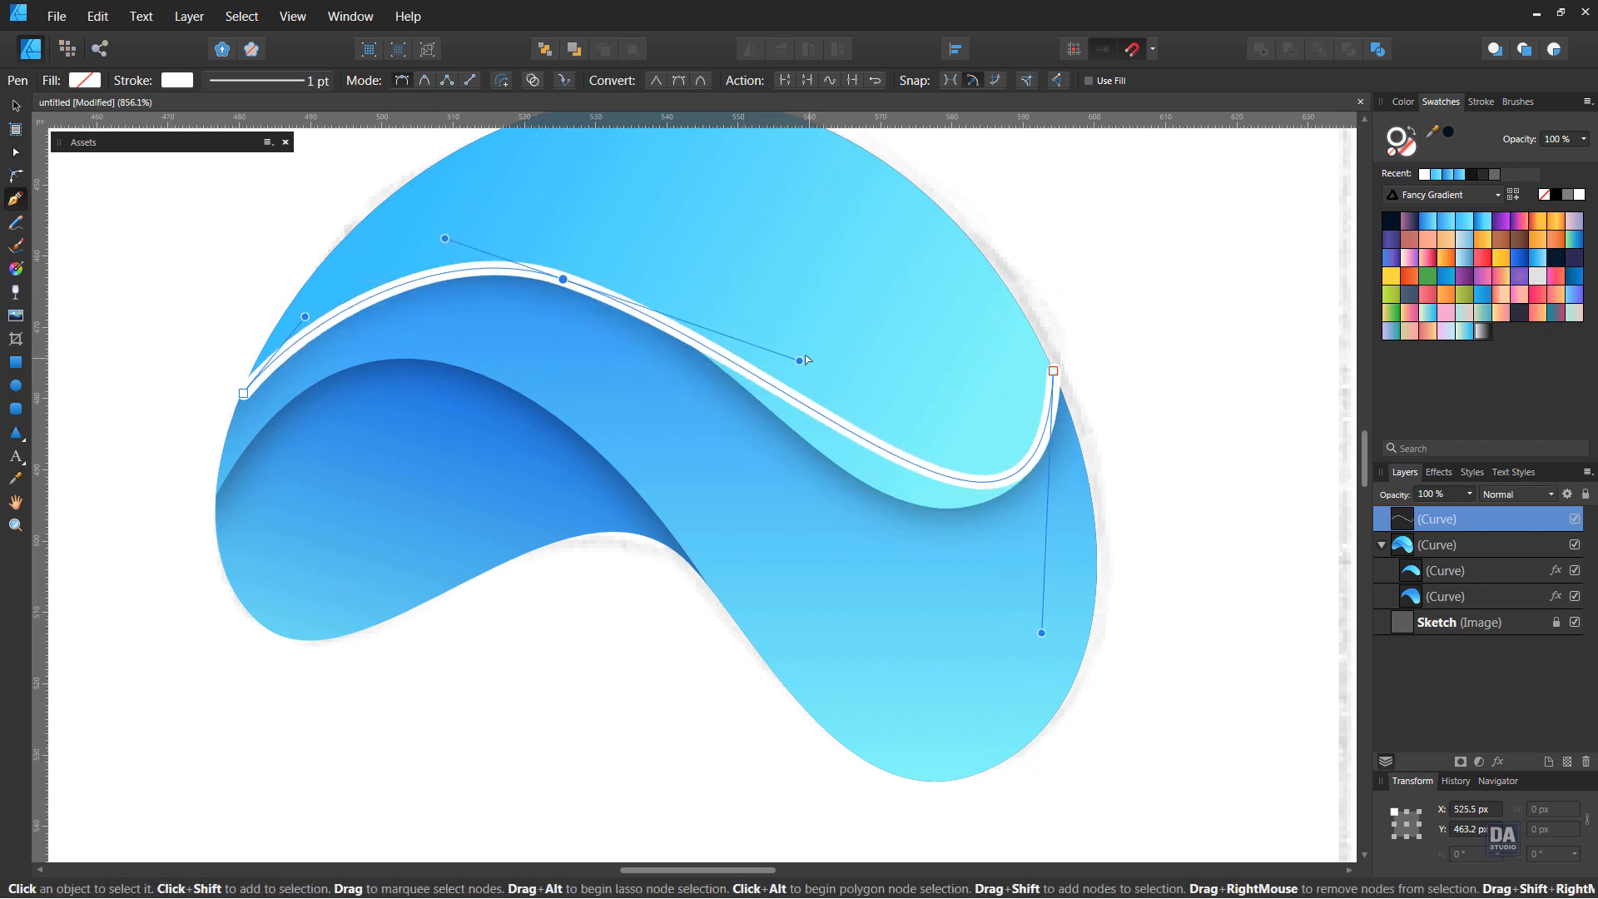
mouse_move(799, 367)
left_mouse_down()
mouse_move(788, 401)
mouse_move(813, 381)
mouse_move(799, 358)
left_mouse_up()
Add a second node on the white curve's descending part and fine-tune the handles to match the upper curve's lower edge
left_click_drag(843, 428, 836, 462)
left_click_drag(660, 312, 671, 309)
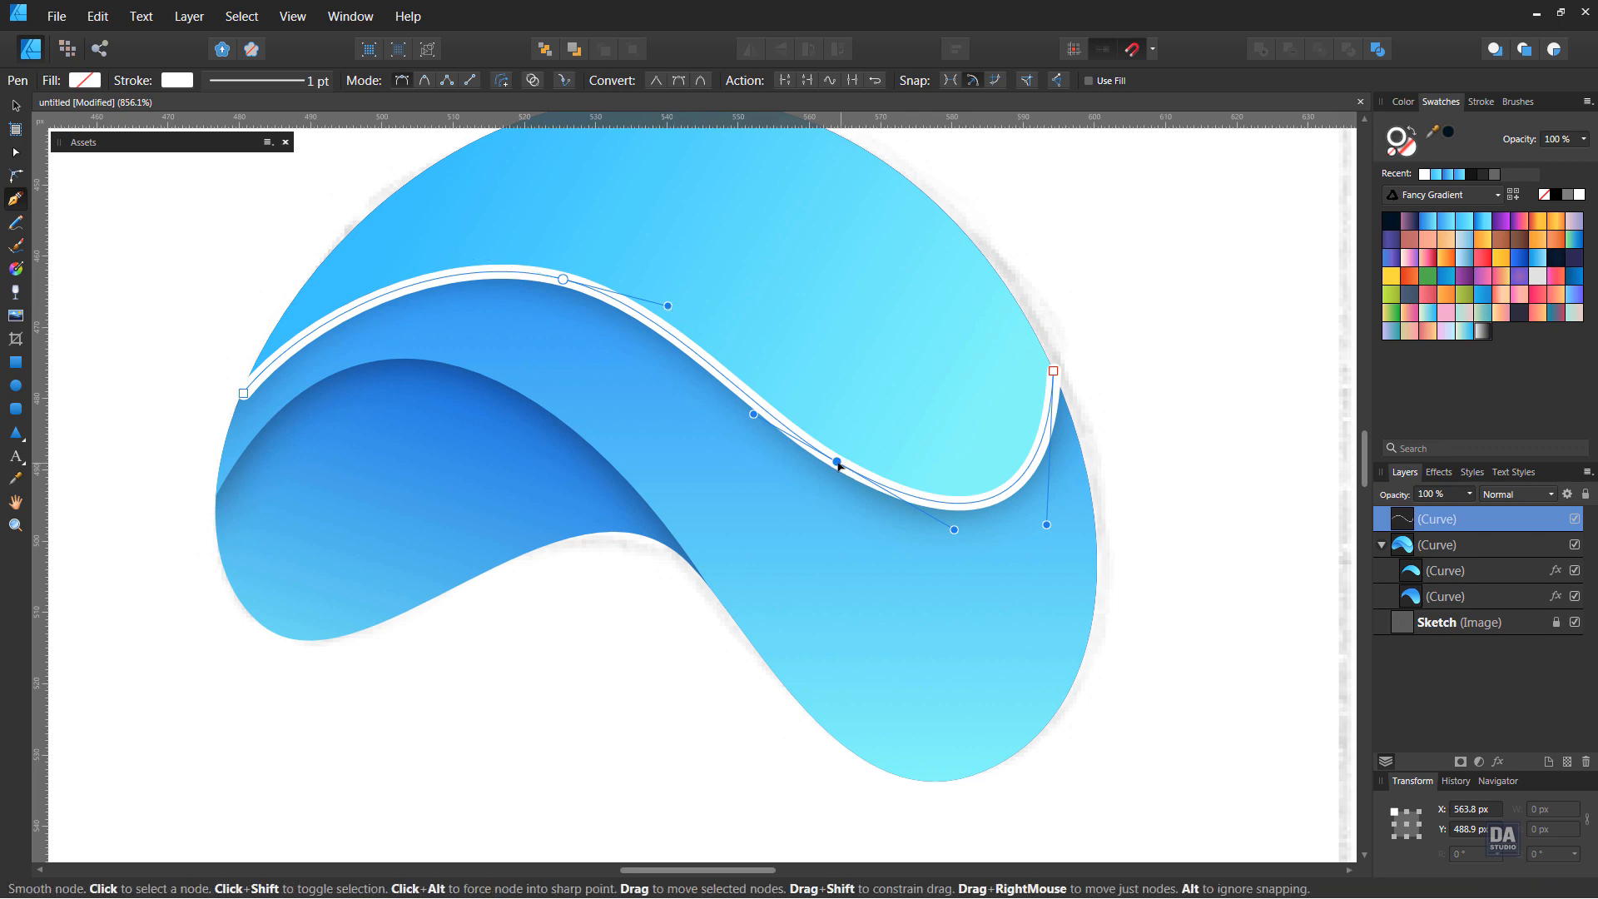
left_click_drag(835, 463, 840, 469)
left_click_drag(1047, 524, 1050, 516)
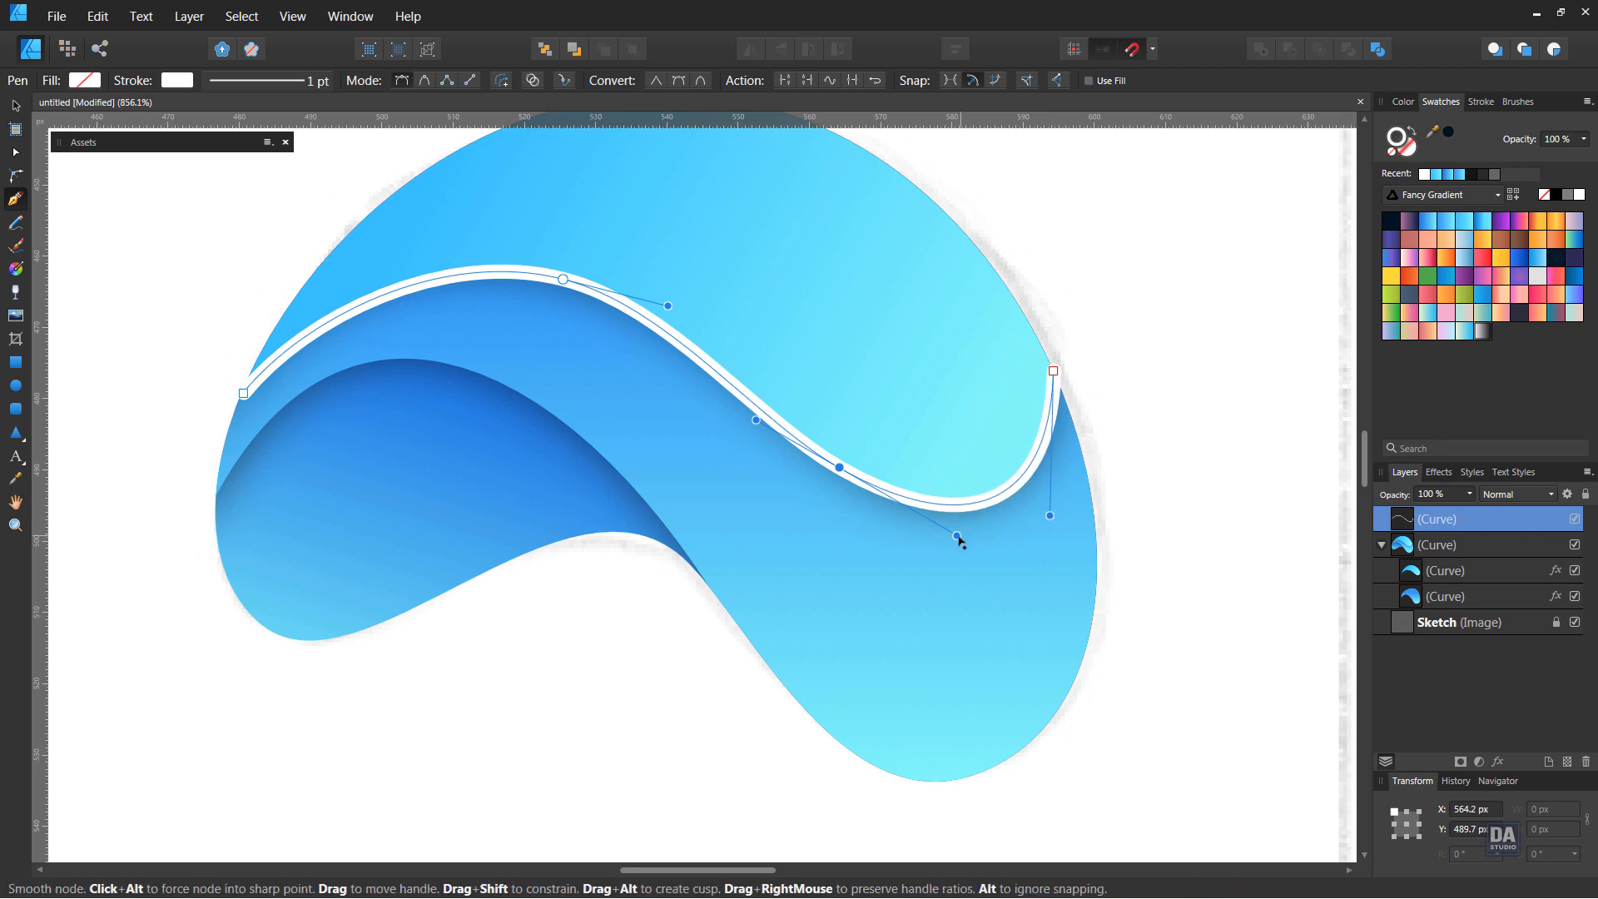
left_click_drag(956, 535, 945, 533)
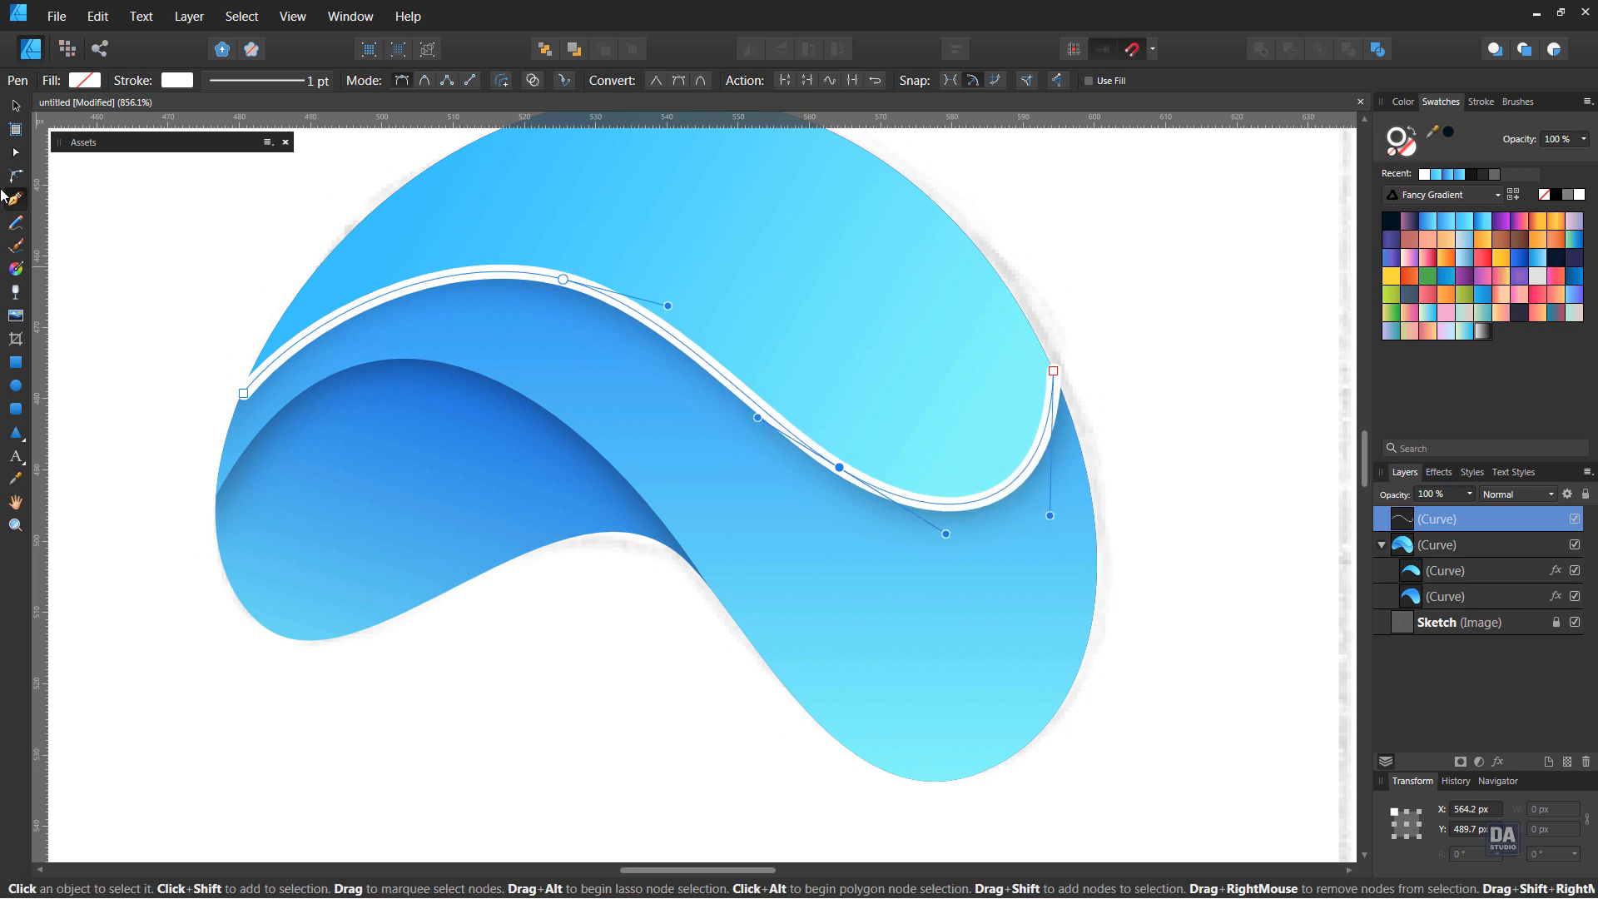
Taper the white curve's stroke with a pressure profile that is full in the middle and zero at both ends
left_click(15, 106)
left_click(1480, 101)
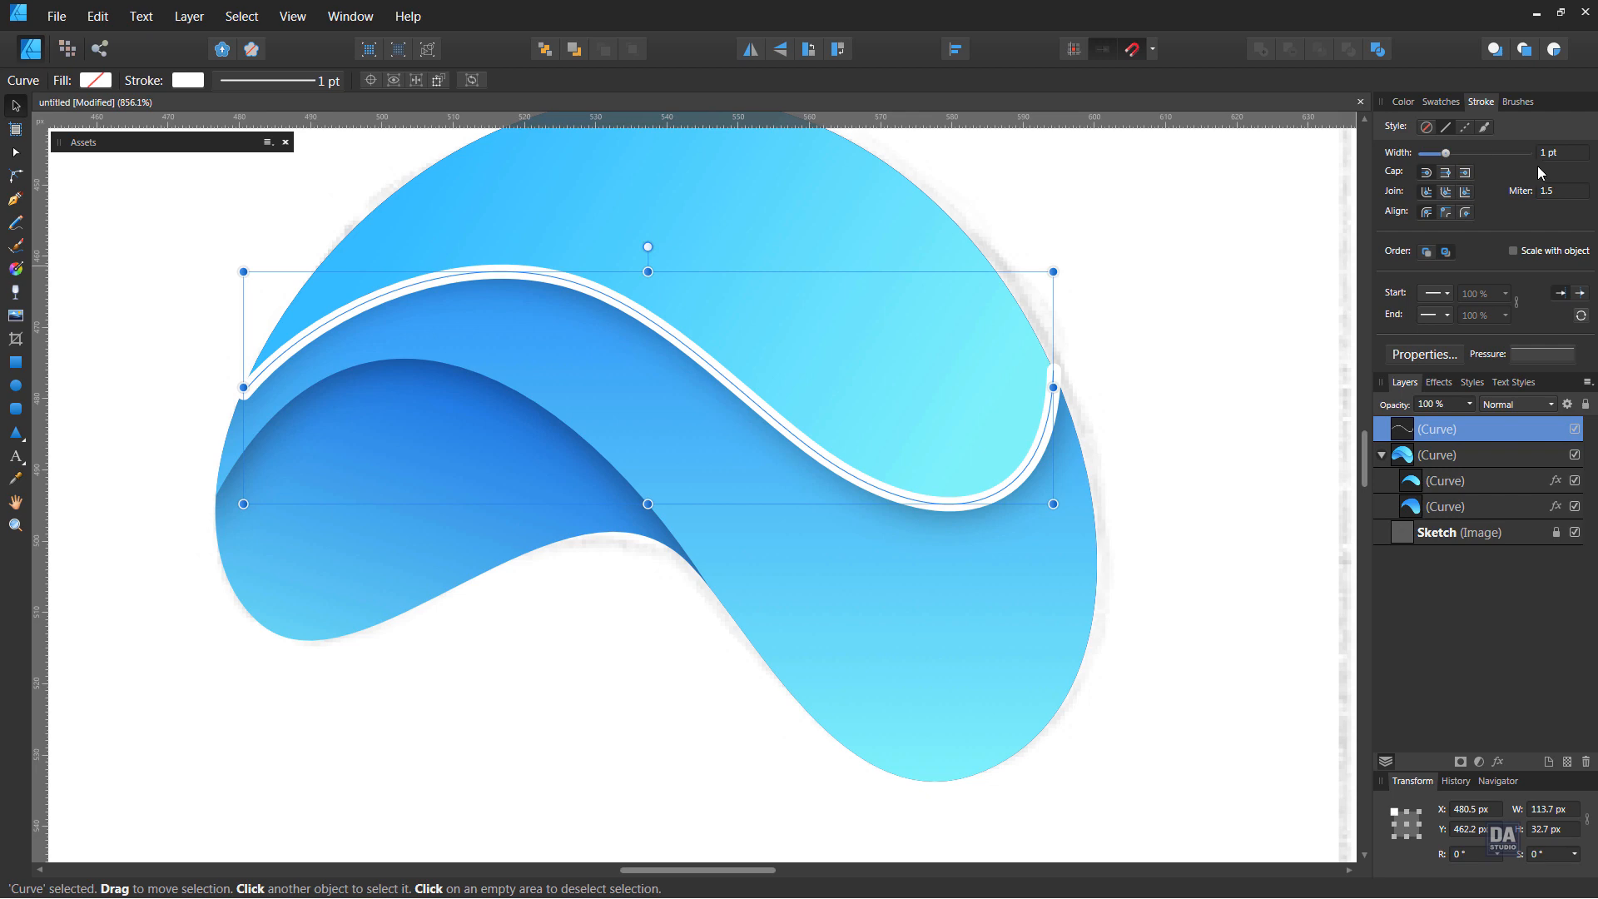
left_click(1550, 357)
left_click(1464, 378)
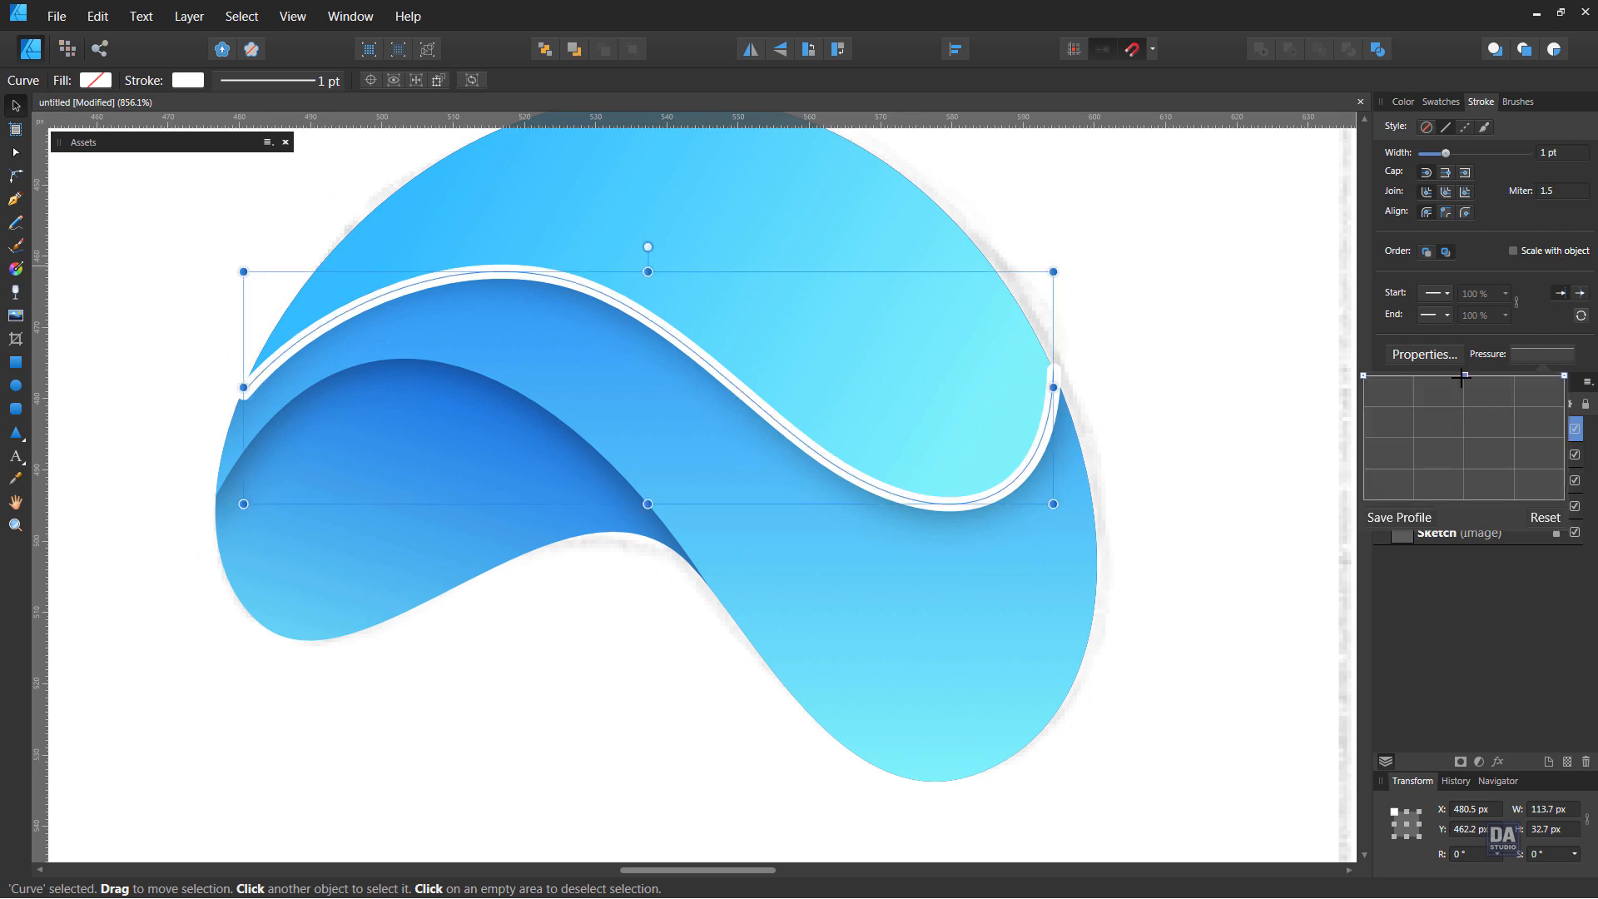
left_click_drag(1363, 376, 1340, 530)
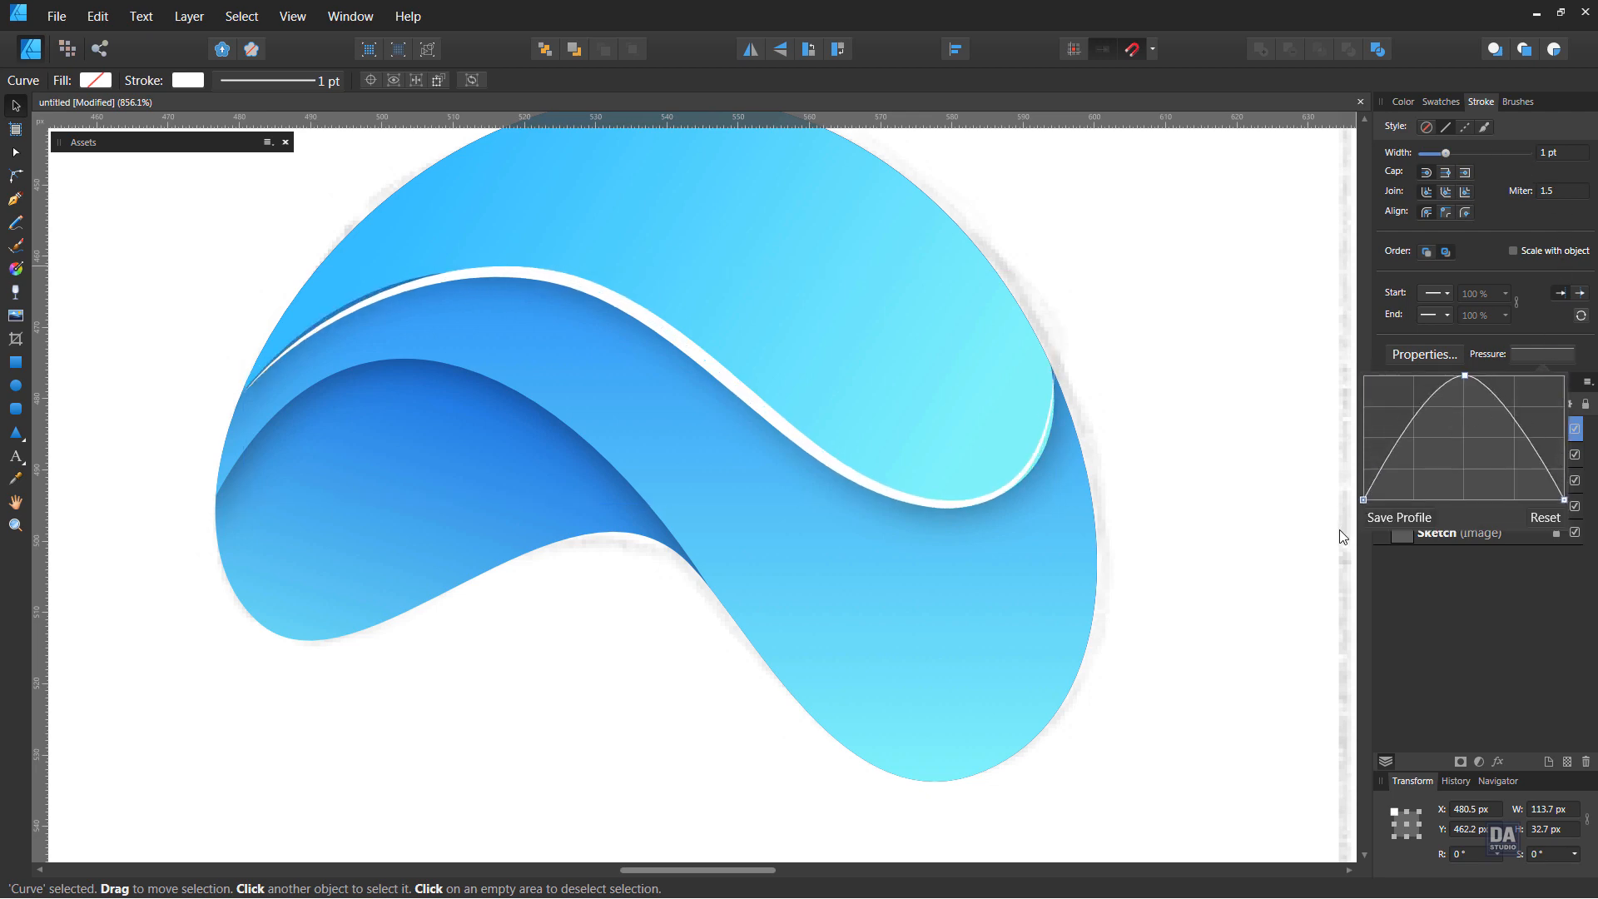
Shift the topmost white curve's lower node away from the copy beneath it, and delete the topmost duplicate curve
key("a")
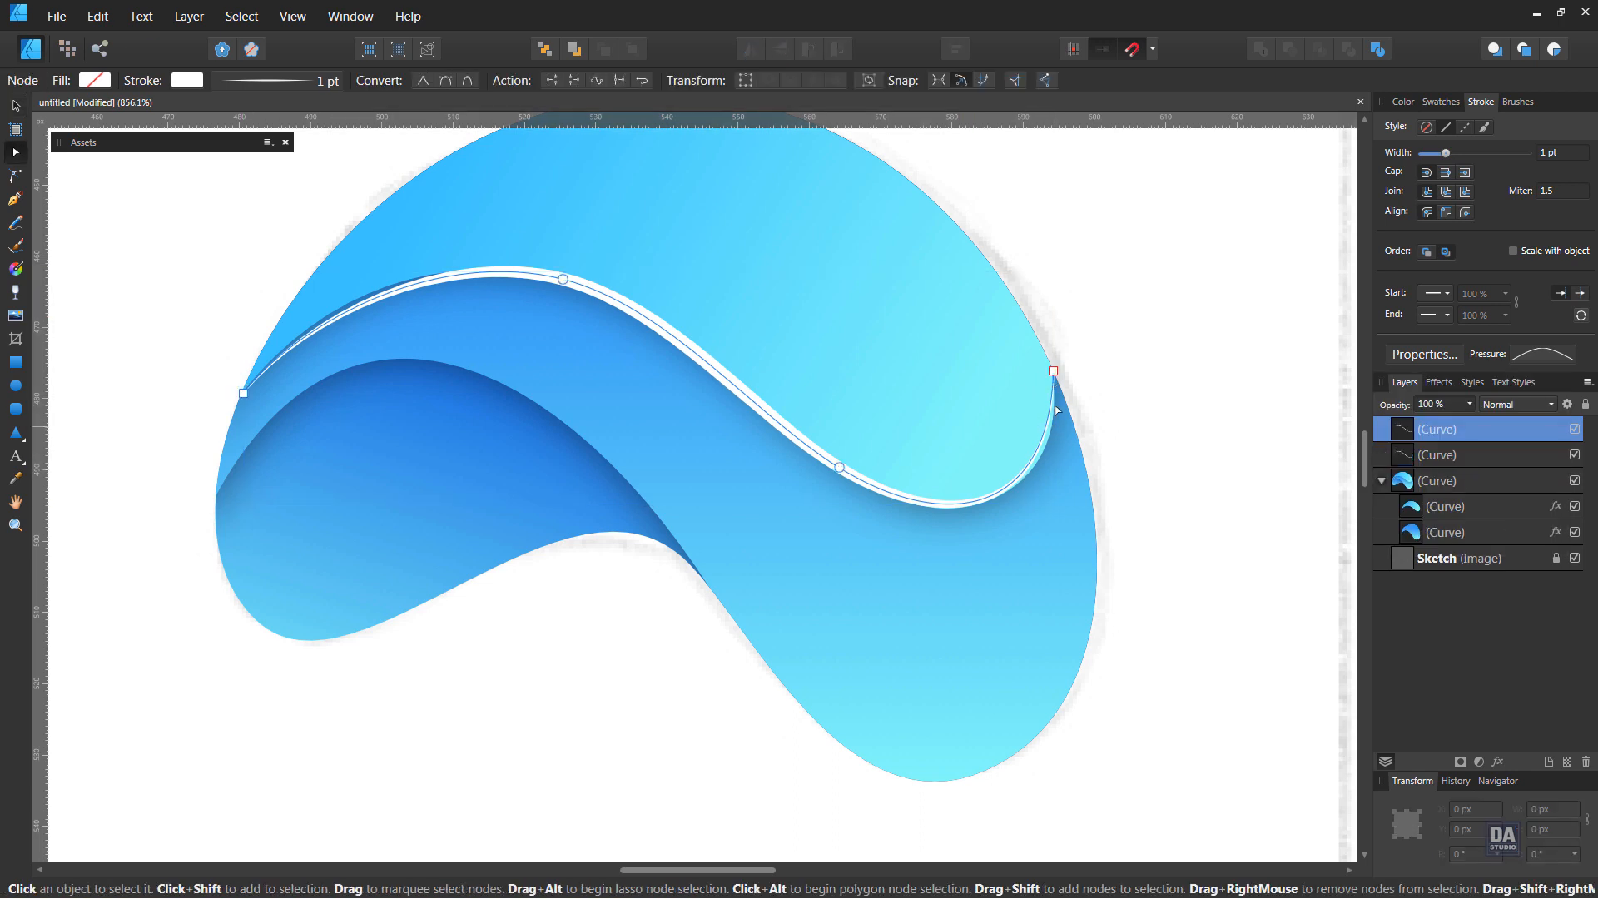
left_click(840, 466)
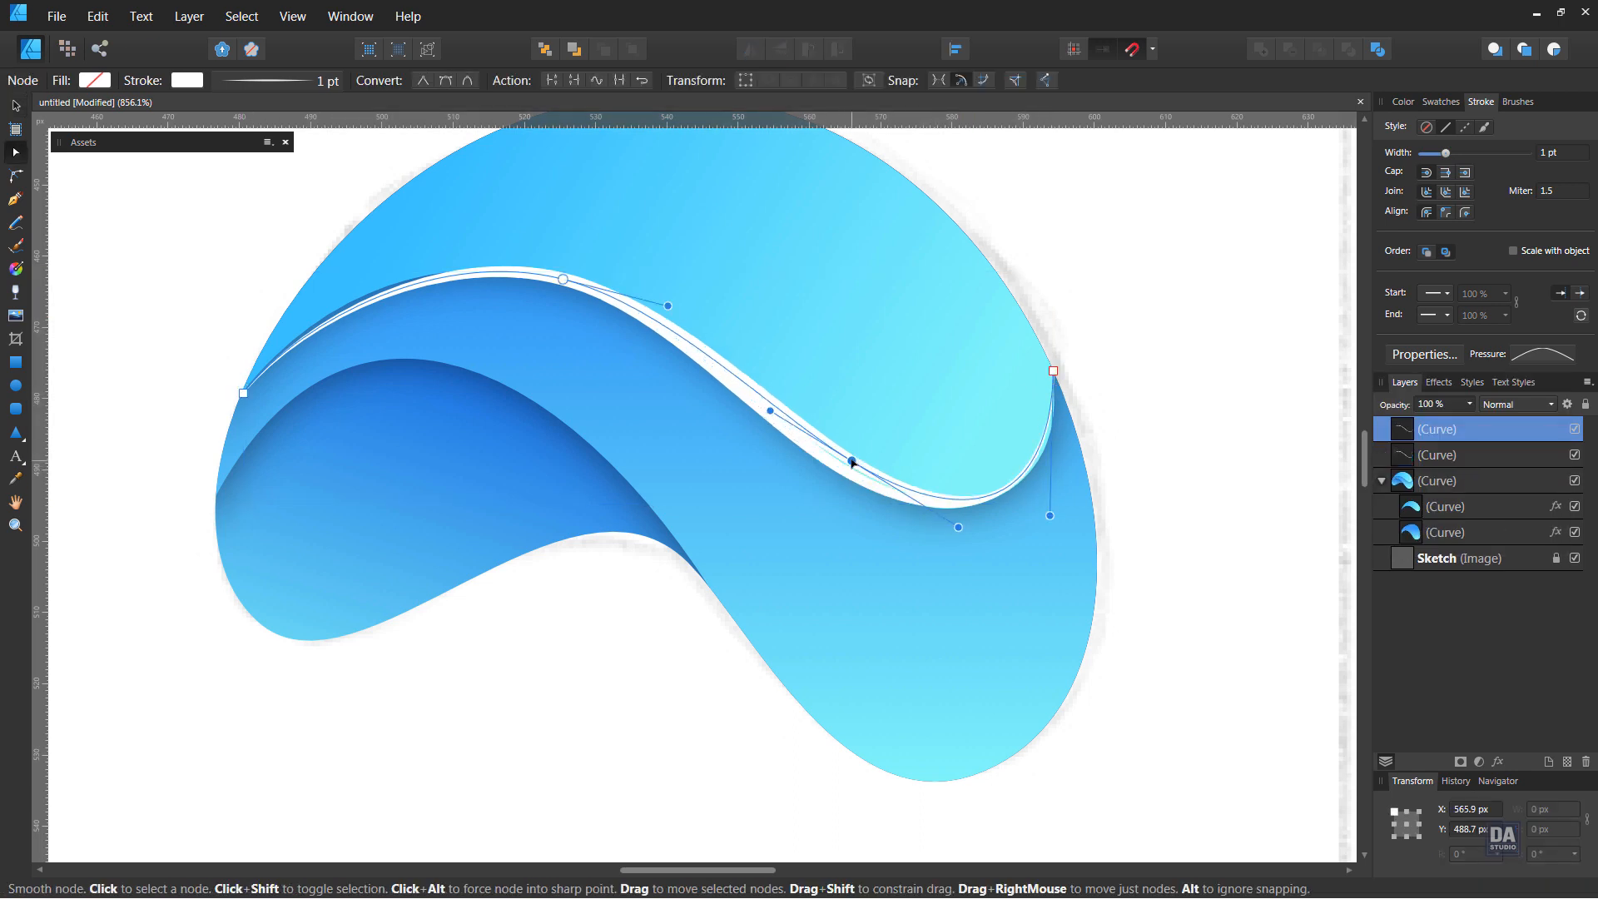
mouse_move(851, 462)
left_mouse_down()
mouse_move(873, 439)
mouse_move(847, 464)
left_mouse_up()
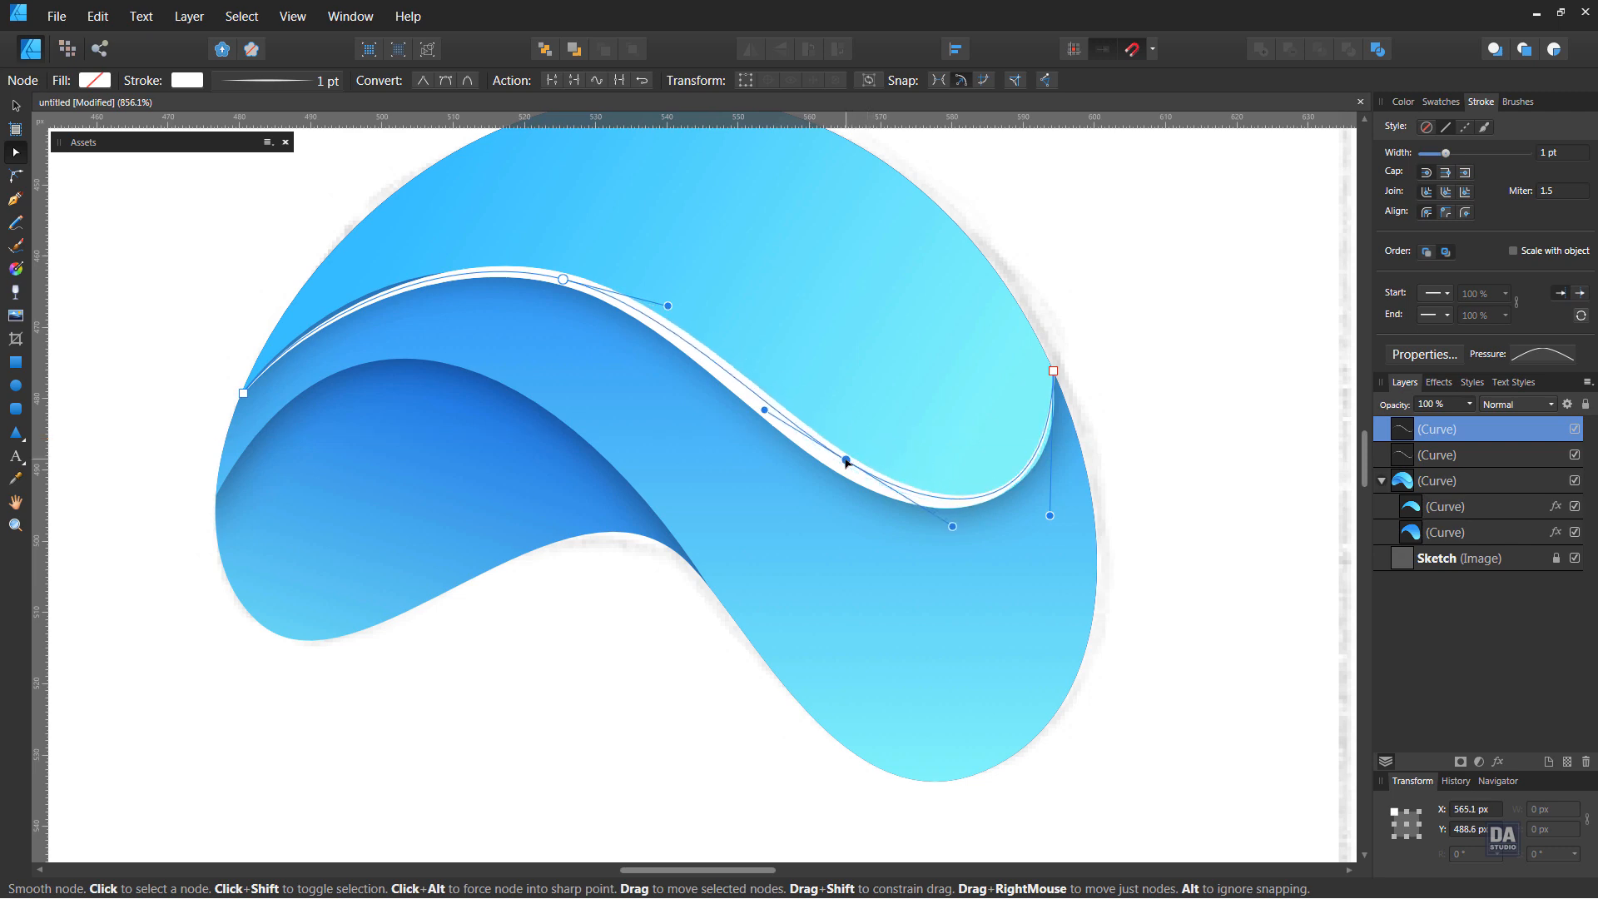
left_click(1430, 453)
left_click(1463, 429)
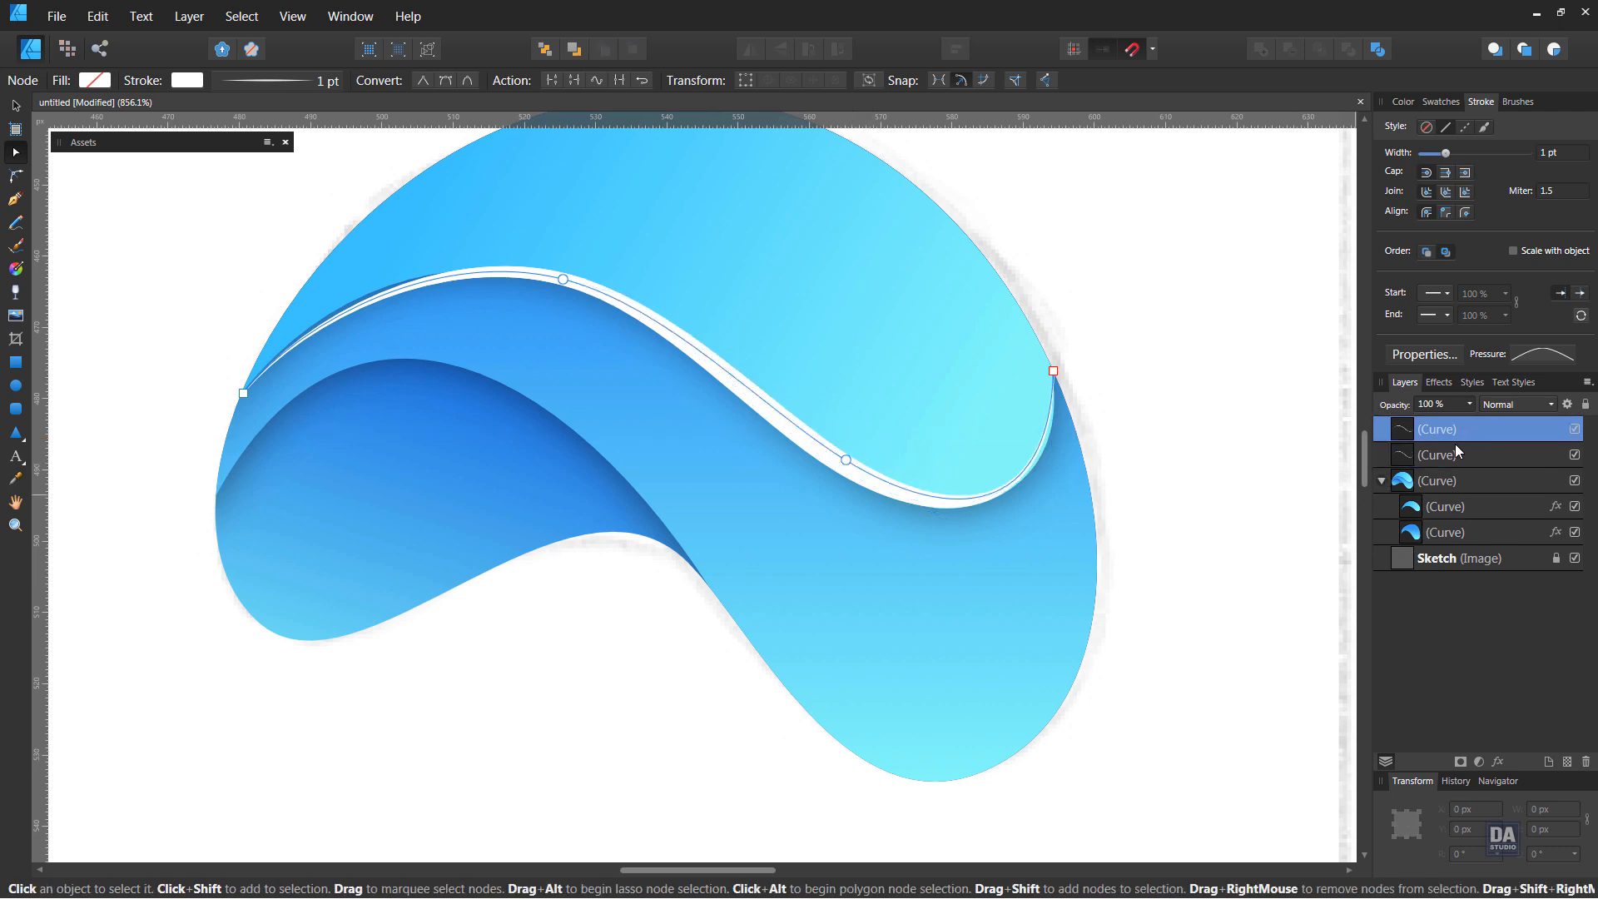
key("Delete")
Nudge the remaining white curve's lower node and adjust its handles and the right end's handle to follow the upper curve's edge
left_click(1445, 434)
left_click(839, 468)
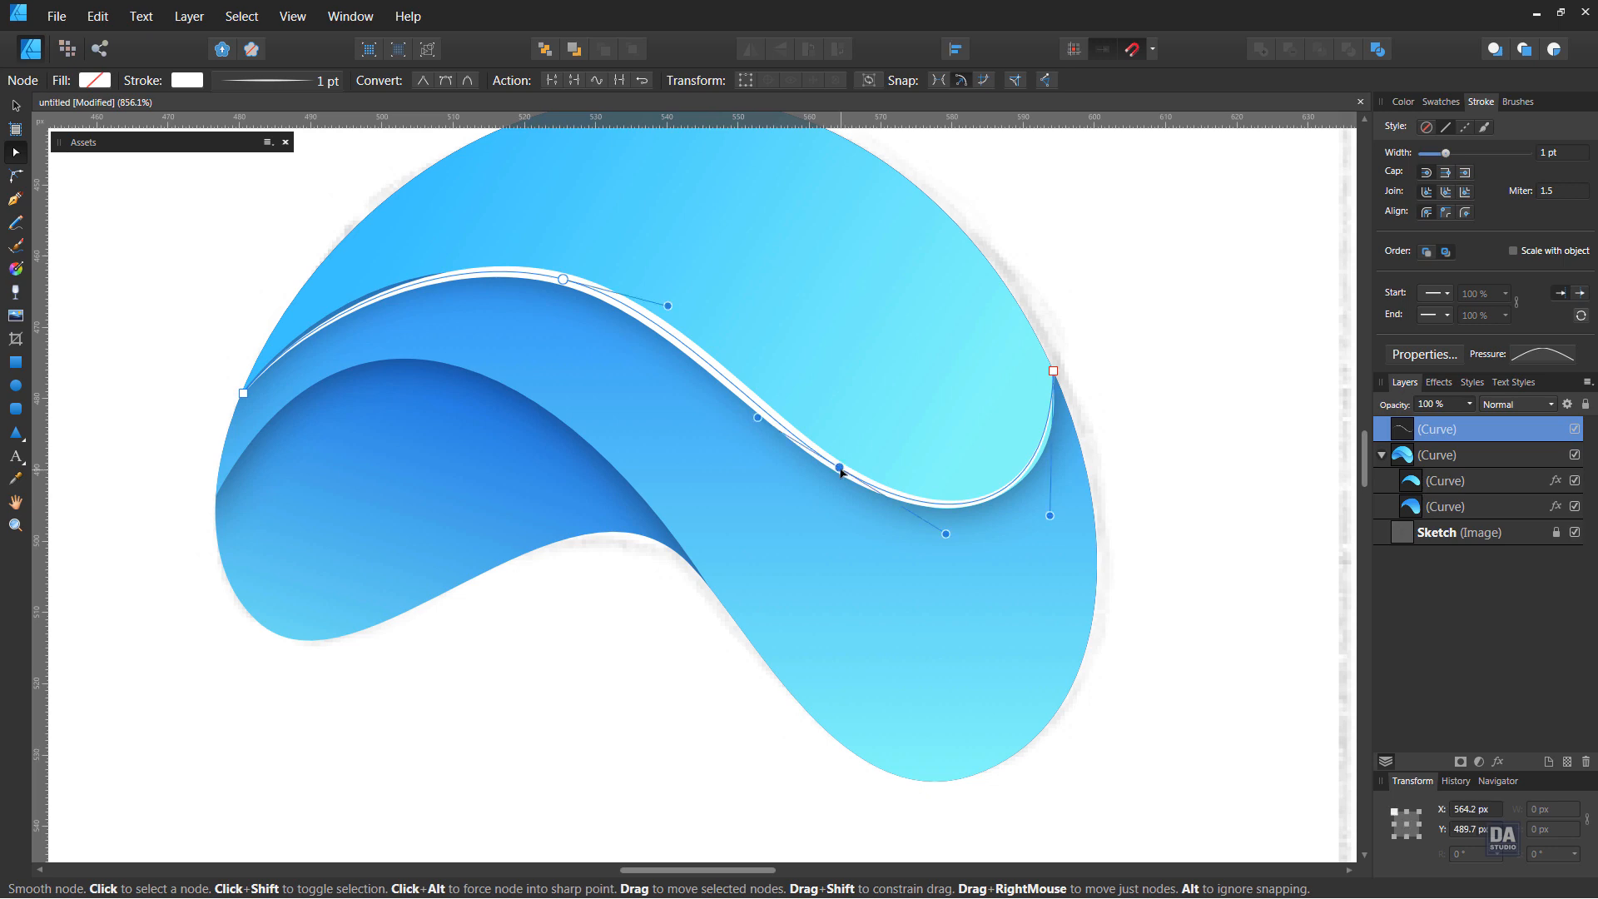
left_click_drag(841, 471, 849, 471)
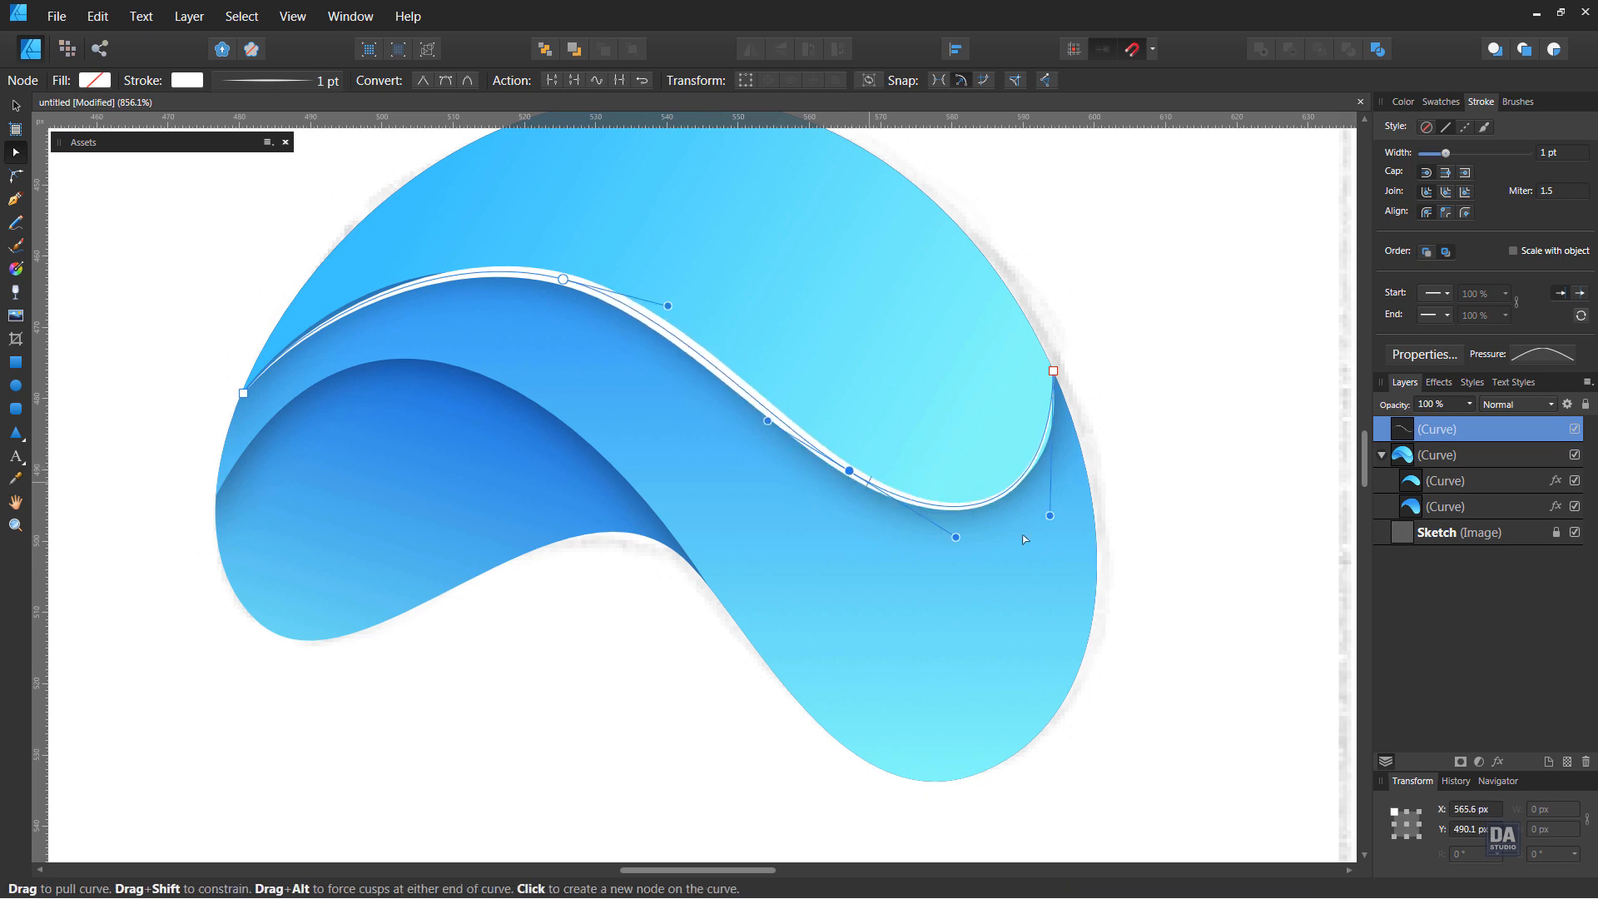
left_click_drag(1050, 513, 1065, 502)
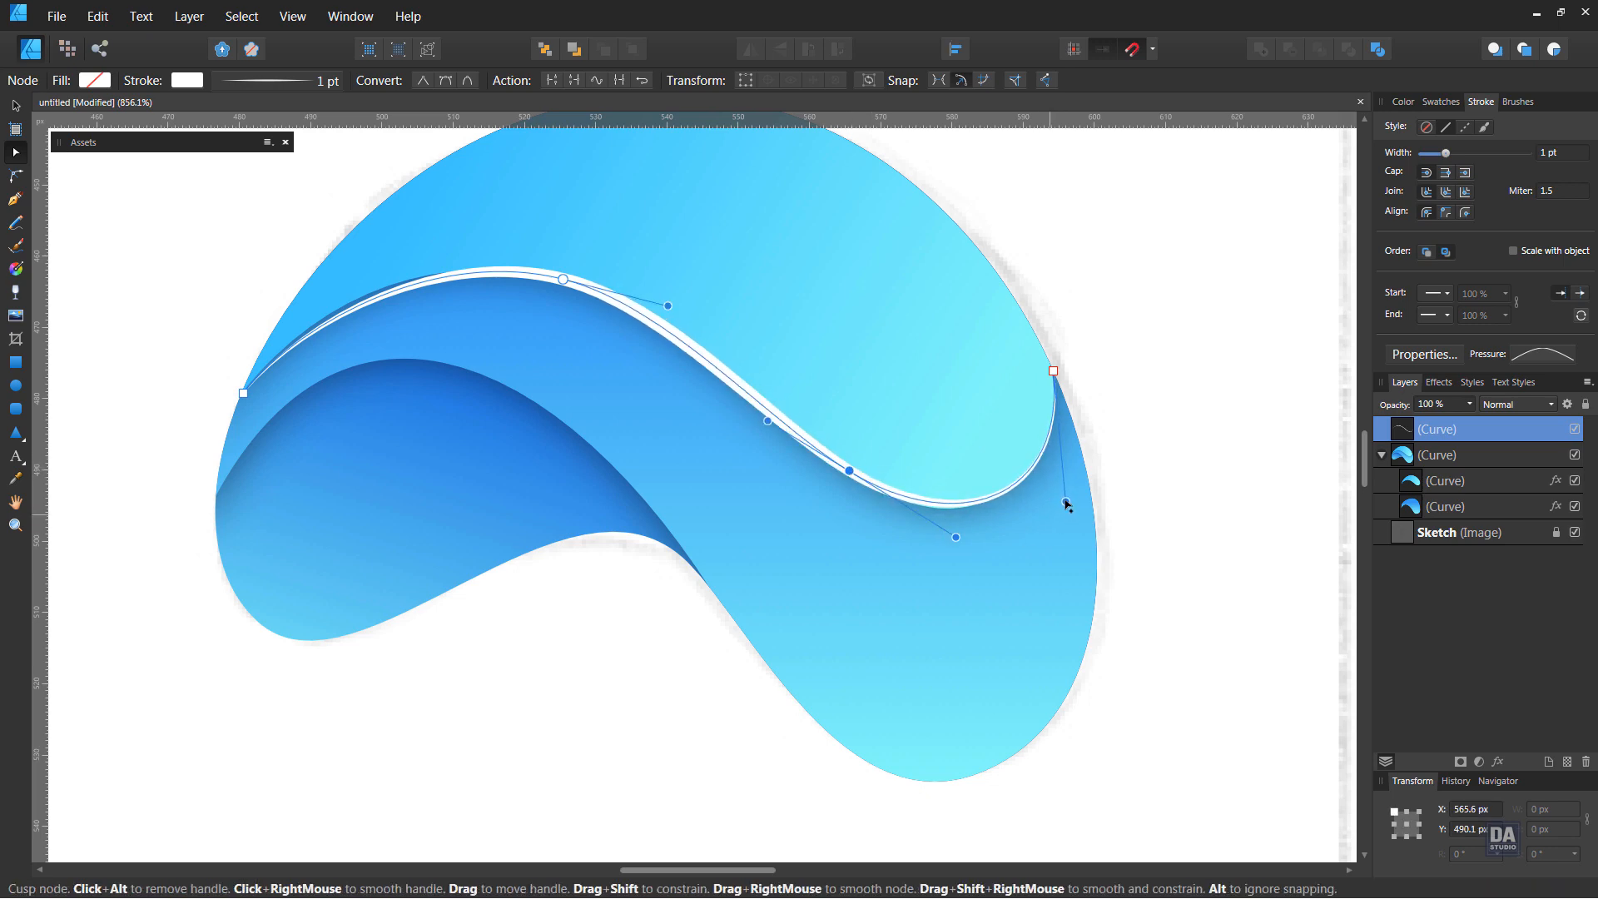
left_click_drag(957, 542, 956, 544)
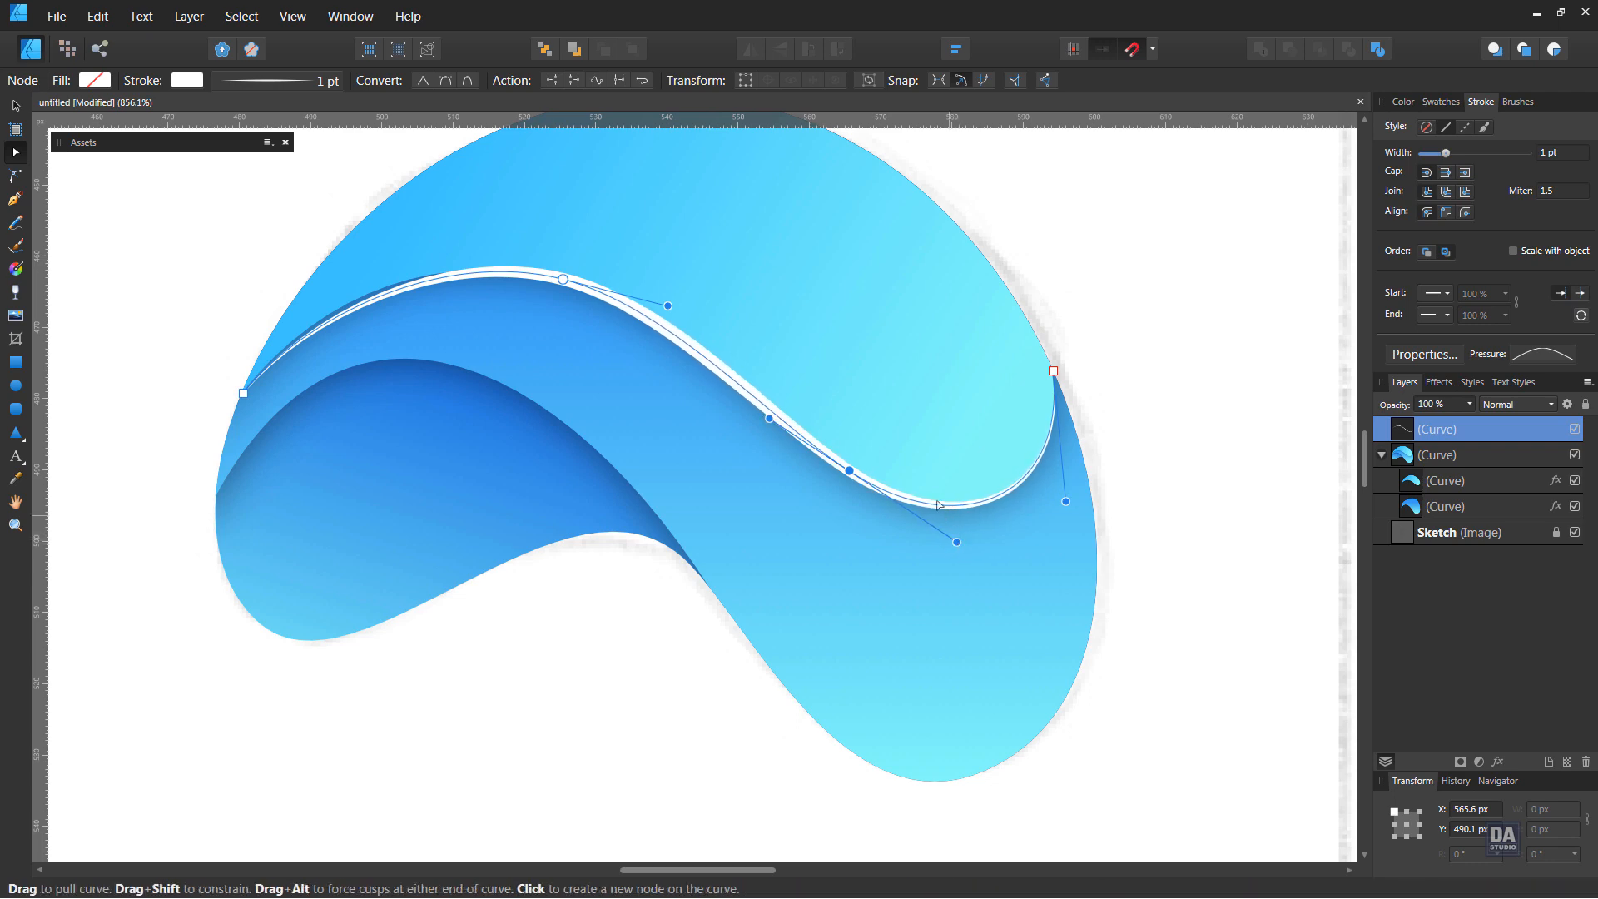
Adjust the handle at the white curve's left end to cover the dark edge, and set the stroke width to 1.1 pt
left_click(243, 392)
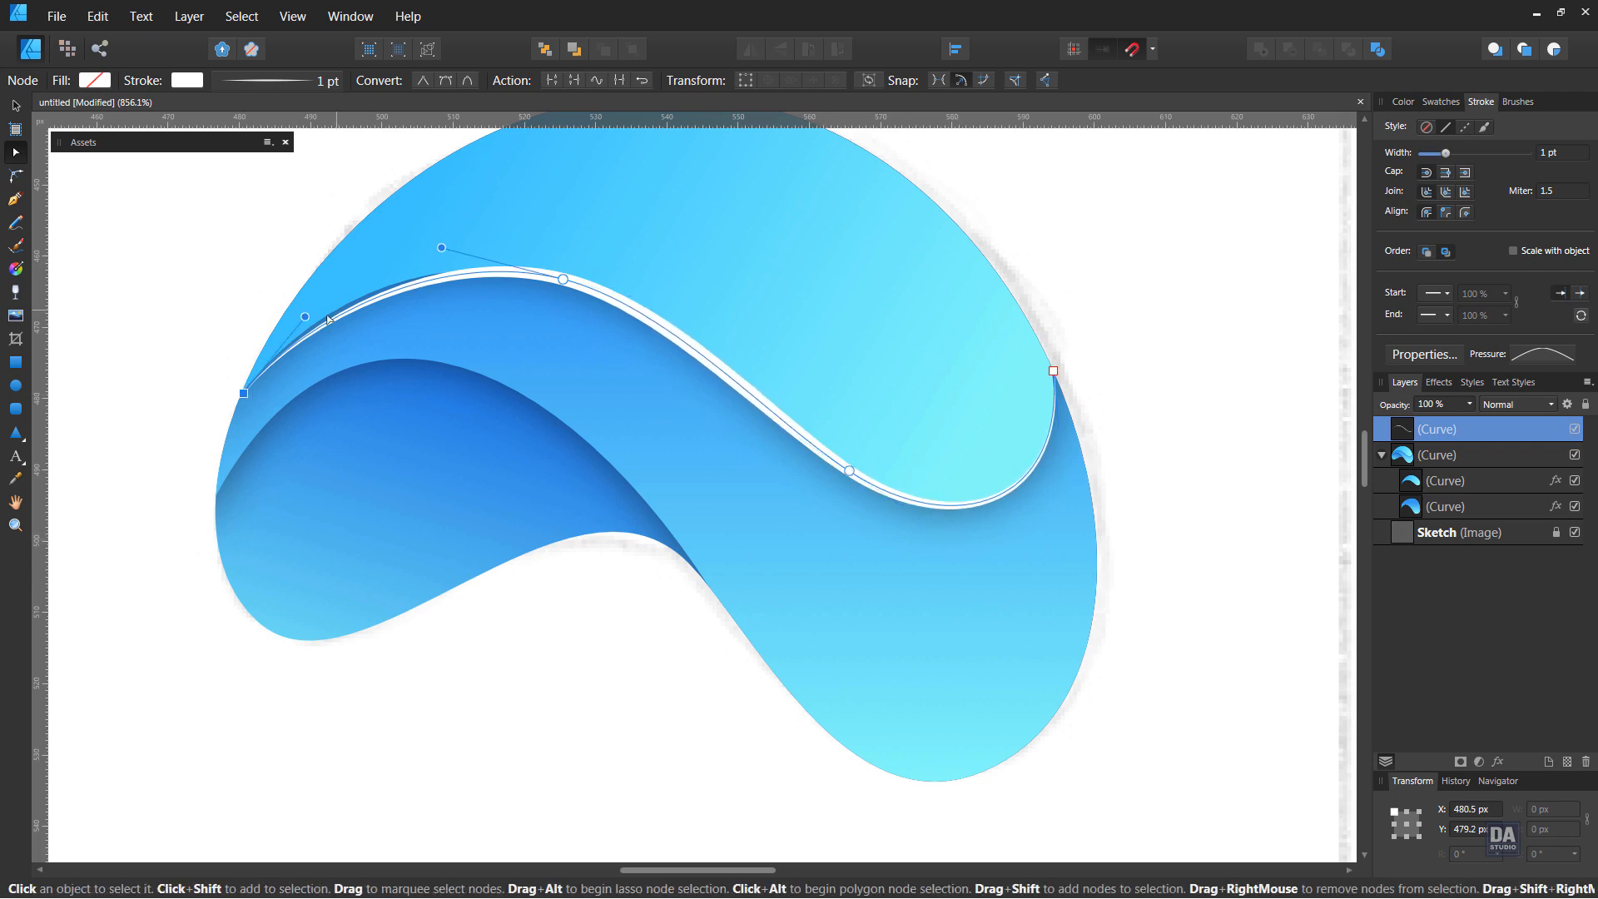
left_click_drag(304, 316, 293, 312)
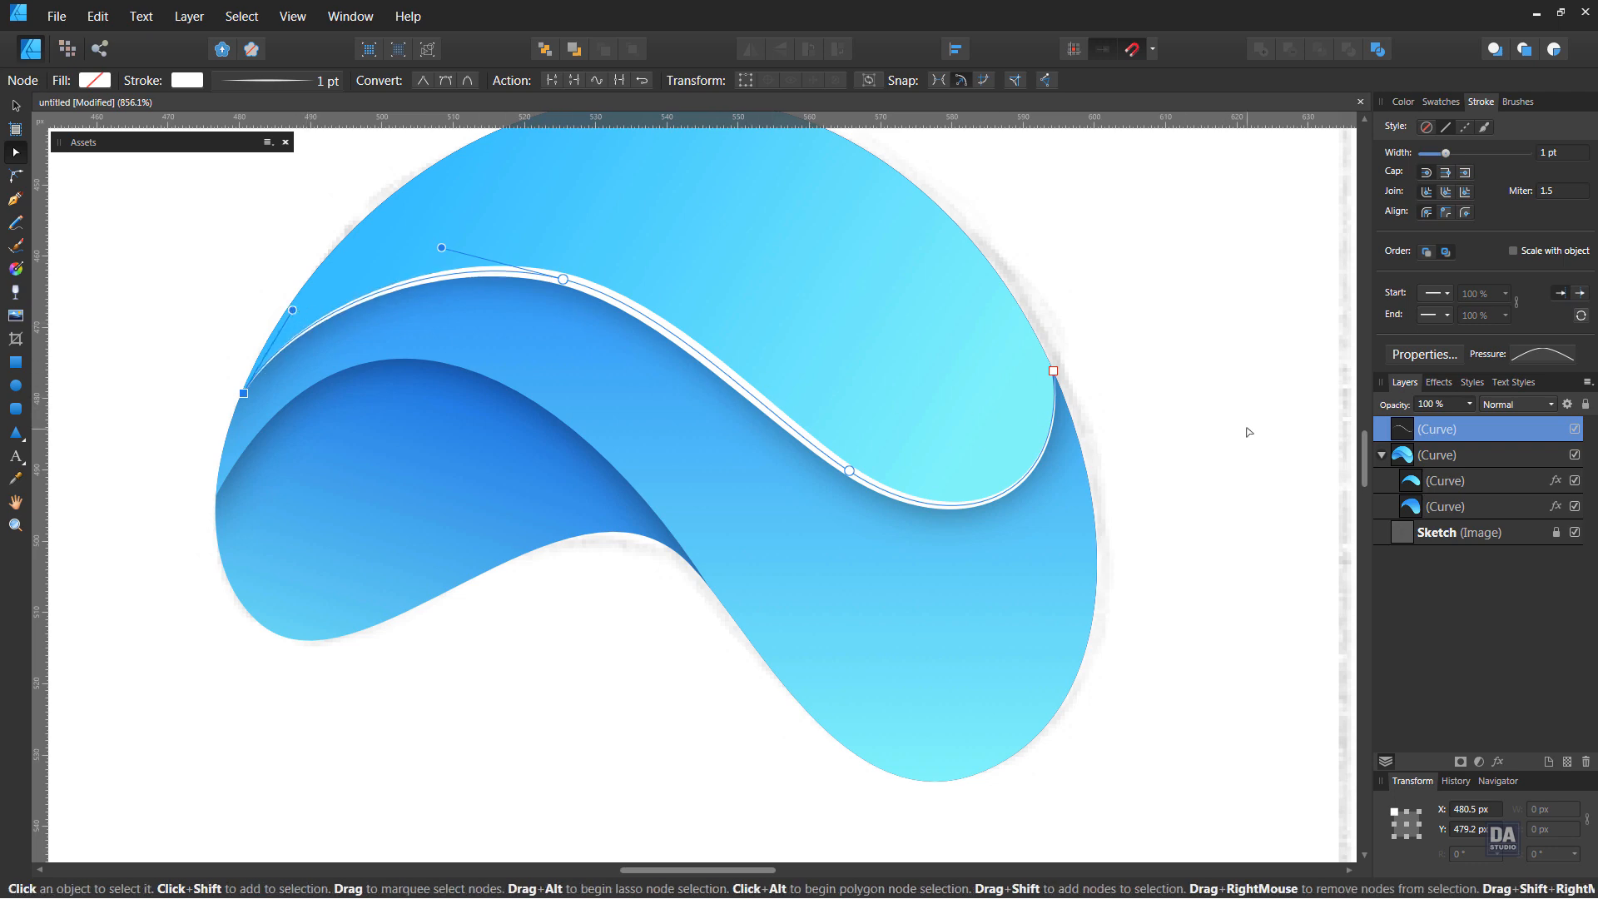
scroll(1556, 158, "up", 2)
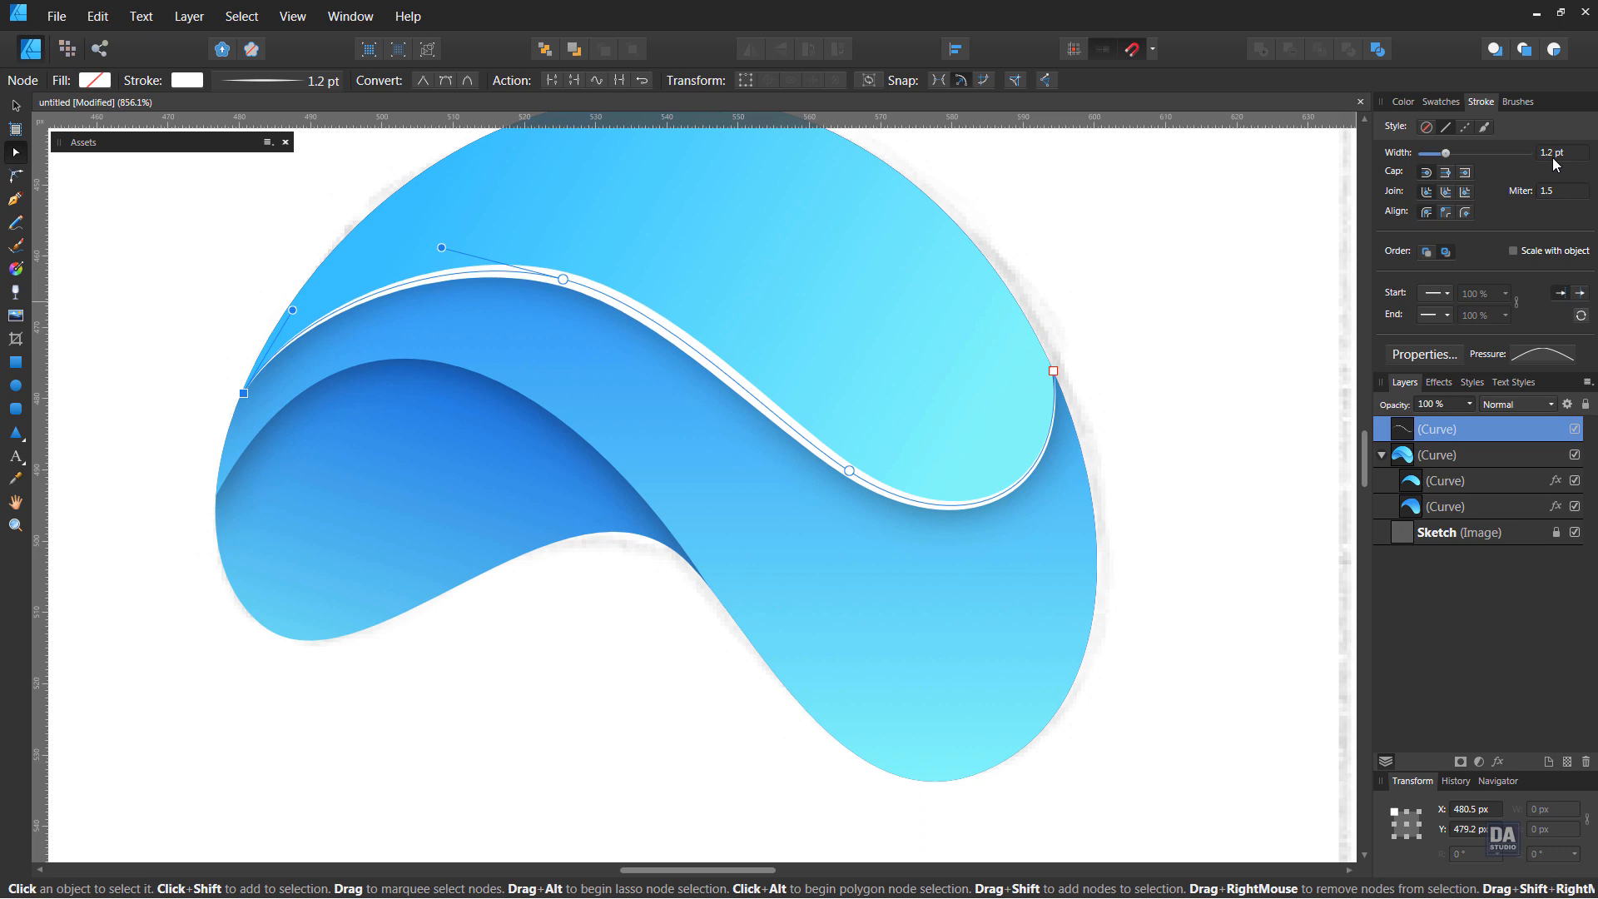
scroll(1555, 162, "down", 1)
left_click(19, 106)
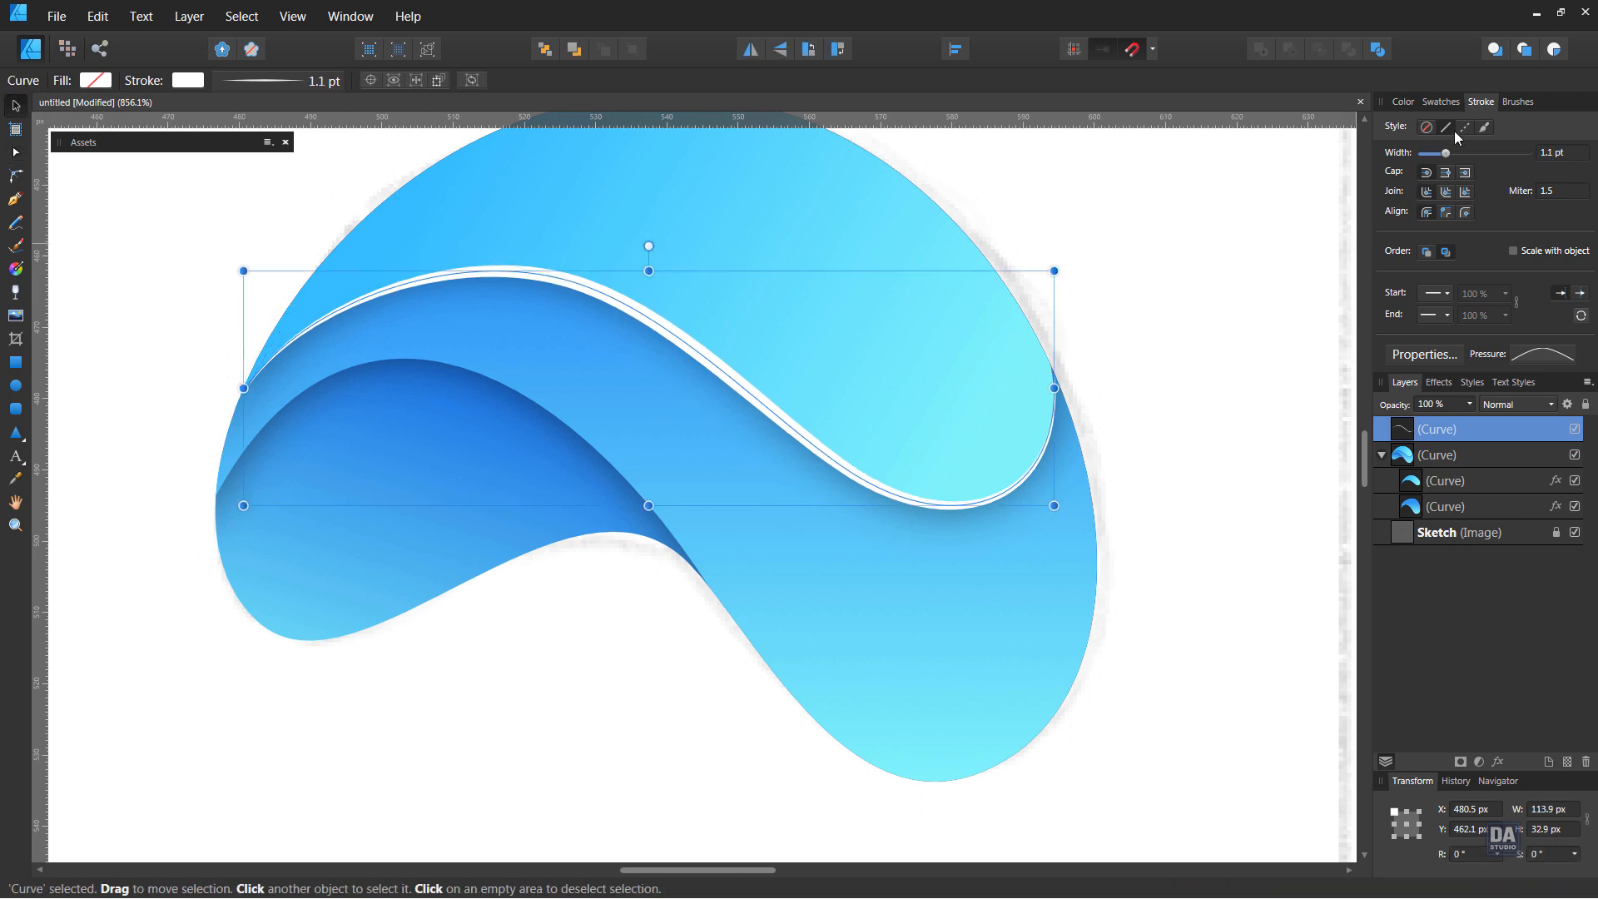
Apply the White To Transparent gradient to the curve's stroke and change the gradient type to Elliptical
left_click(1441, 102)
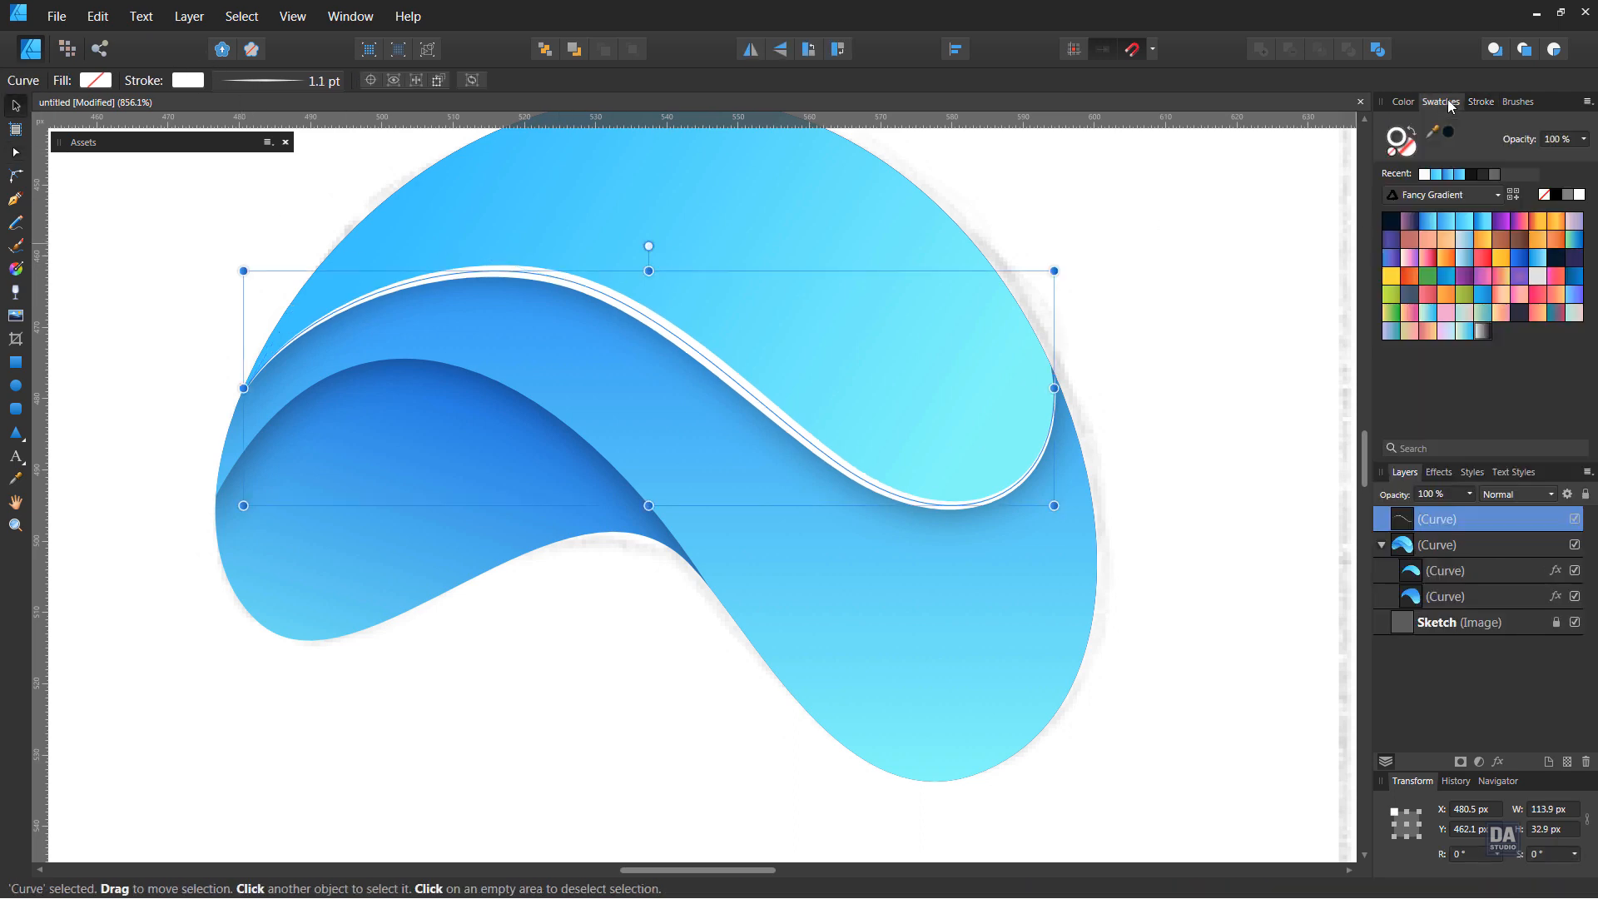
left_click(1480, 335)
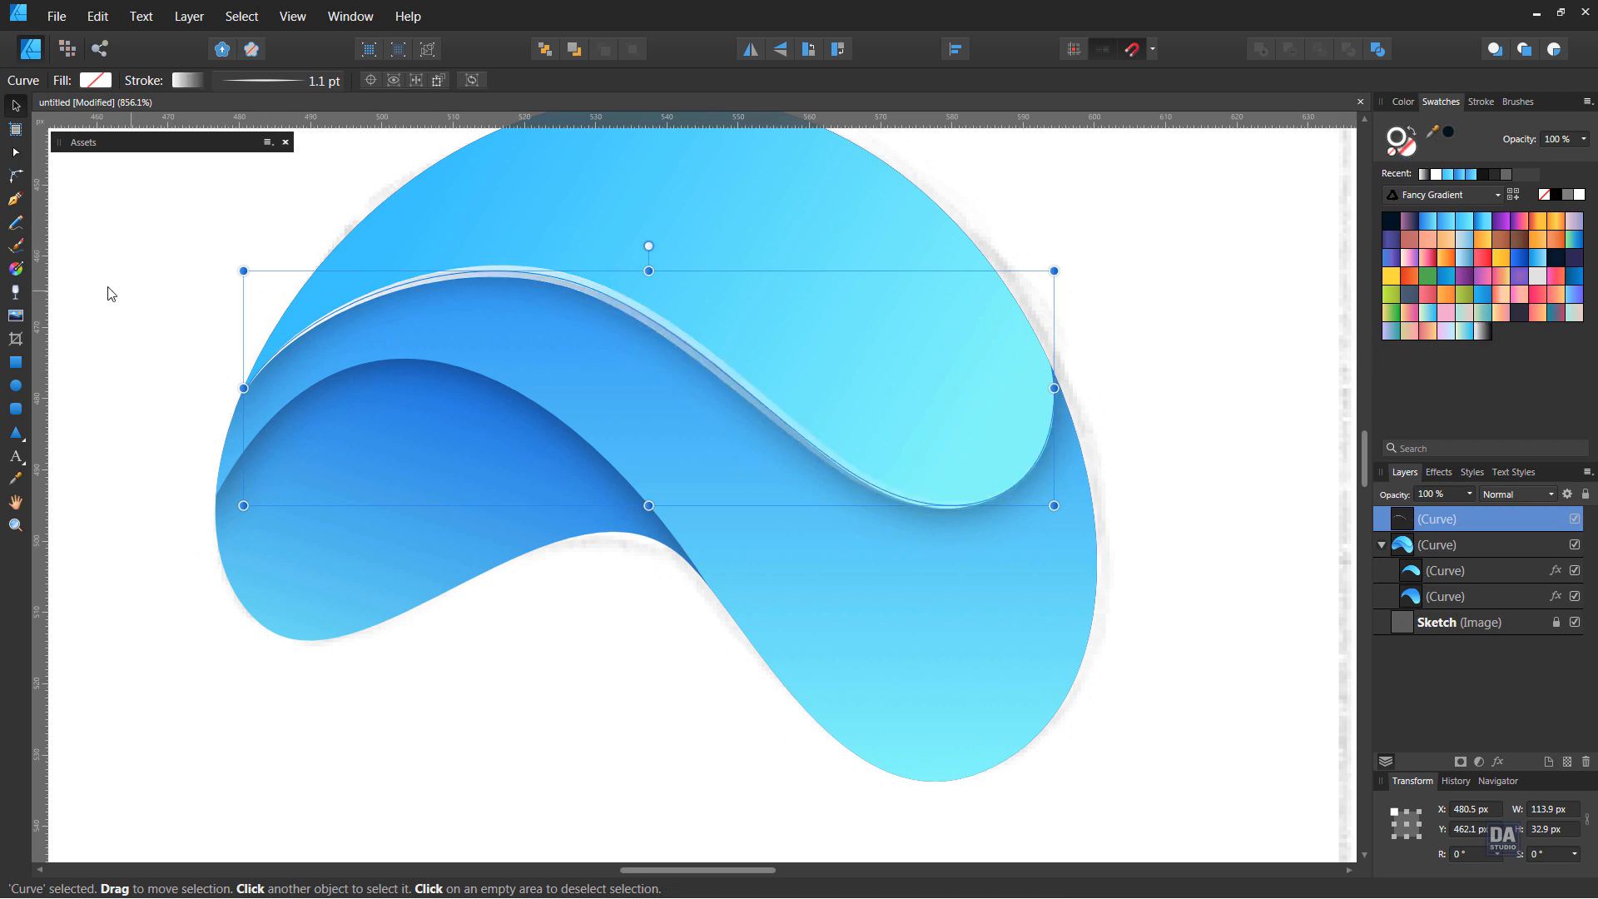
left_click(184, 81)
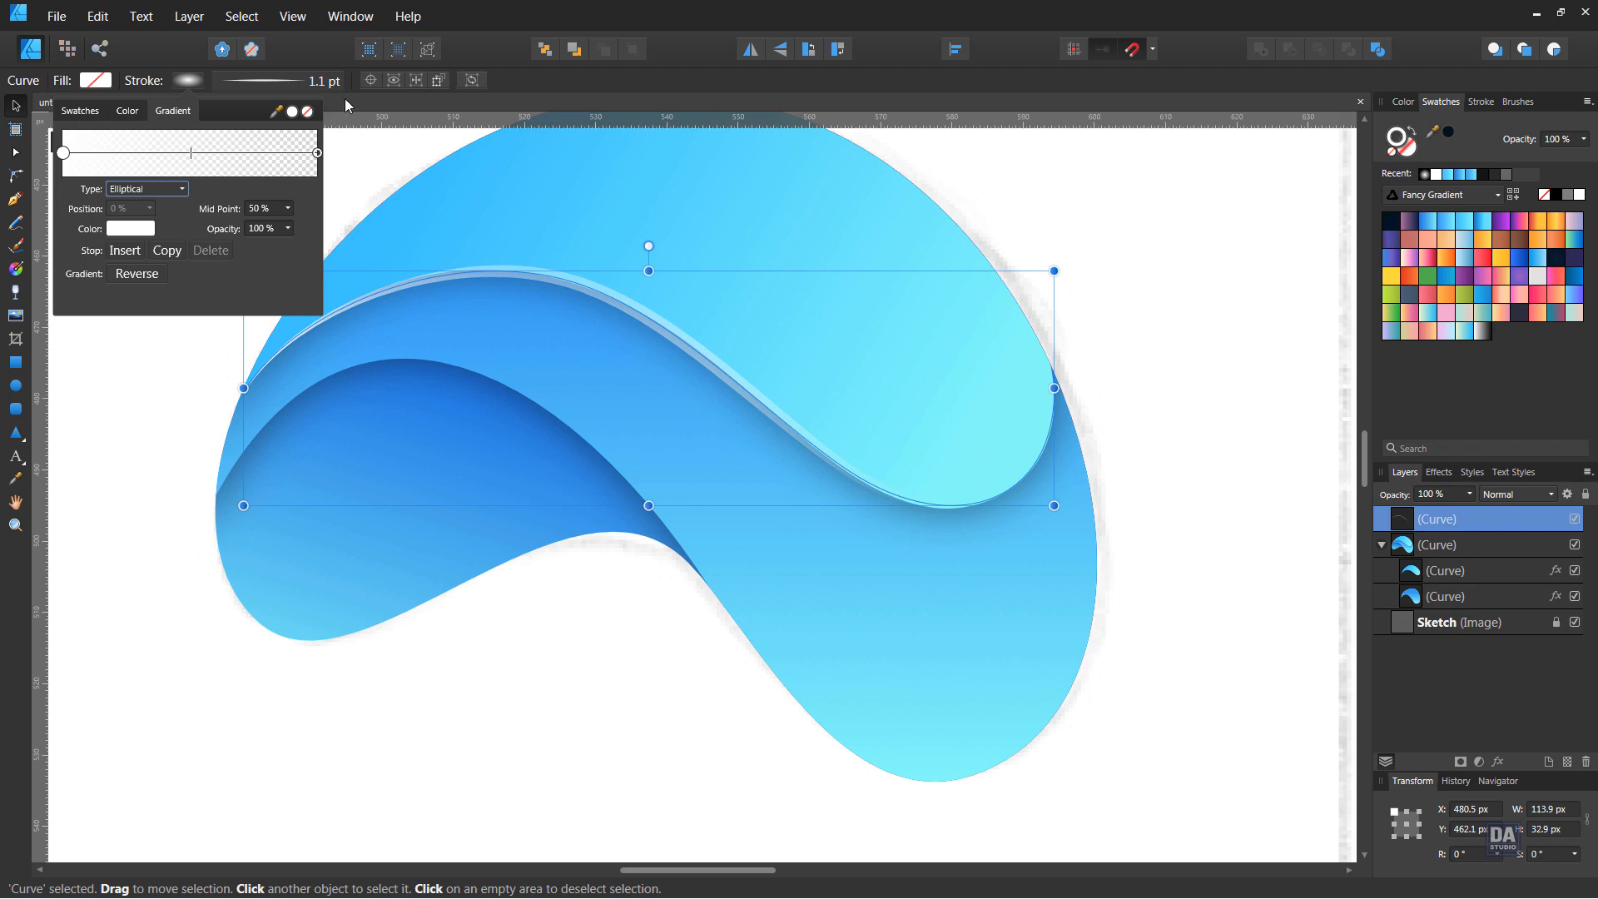
Reposition the stroke's elliptical gradient so it is centred on the curve's descending middle and extends beyond the logo's lower right
left_click(20, 275)
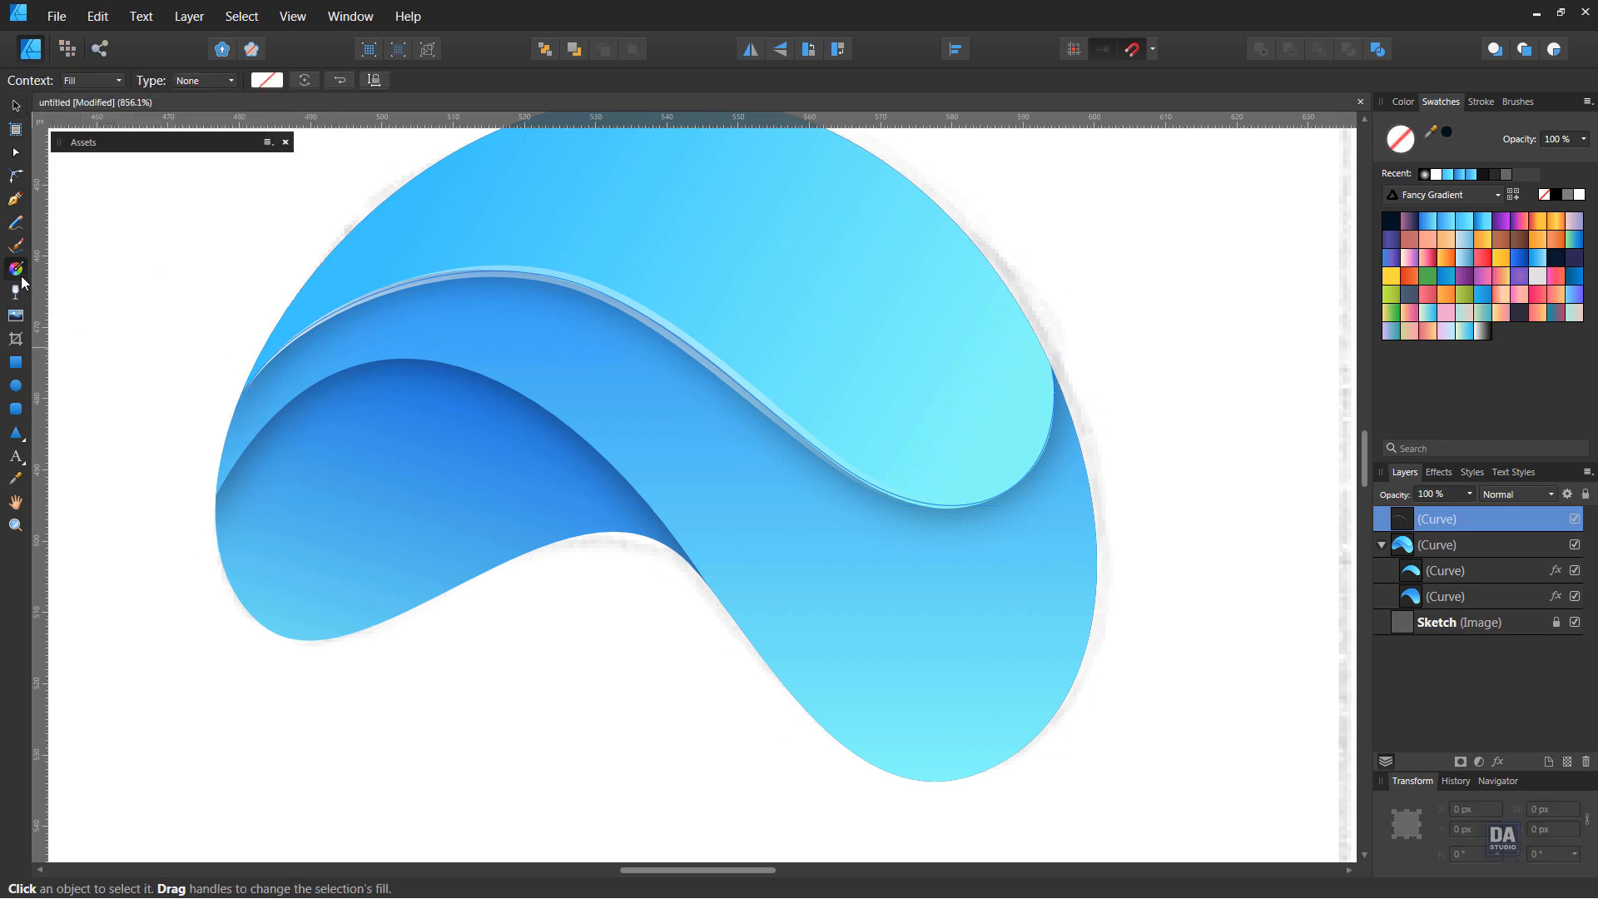
left_click(120, 78)
left_click(98, 109)
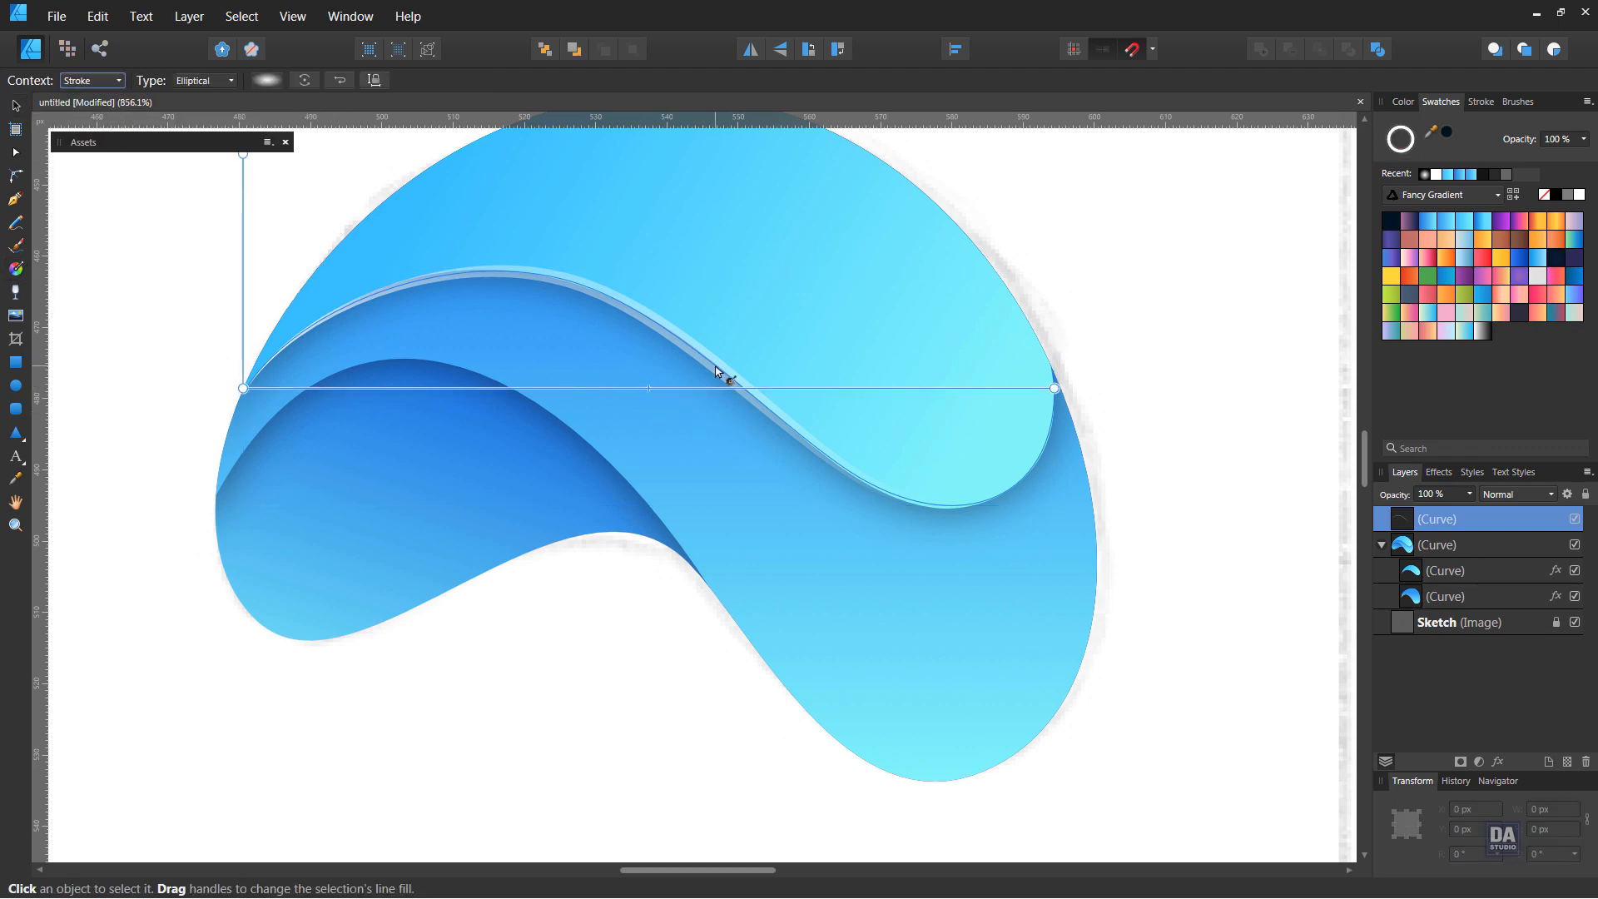
mouse_move(716, 365)
left_mouse_down()
mouse_move(1002, 513)
mouse_move(1116, 553)
mouse_move(1251, 539)
left_mouse_up()
left_click(15, 104)
left_click(230, 243)
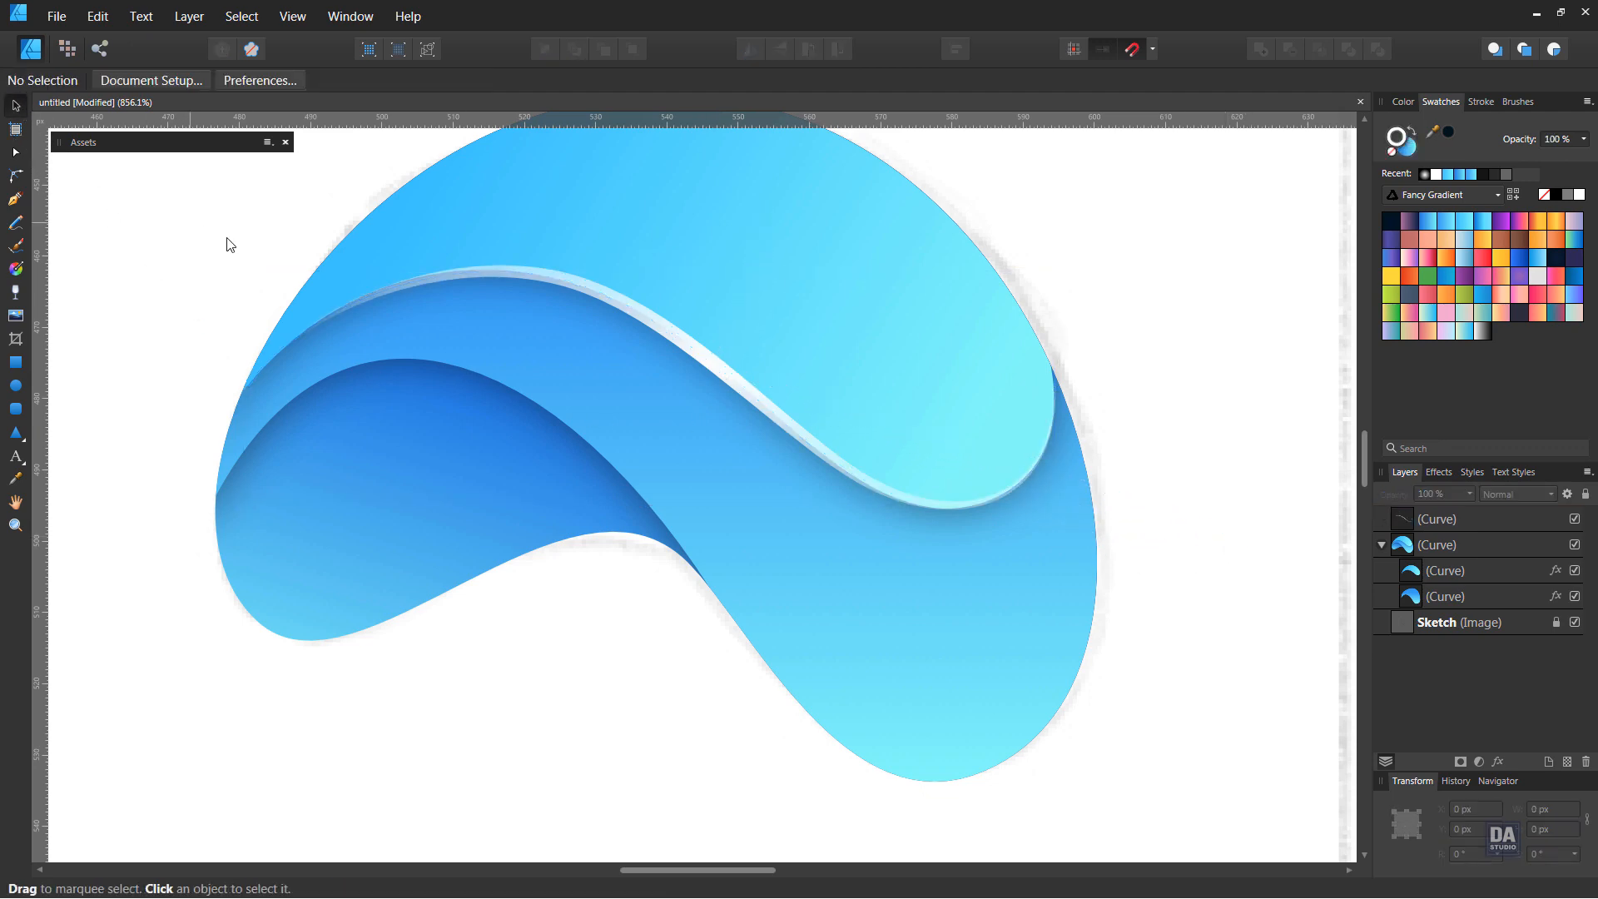
Set the blend mode of the upper white highlight curve to Overlay
left_click(721, 365)
left_click(1511, 495)
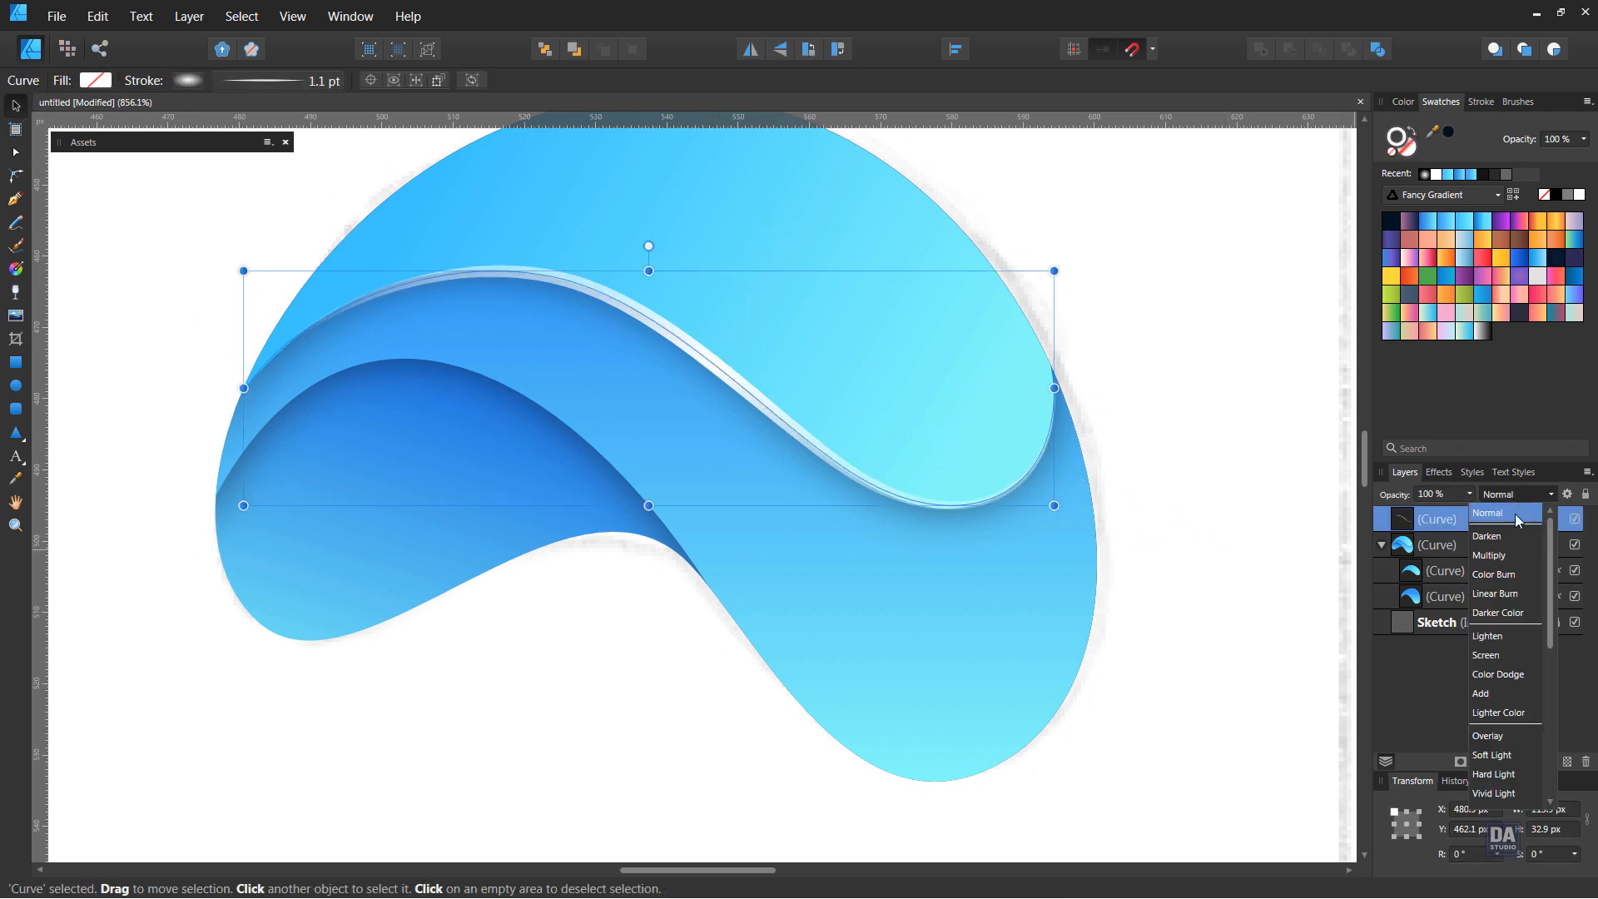
left_click(1489, 736)
left_click(1166, 599)
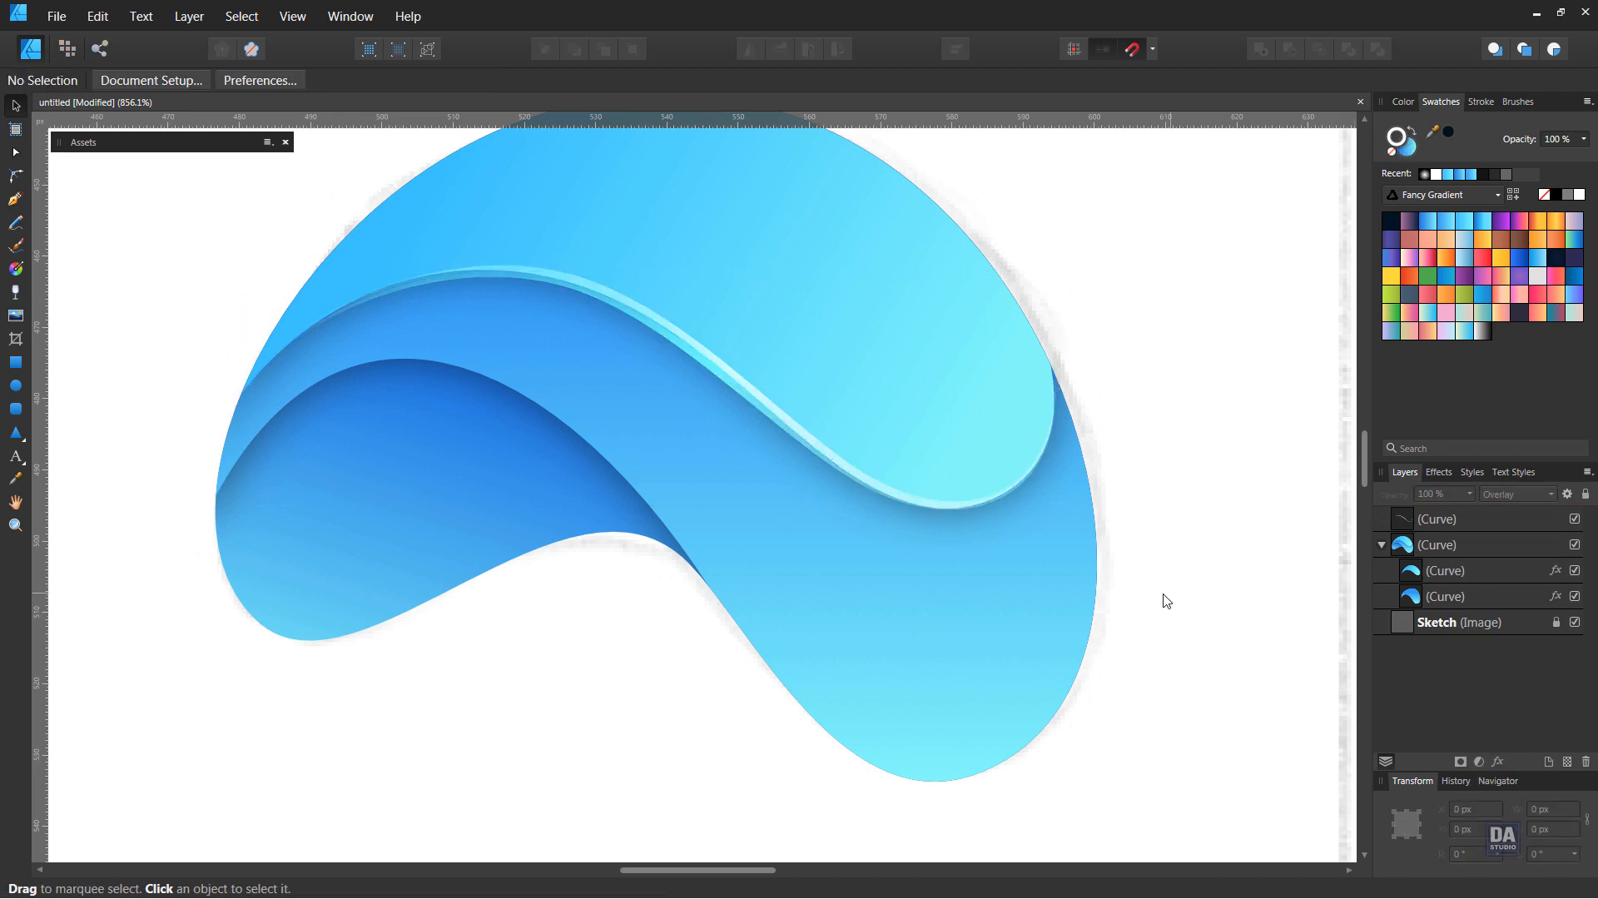
Draw a pen line from the lower curve's left end to its right end and bend it along the dark blue shape's top edge
scroll(892, 595, "down", 3)
scroll(952, 623, "up", 3)
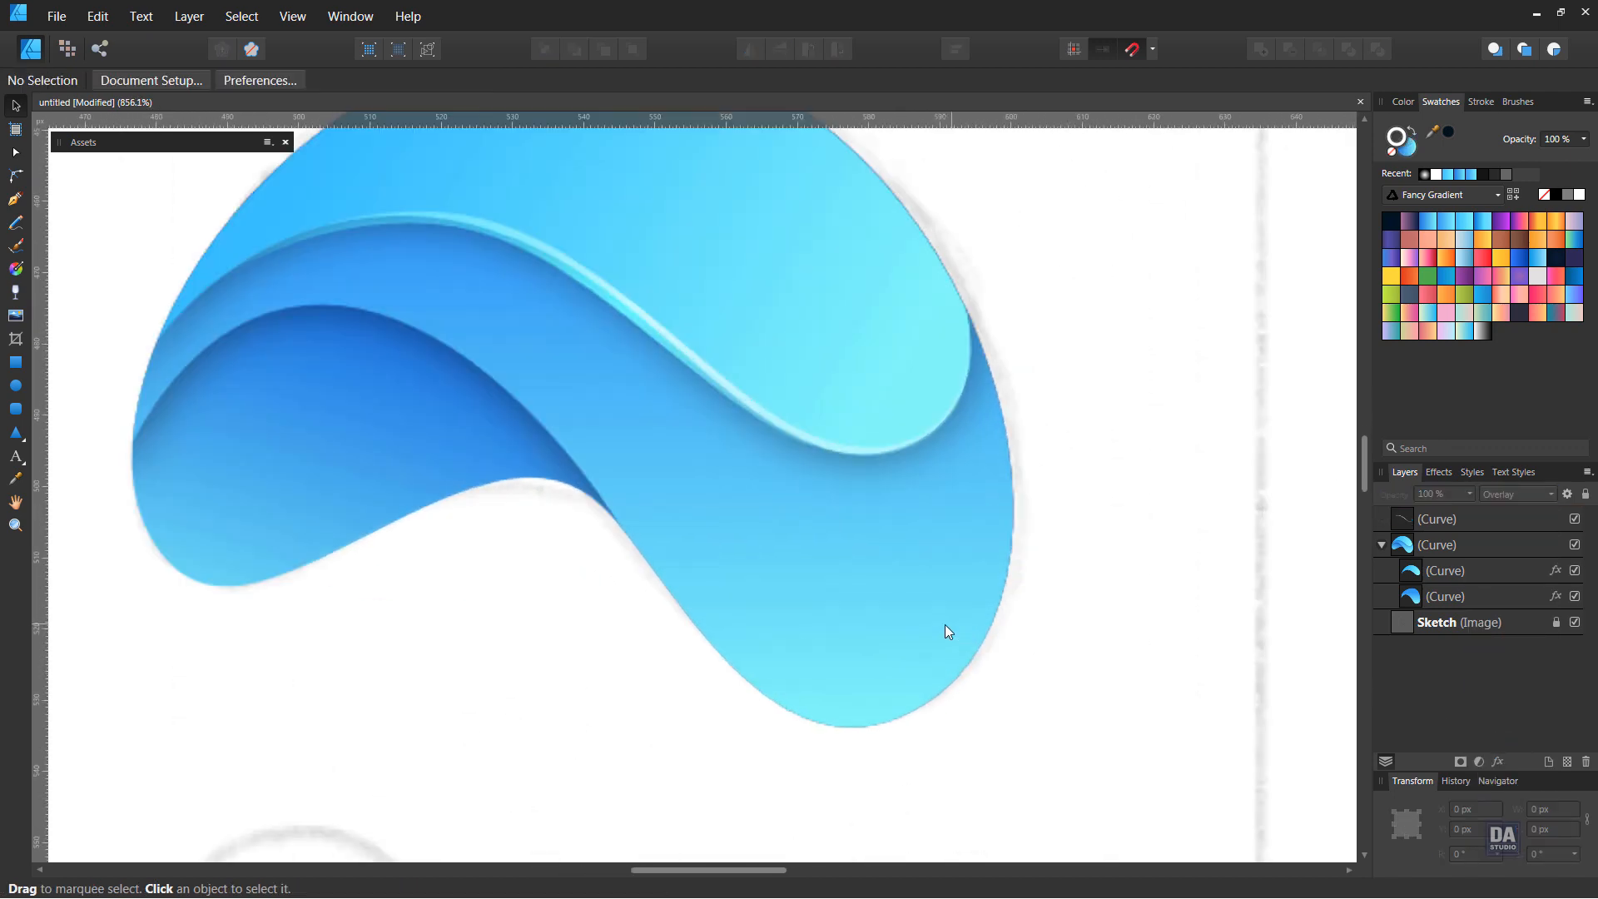
scroll(611, 598, "down", 1)
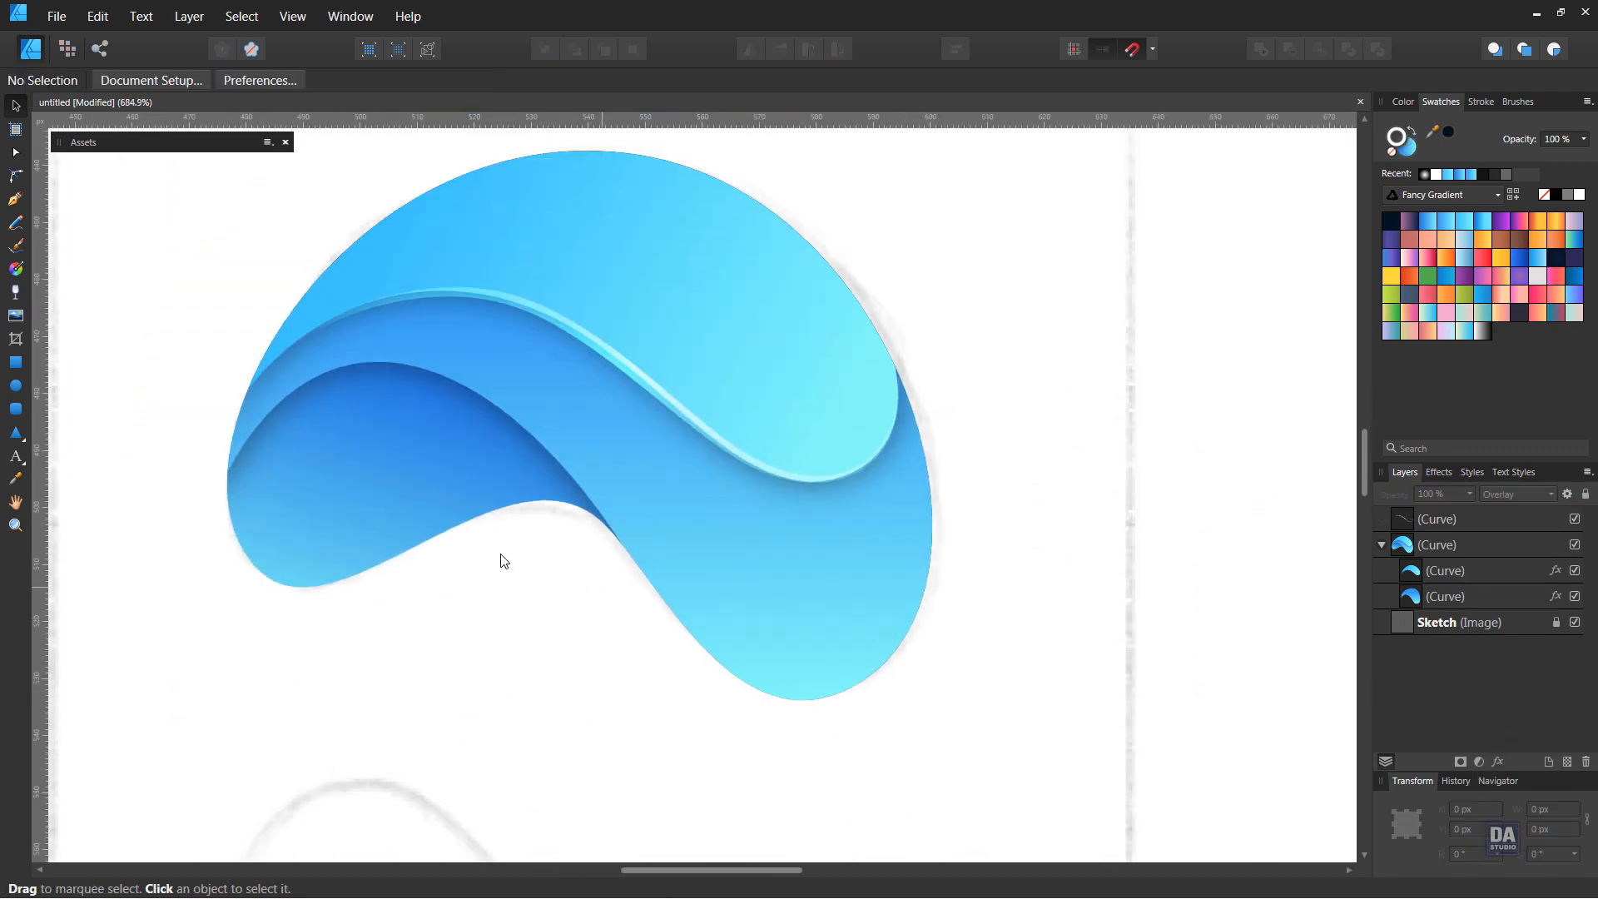
left_click(16, 201)
left_click(226, 478)
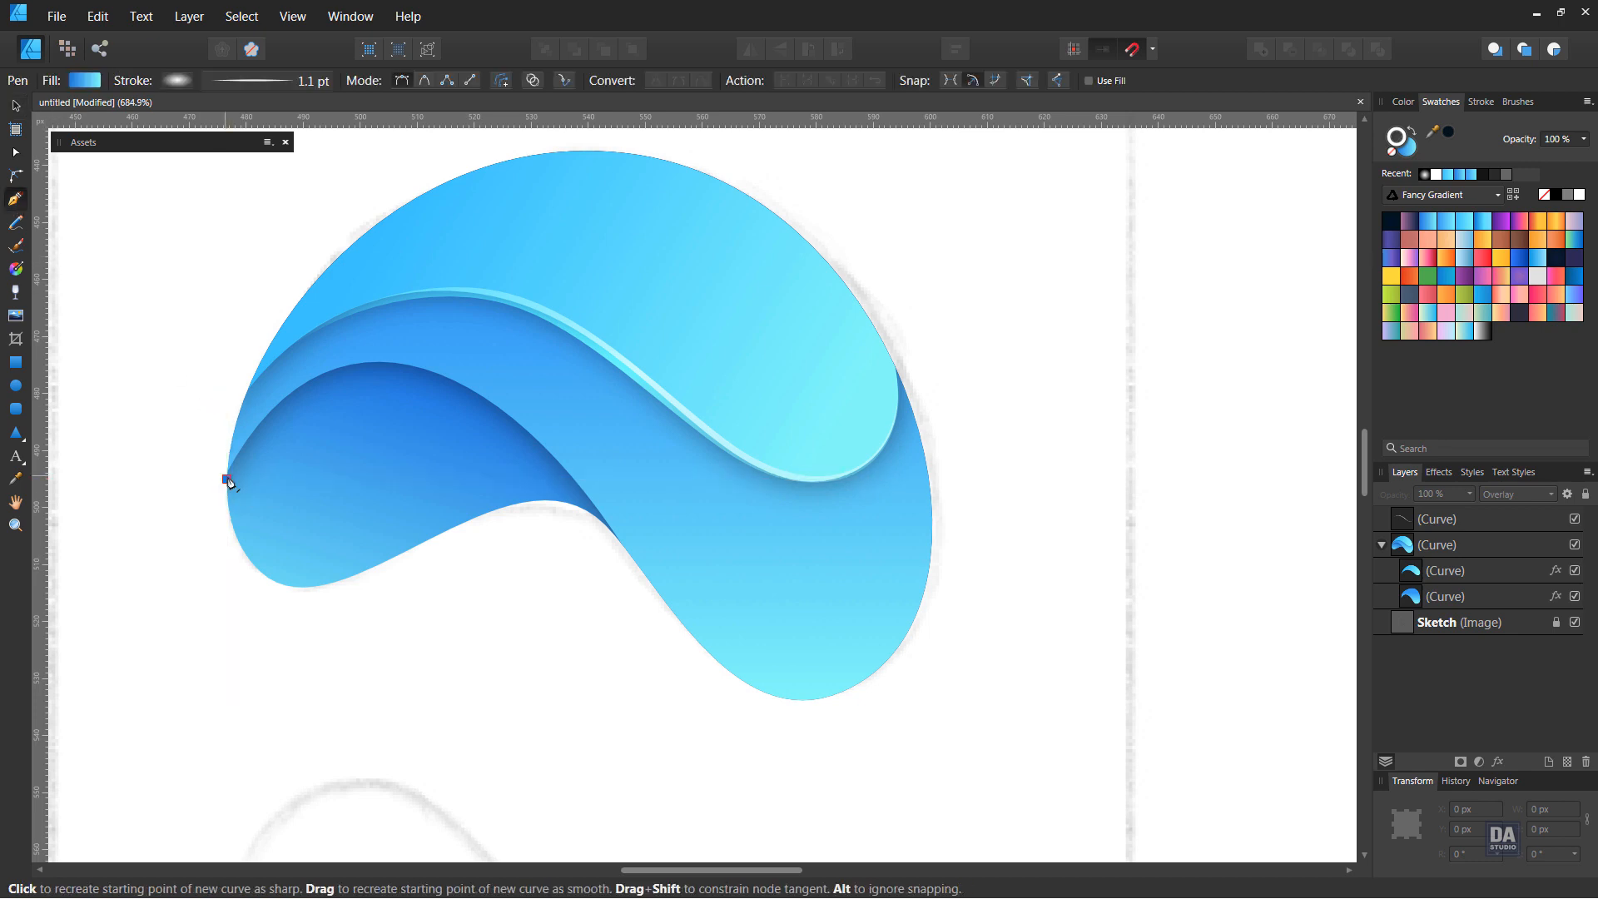
left_click(604, 518)
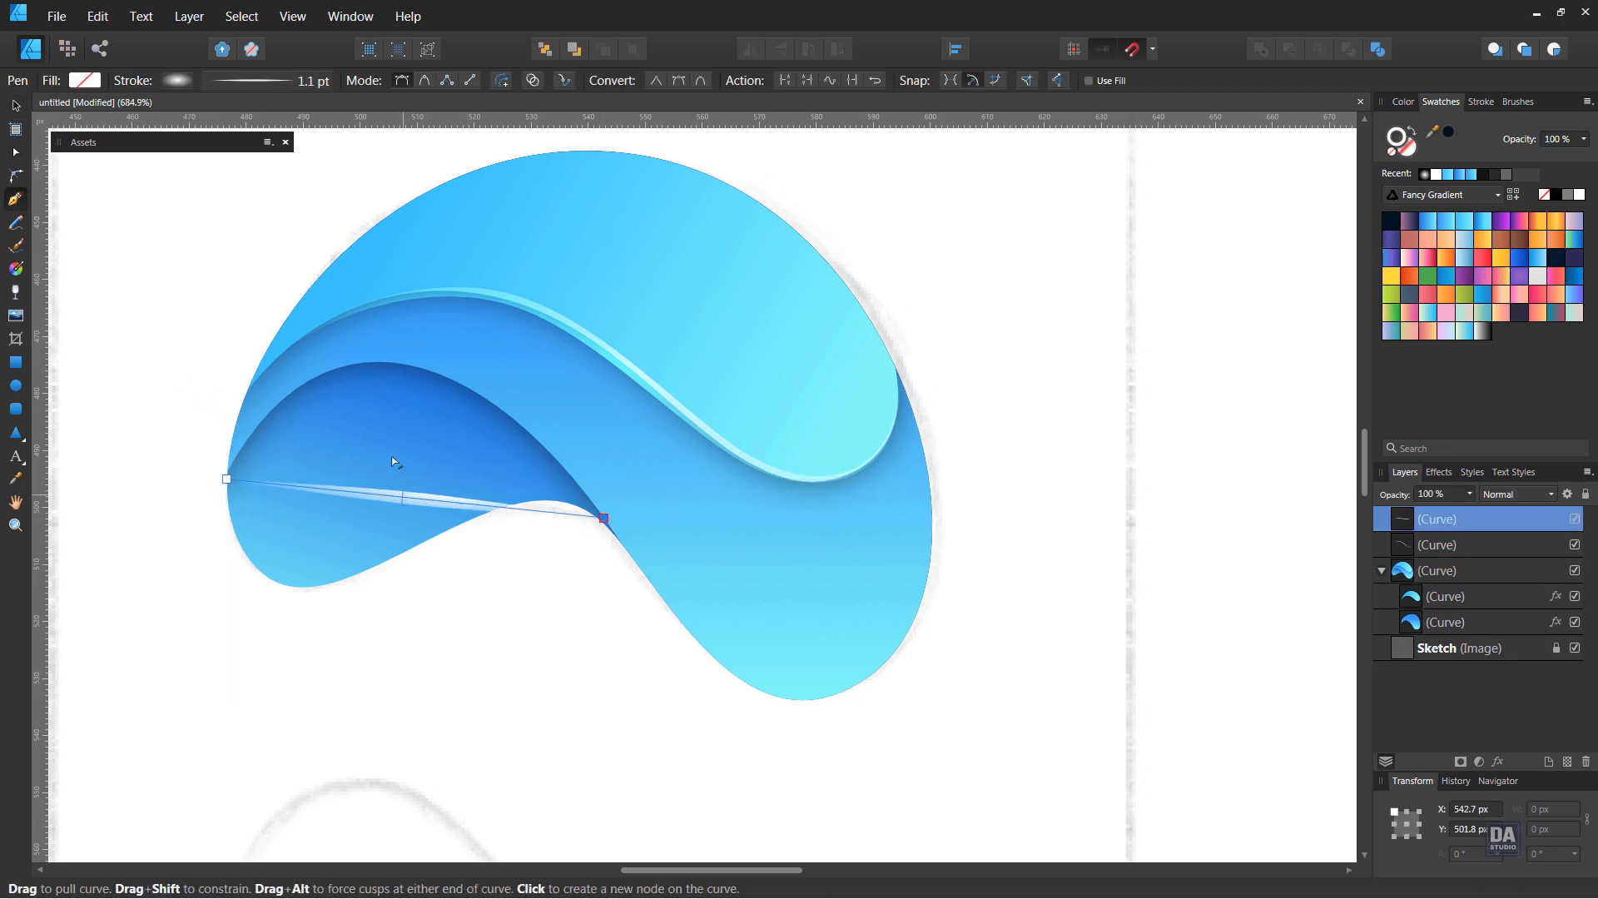
left_click_drag(392, 456, 478, 332)
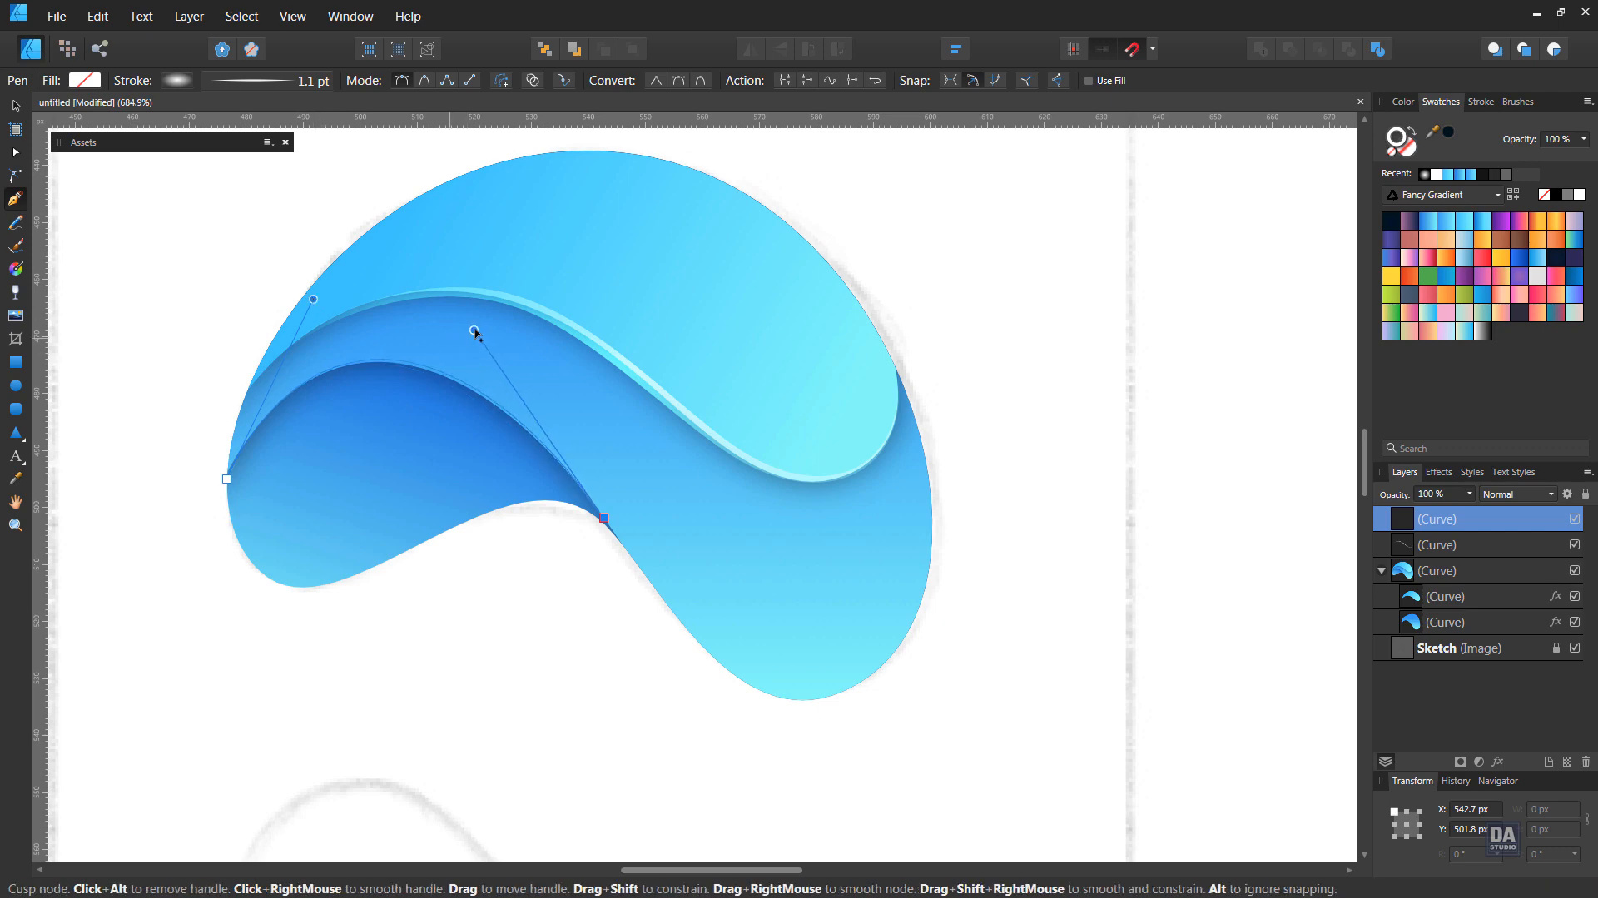
Reposition the new line's elliptical stroke gradient from the arc's crest toward the logo's lower right so the highlight brightens
left_click(15, 106)
left_click(16, 268)
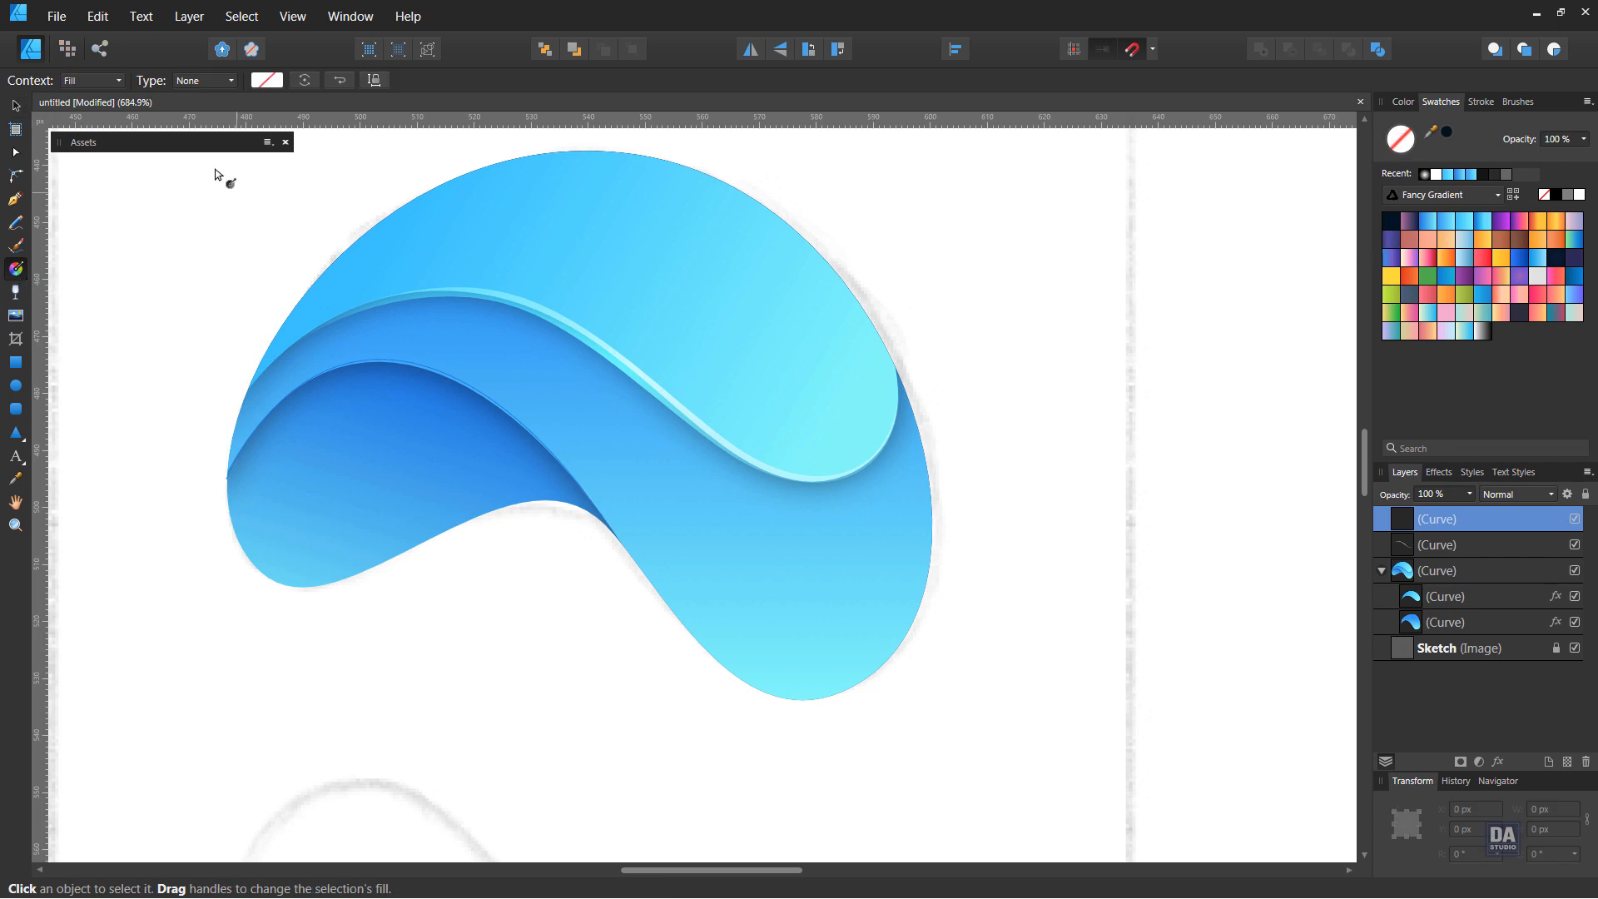
left_click(77, 118)
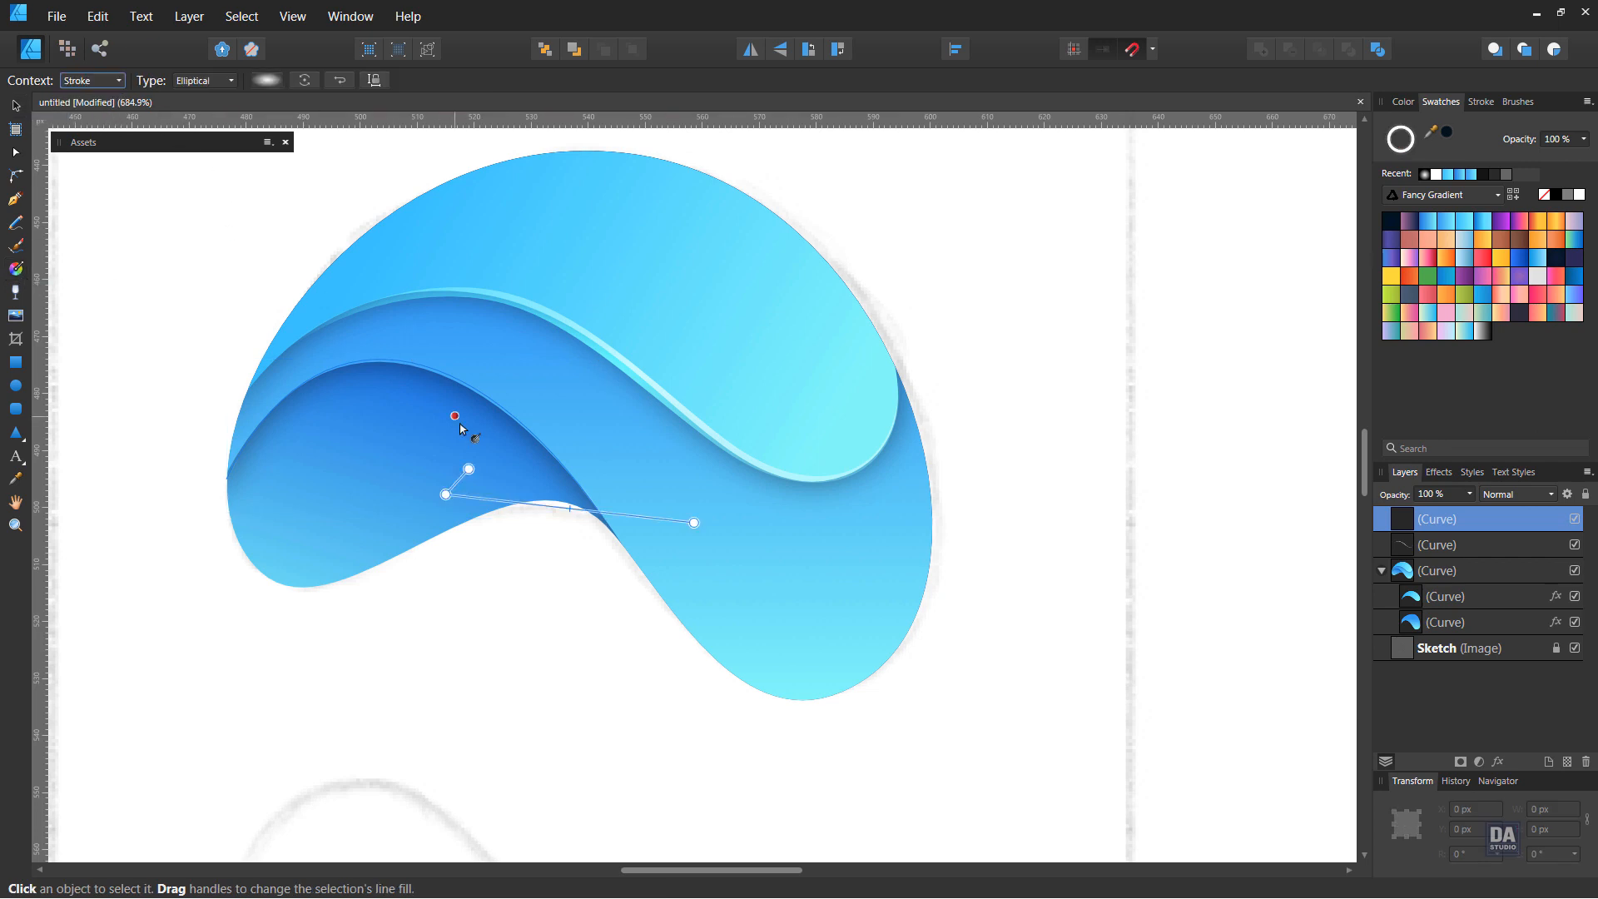
left_click_drag(425, 372, 807, 636)
left_click(16, 106)
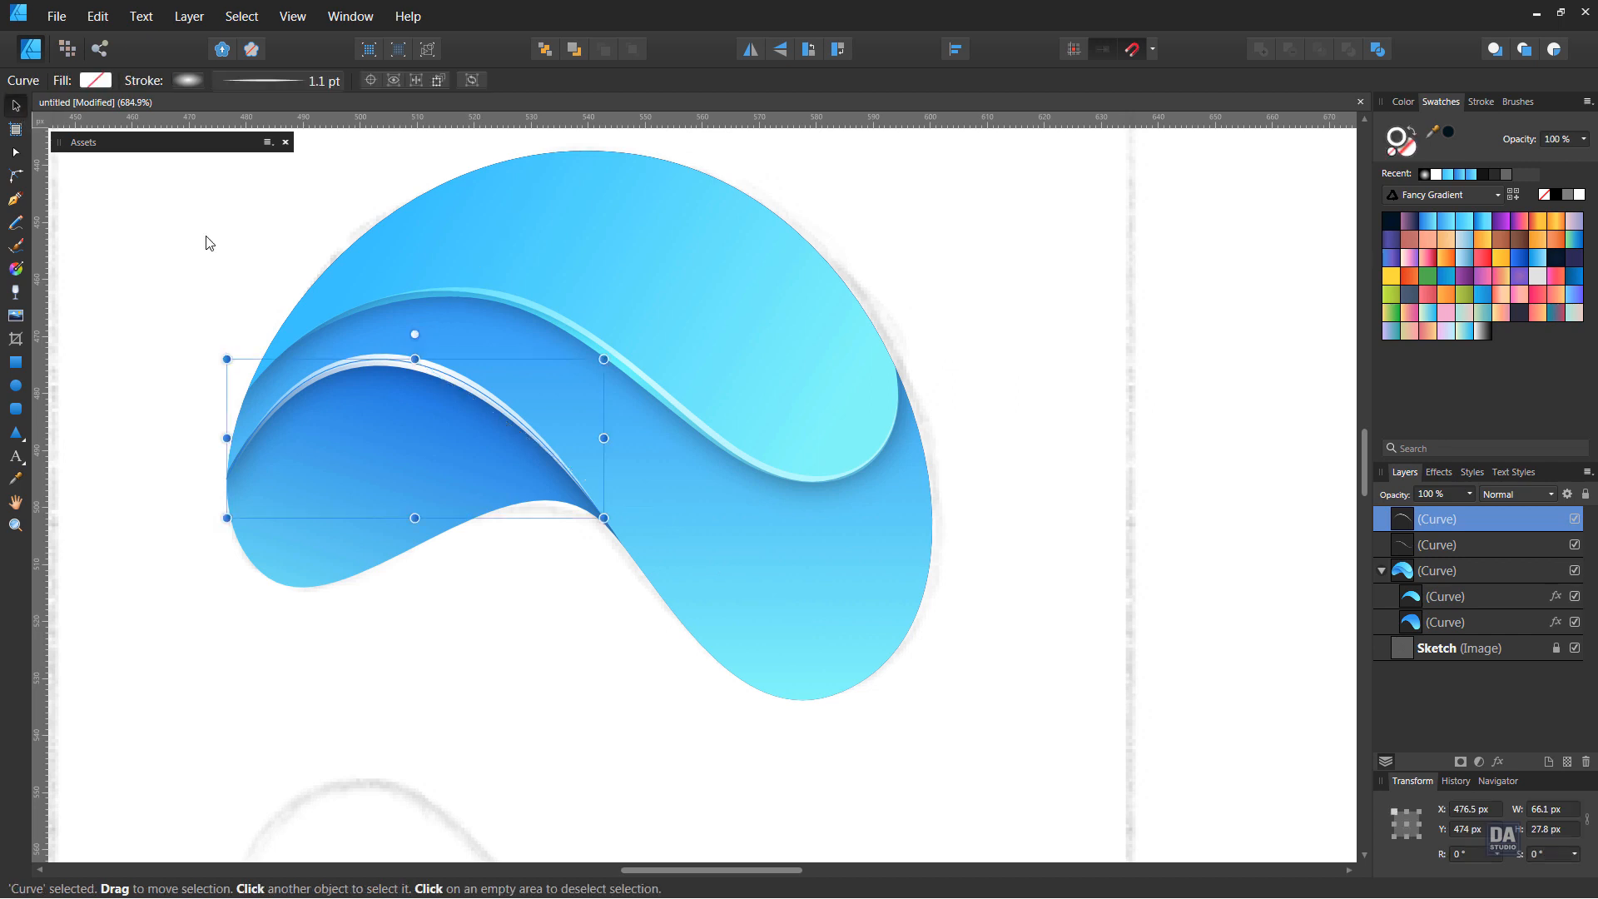
Set the lower highlight curve's blend mode to Overlay and deselect it
left_click(1509, 495)
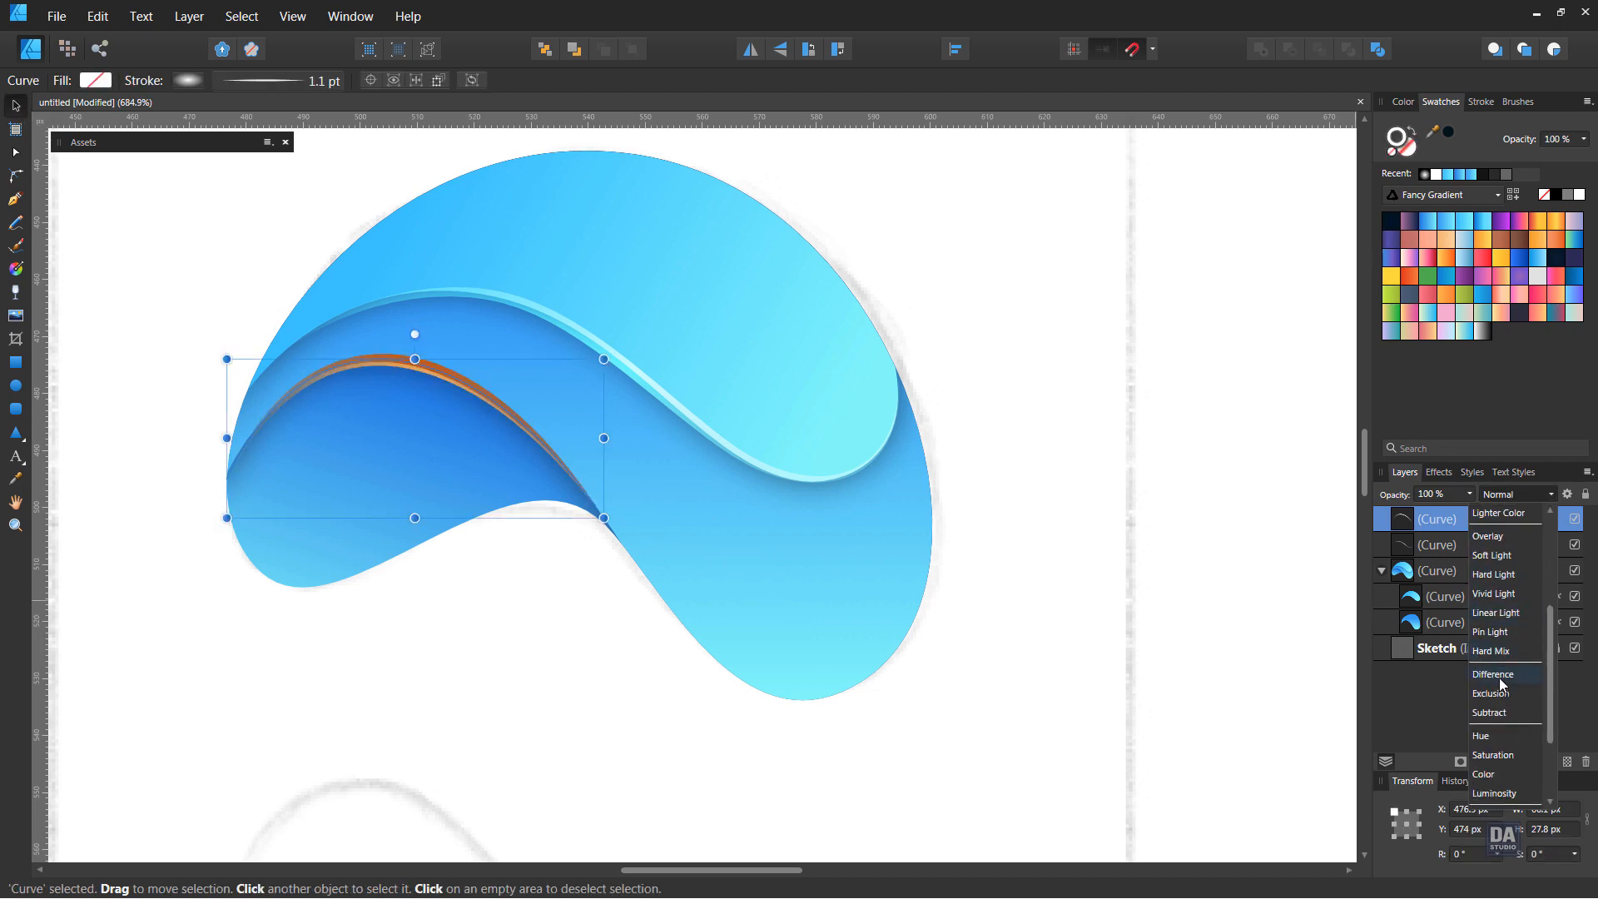
left_click(1492, 653)
left_click(1059, 614)
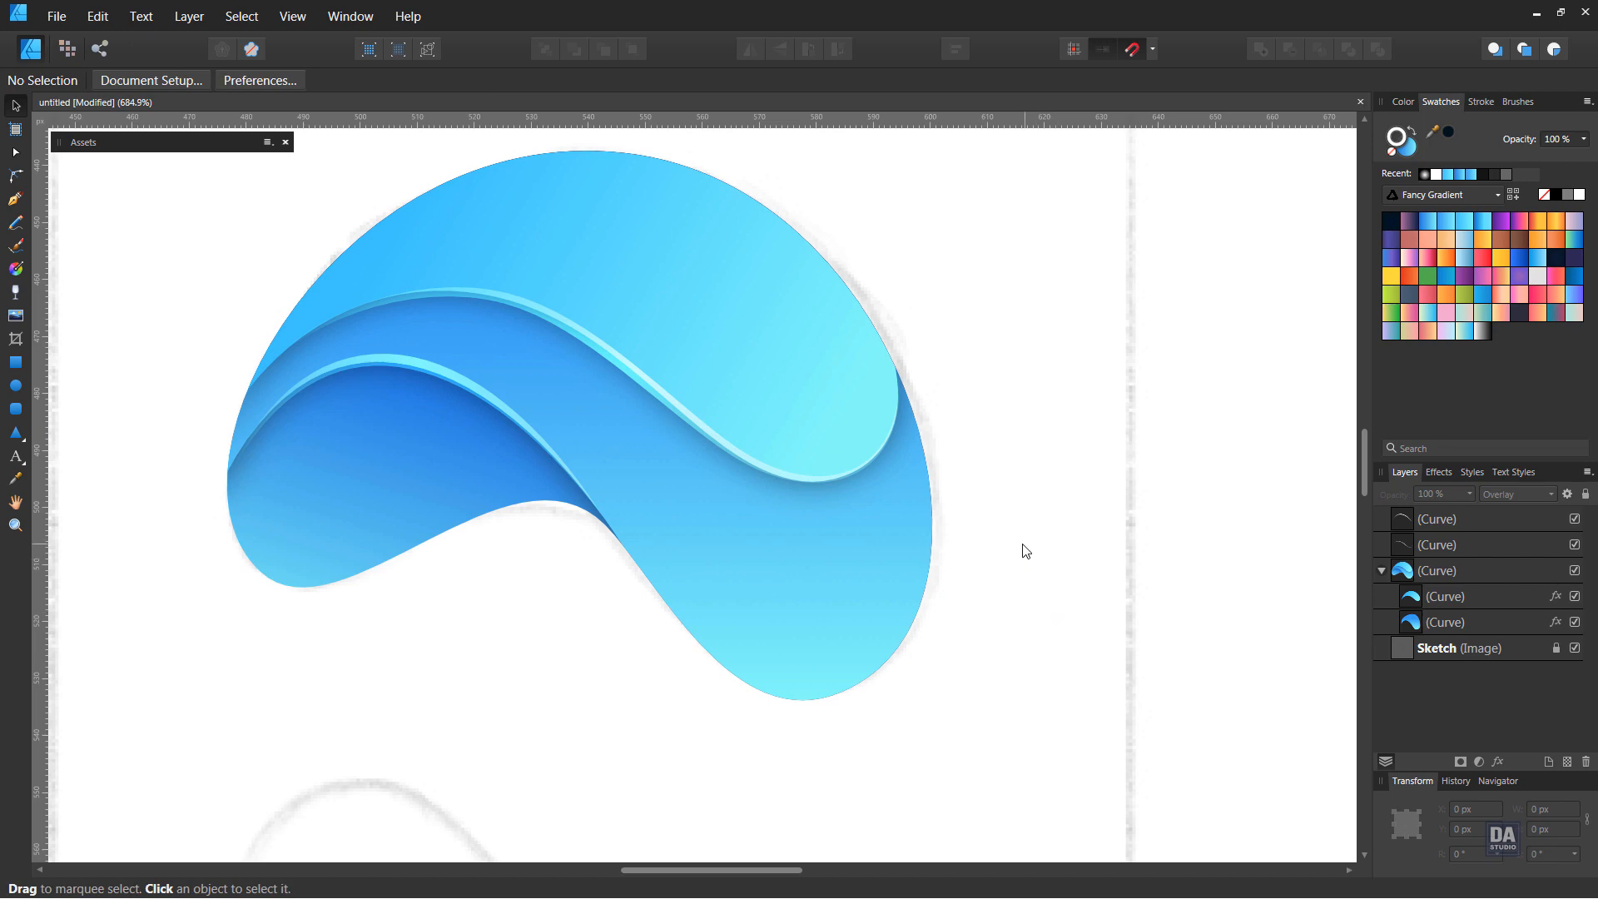
Draw an upright ellipse about 12.5 × 21.7 px on the right part of the upper light-blue shape
key("space")
left_click_drag(991, 627, 316, 416)
key("ctrl+space")
left_click_drag(926, 587, 678, 503)
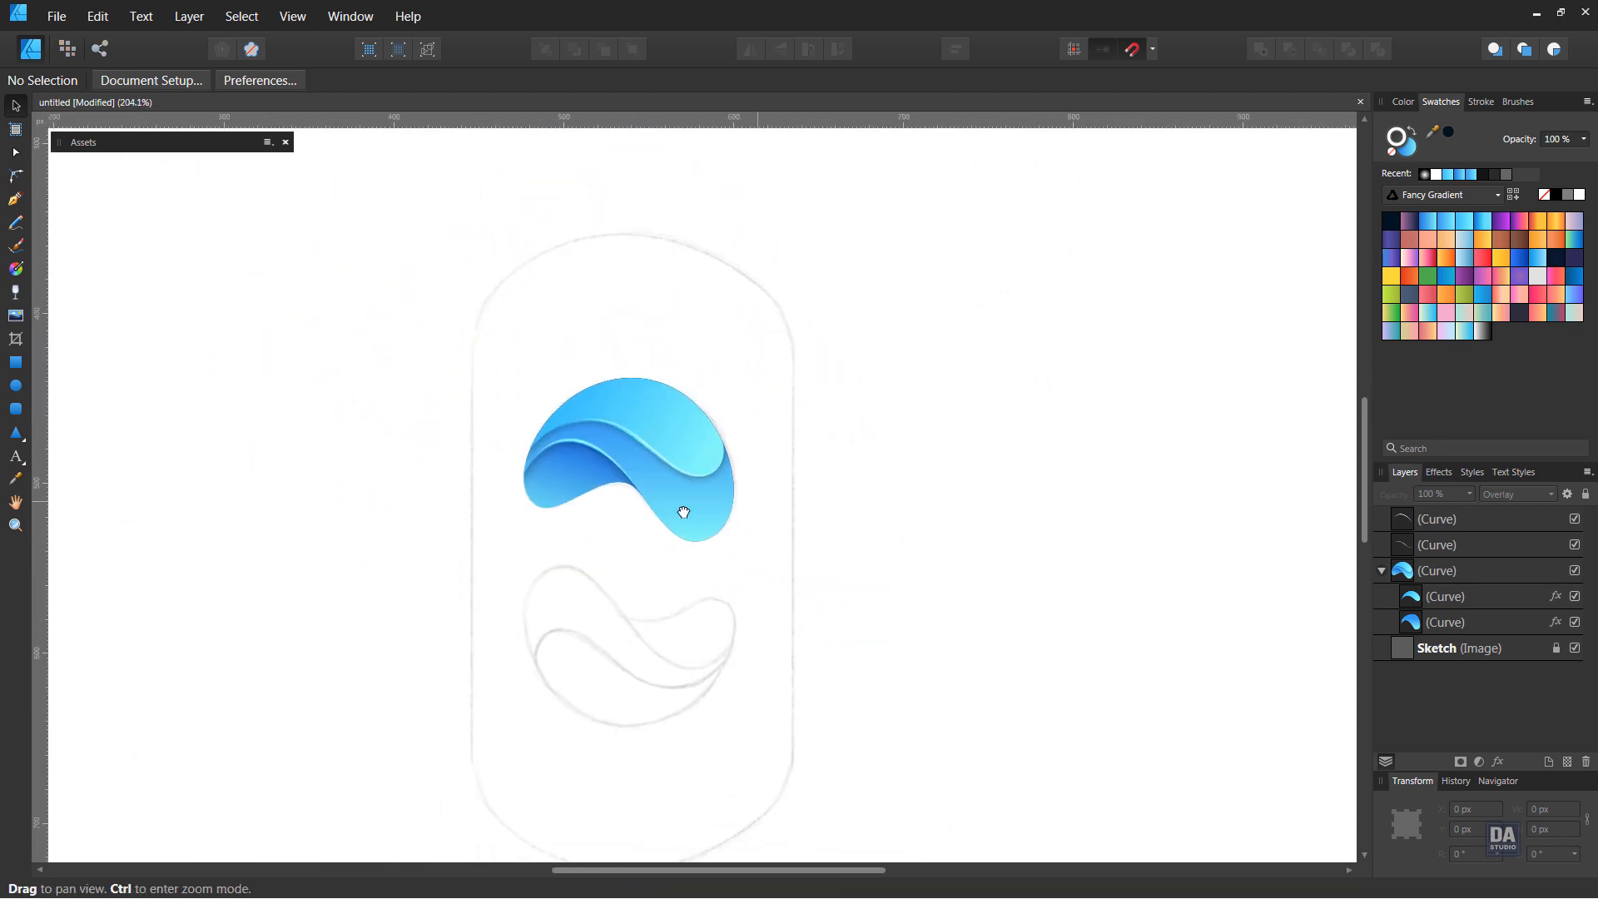
key("ctrl+space")
left_click_drag(798, 553, 909, 492)
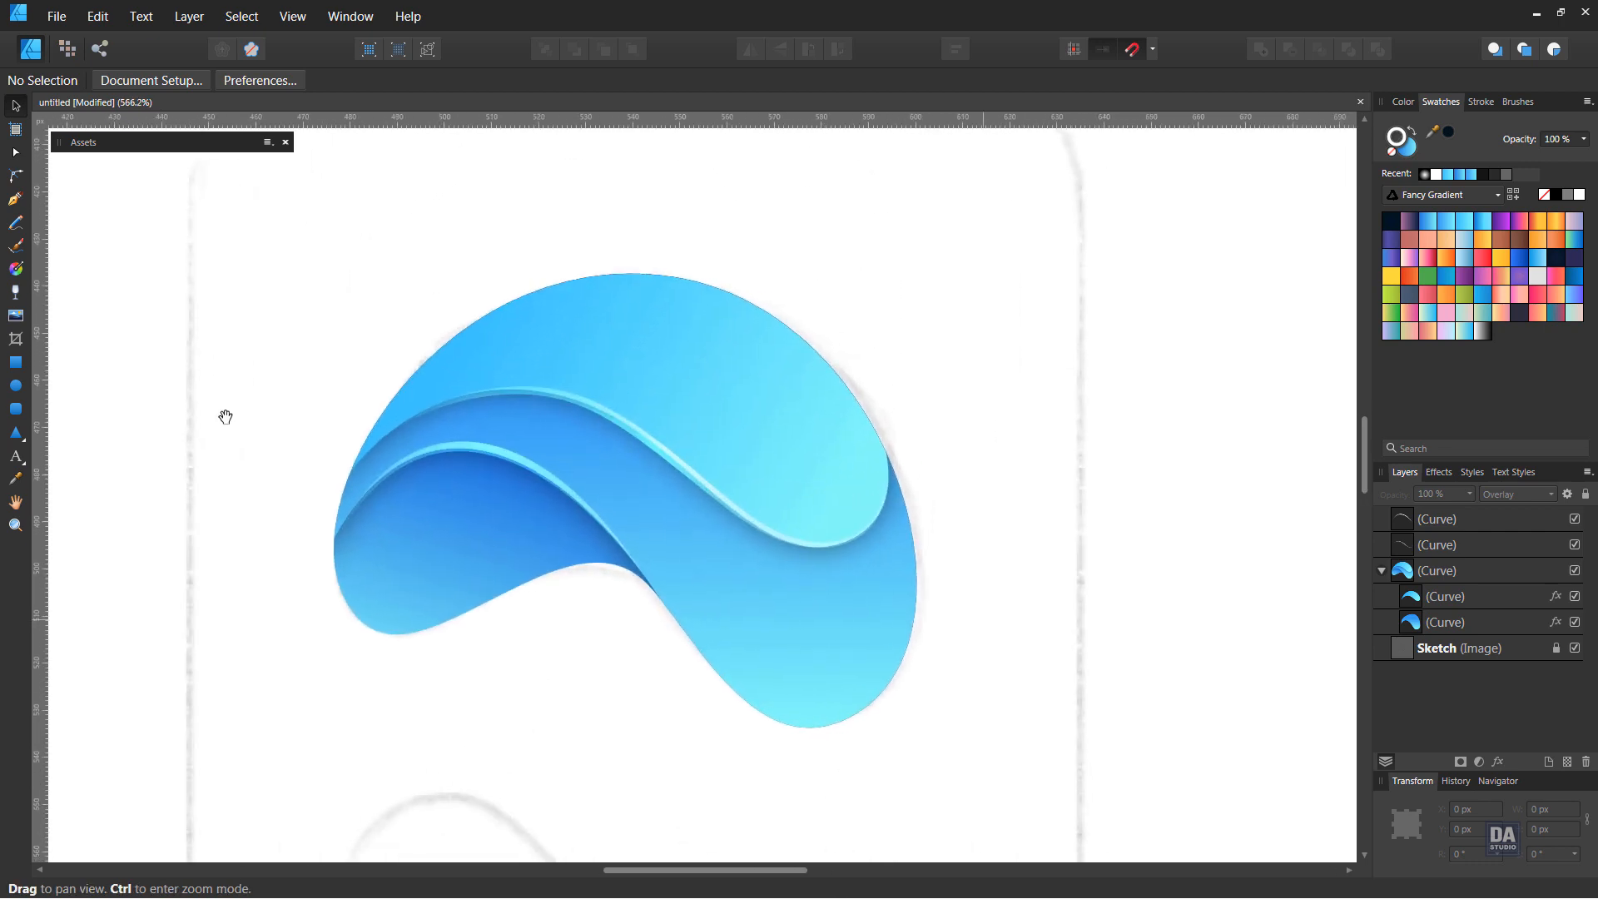
left_click(15, 386)
mouse_move(737, 377)
left_mouse_down()
mouse_move(834, 456)
mouse_move(795, 432)
mouse_move(796, 479)
left_mouse_up()
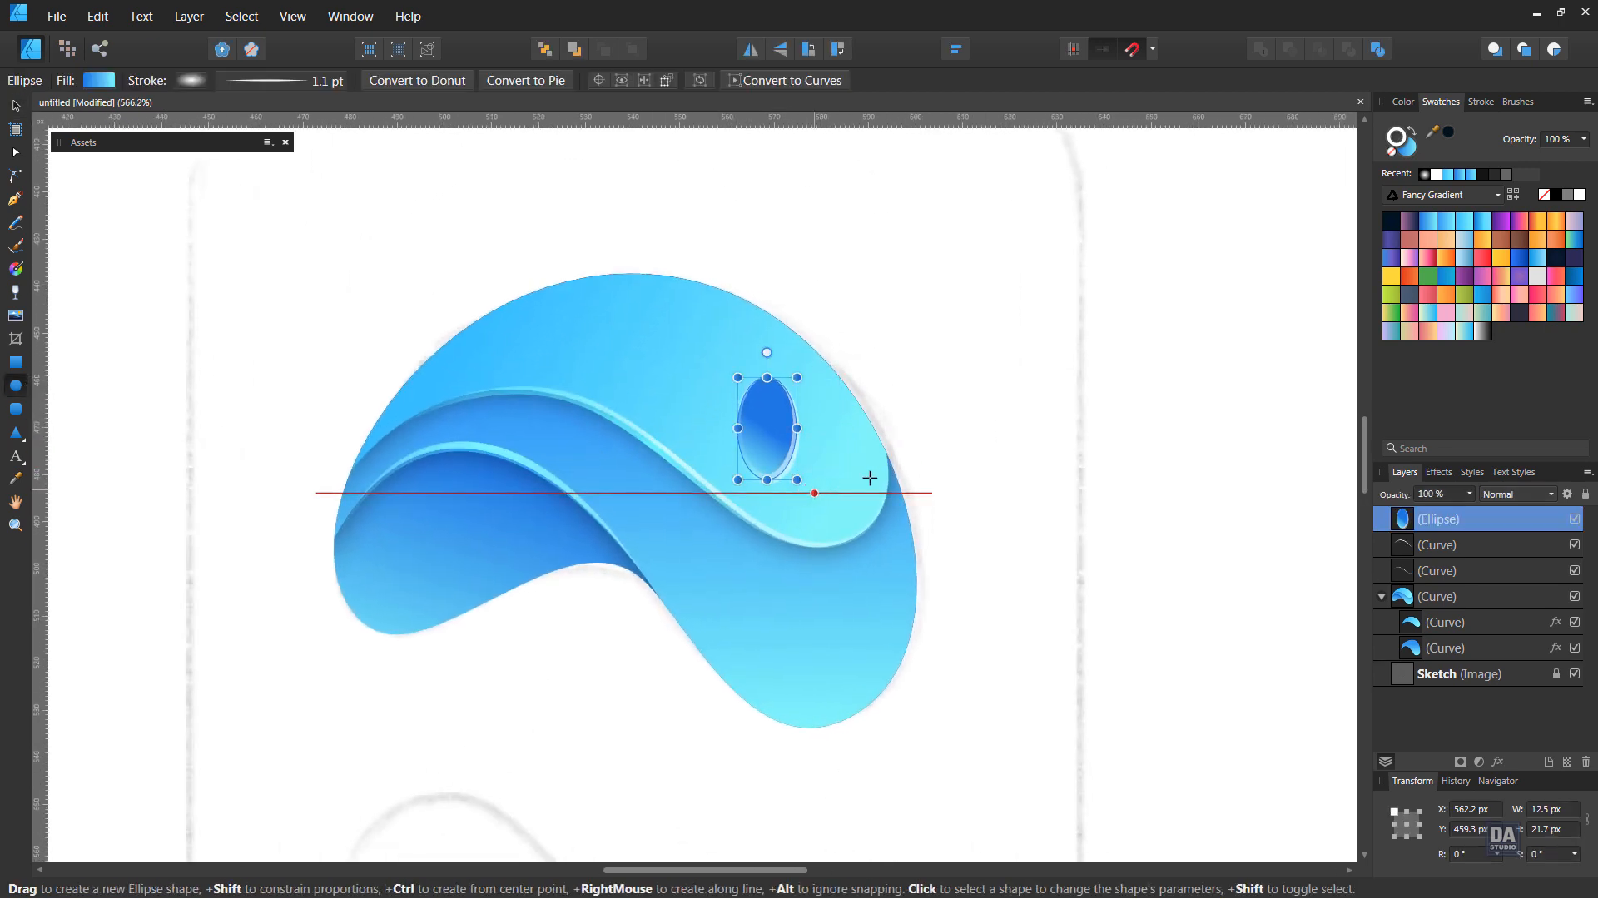
Remove the ellipse's stroke, rotate it about 41°, and place it near the upper shape's right edge
key("v")
left_click(1397, 160)
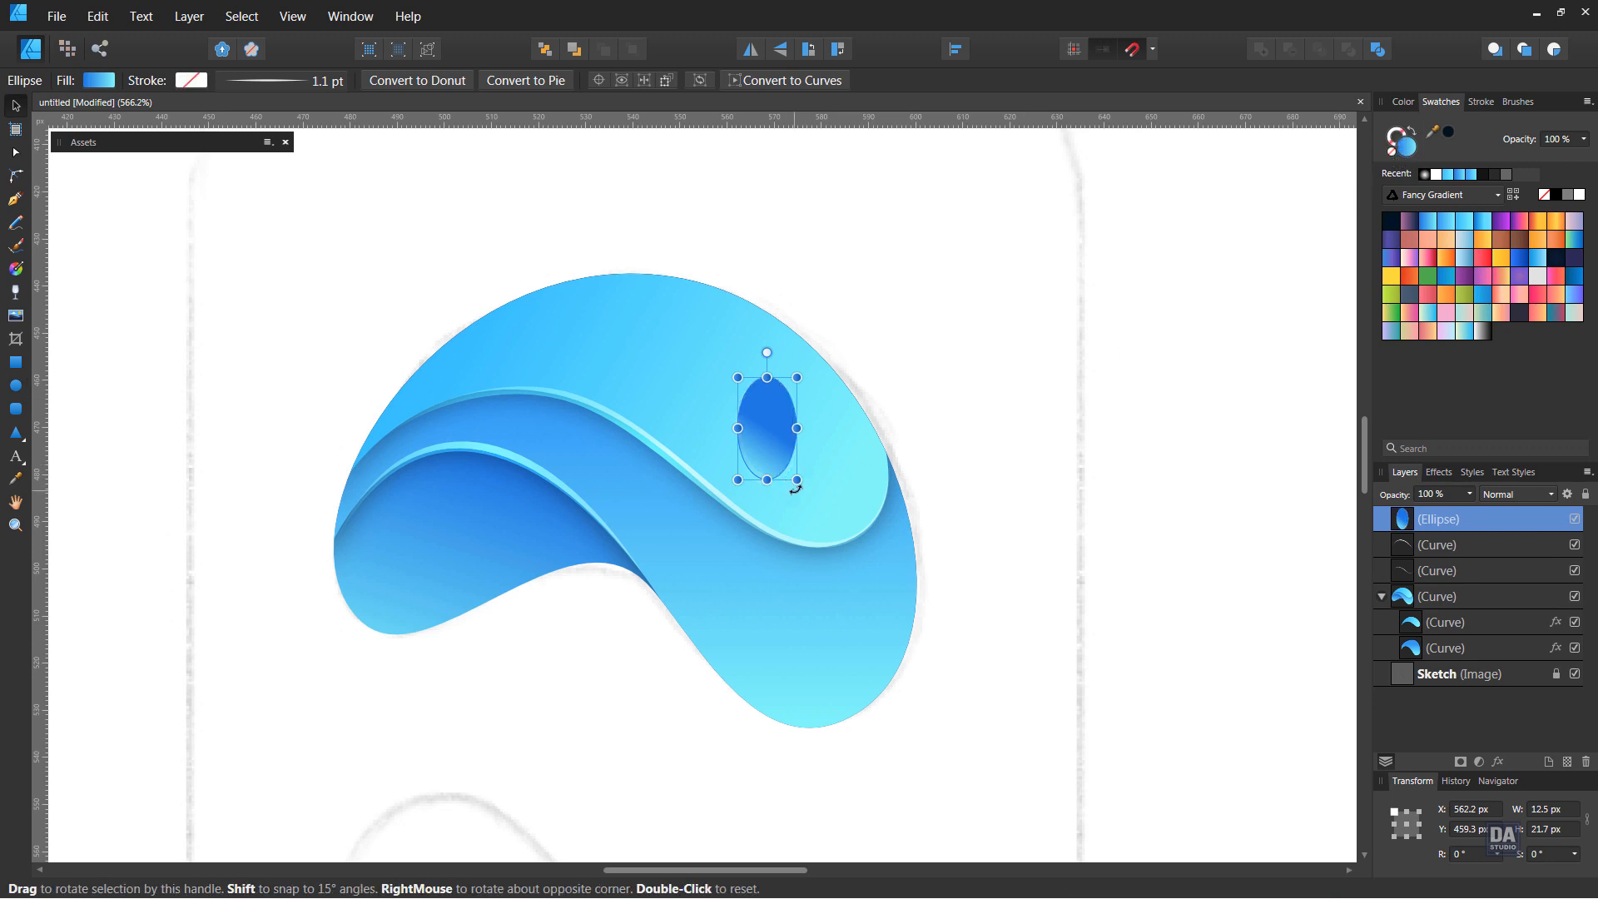
mouse_move(802, 487)
left_mouse_down()
mouse_move(851, 463)
mouse_move(830, 420)
left_mouse_up()
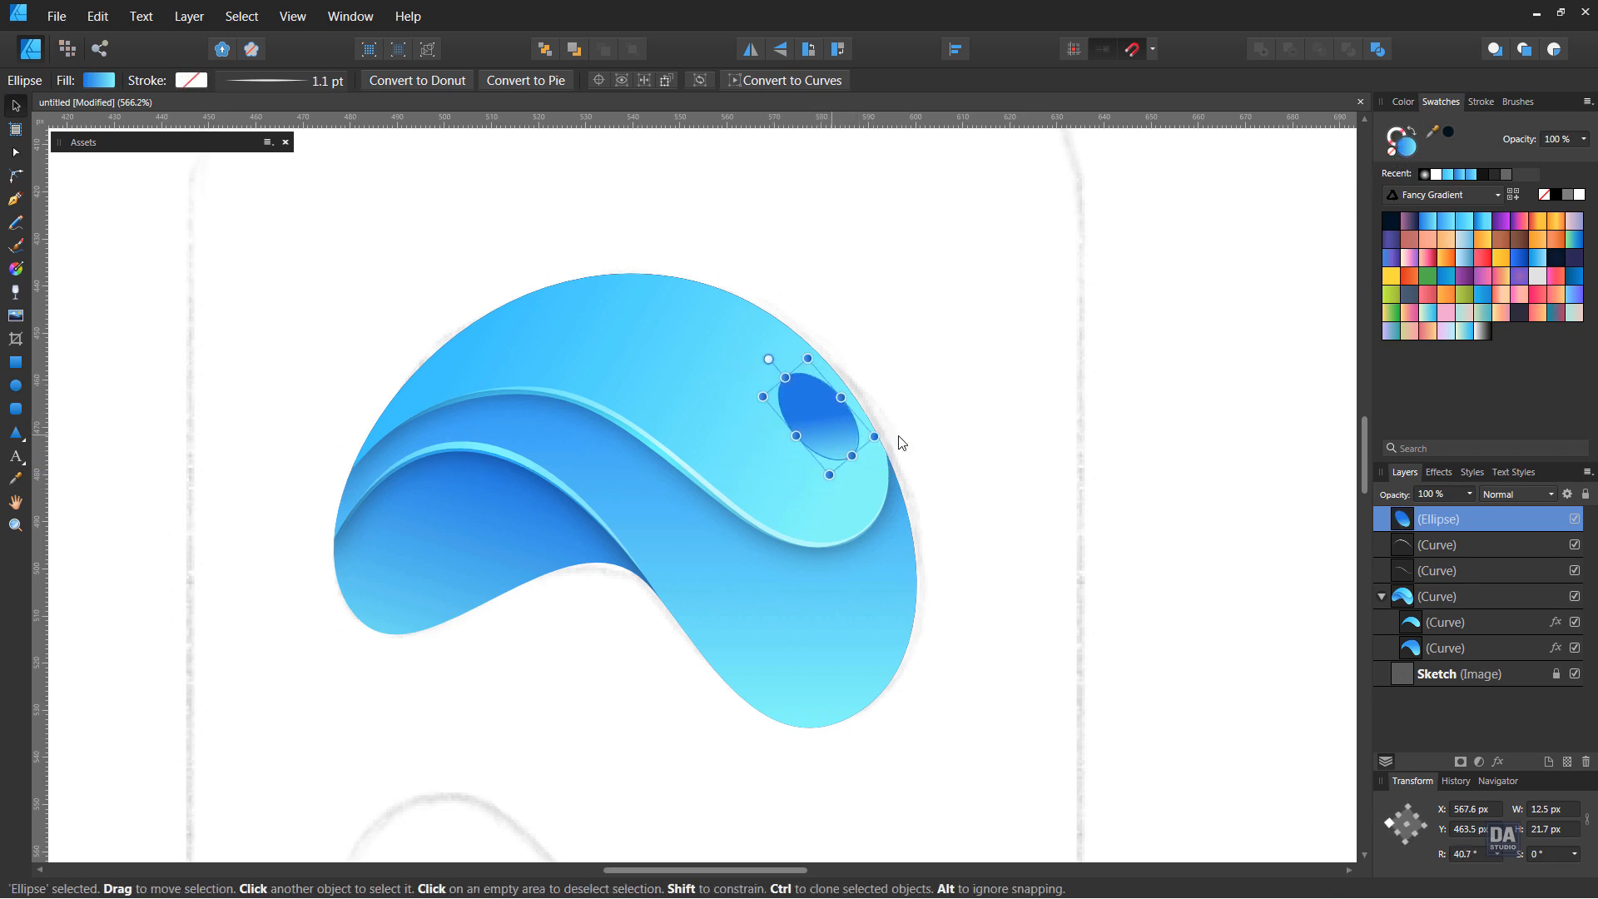
Fill the ellipse with the White To Transparent gradient, running diagonally from white at its lower right, and deselect it
left_click(1477, 332)
key("g")
left_click_drag(887, 500, 746, 395)
key("v")
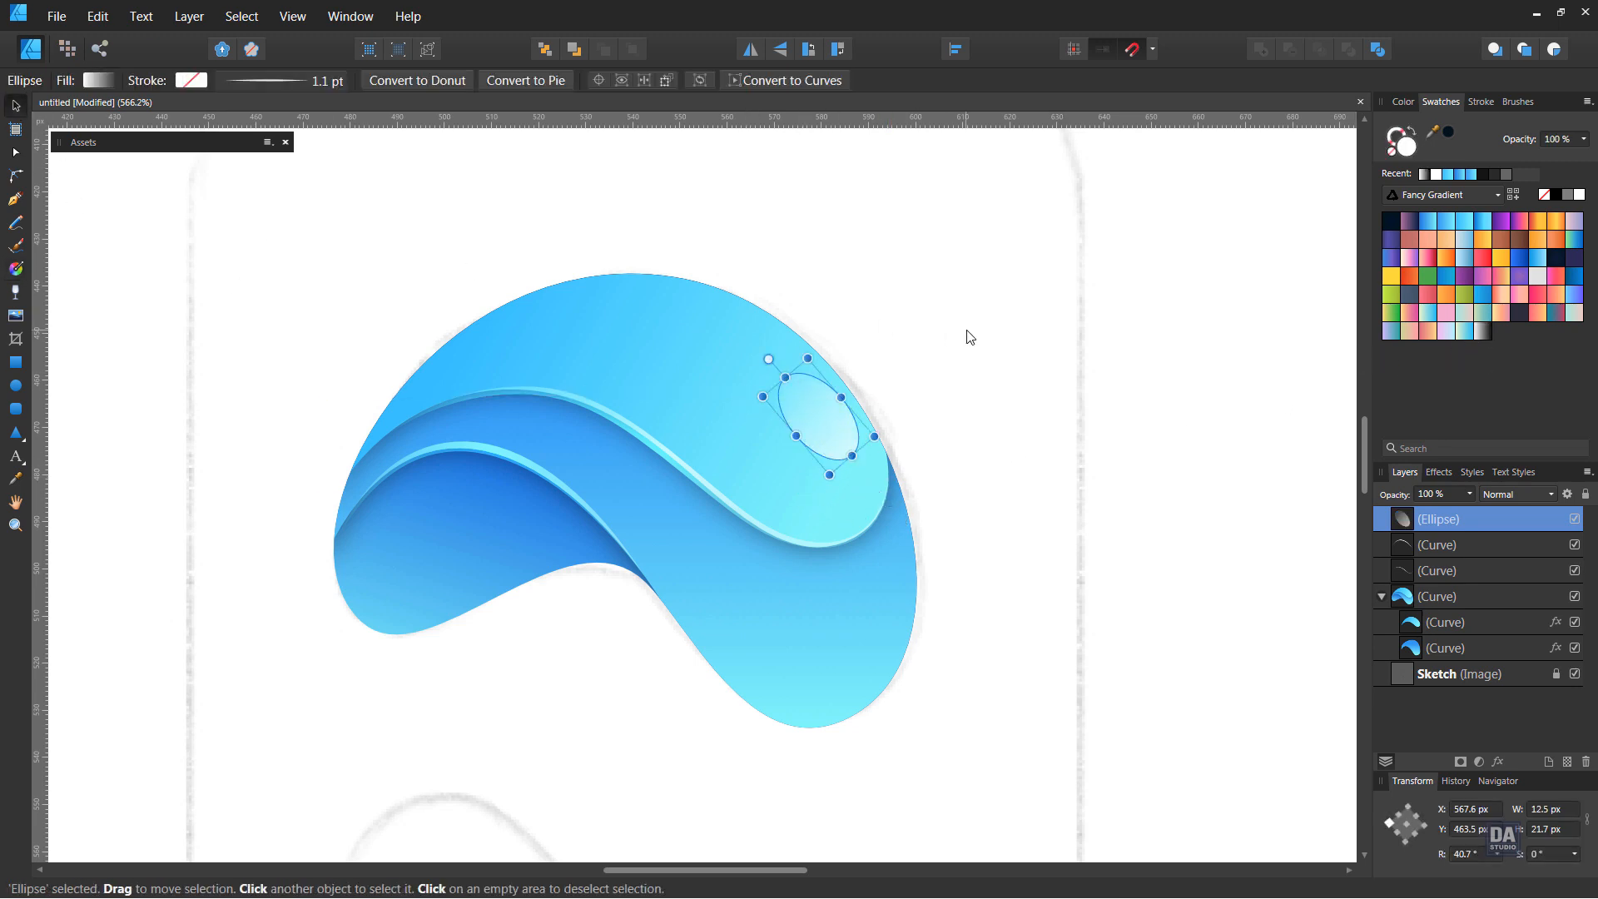
left_click(968, 341)
Nest the ellipse and both highlight curves inside the main wave curve and enable Scale with object for their strokes
scroll(861, 432, "down", 3)
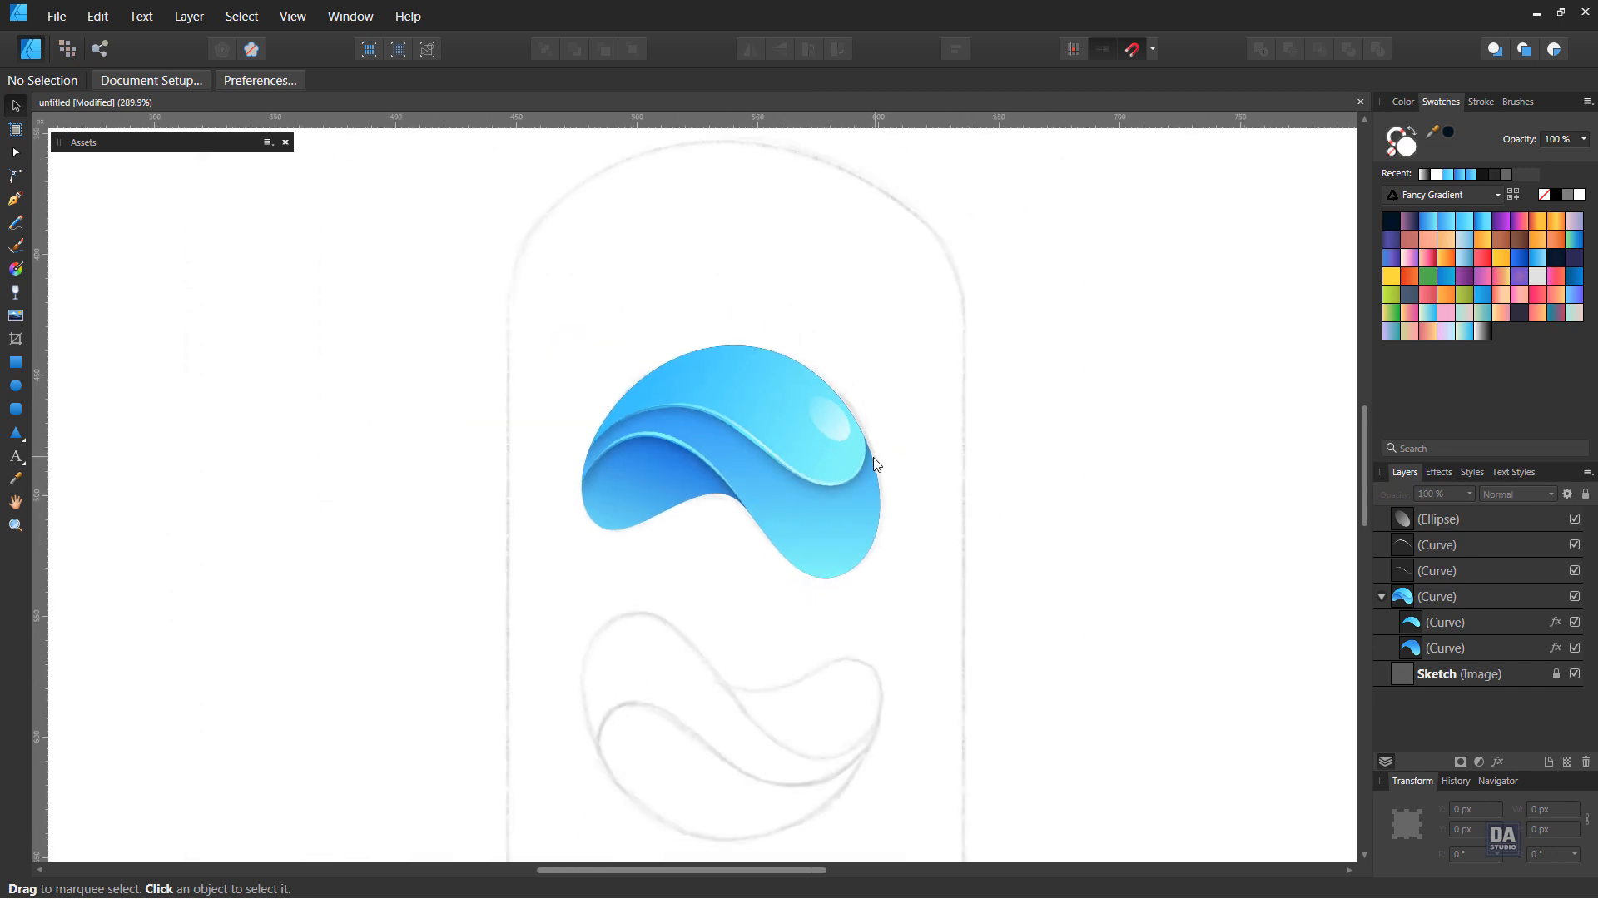
left_click_drag(915, 478, 868, 452)
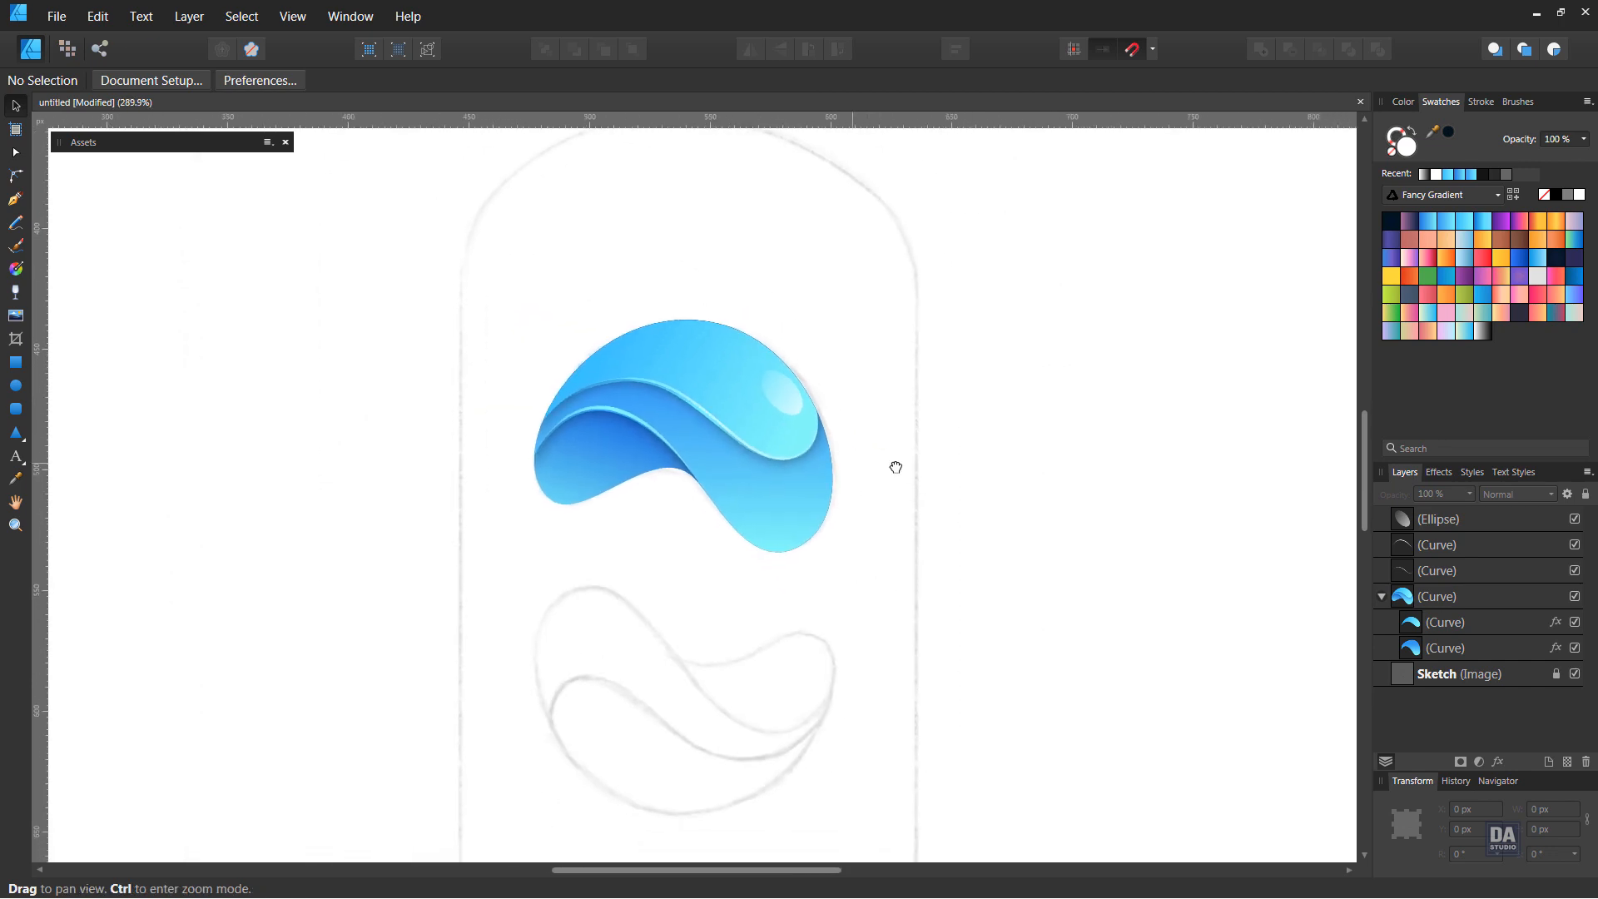
left_click(1460, 572)
left_click(1451, 547, "shift")
left_click(1468, 525, "shift")
left_click_drag(1472, 572, 1468, 597)
left_click(1481, 102)
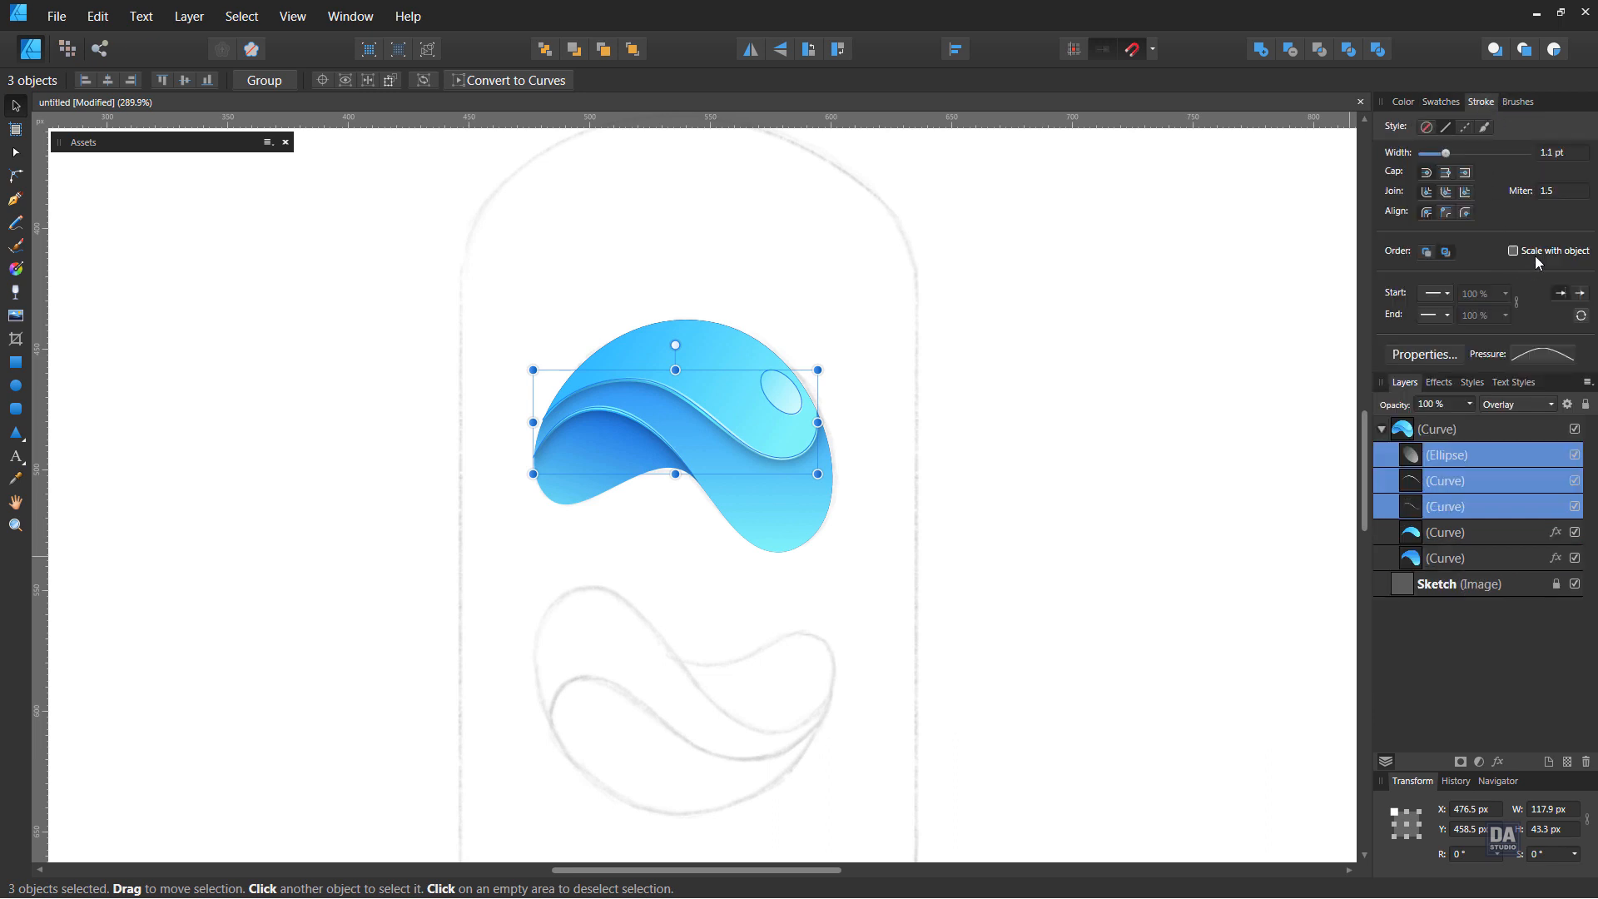
left_click(1404, 454)
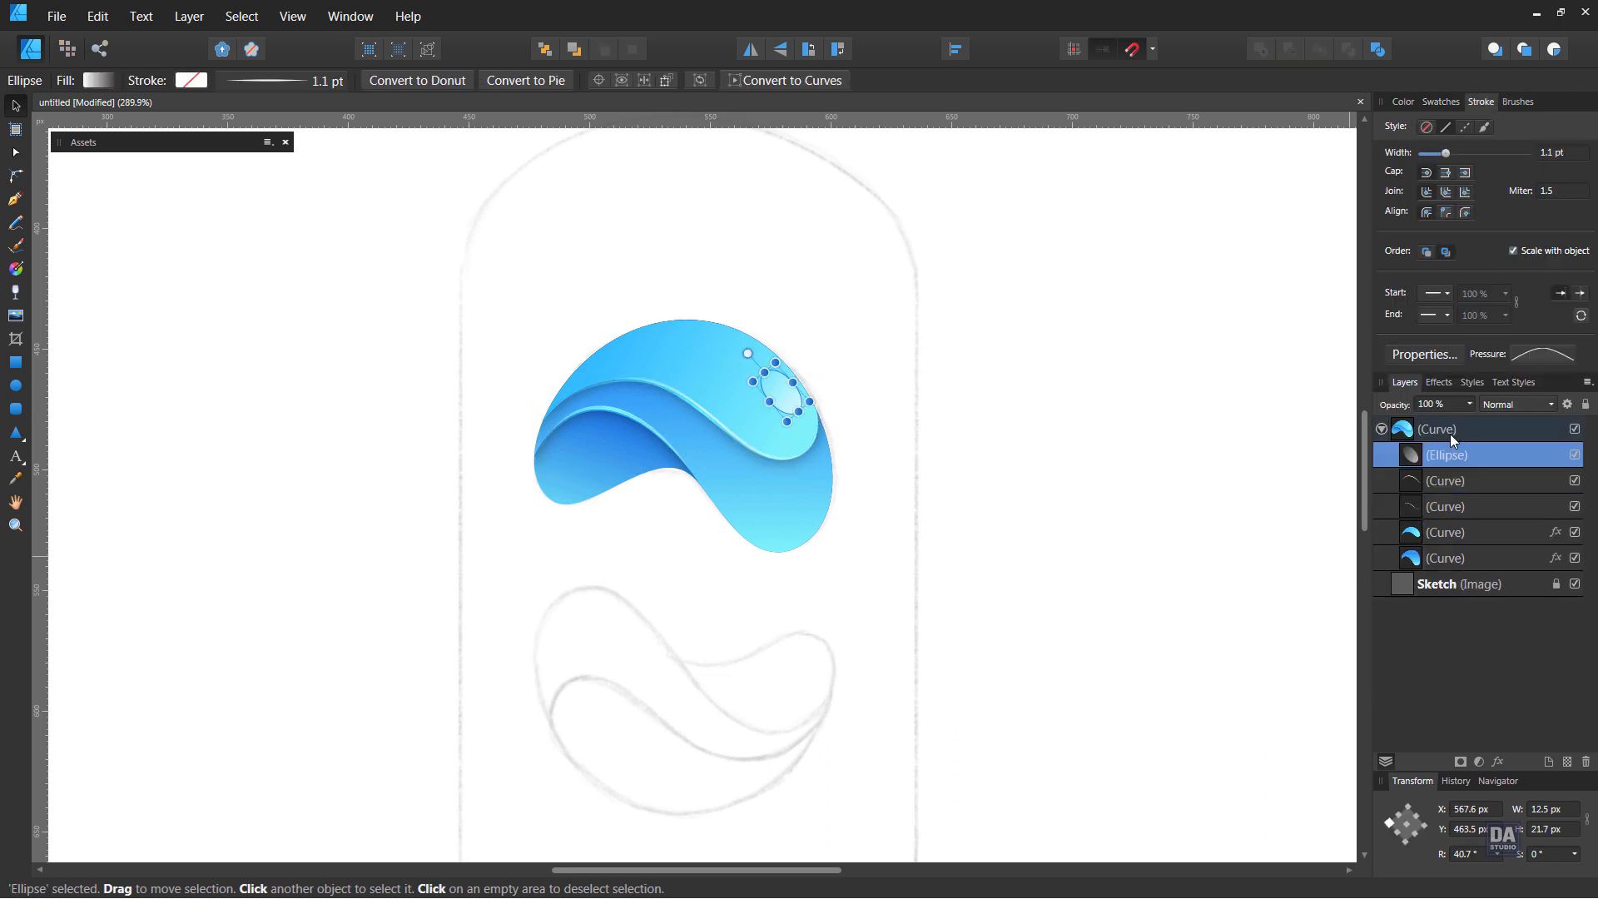
Duplicate the complete wave shape and move the copy straight down over the lower wave of the sketch
left_click(1450, 432)
left_click(1382, 429)
right_click(1446, 436)
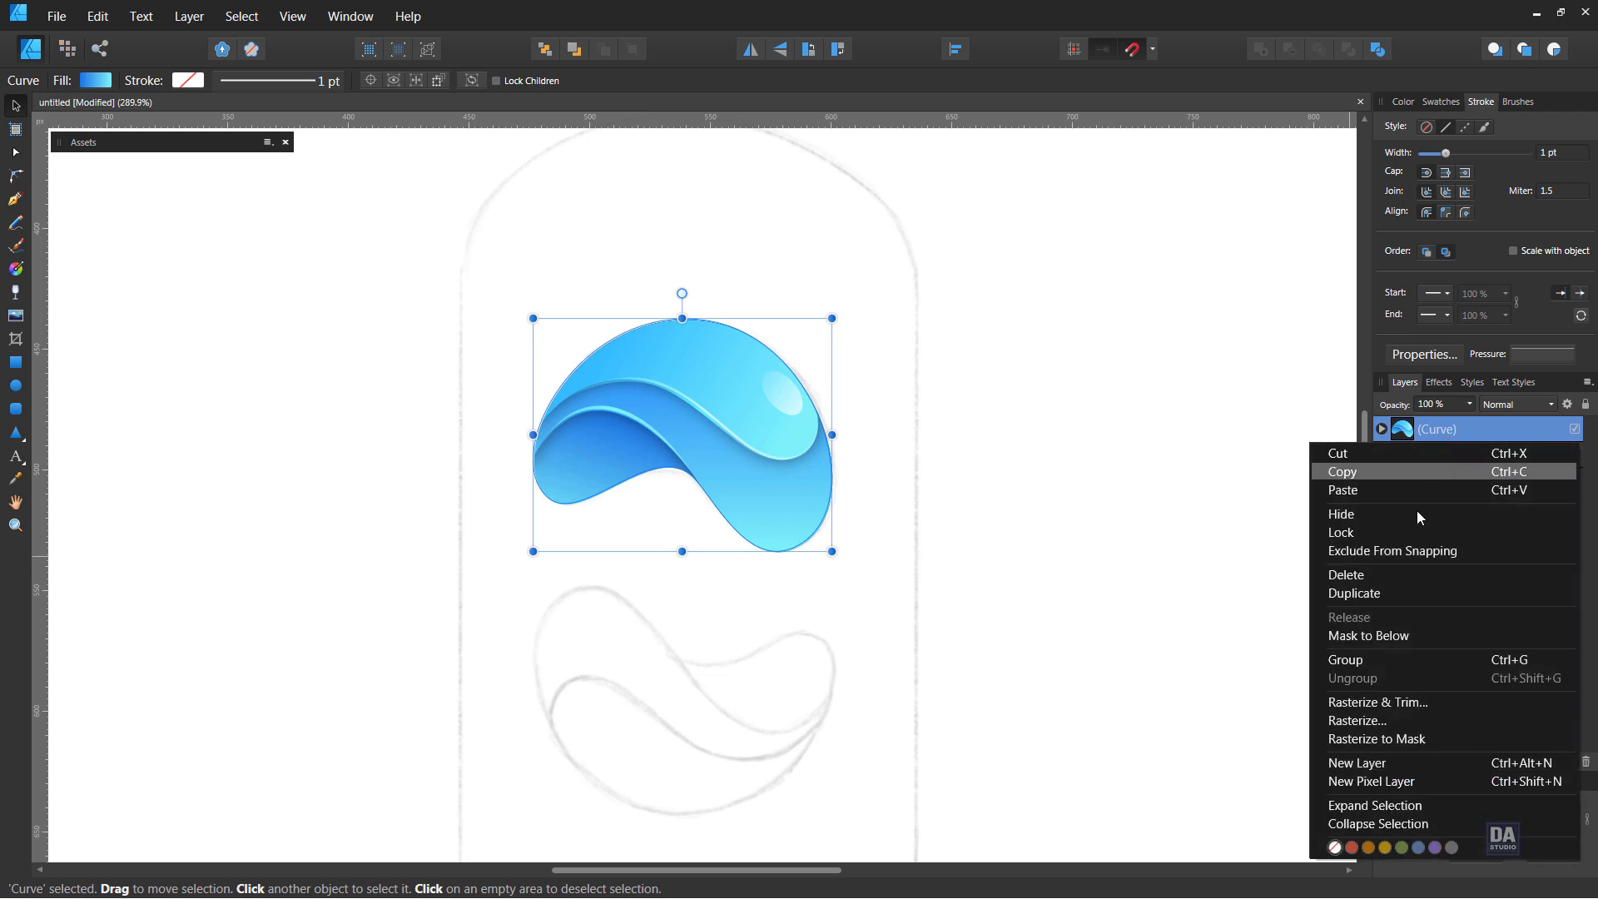
left_click(1408, 587)
key("z")
left_click_drag(846, 482, 790, 485)
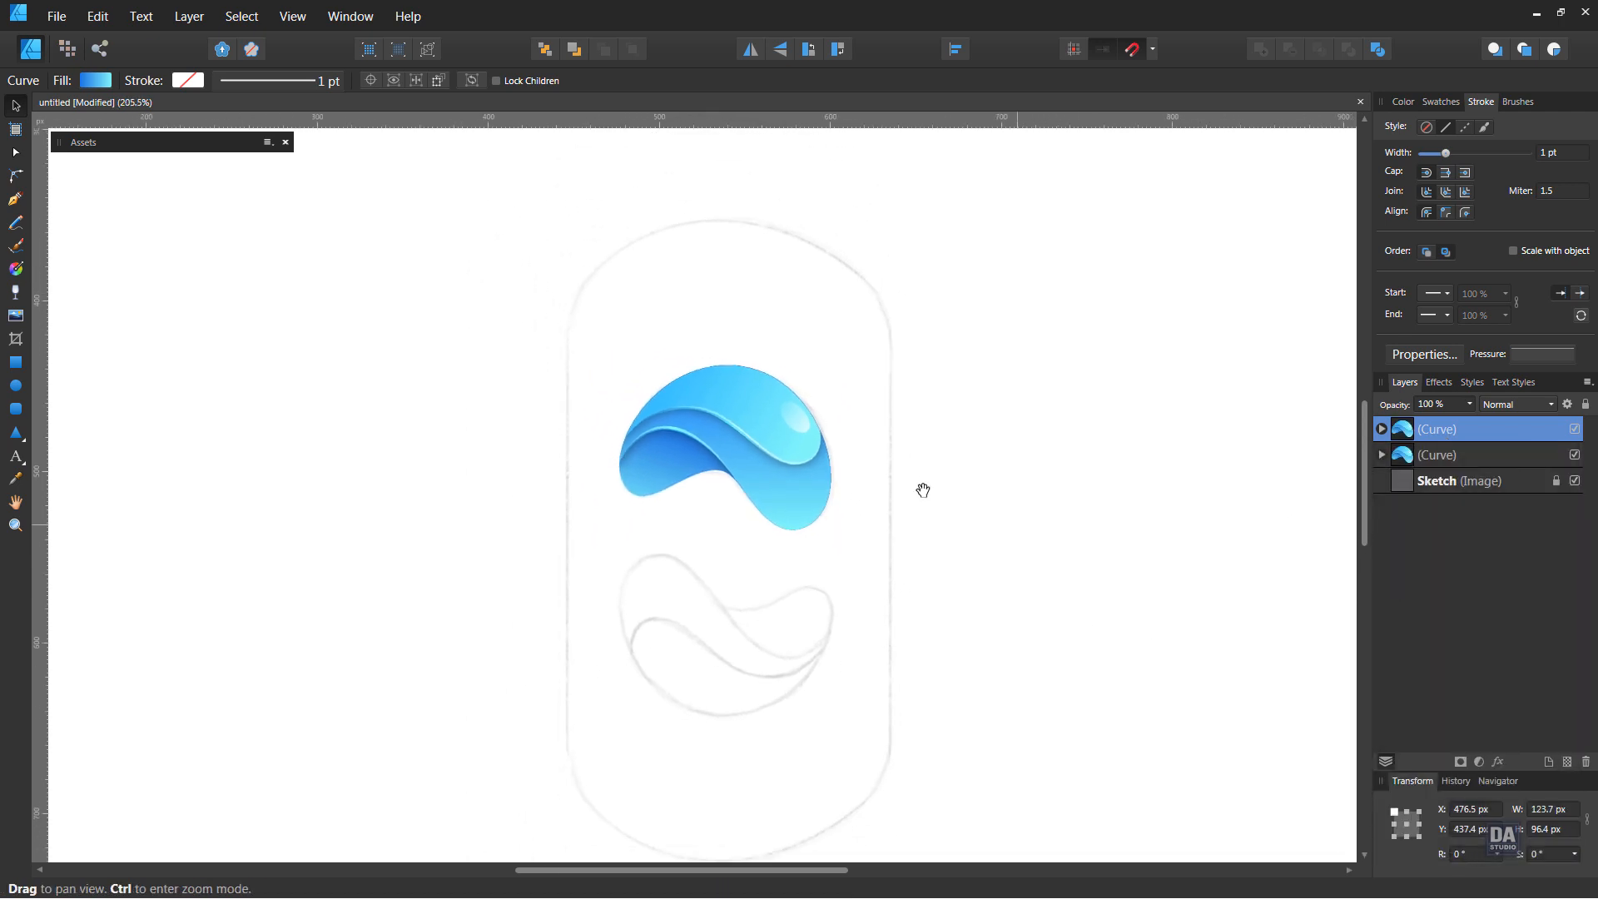
left_click_drag(924, 488, 863, 450)
left_click_drag(730, 443, 731, 641)
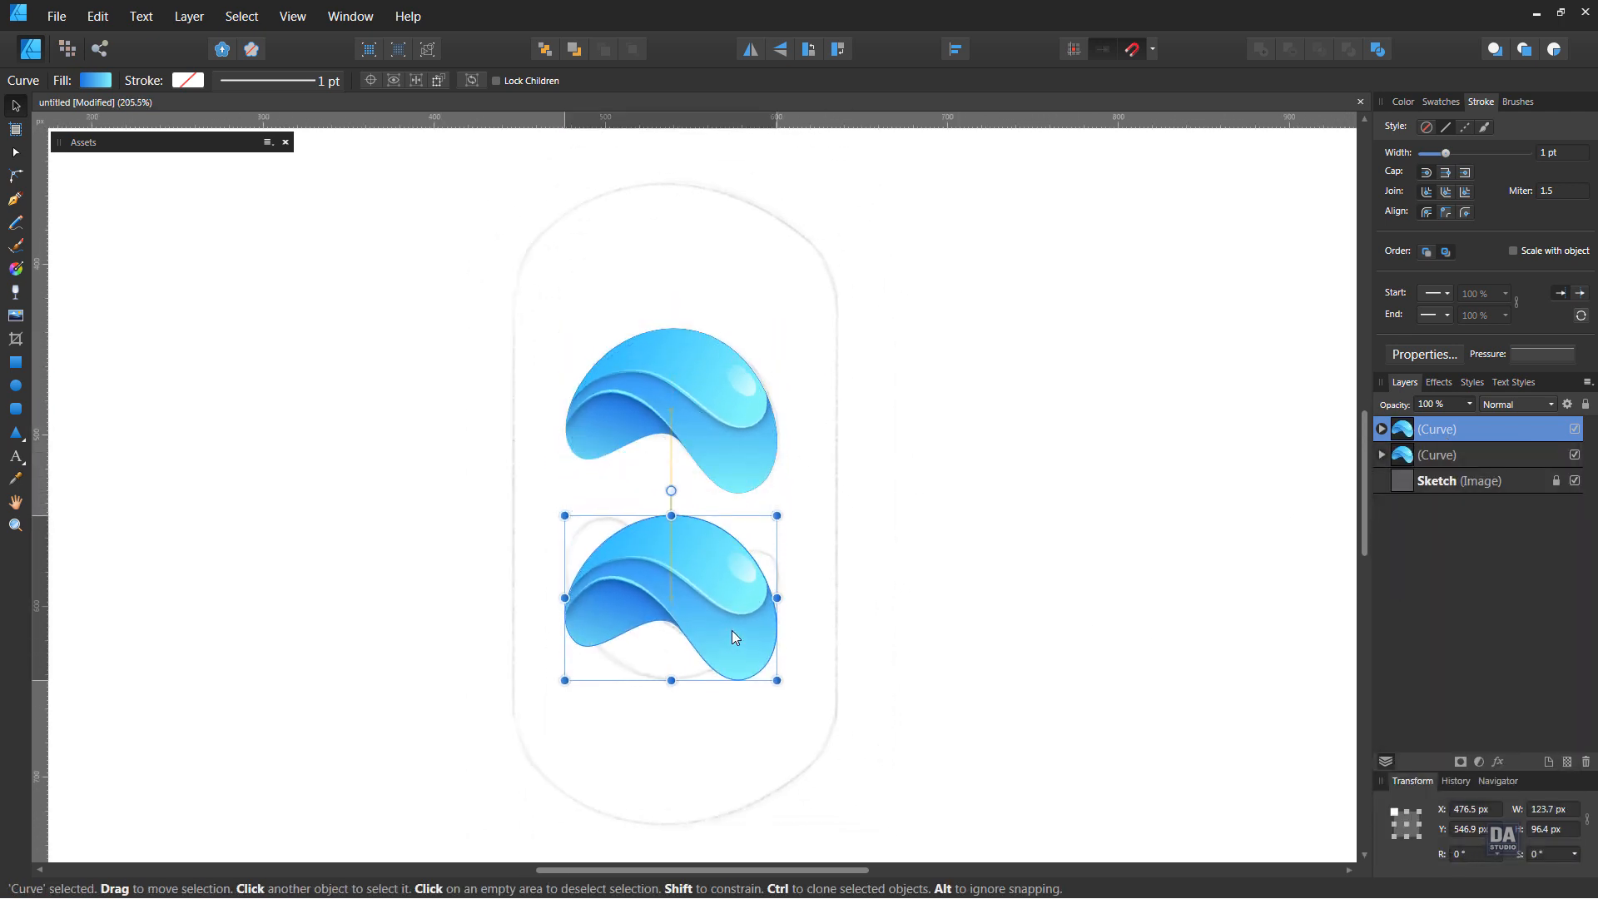
Flip the lower wave copy horizontally and vertically, nudge it onto the sketch outline, and deselect it
left_click(751, 50)
left_click(789, 49)
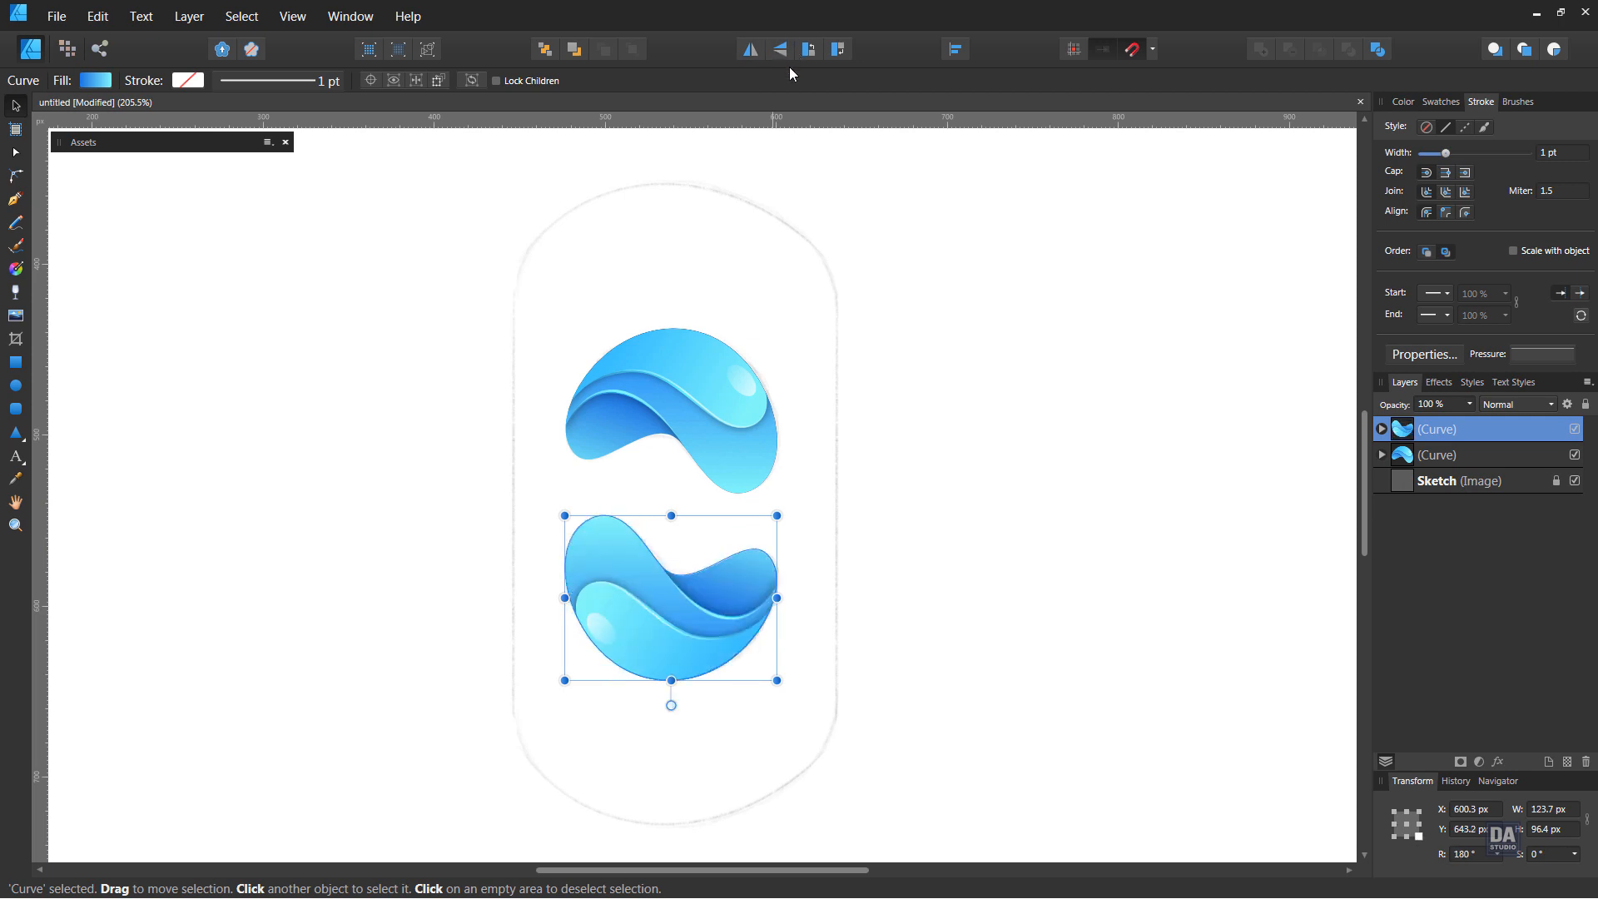
scroll(672, 642, "up", 2)
left_click_drag(671, 633, 671, 630)
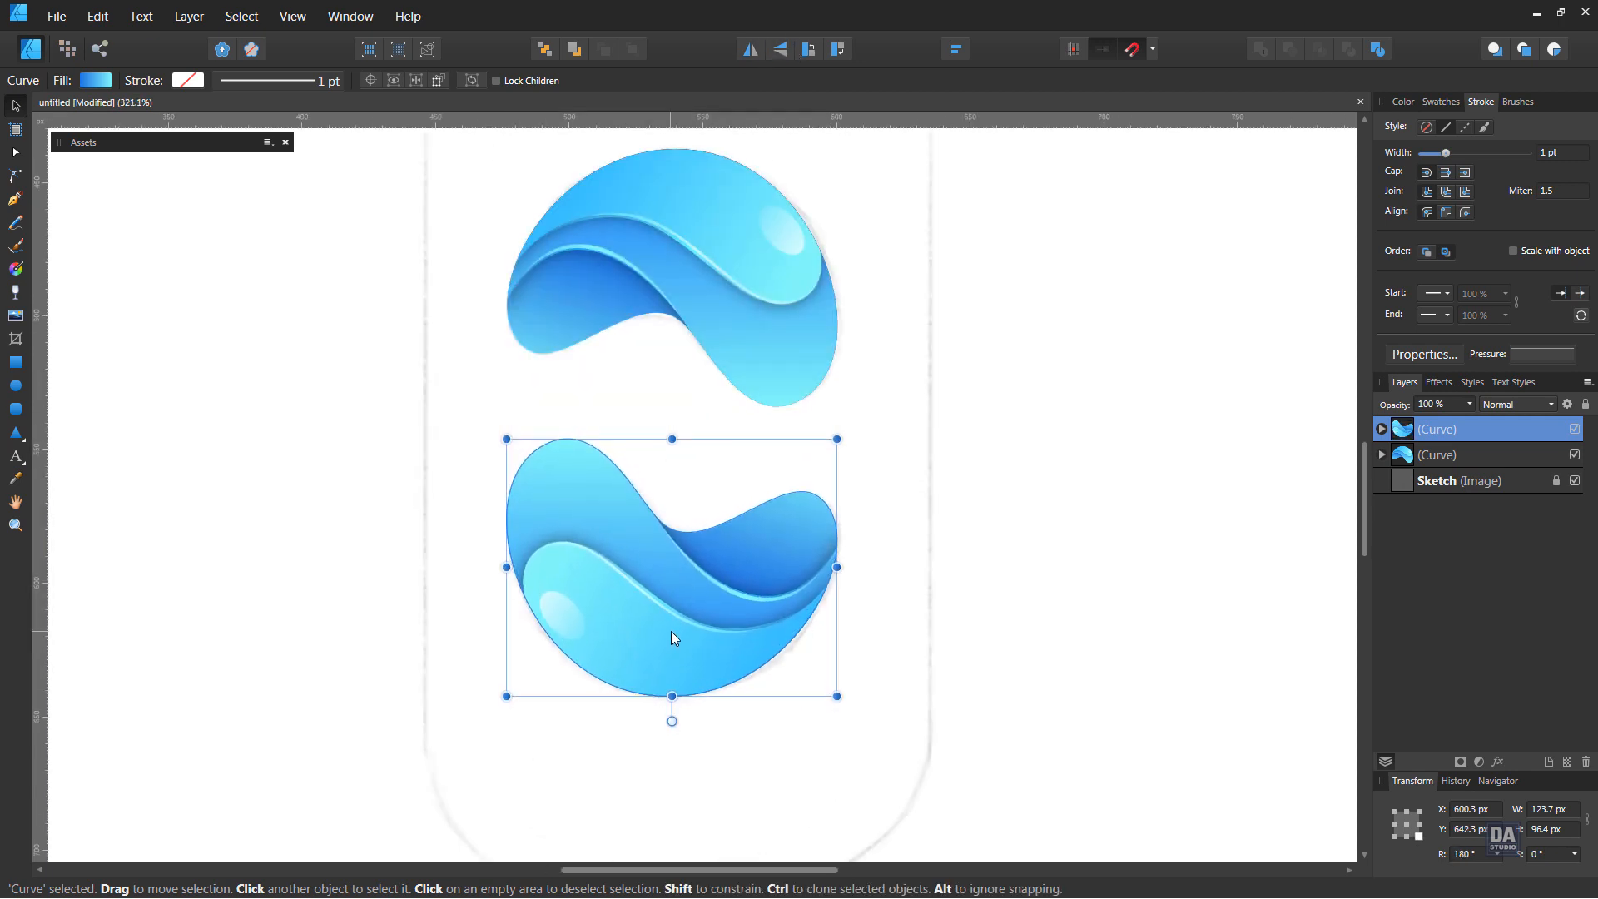
left_click(901, 593)
Draw a rounded rectangle about 183.6 × 224.9 px outward from the midpoint between the two waves
scroll(732, 532, "down", 2)
key("space")
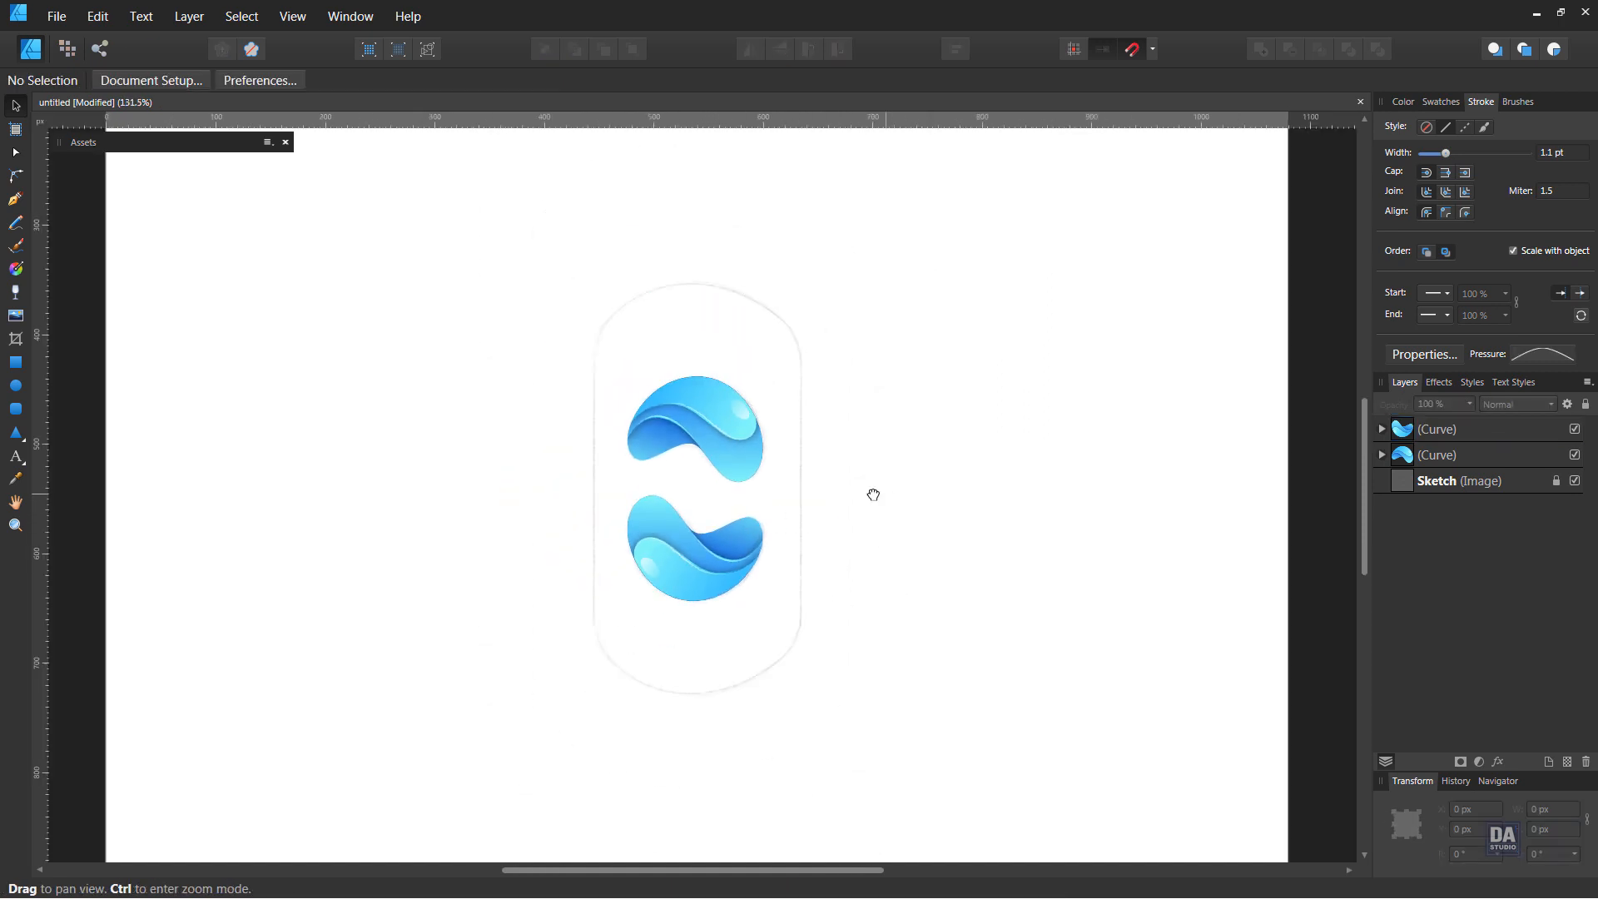
mouse_move(873, 496)
left_mouse_down()
mouse_move(852, 532)
mouse_move(856, 517)
left_mouse_up()
scroll(792, 477, "down", 1)
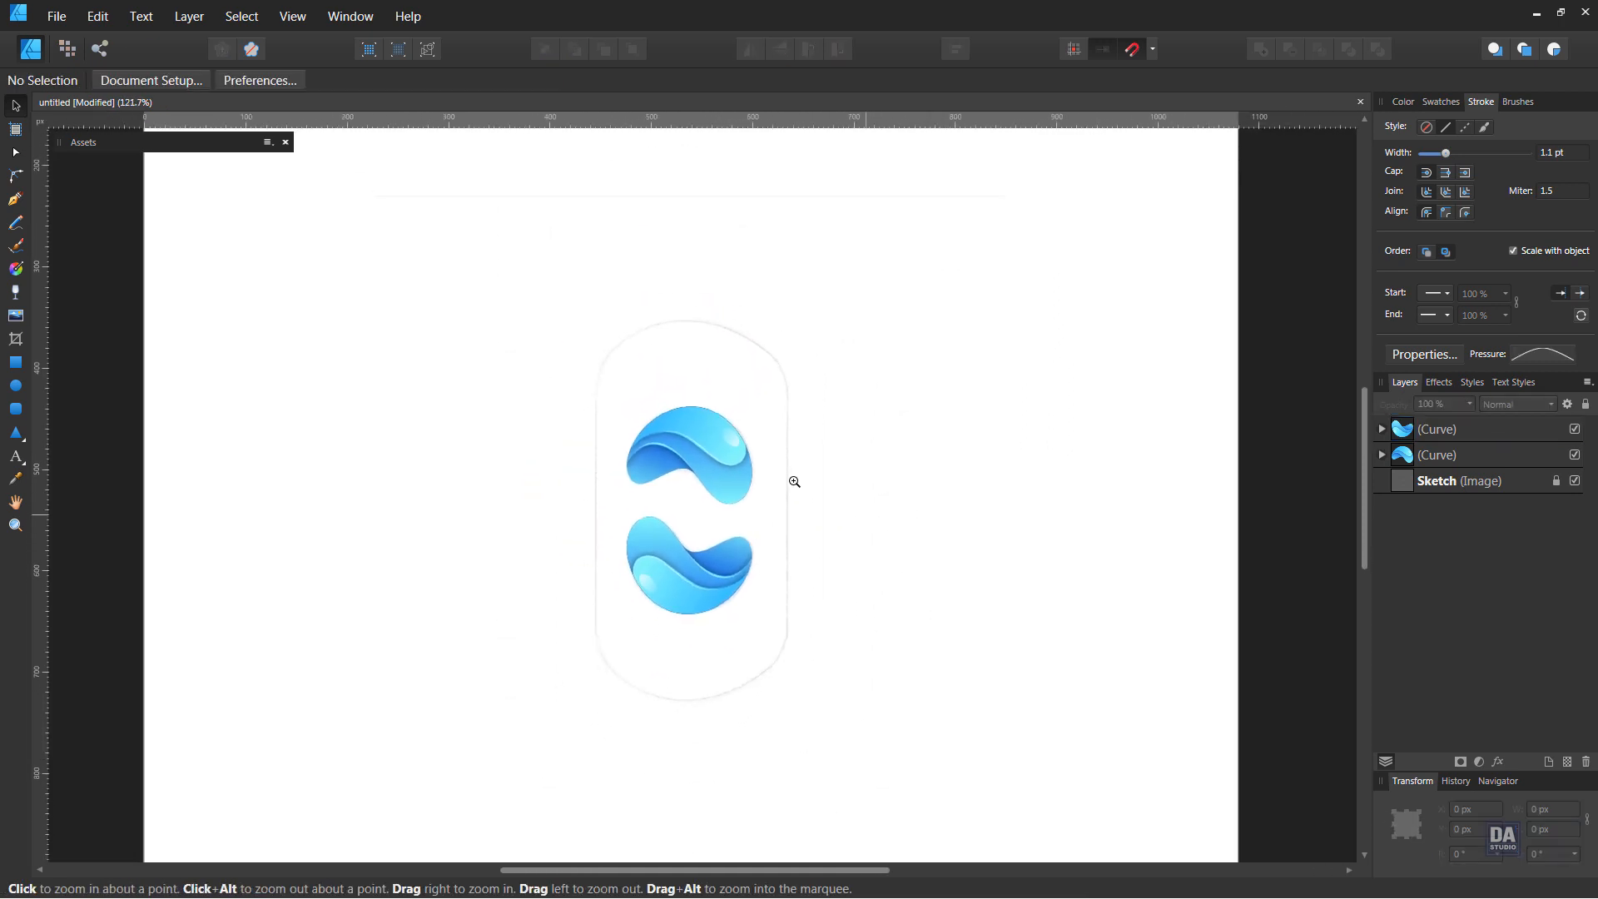
left_click(15, 408)
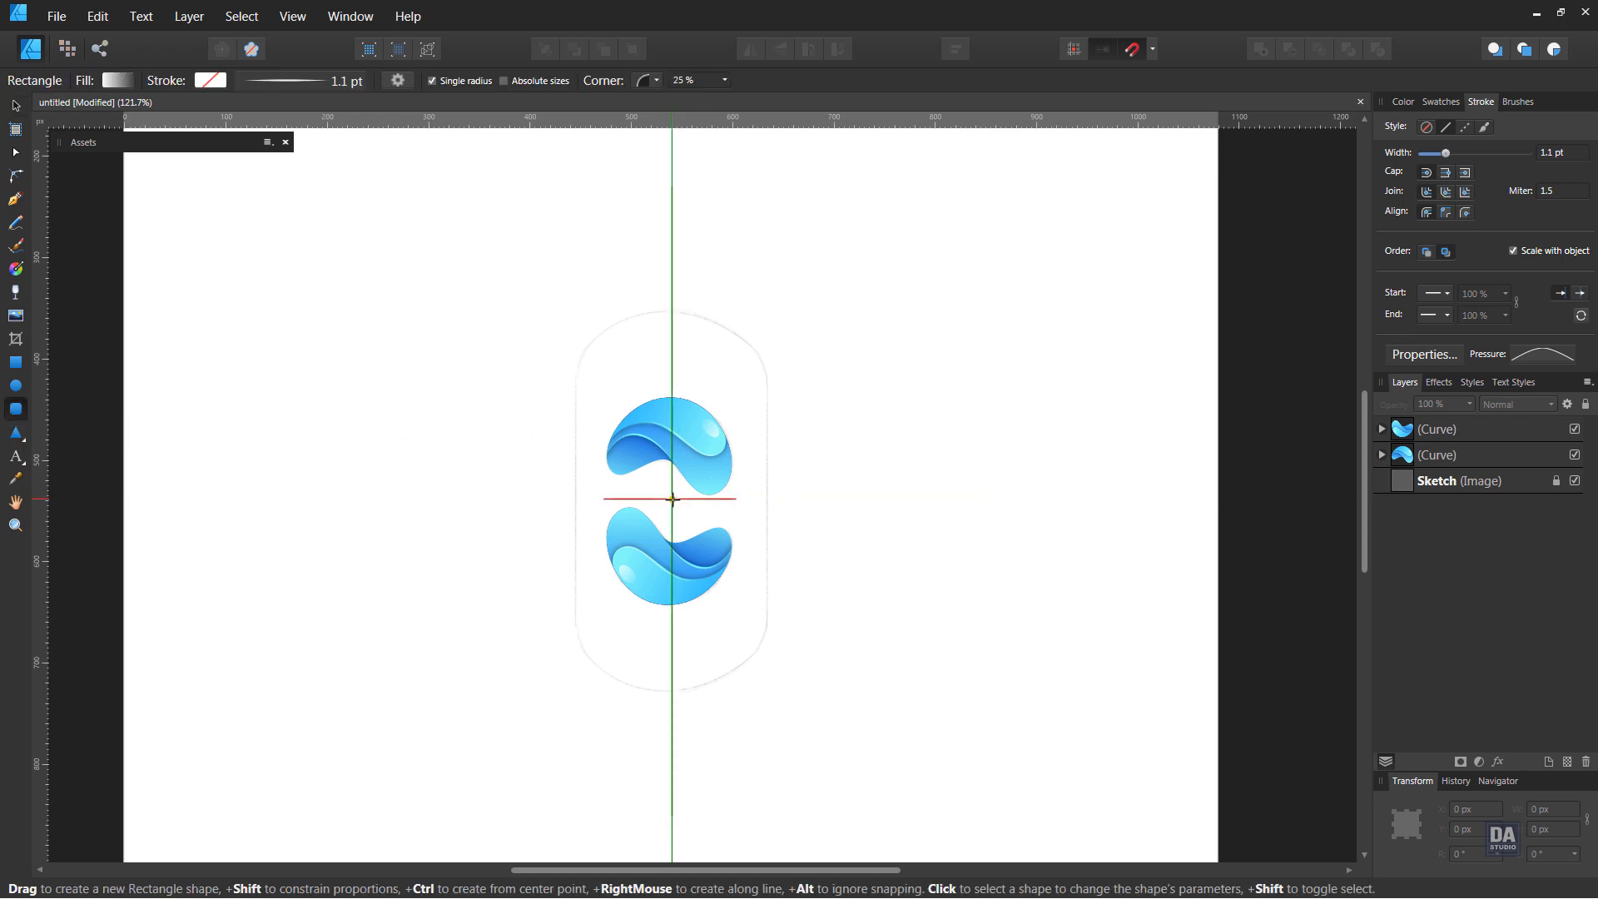
left_click_drag(672, 501, 765, 613)
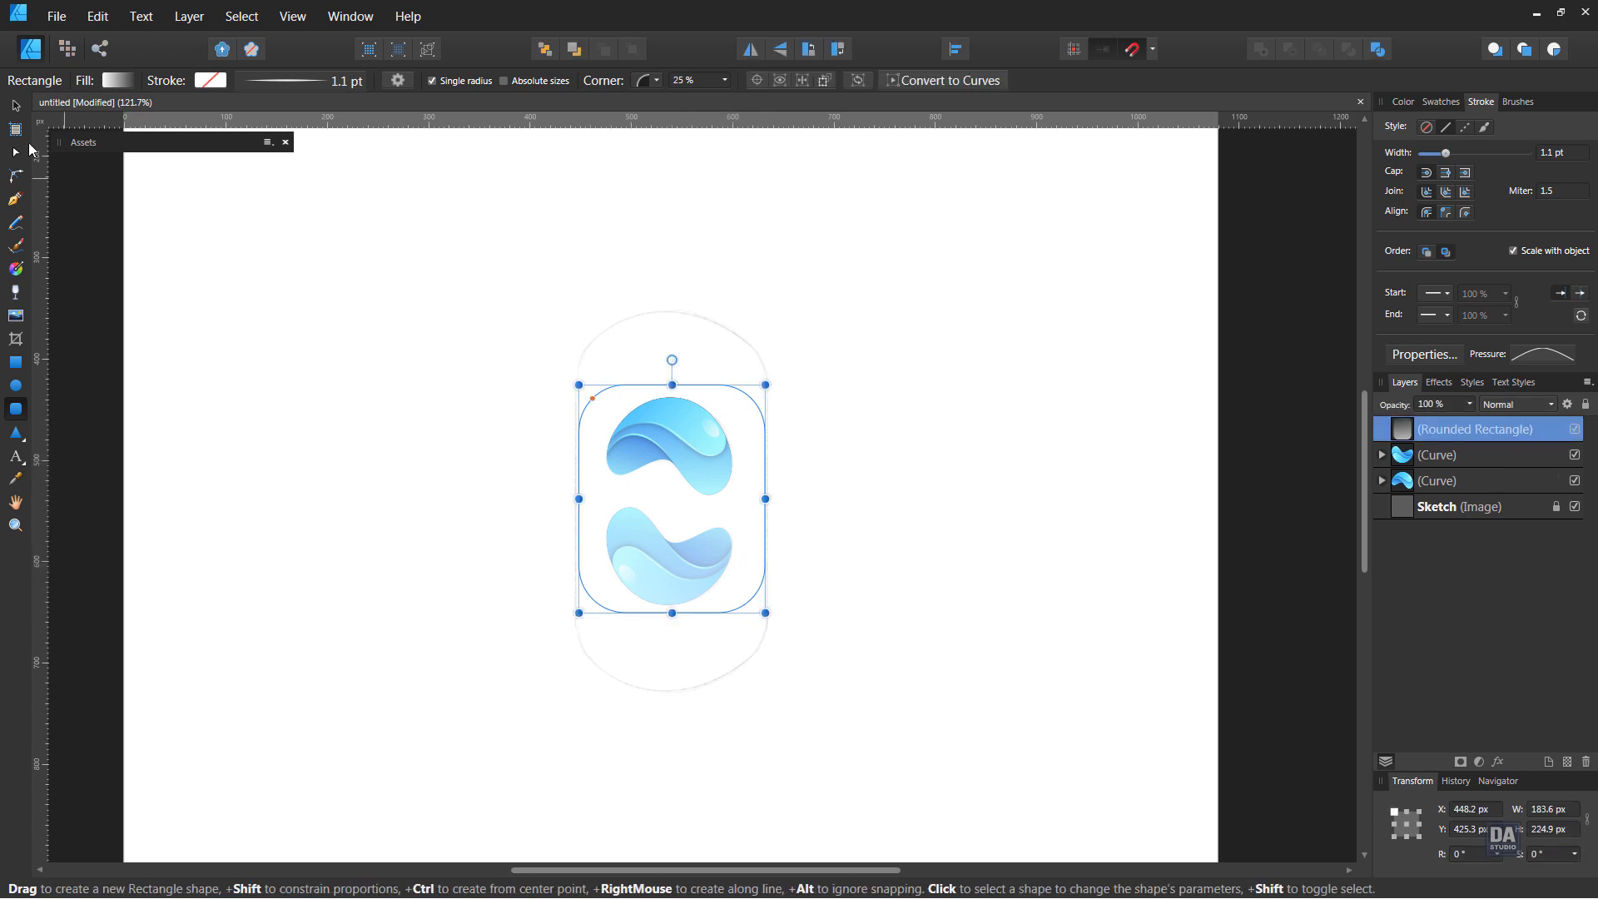
Stretch the rounded rectangle symmetrically to about 336.6 px high and round its corners to 50 %
left_click(16, 107)
left_click_drag(673, 384, 664, 334)
scroll(659, 367, "up", 3)
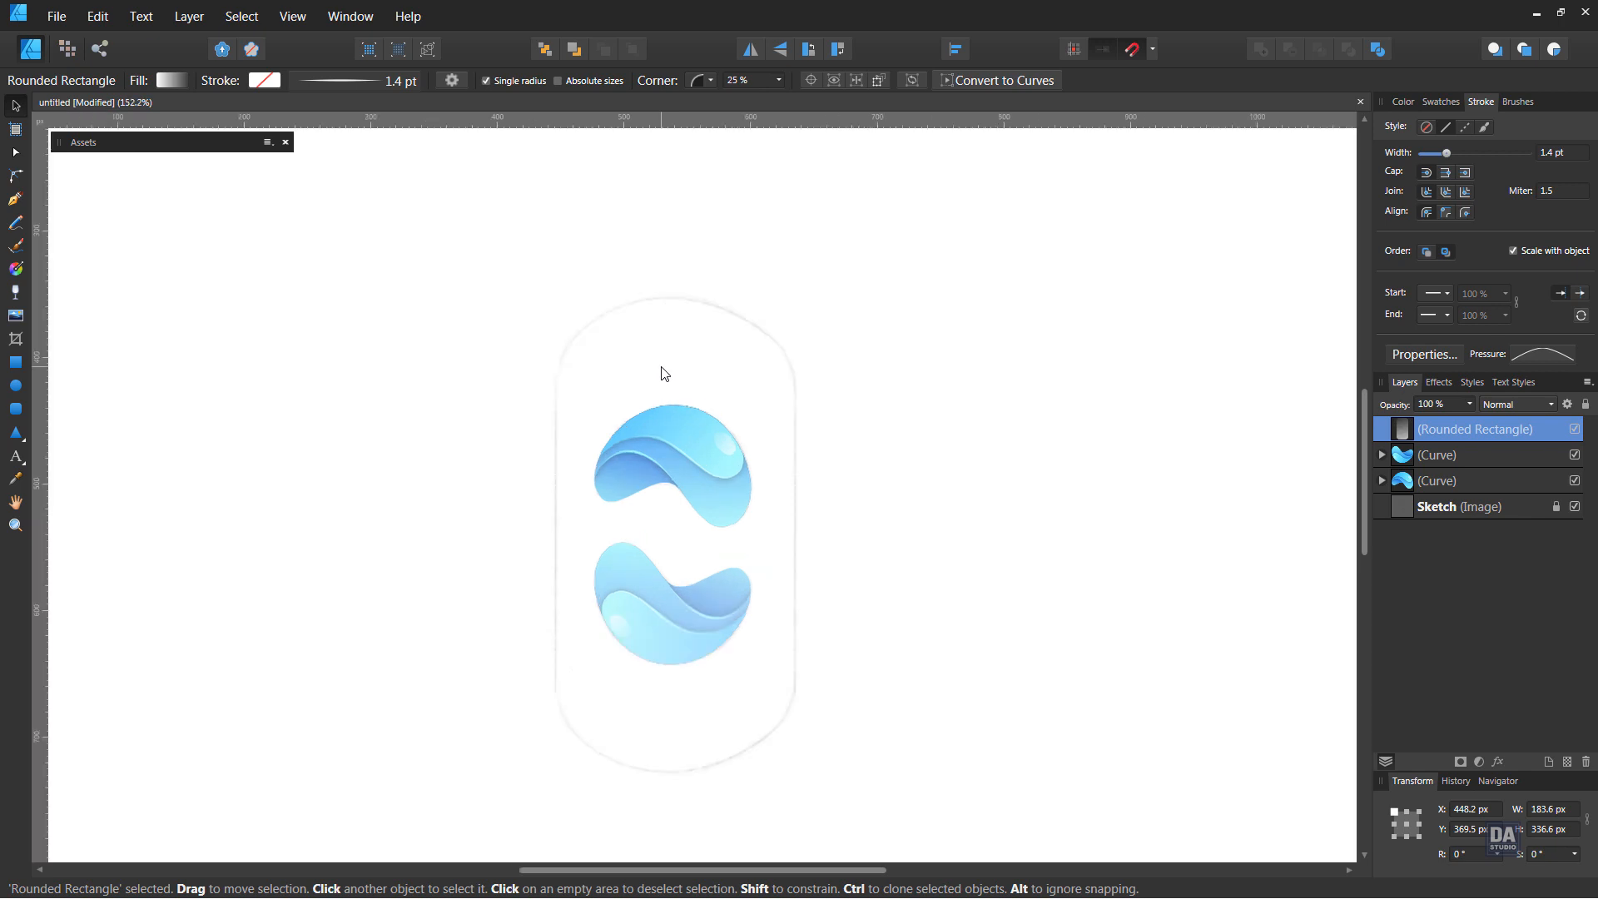
left_click(15, 409)
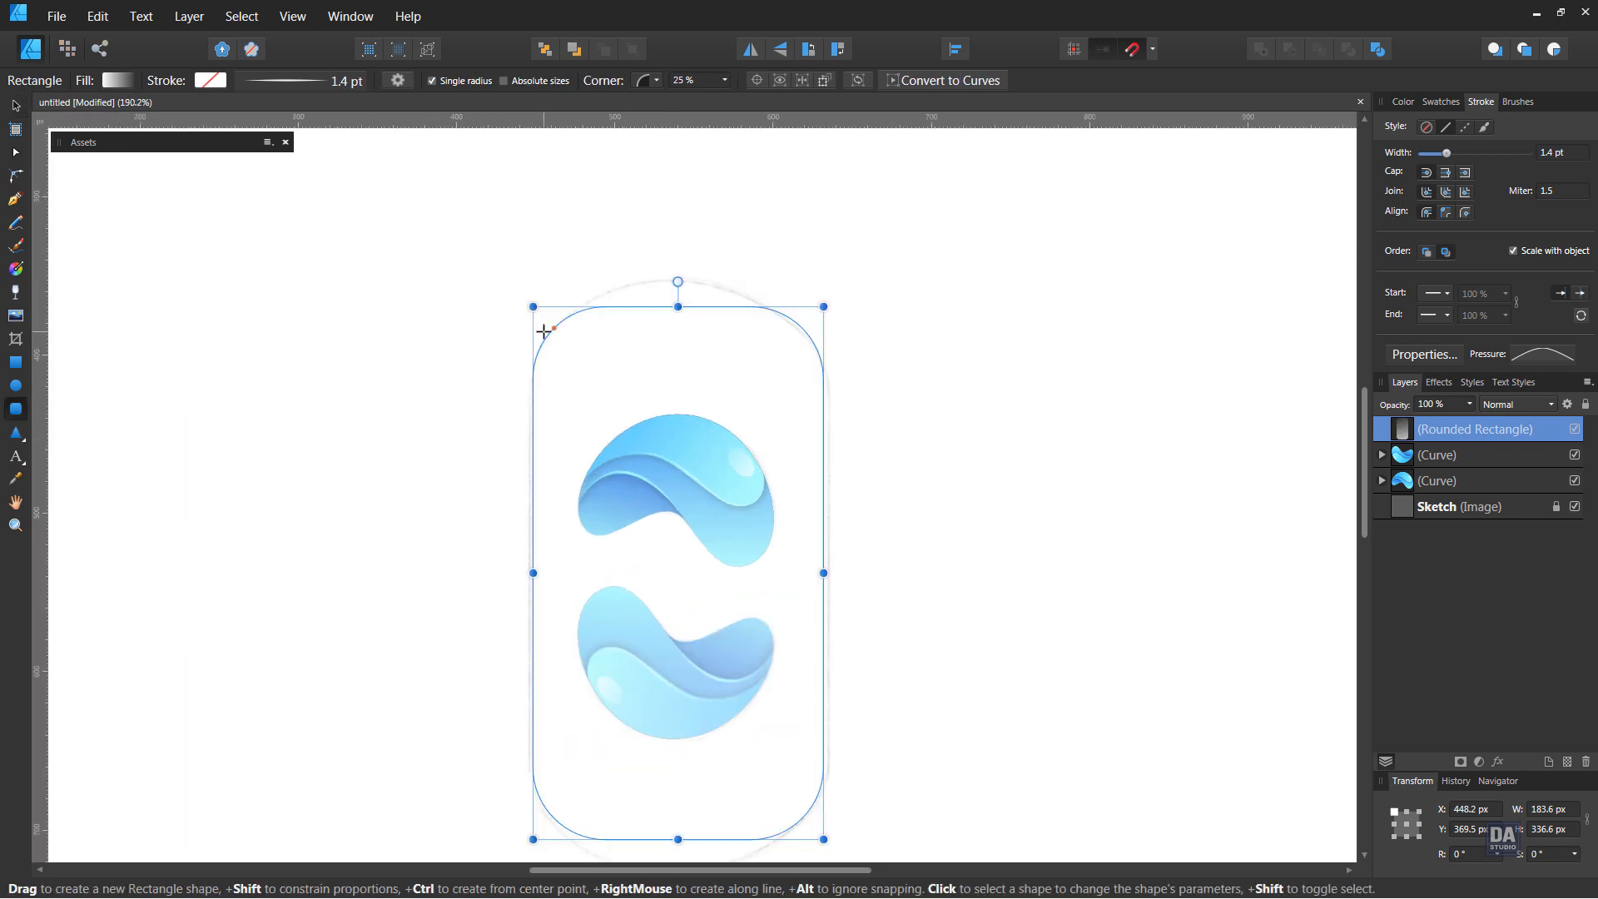
left_click_drag(553, 332, 606, 390)
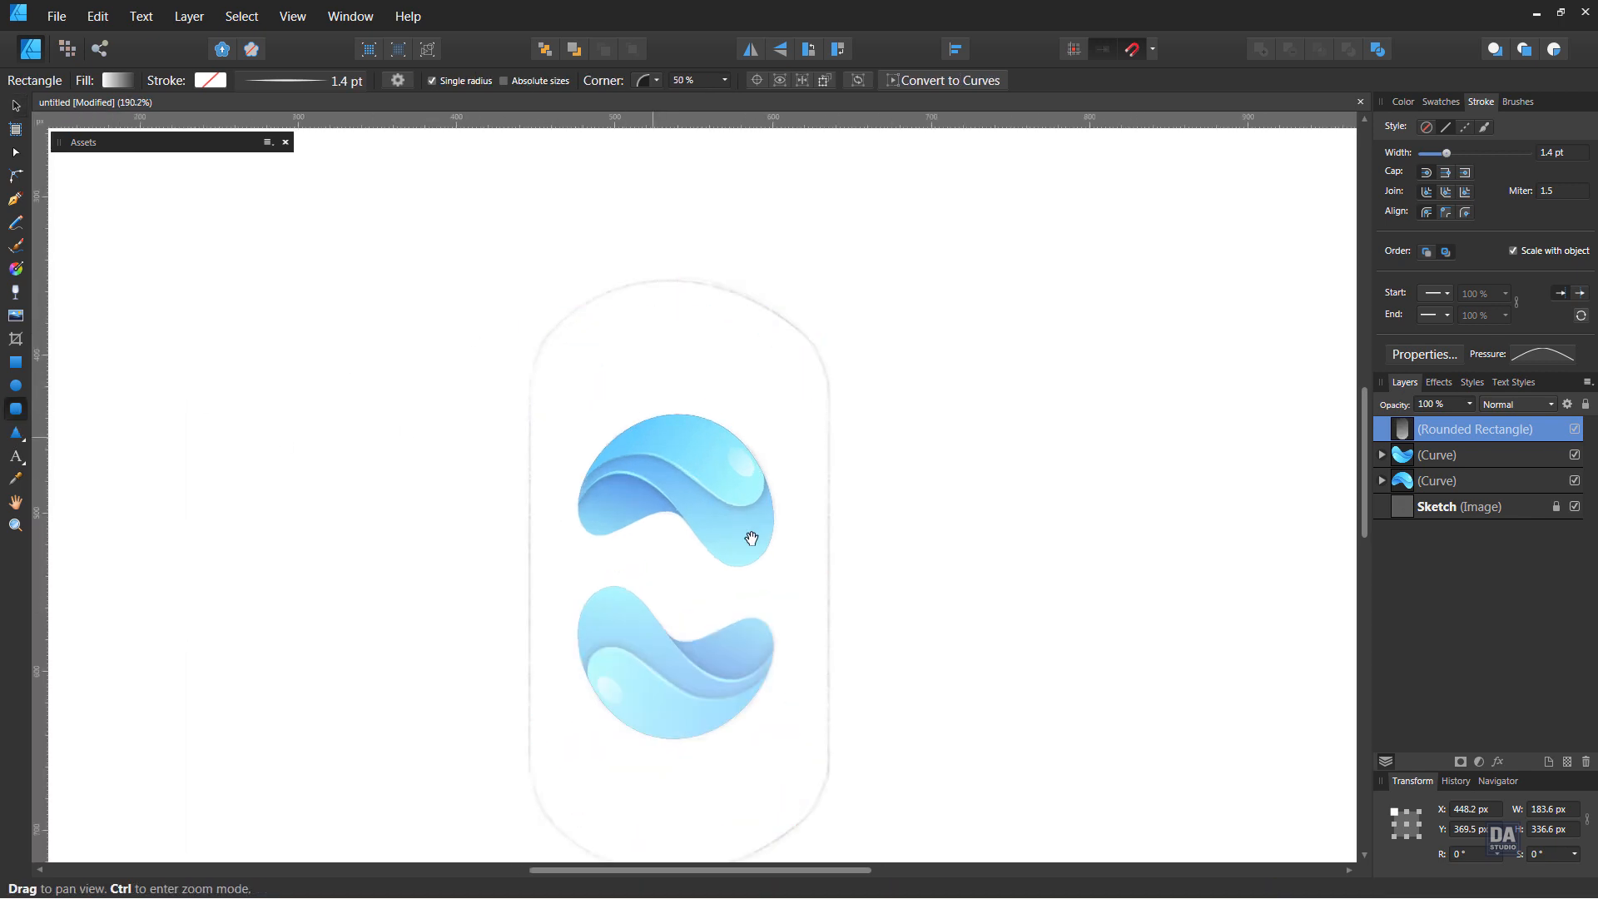
left_click_drag(751, 534, 749, 463)
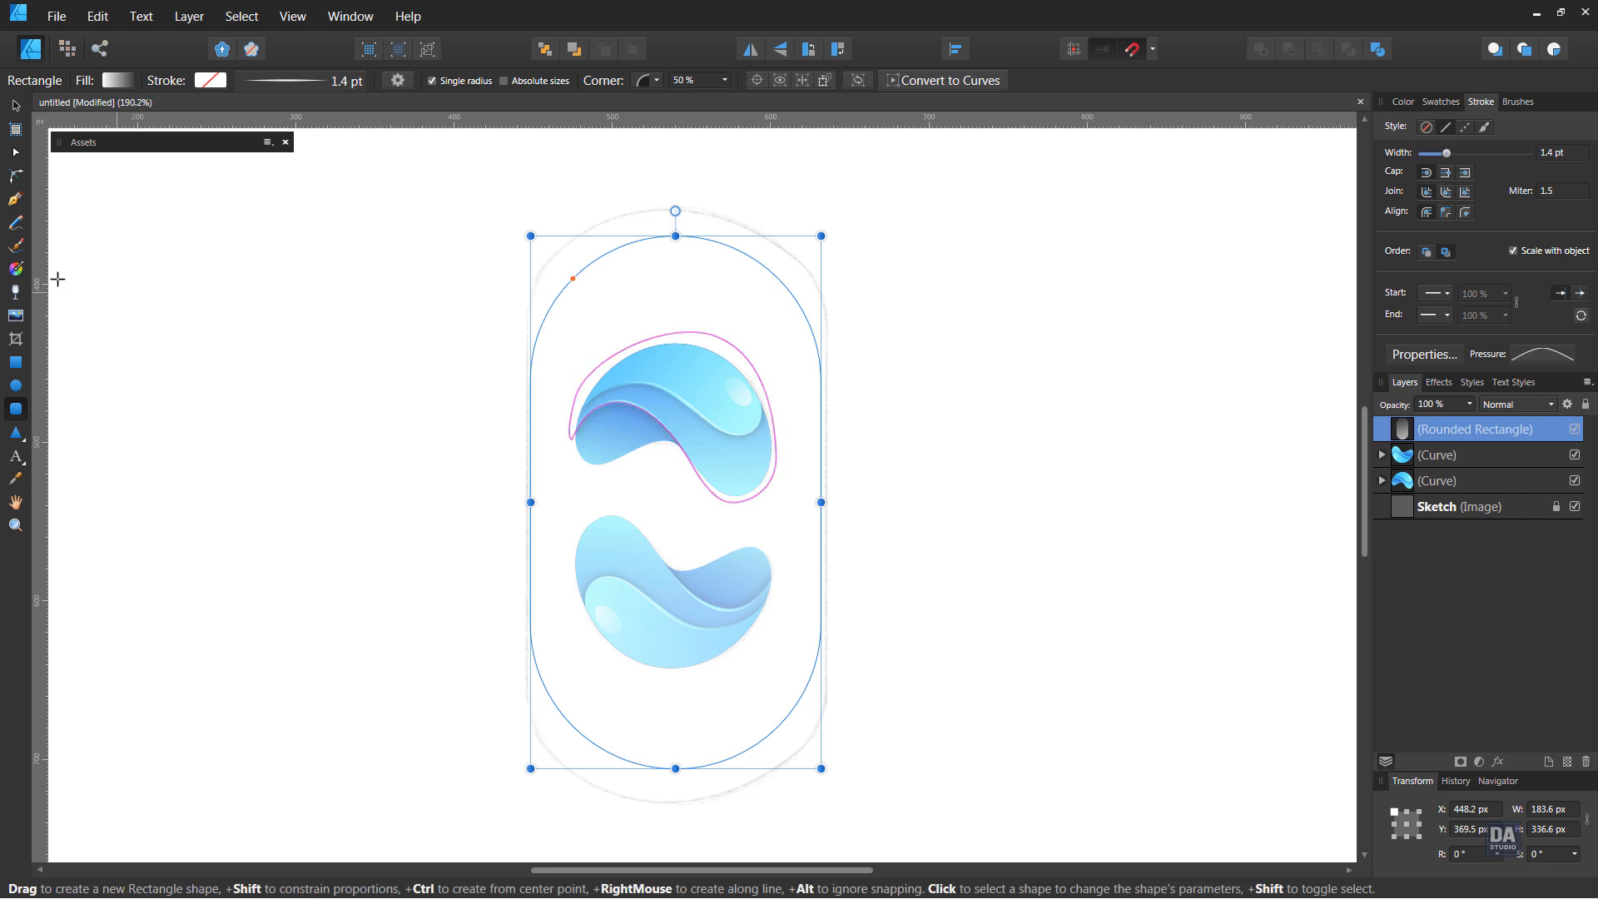
left_click(15, 105)
Fill the capsule with the pink-to-navy Fancy Gradient swatch and run the linear gradient from pink at upper left to navy at lower right
left_click(1449, 107)
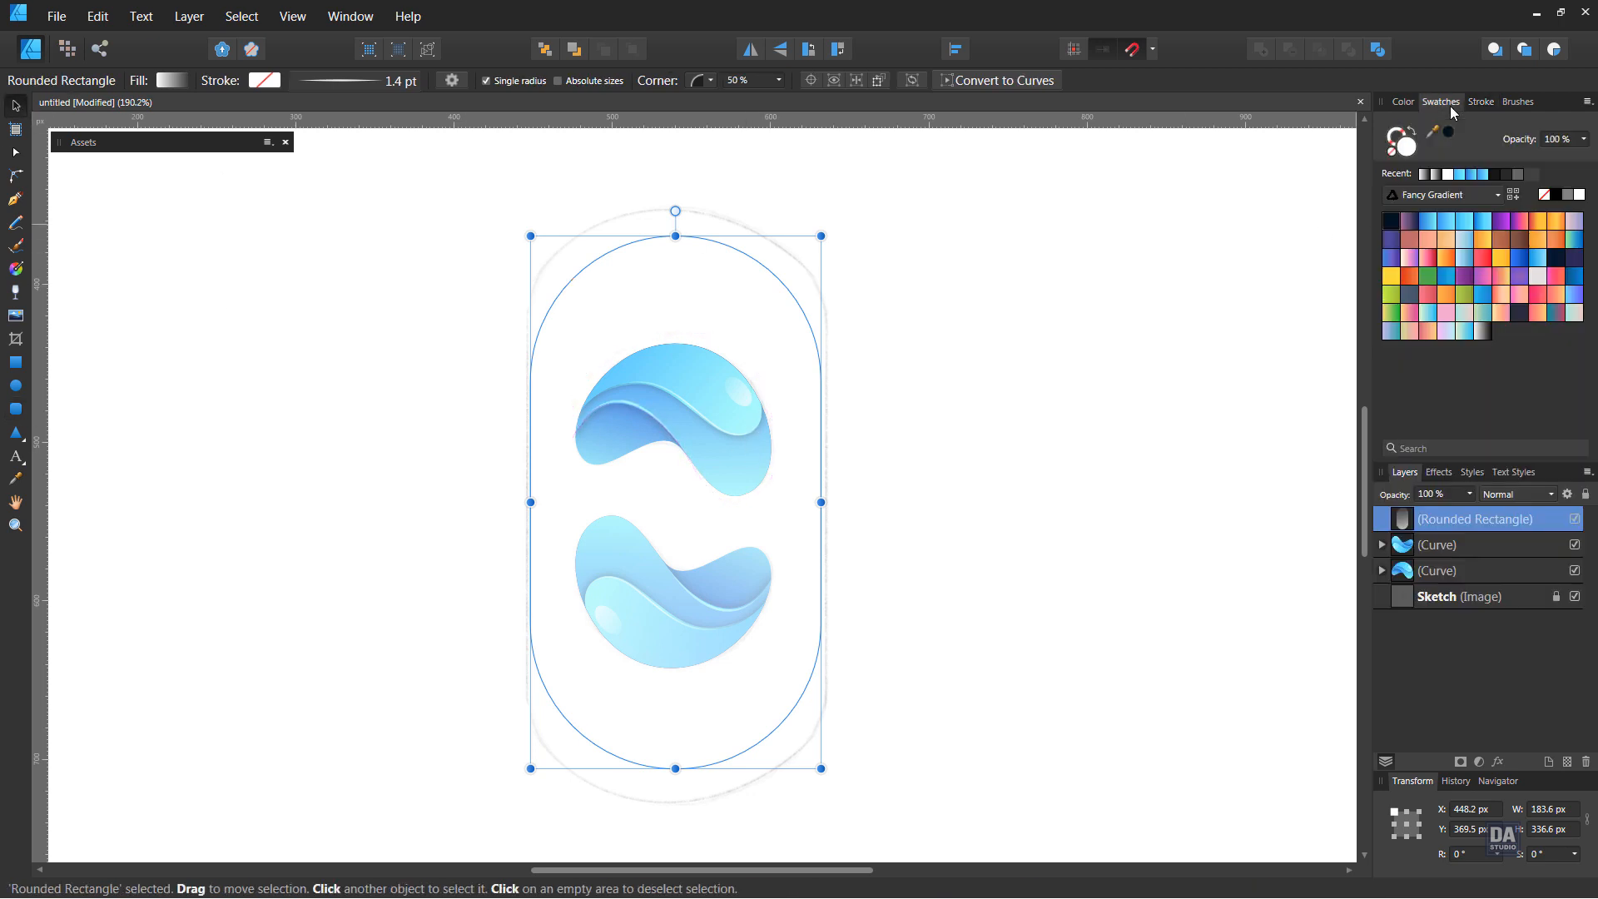
left_click(1411, 221)
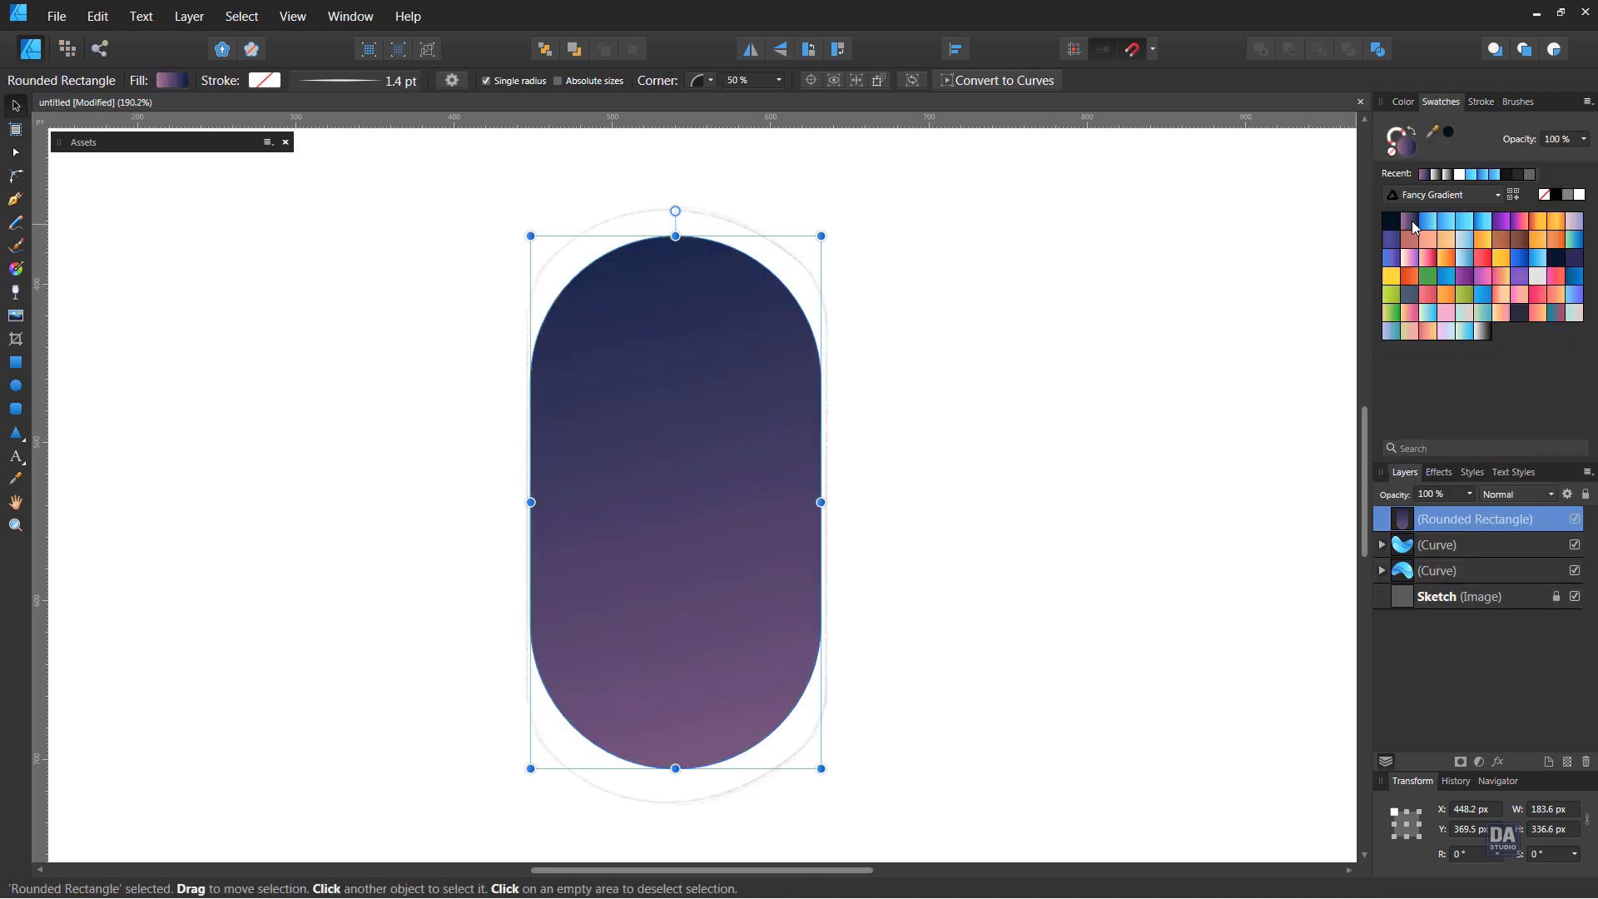
left_click(15, 386)
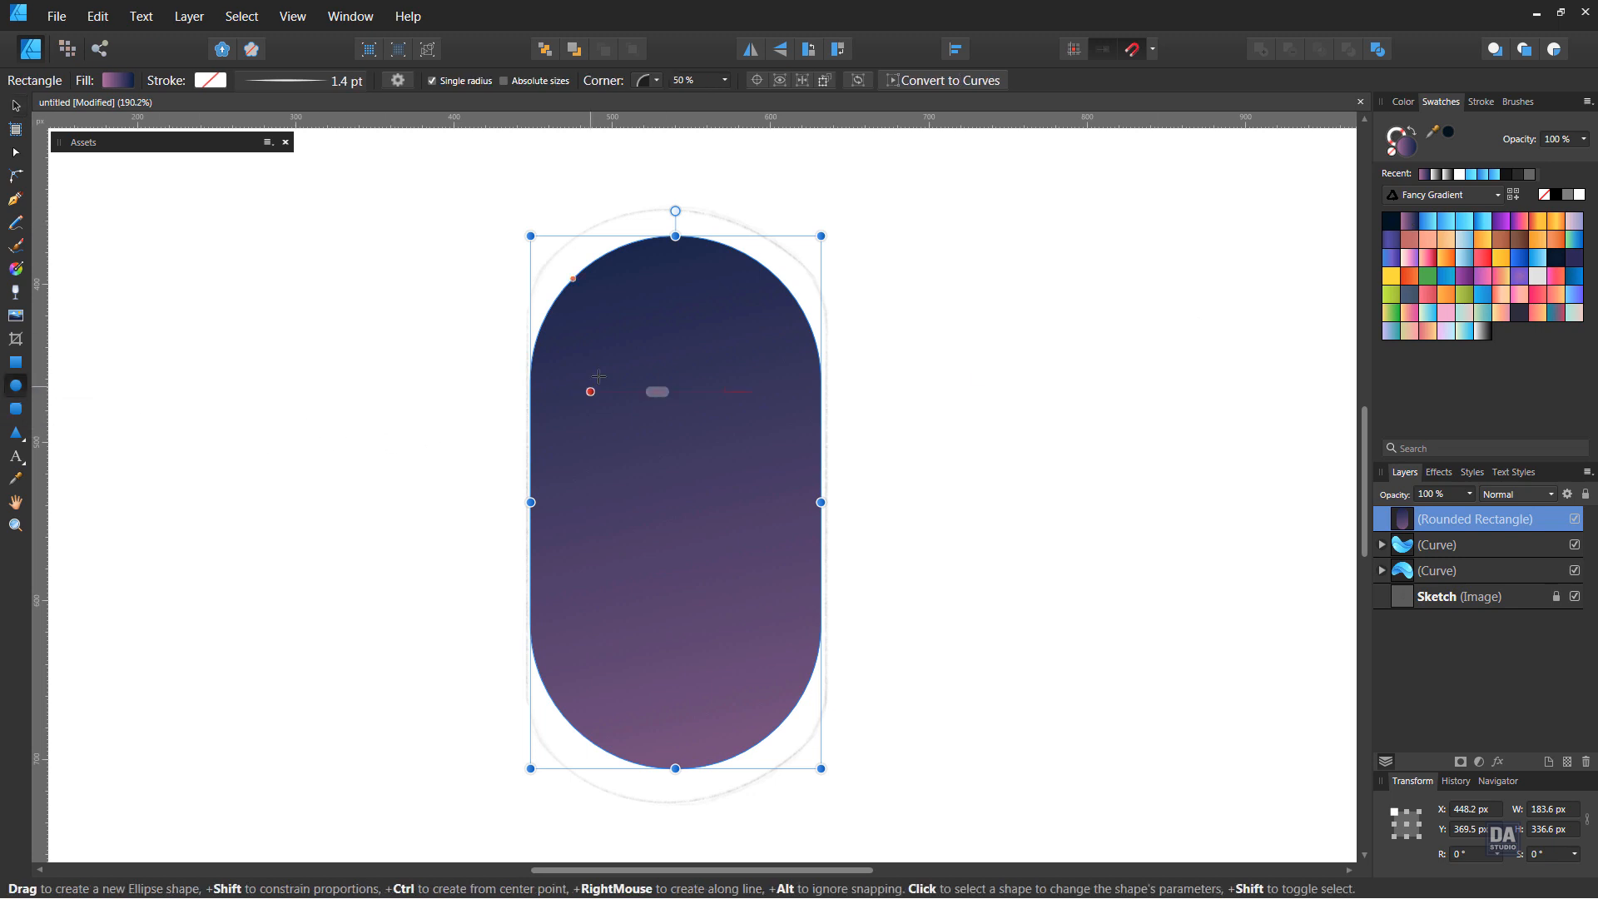
left_click(15, 269)
left_click_drag(574, 294, 772, 702)
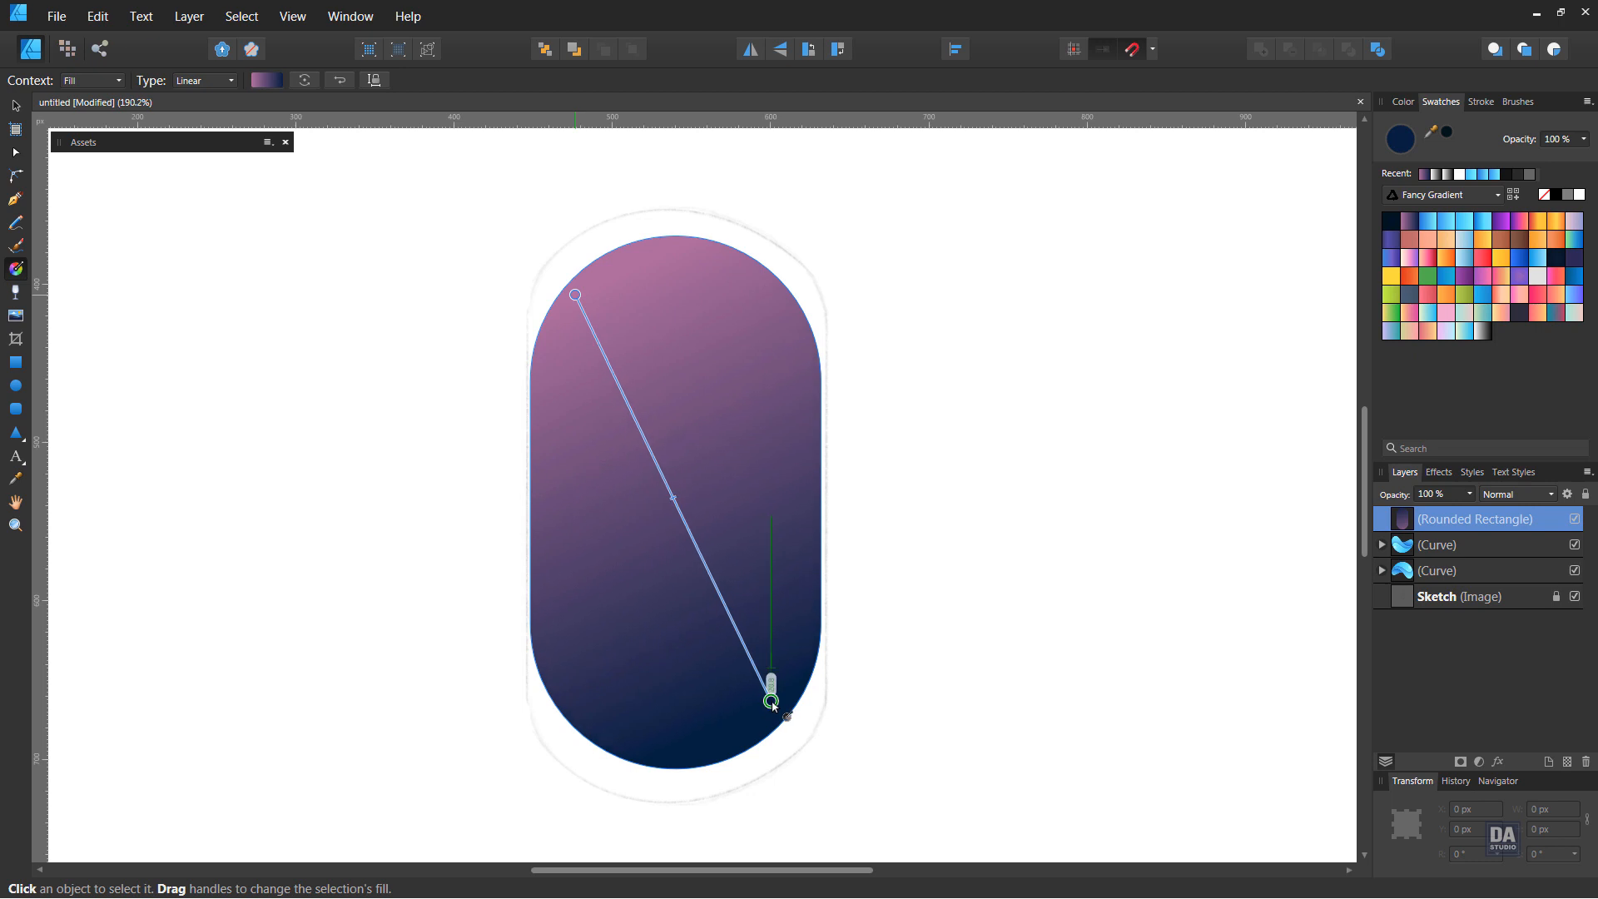
left_click(17, 107)
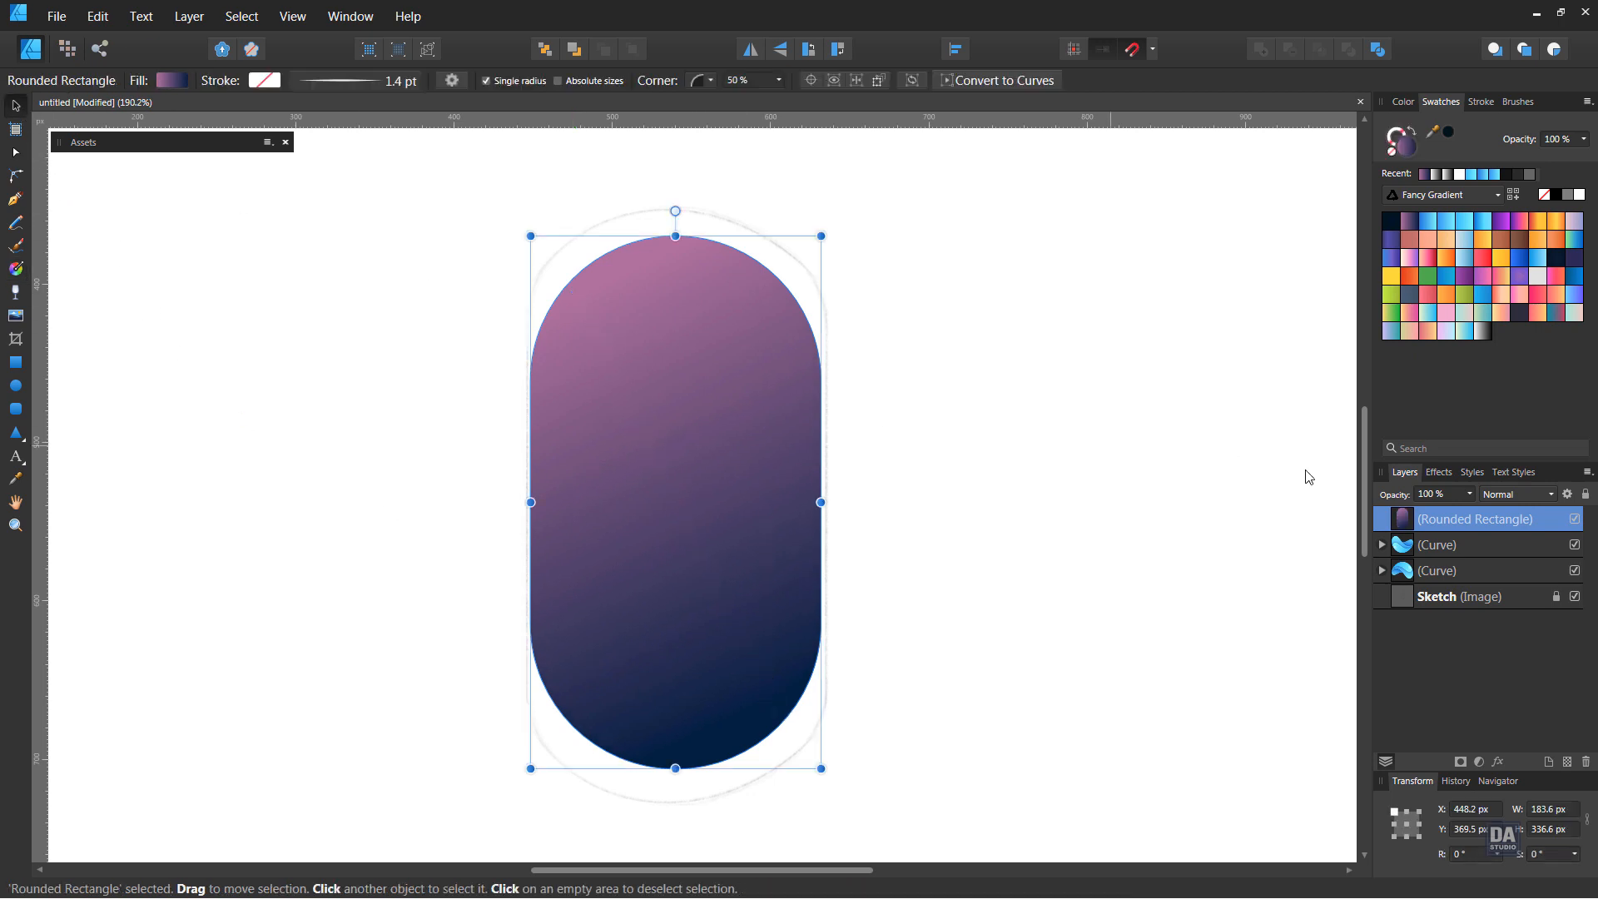
Set the rounded rectangle's blend mode to Overlay and hide the Sketch layer
left_click(1500, 494)
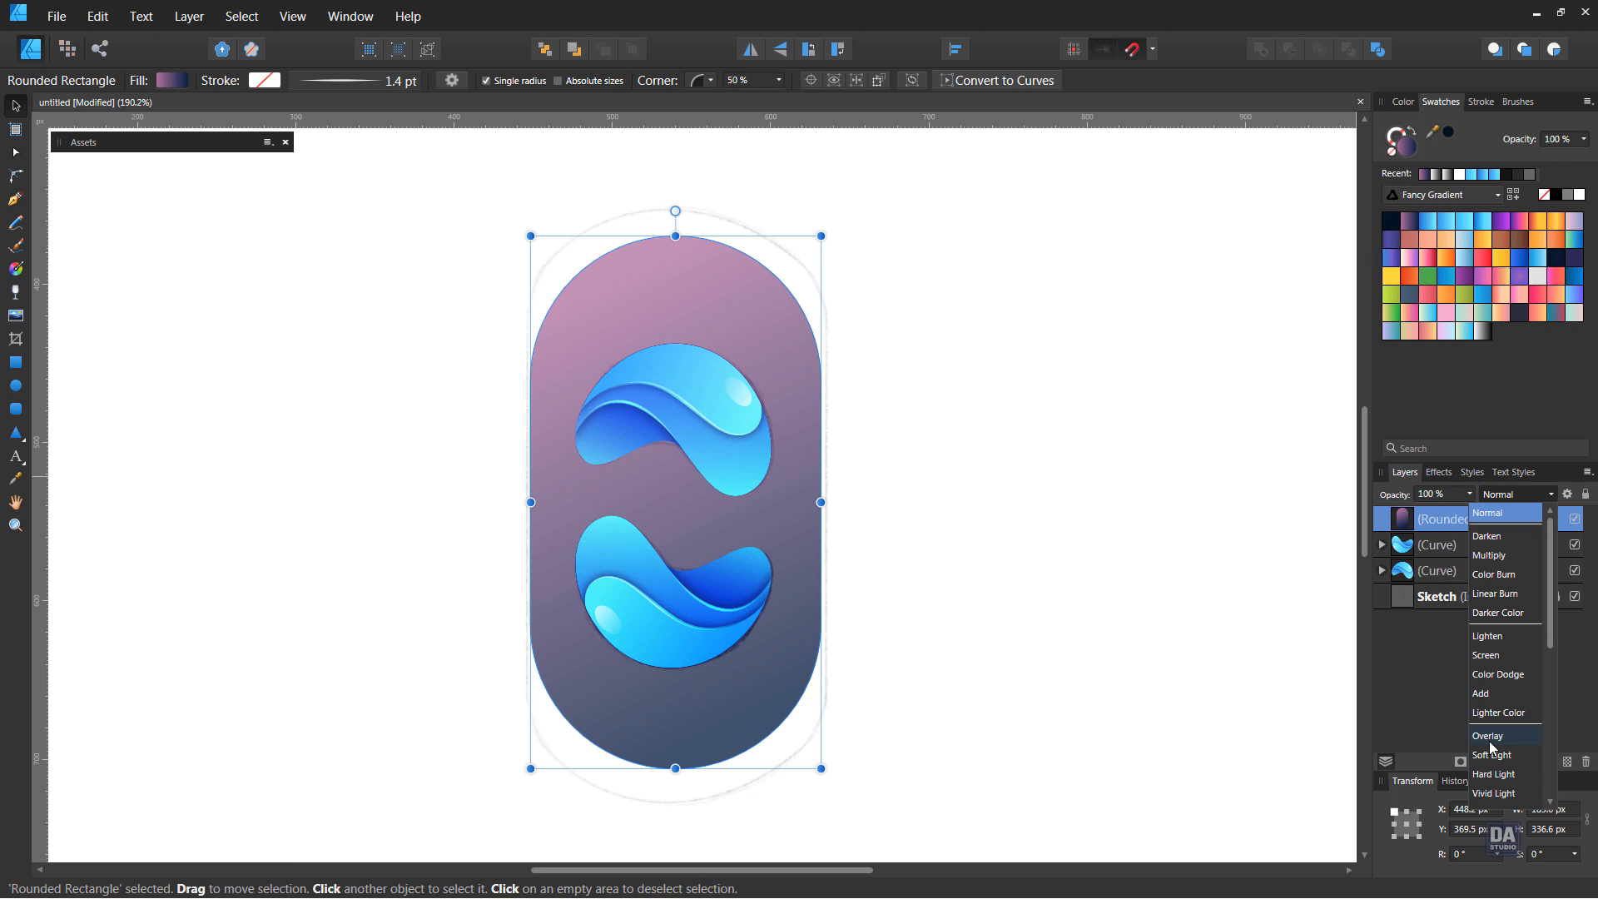
left_click(1490, 738)
left_click(1574, 596)
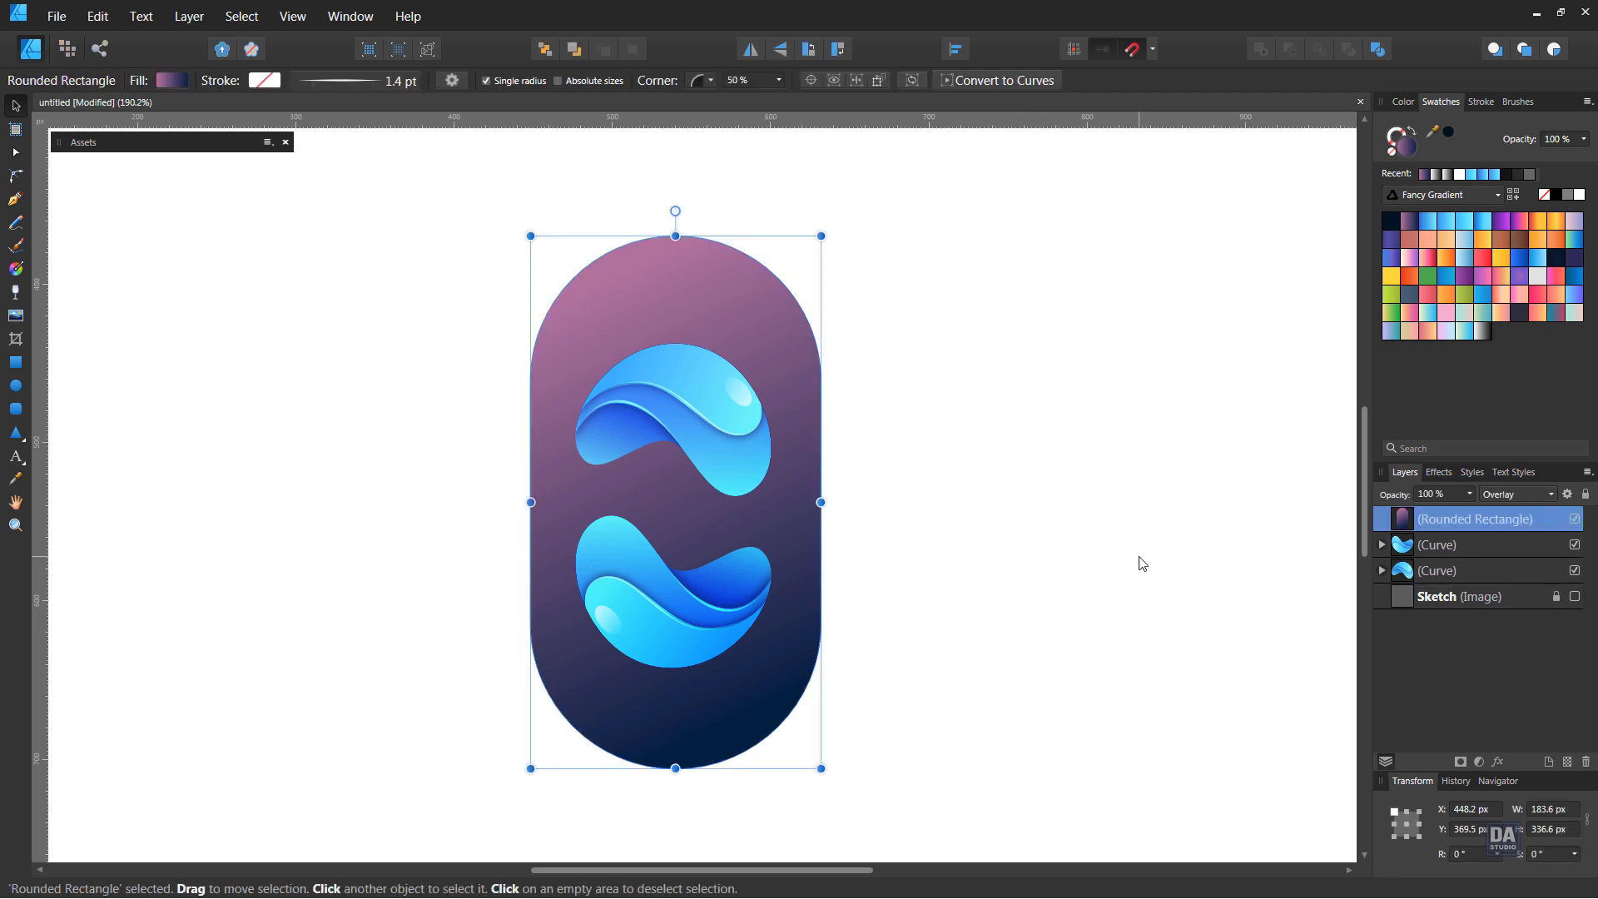
Move the rounded rectangle behind both wave curves and deselect it
key("ctrl+bracketleft")
key("ctrl+bracketleft")
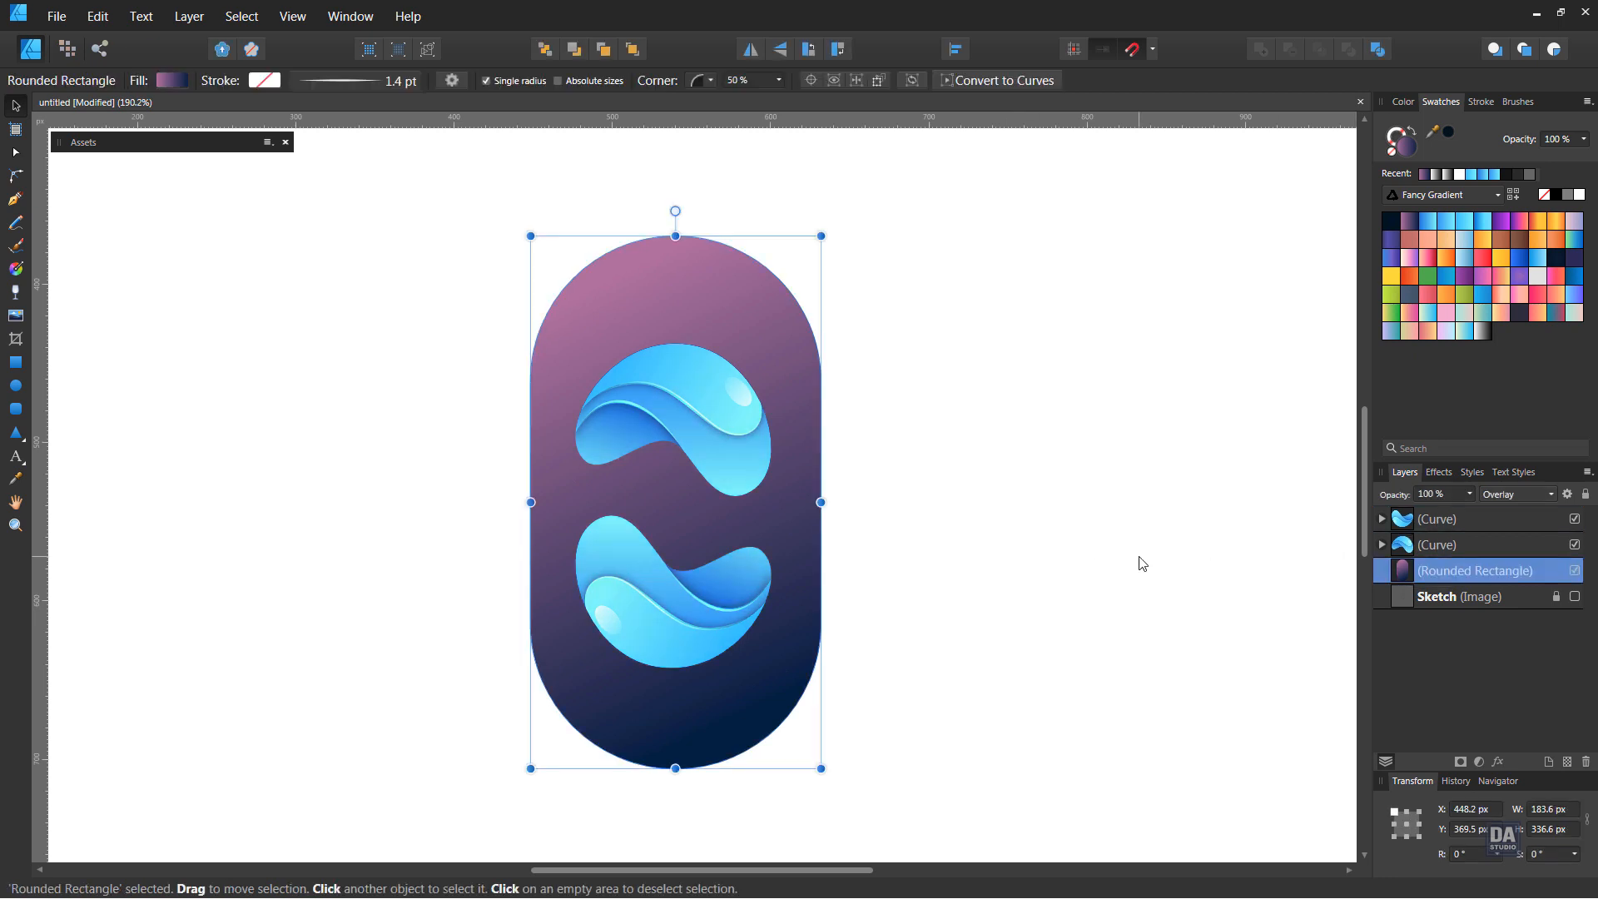
left_click(1019, 527)
Set the rounded rectangle's blend mode back to Normal and deselect it
scroll(846, 507, "down", 5)
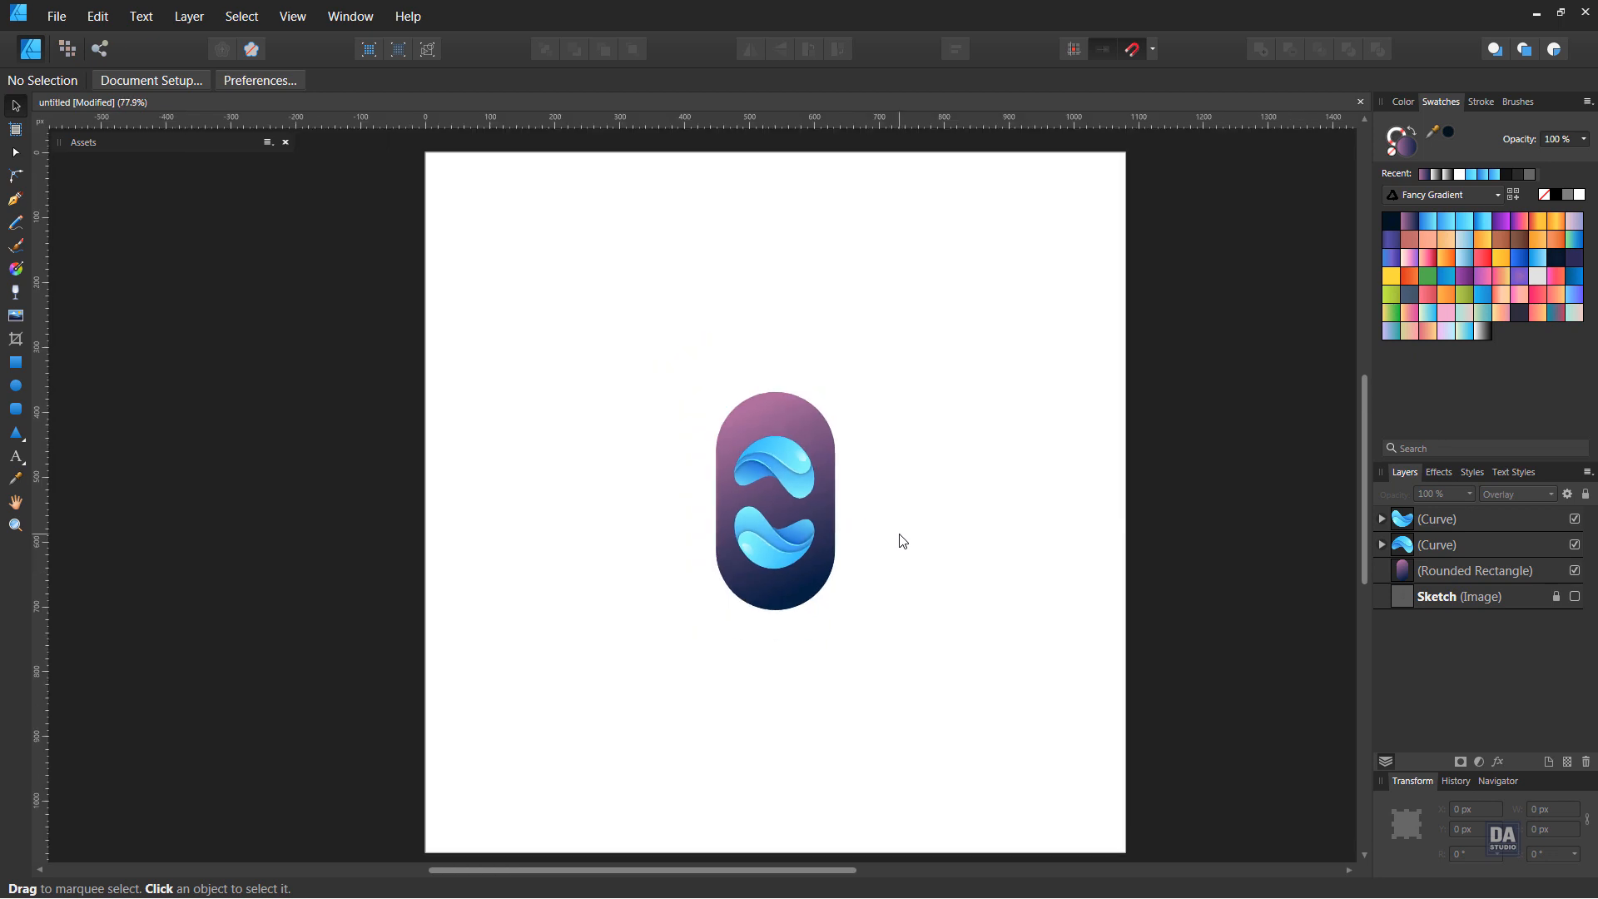
scroll(902, 542, "up", 3)
left_click_drag(847, 533, 350, 366)
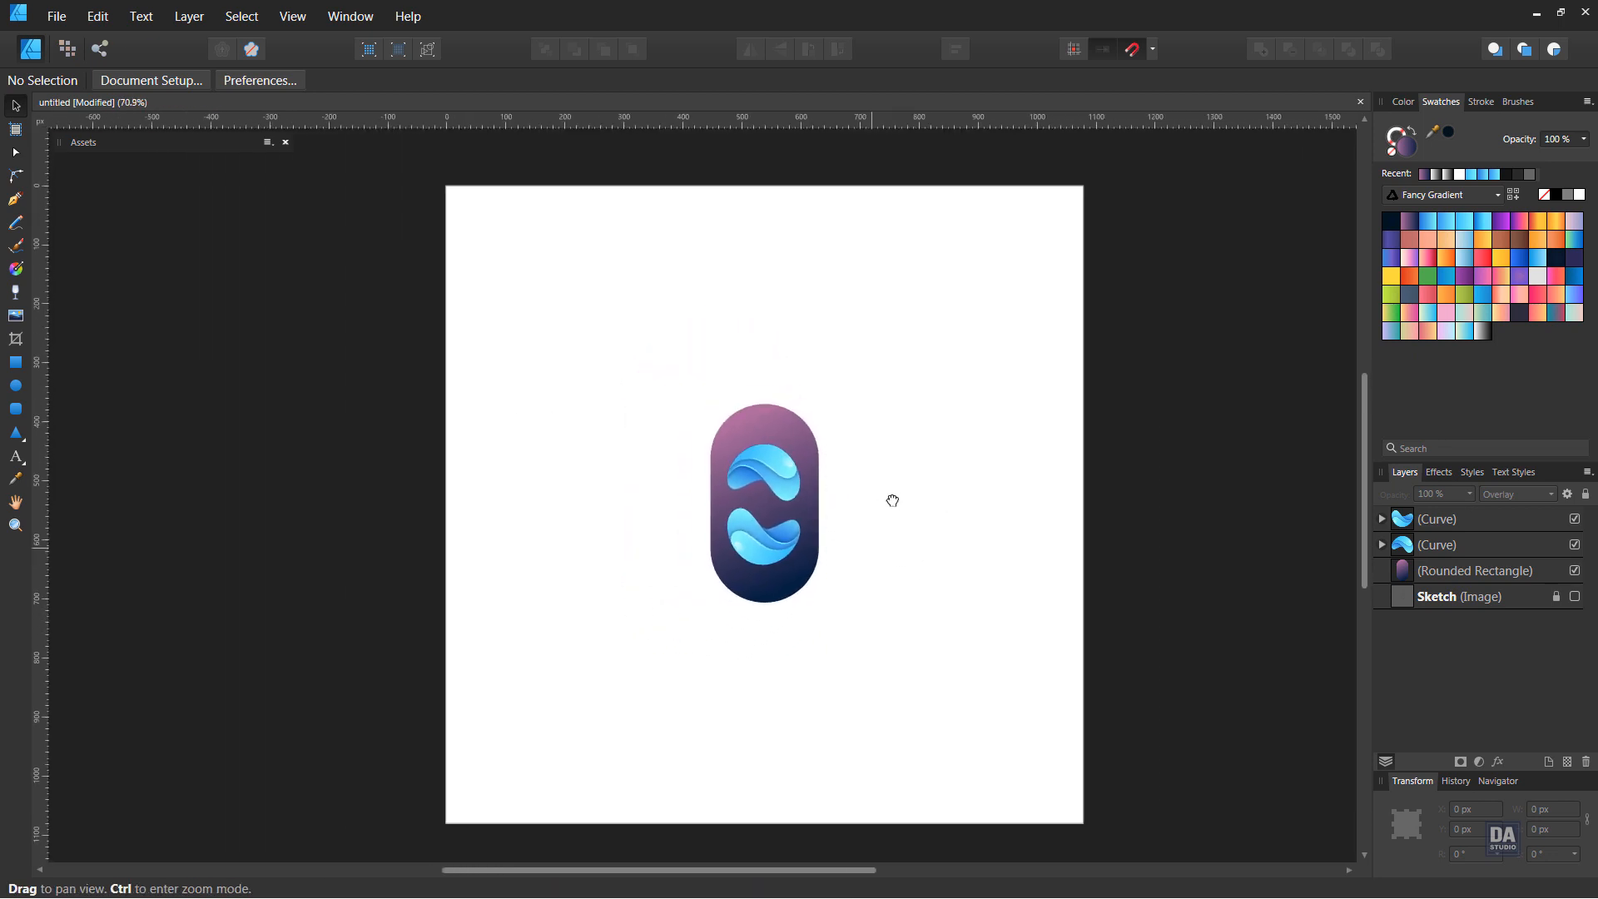
left_click_drag(938, 512, 872, 503)
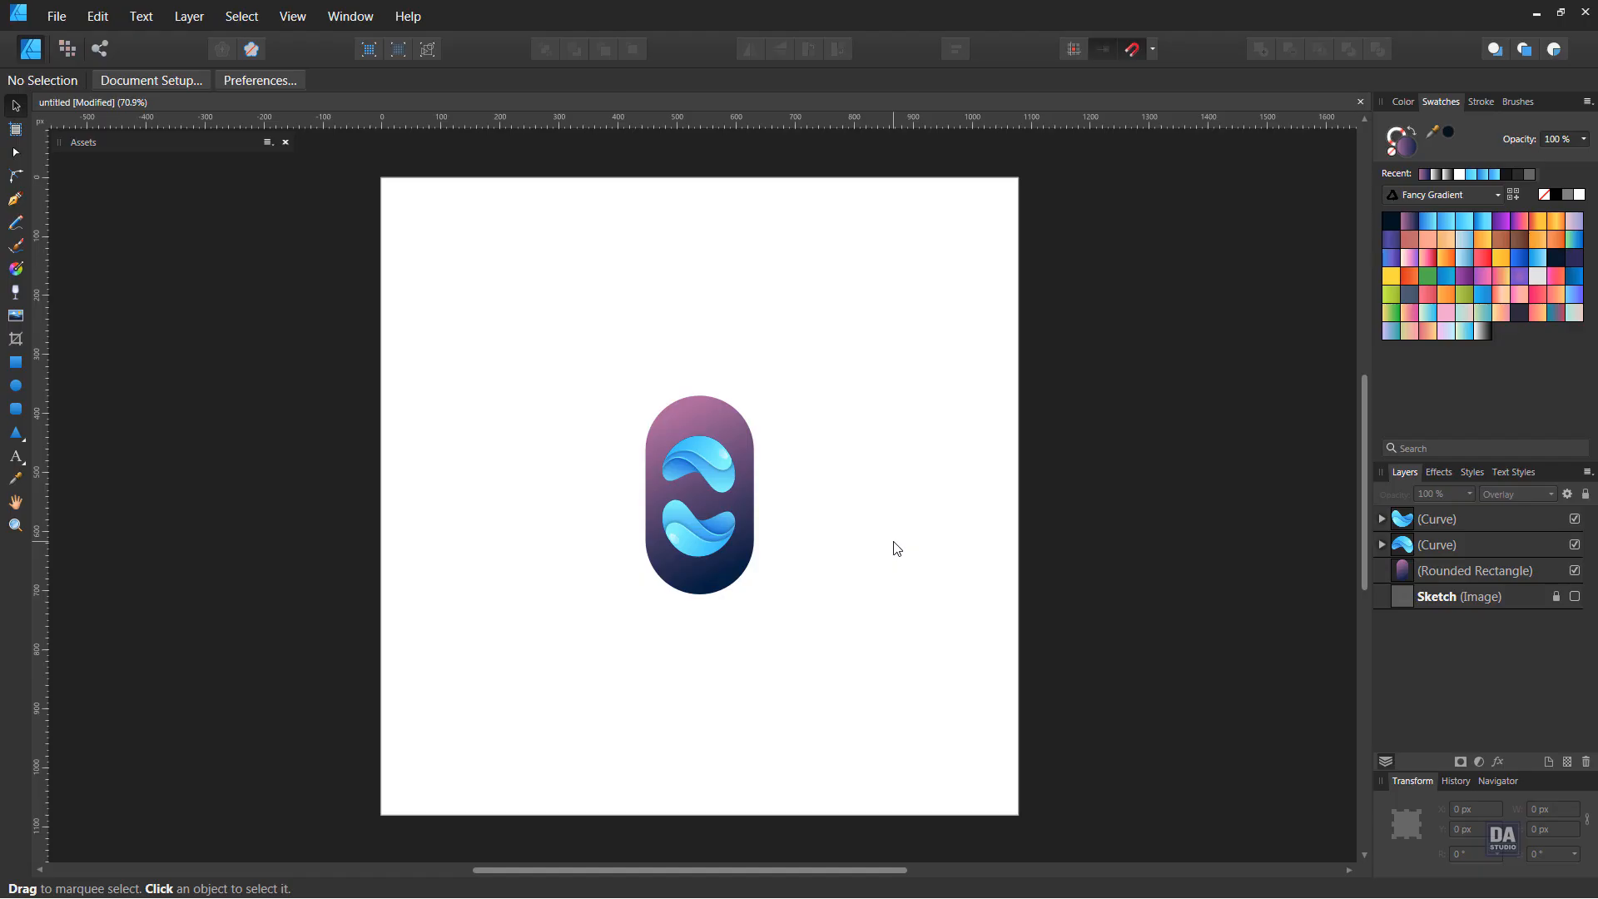
left_click(748, 577)
left_click(1511, 496)
scroll(1510, 522, "up", 3)
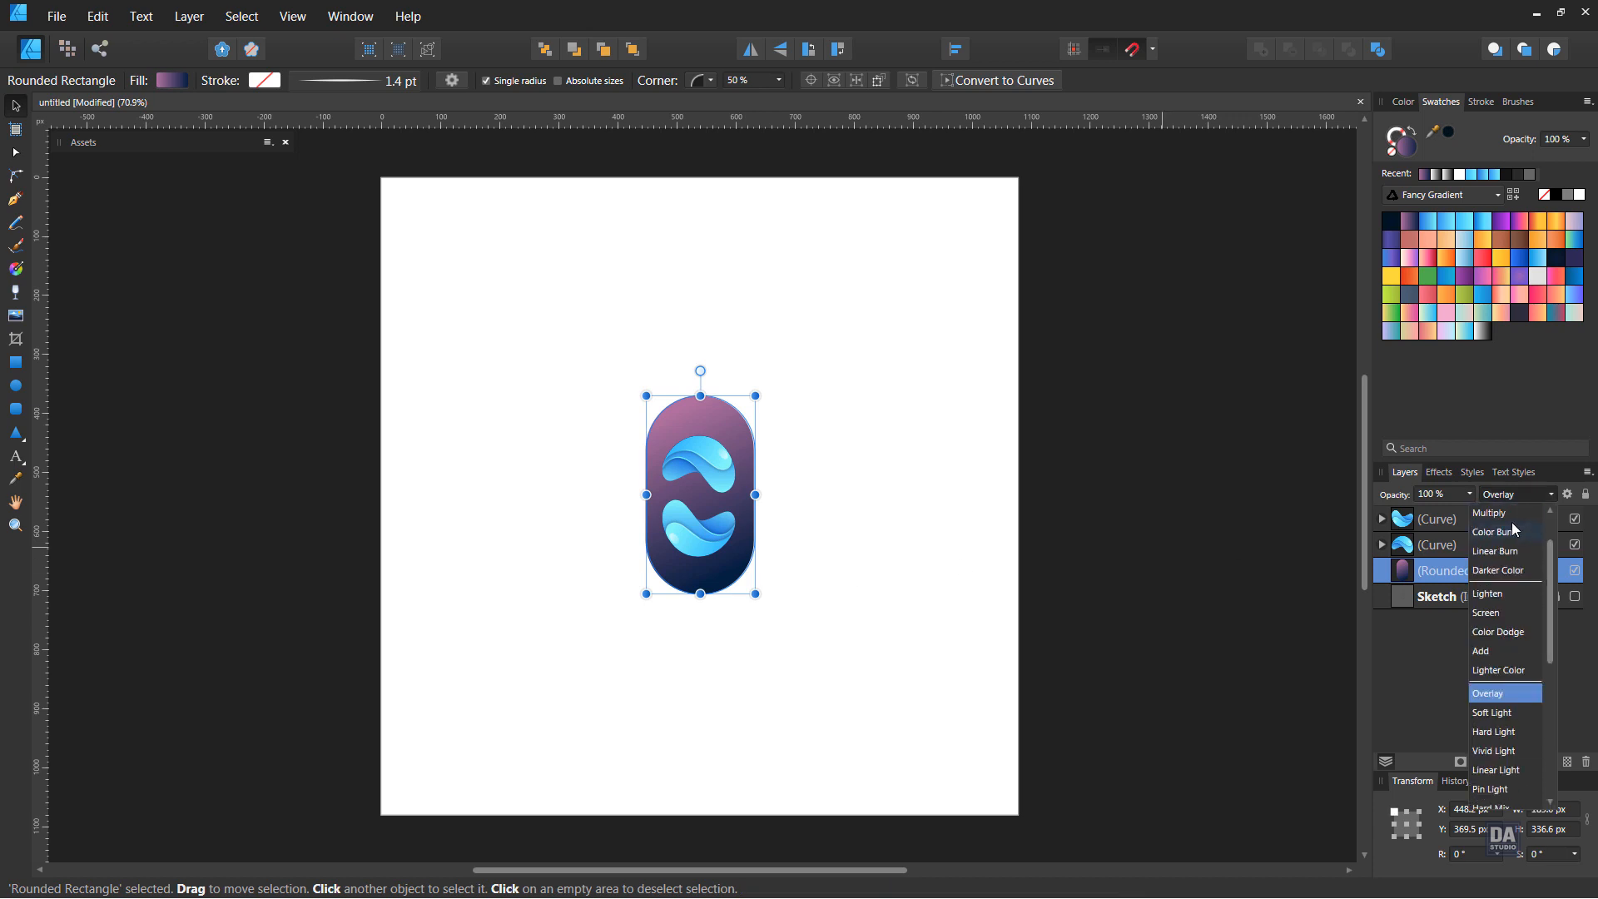
left_click(1510, 521)
left_click(938, 550)
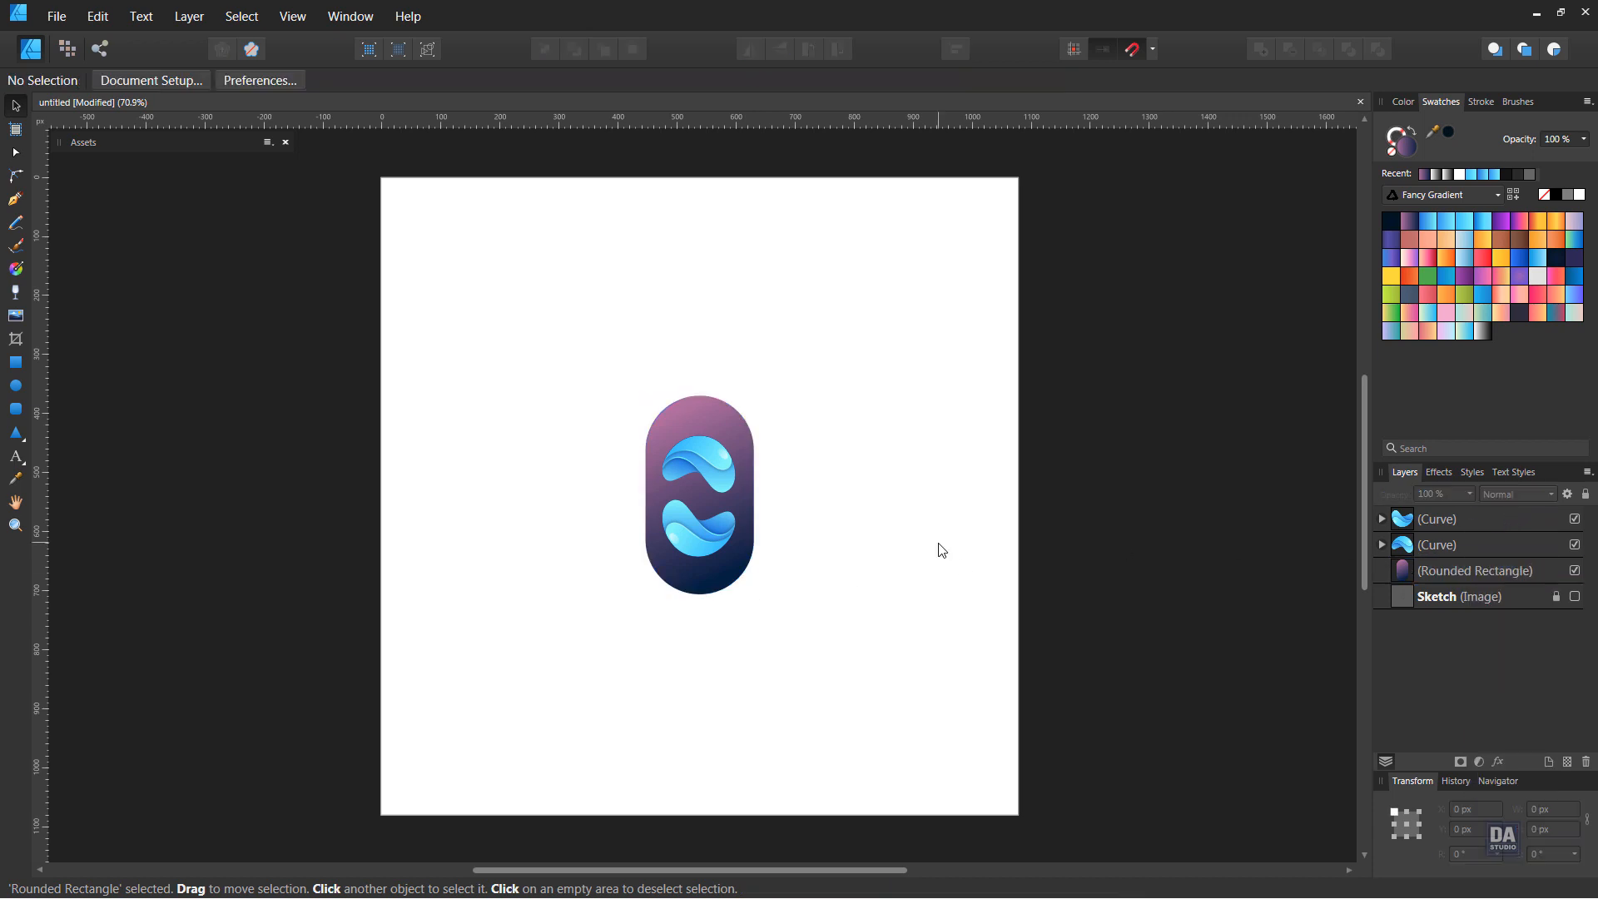
Cover the page with a 1080 × 1080 px rectangle filled with the dark navy Fancy Gradient swatch, placed beneath all other layers
left_click(16, 362)
left_click_drag(381, 178, 1018, 814)
left_click(1396, 214)
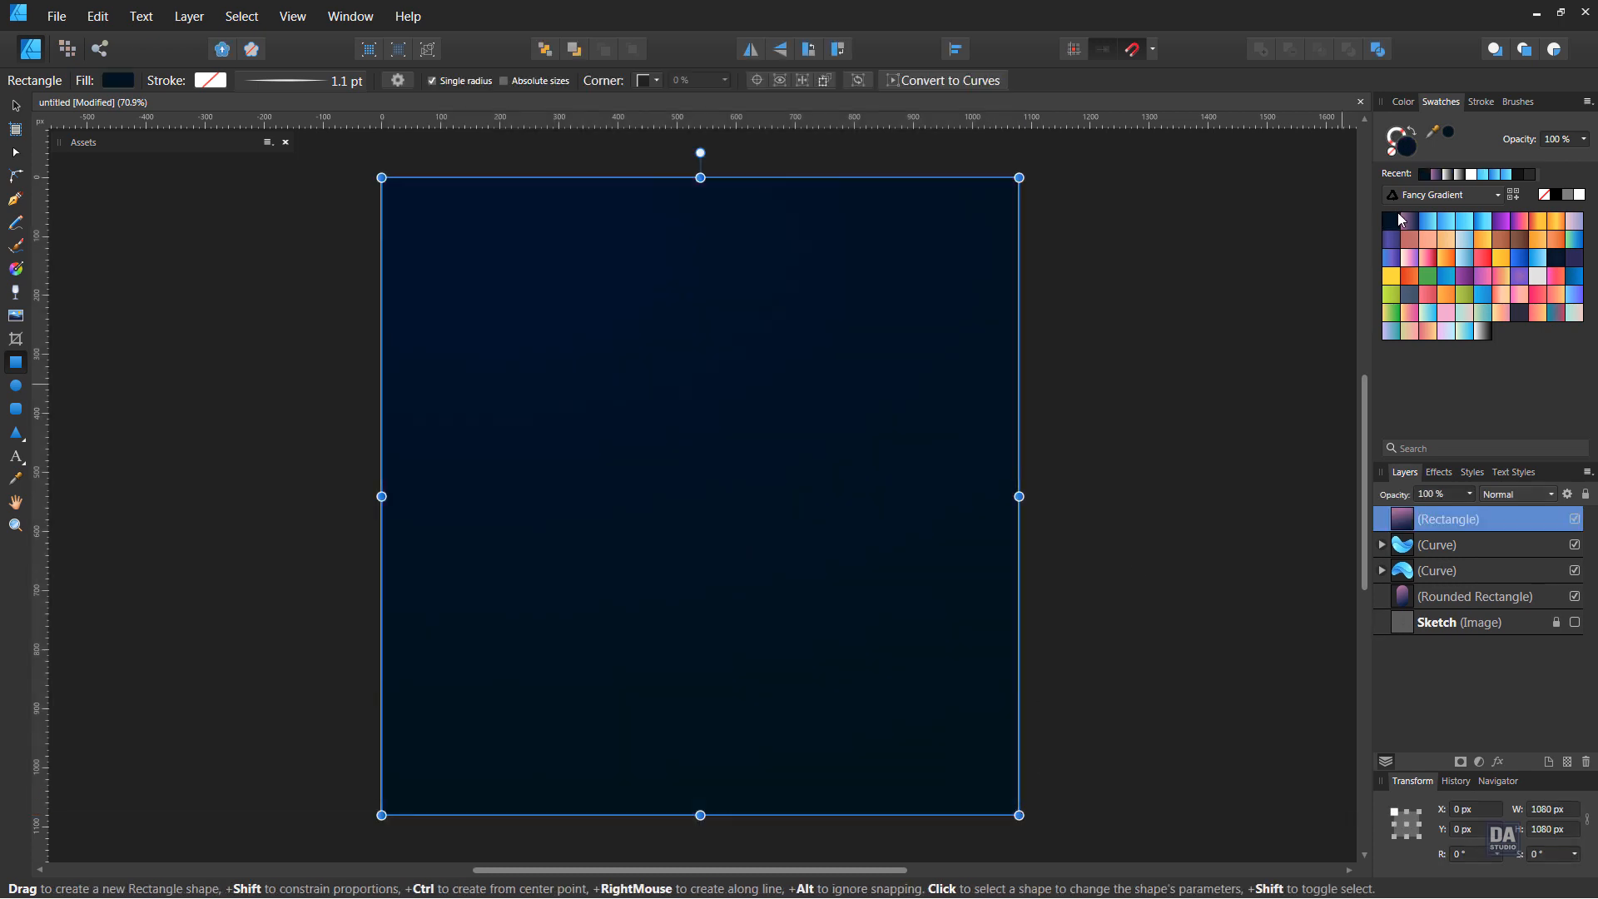
left_click_drag(1457, 517, 1495, 654)
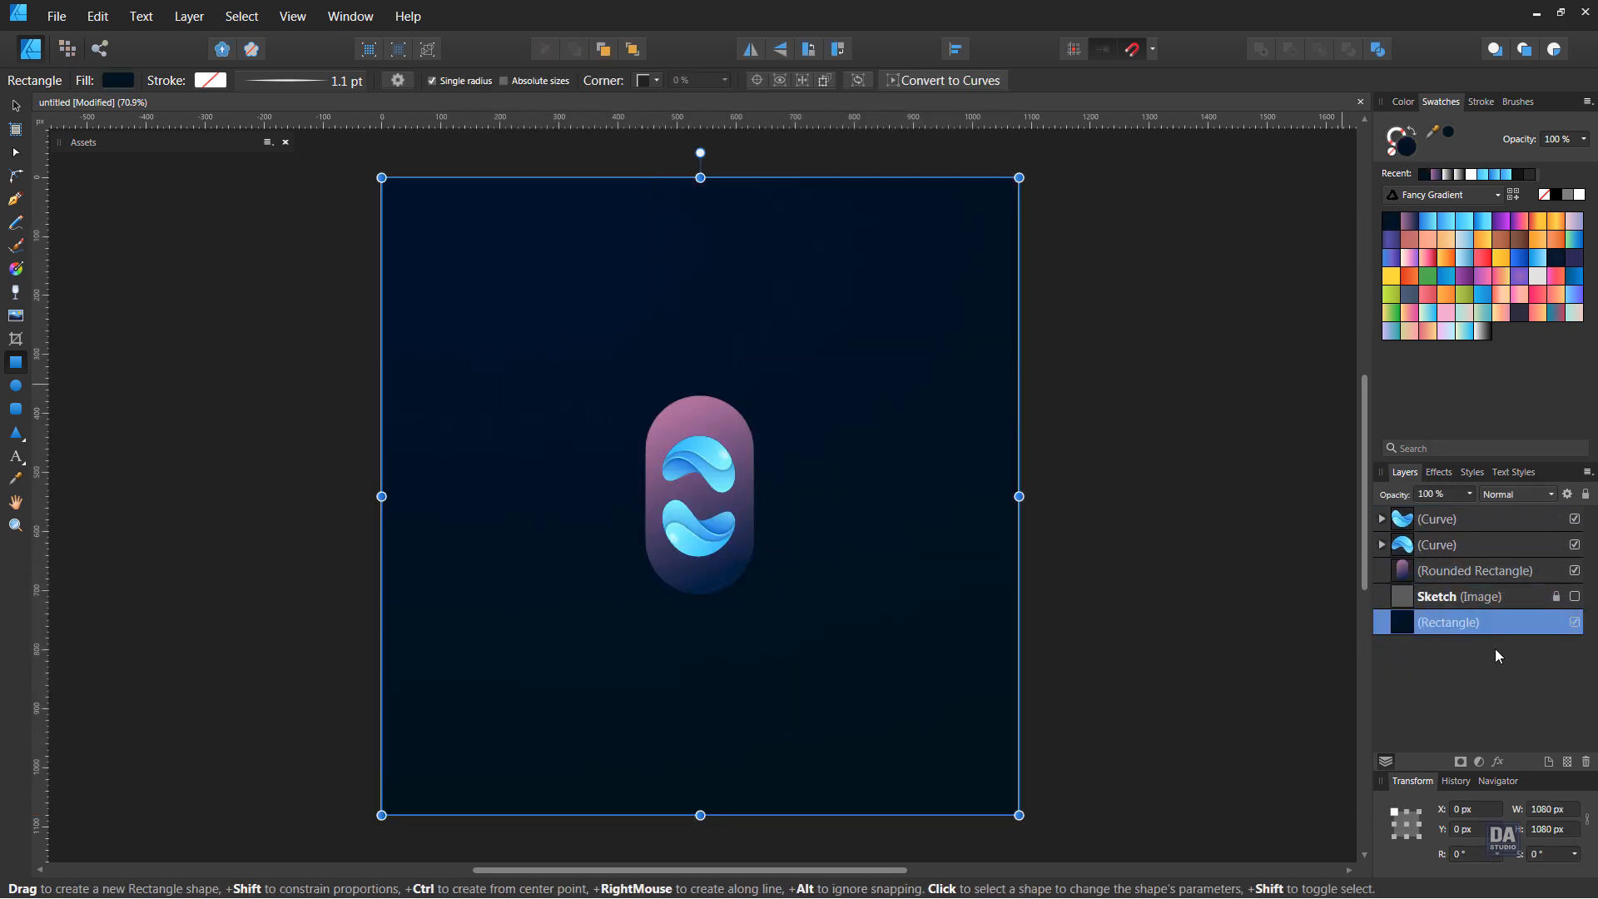
Centre the background rectangle's elliptical gradient on the page with its radius reaching the right page edge
left_click(19, 268)
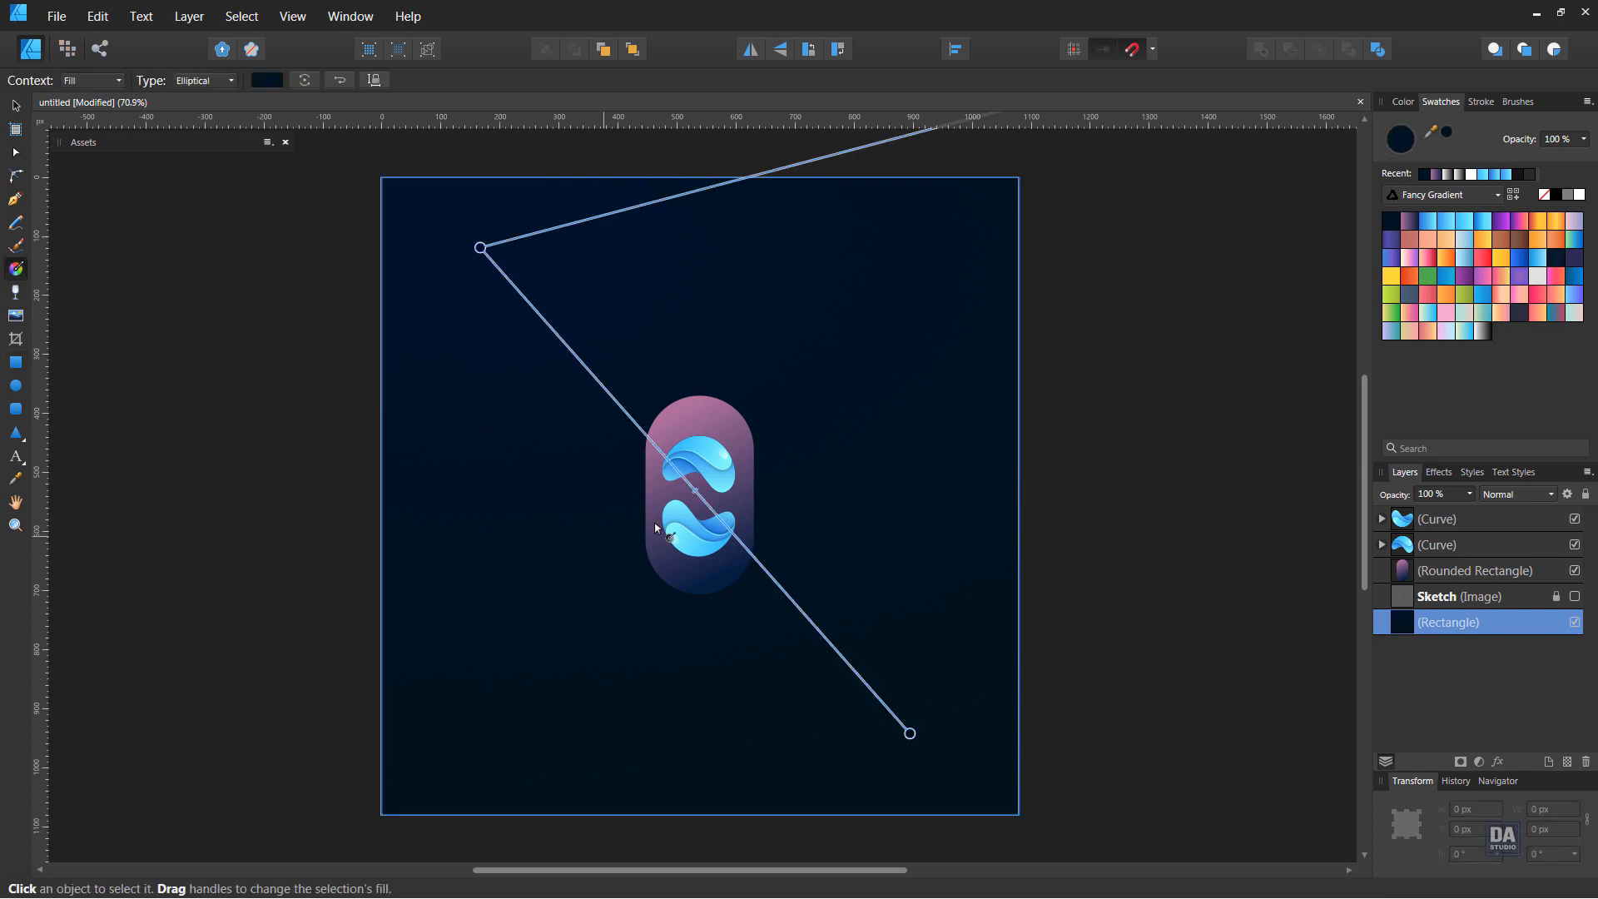
left_click_drag(480, 247, 755, 243)
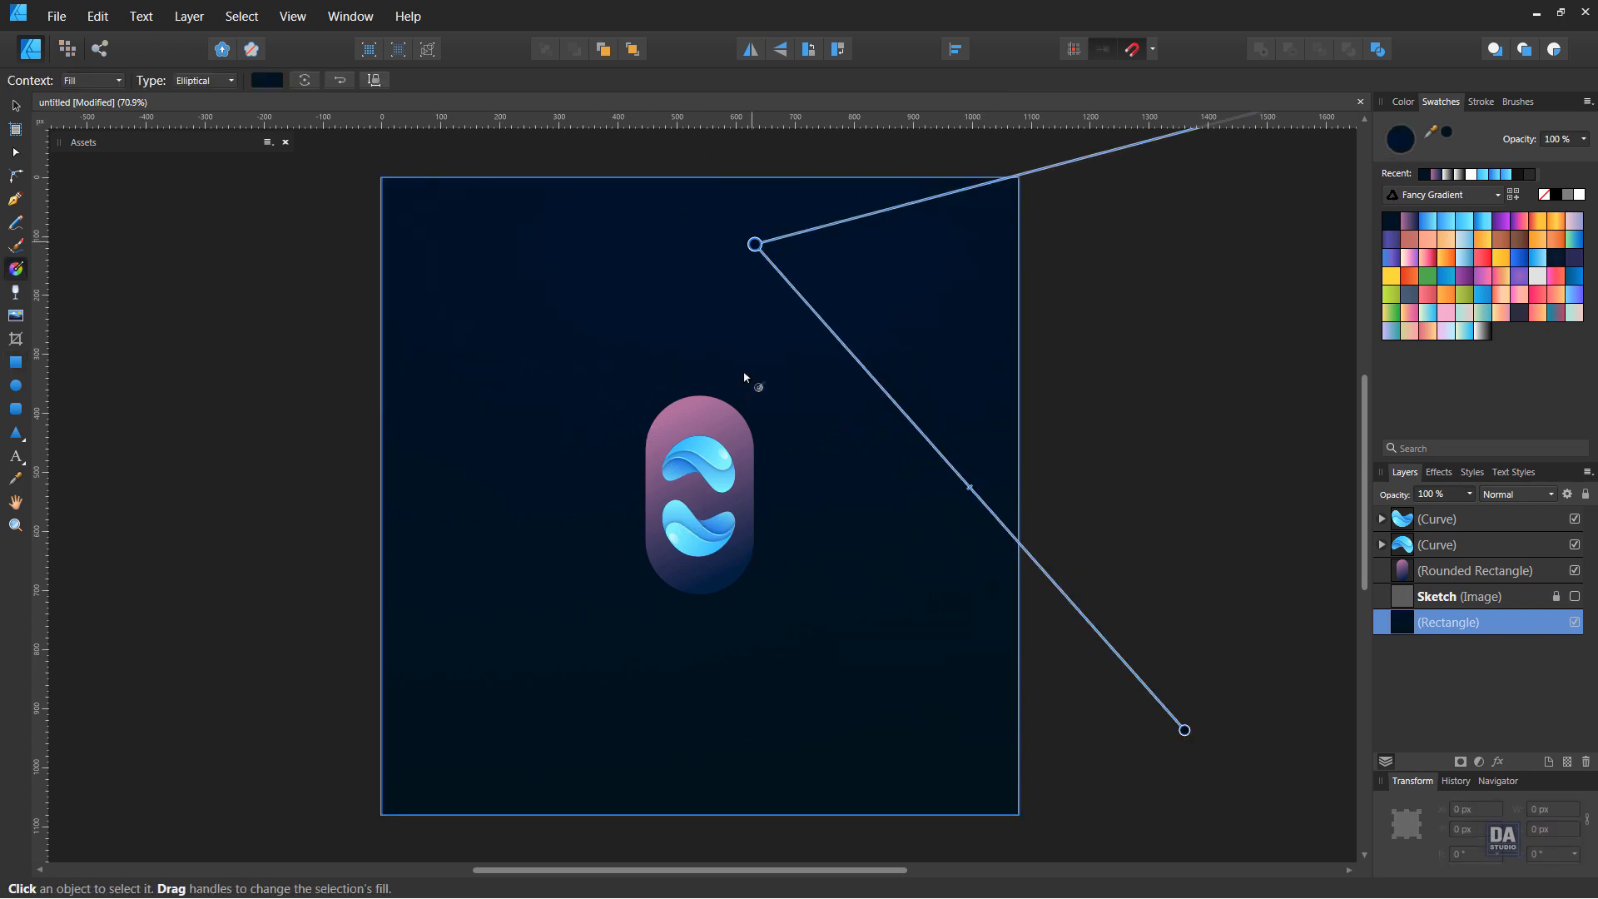
left_click_drag(700, 497, 1015, 525)
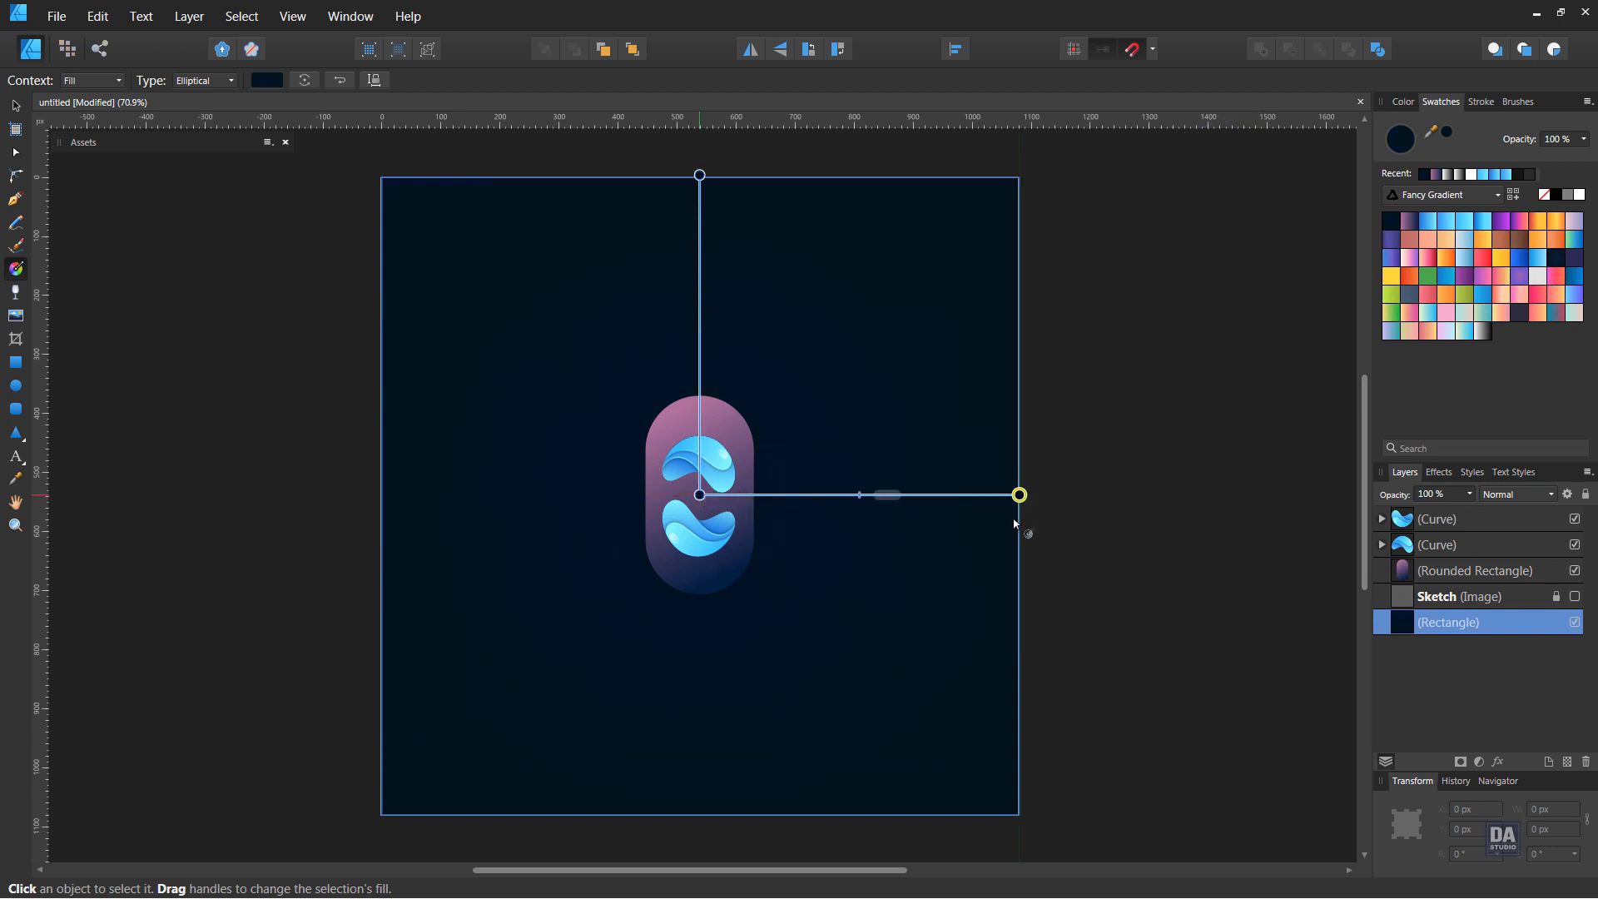
Lighten the centre stop of the background's elliptical gradient to H 223, S 64, L 11 and deselect the rectangle
left_click(18, 108)
left_click(118, 80)
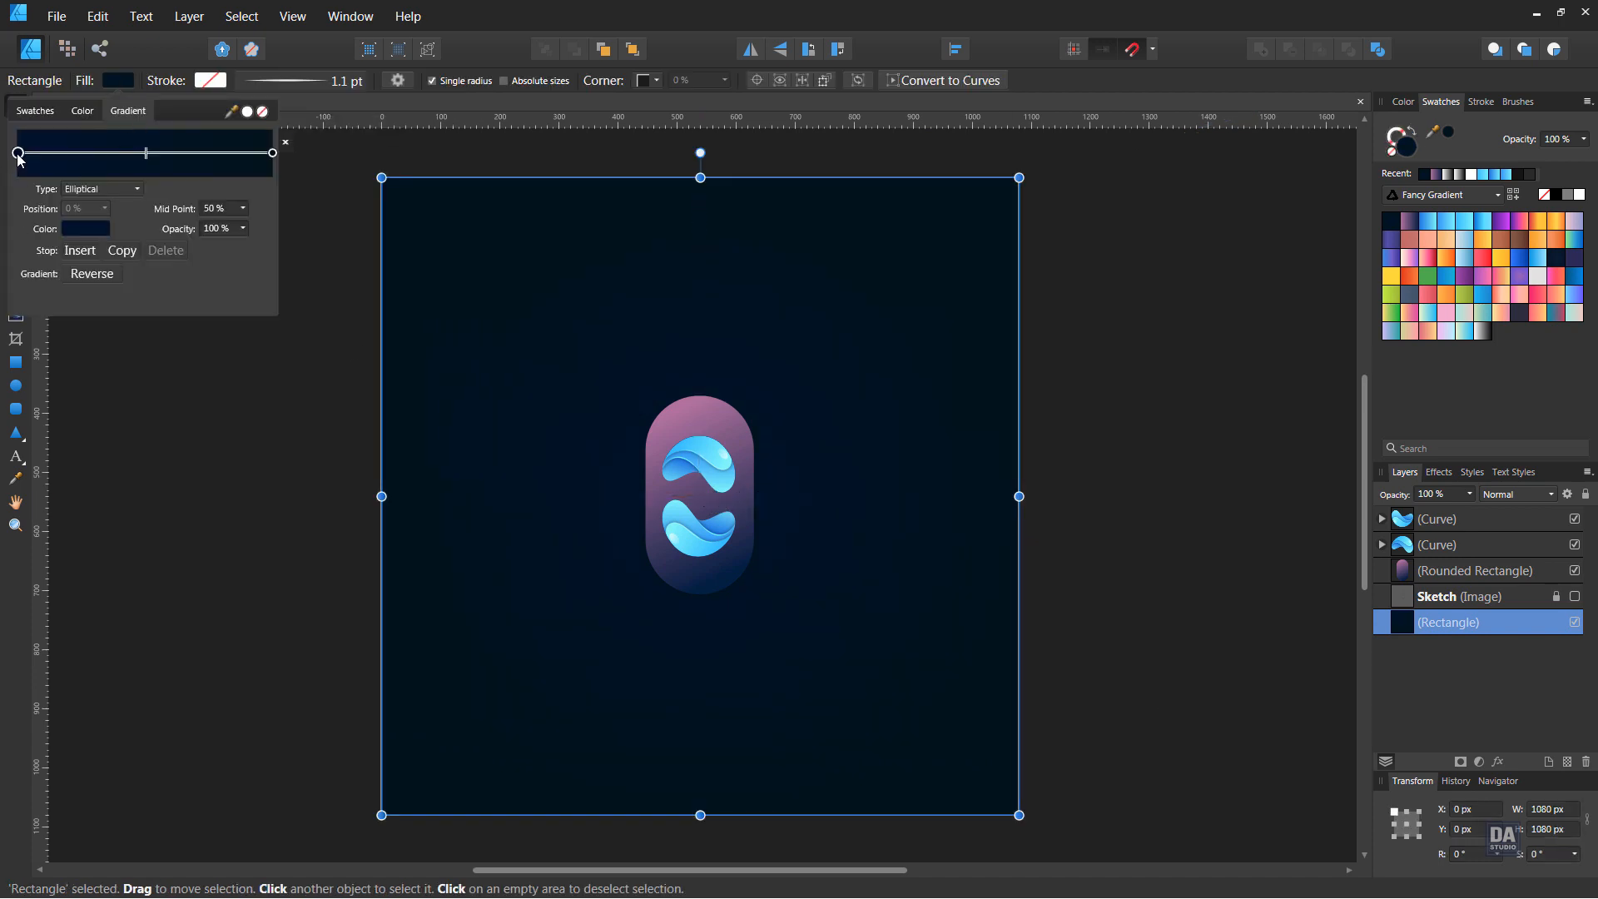
left_click(80, 226)
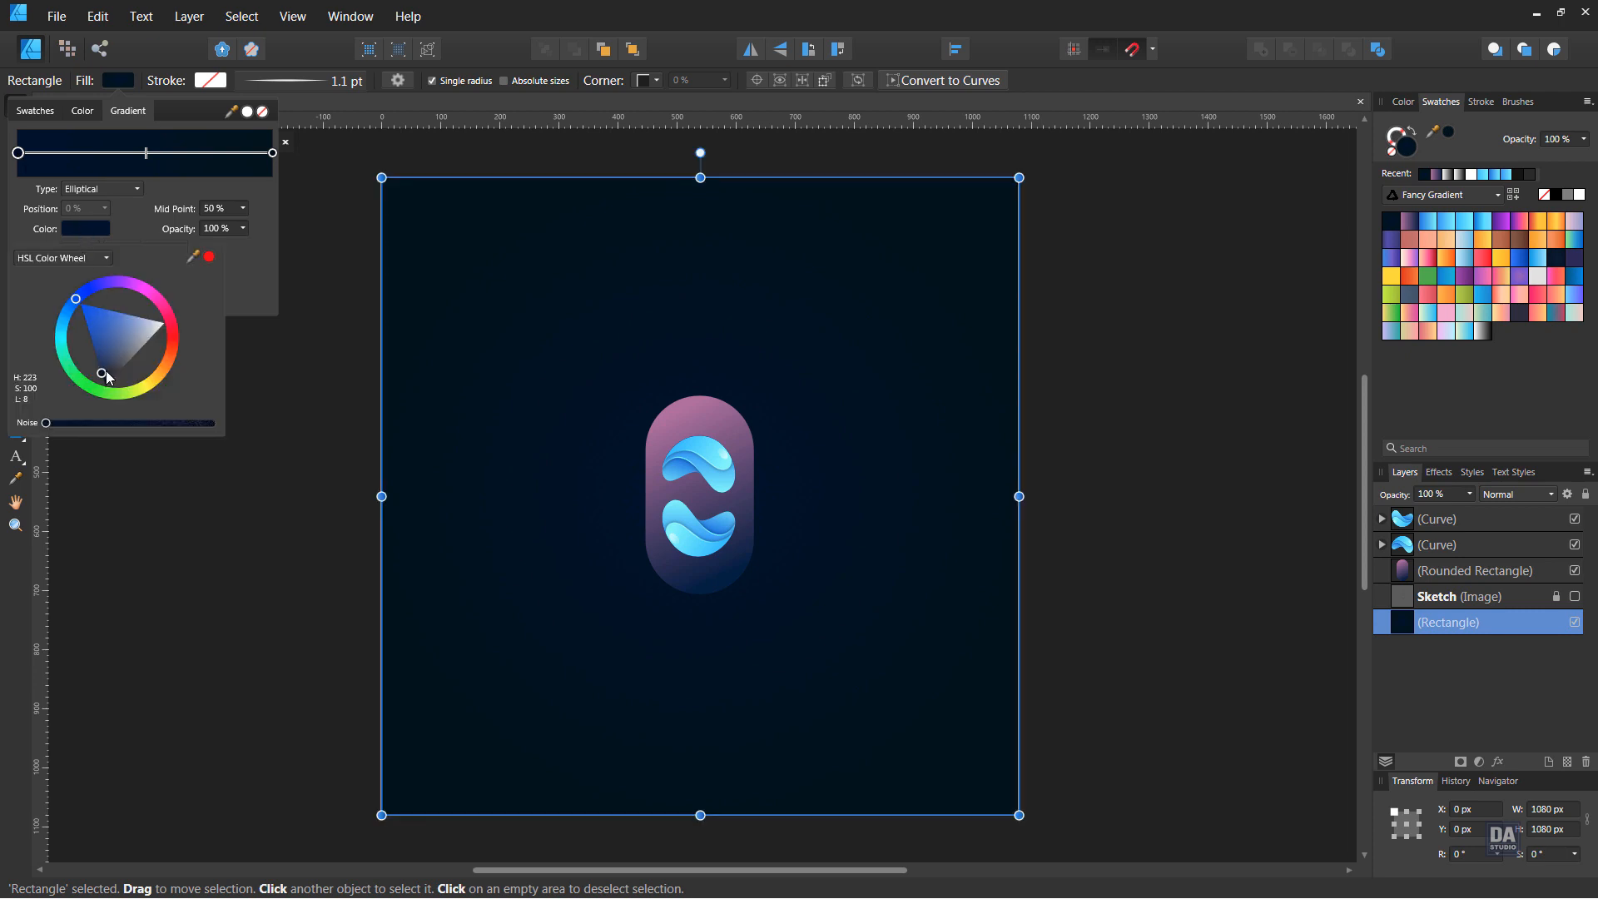
left_click_drag(106, 374, 105, 371)
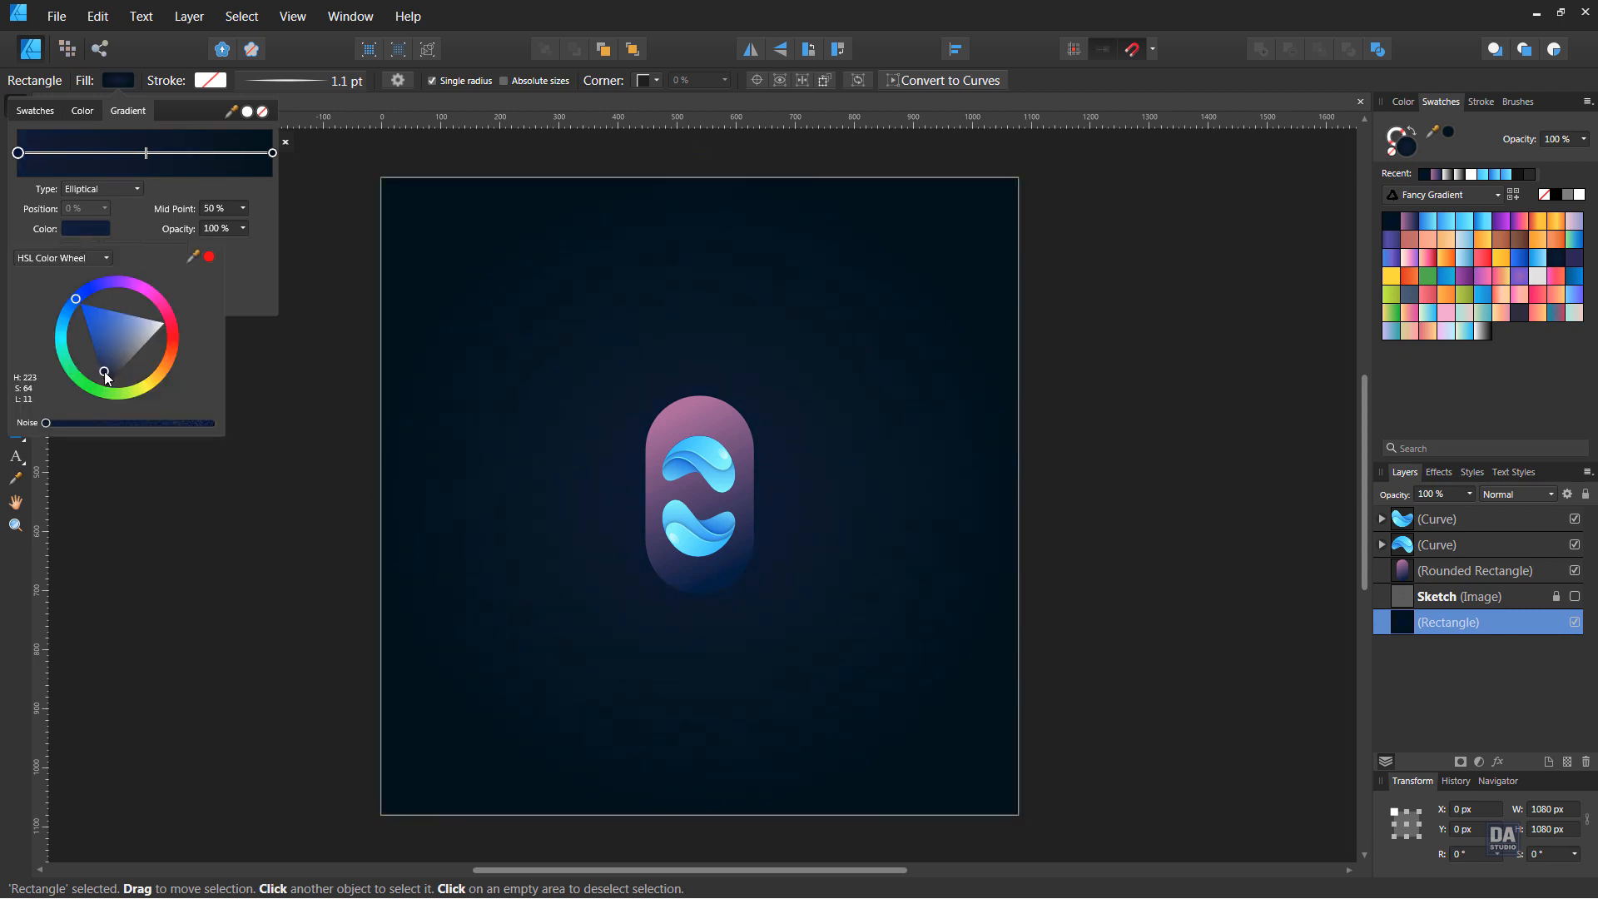
left_click(307, 534)
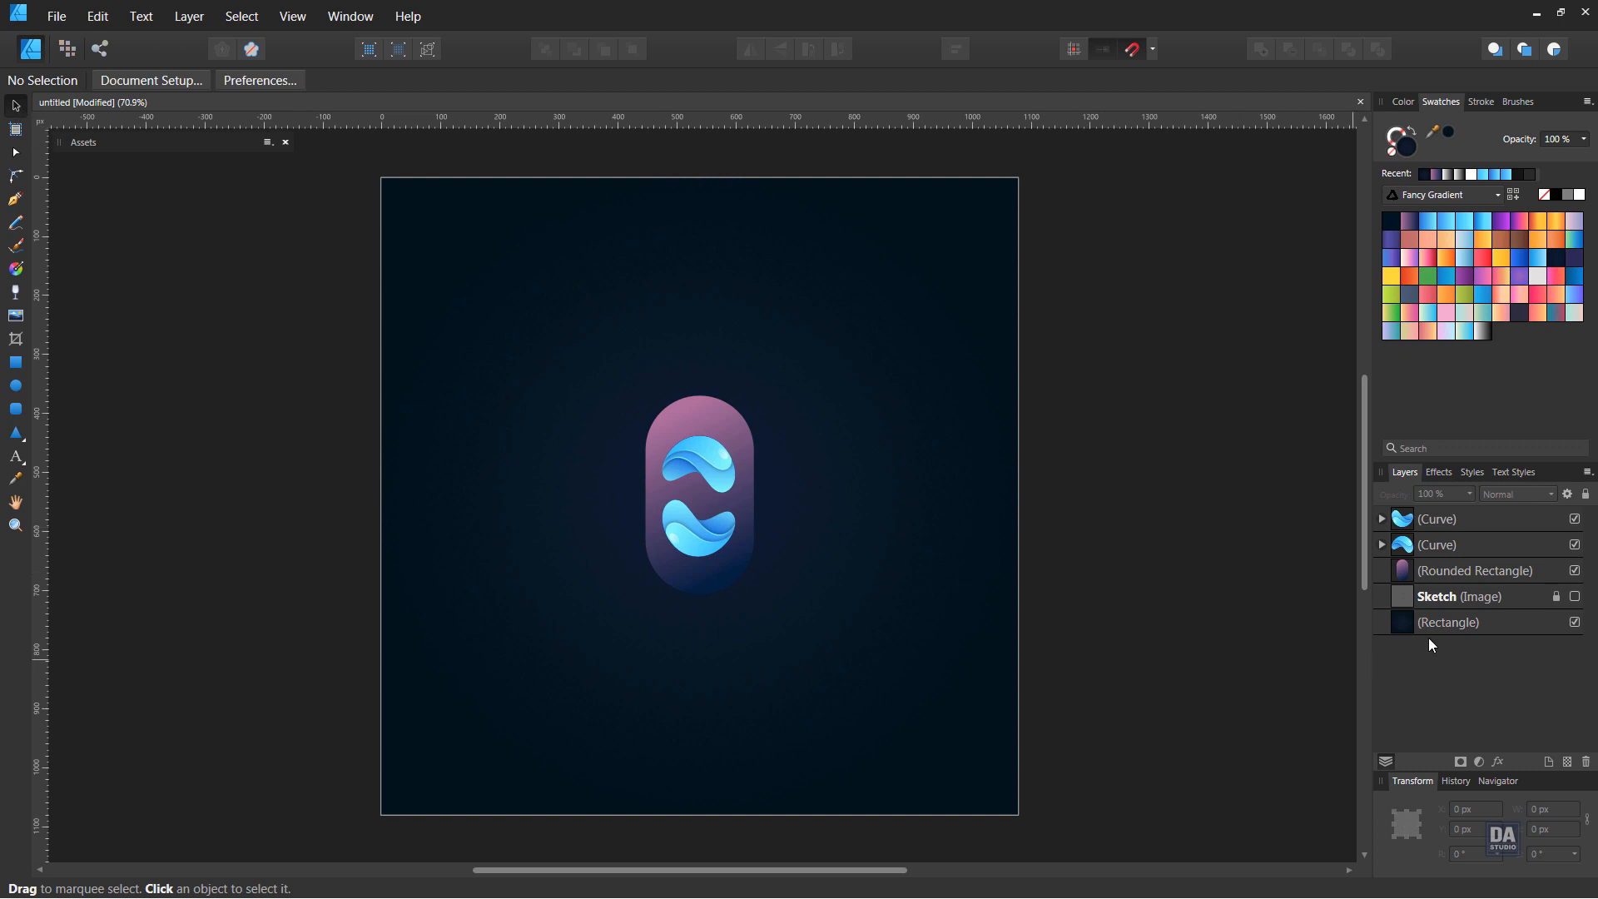
Lock the background rectangle and deselect it
left_click(1493, 628)
left_click(1584, 496)
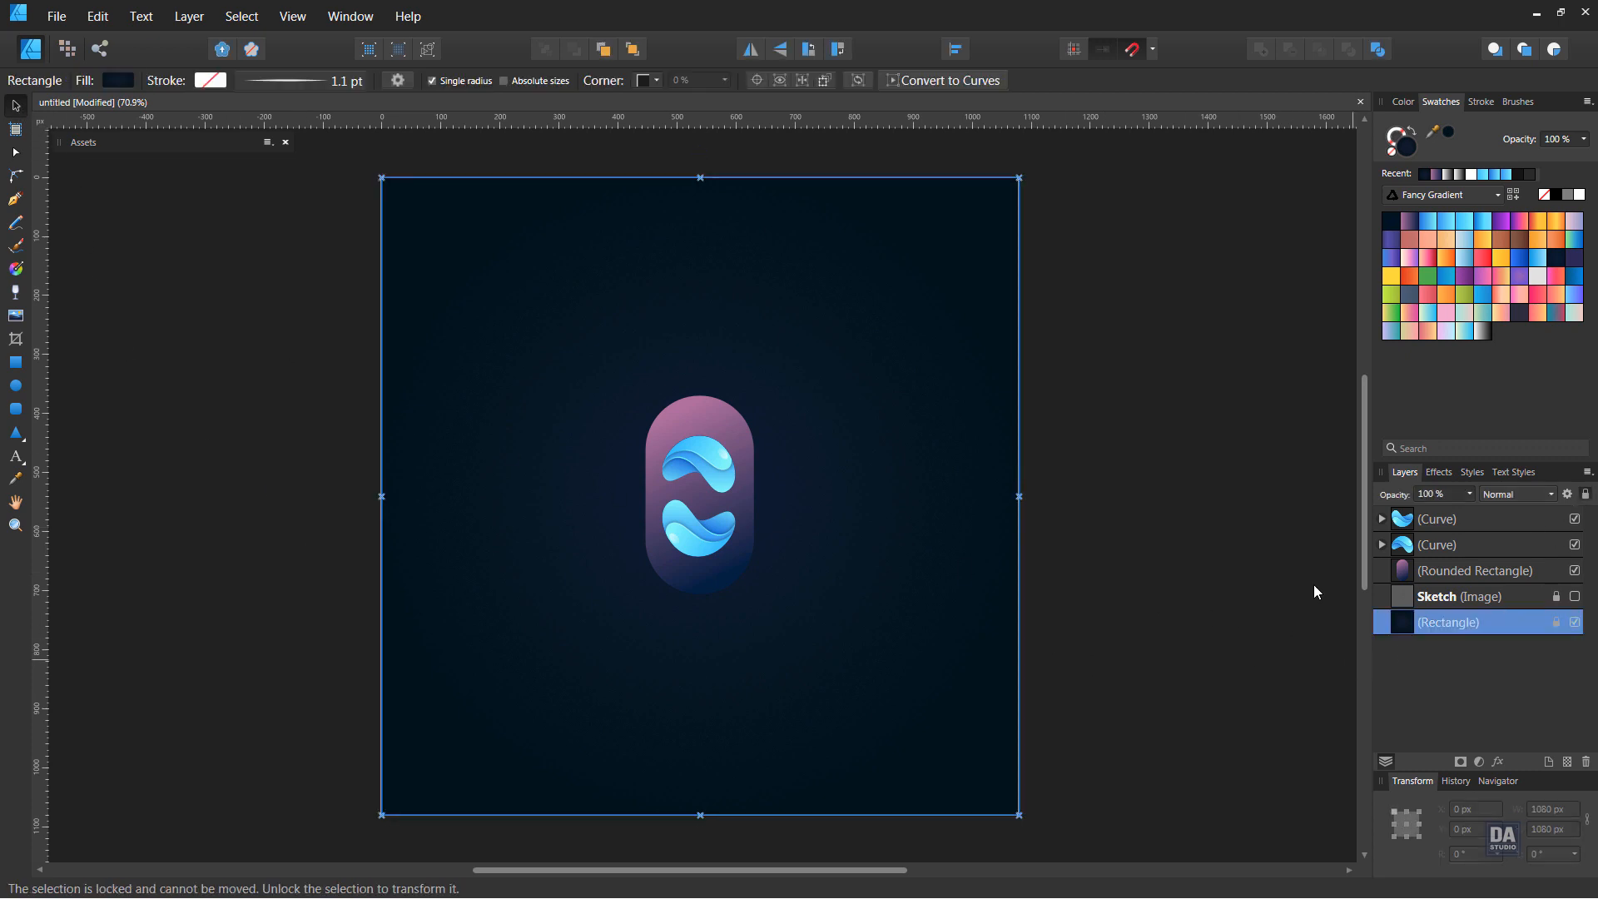
left_click(894, 716)
Enlarge the capsule and both wave curves together about their centre until the capsule is about 320 px wide, then deselect them
scroll(697, 541, "up", 3)
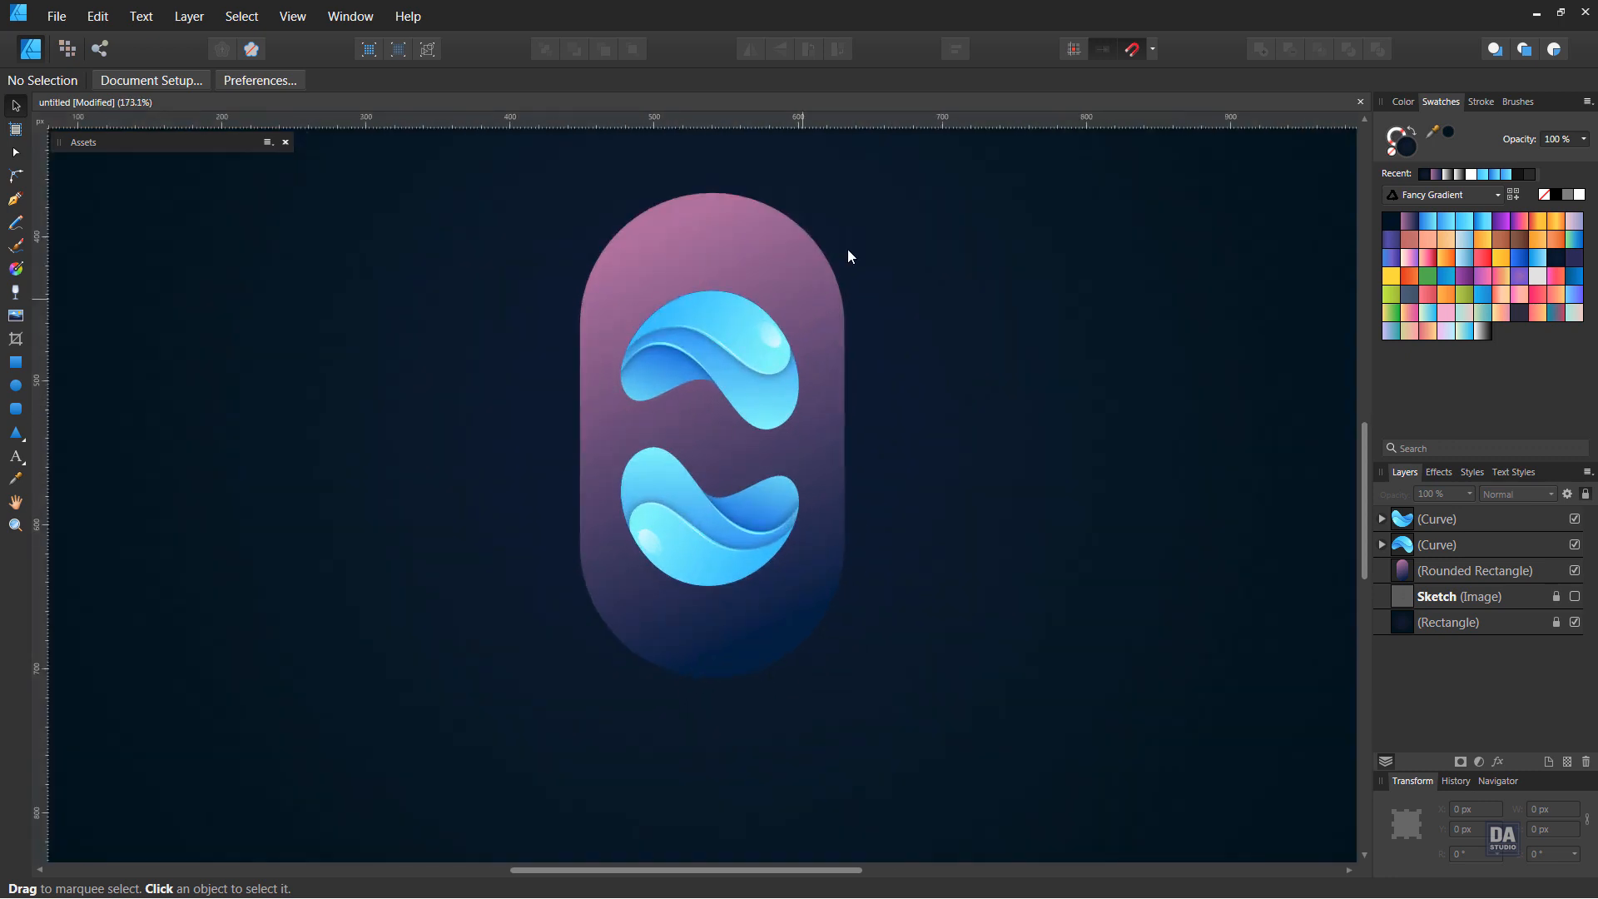
scroll(667, 445, "down", 4)
left_click_drag(770, 292, 541, 586)
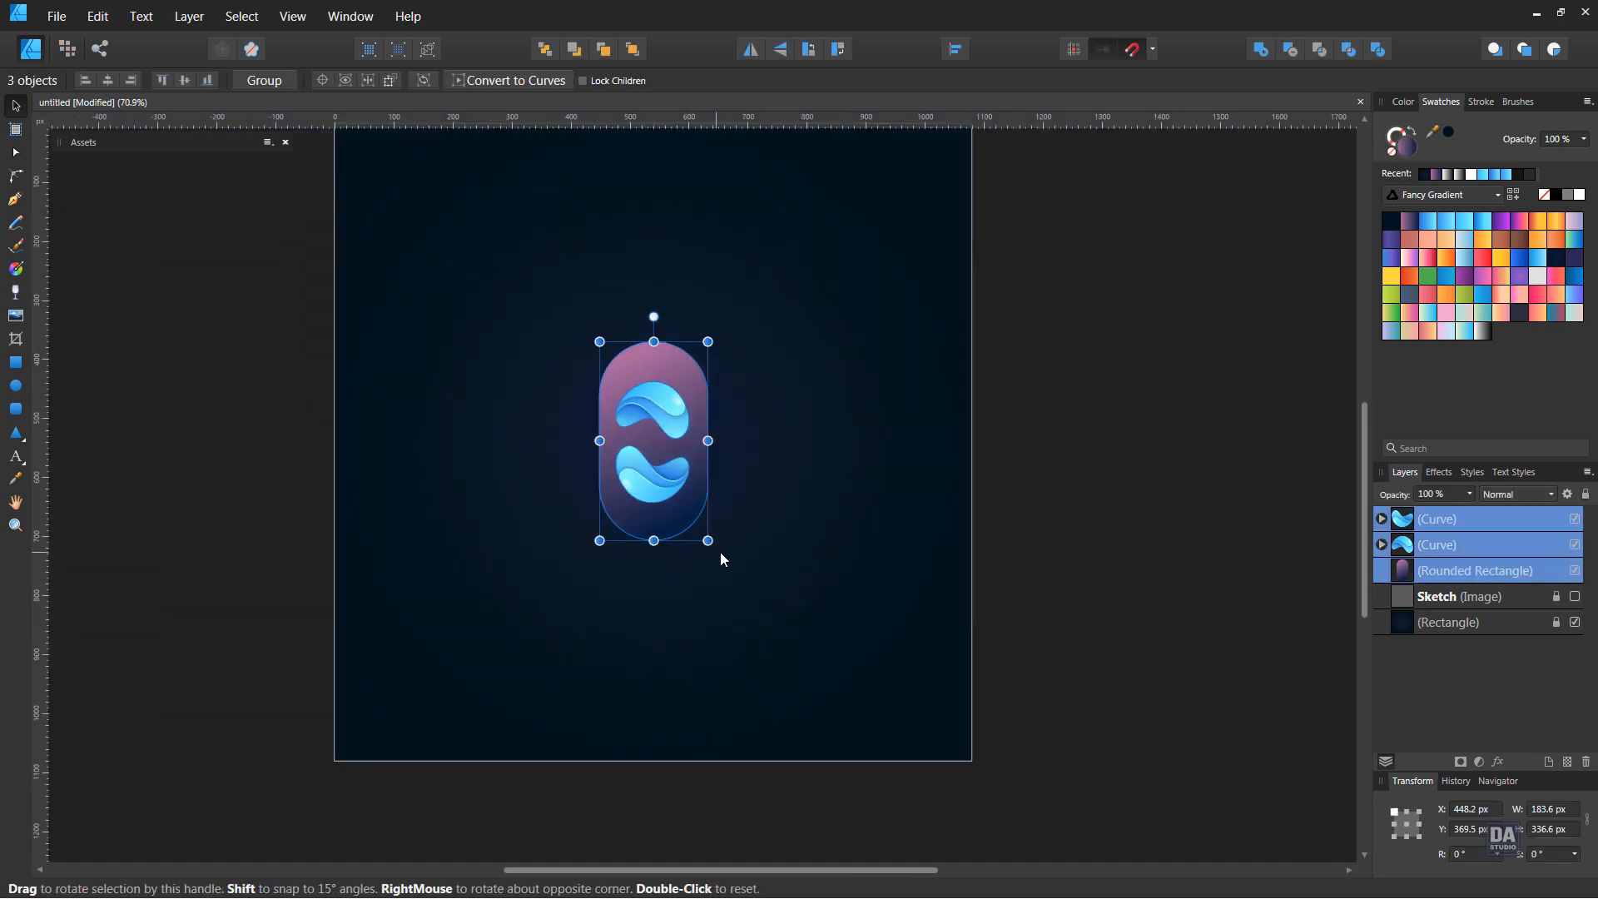
left_click_drag(709, 542, 781, 589)
left_click(775, 393)
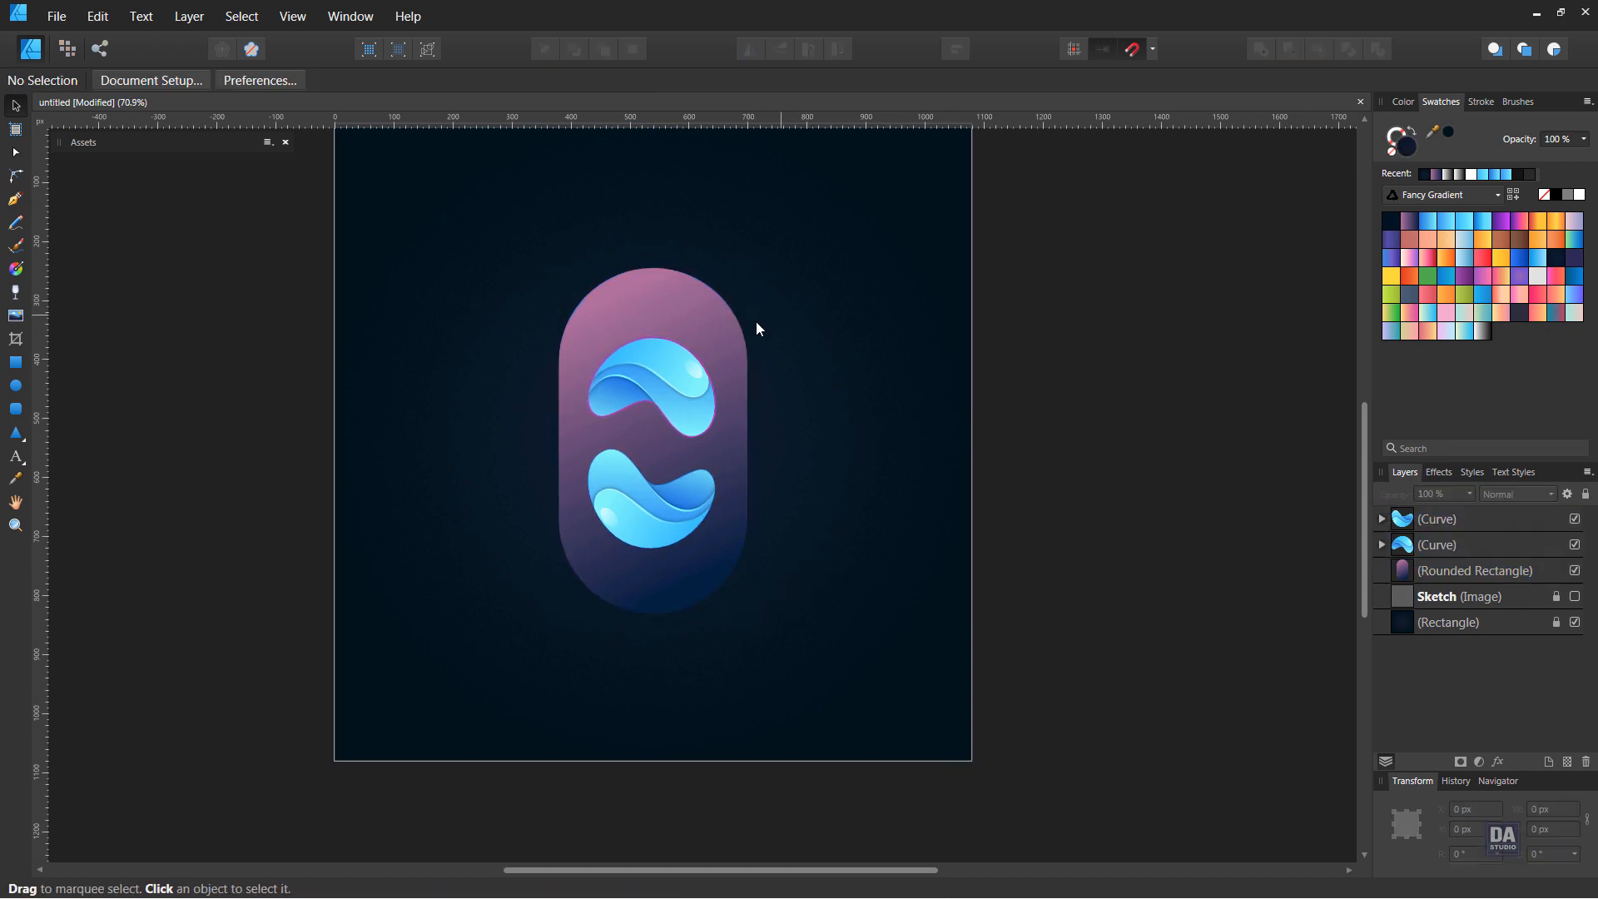
Widen the capsule symmetrically to about 350 px and enlarge both waves together about their centre to about 250 px wide
left_click(727, 326)
left_click_drag(747, 440, 758, 443)
left_click_drag(859, 315, 545, 599)
left_click_drag(715, 548, 726, 566)
left_click(816, 544)
scroll(732, 560, "down", 2)
scroll(753, 556, "up", 1)
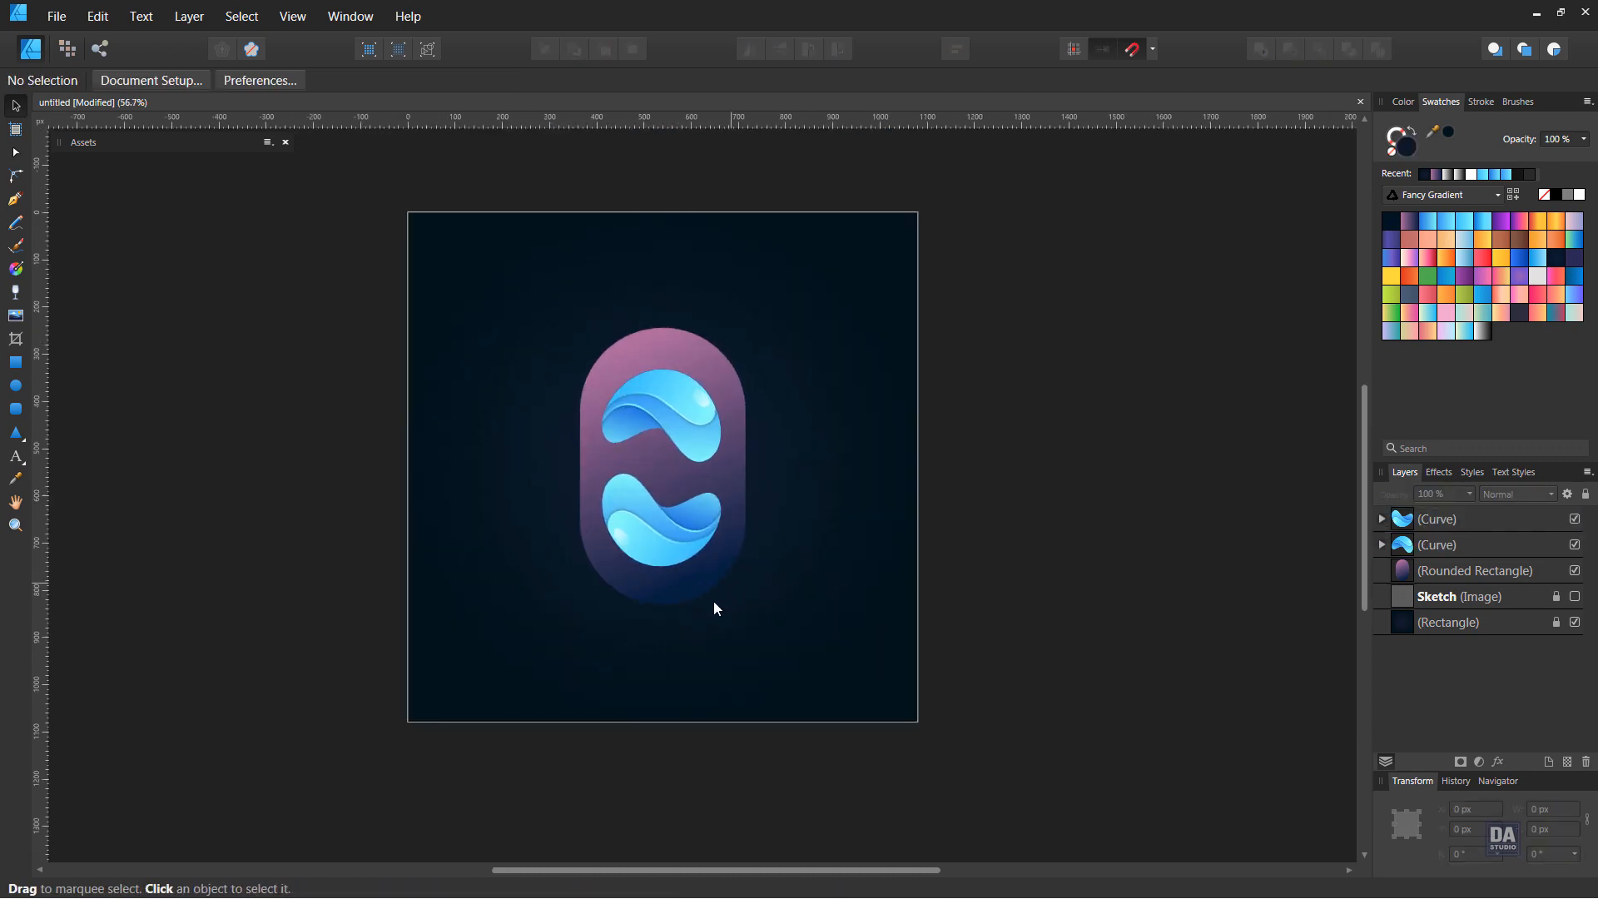